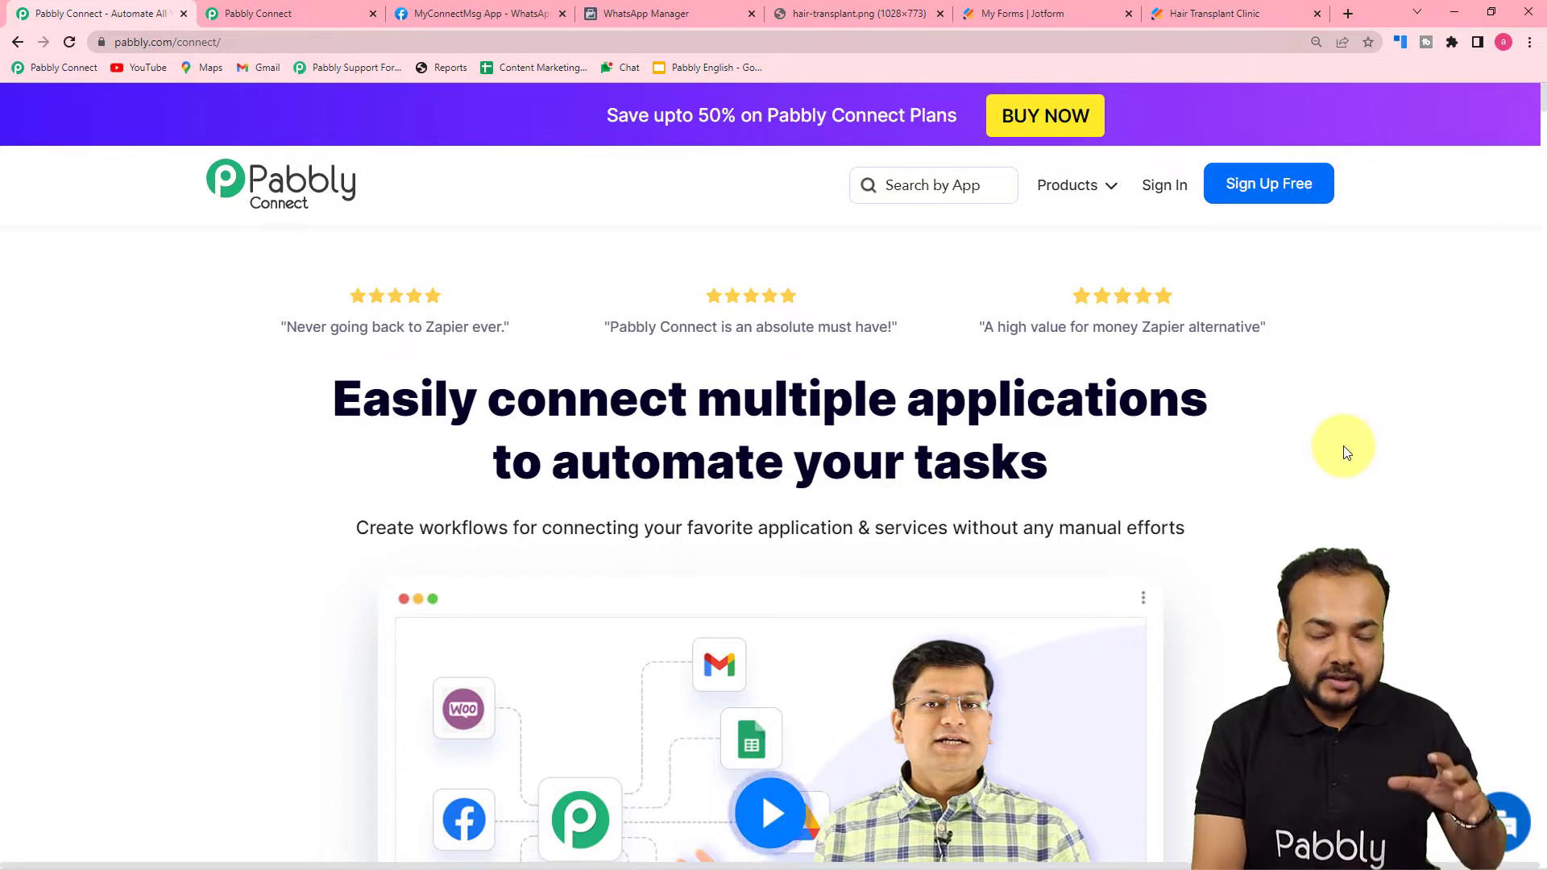
# Switch to the Pabbly Connect tab to see the workflows, folders and task usage dashboard.
pyautogui.click(267, 14)
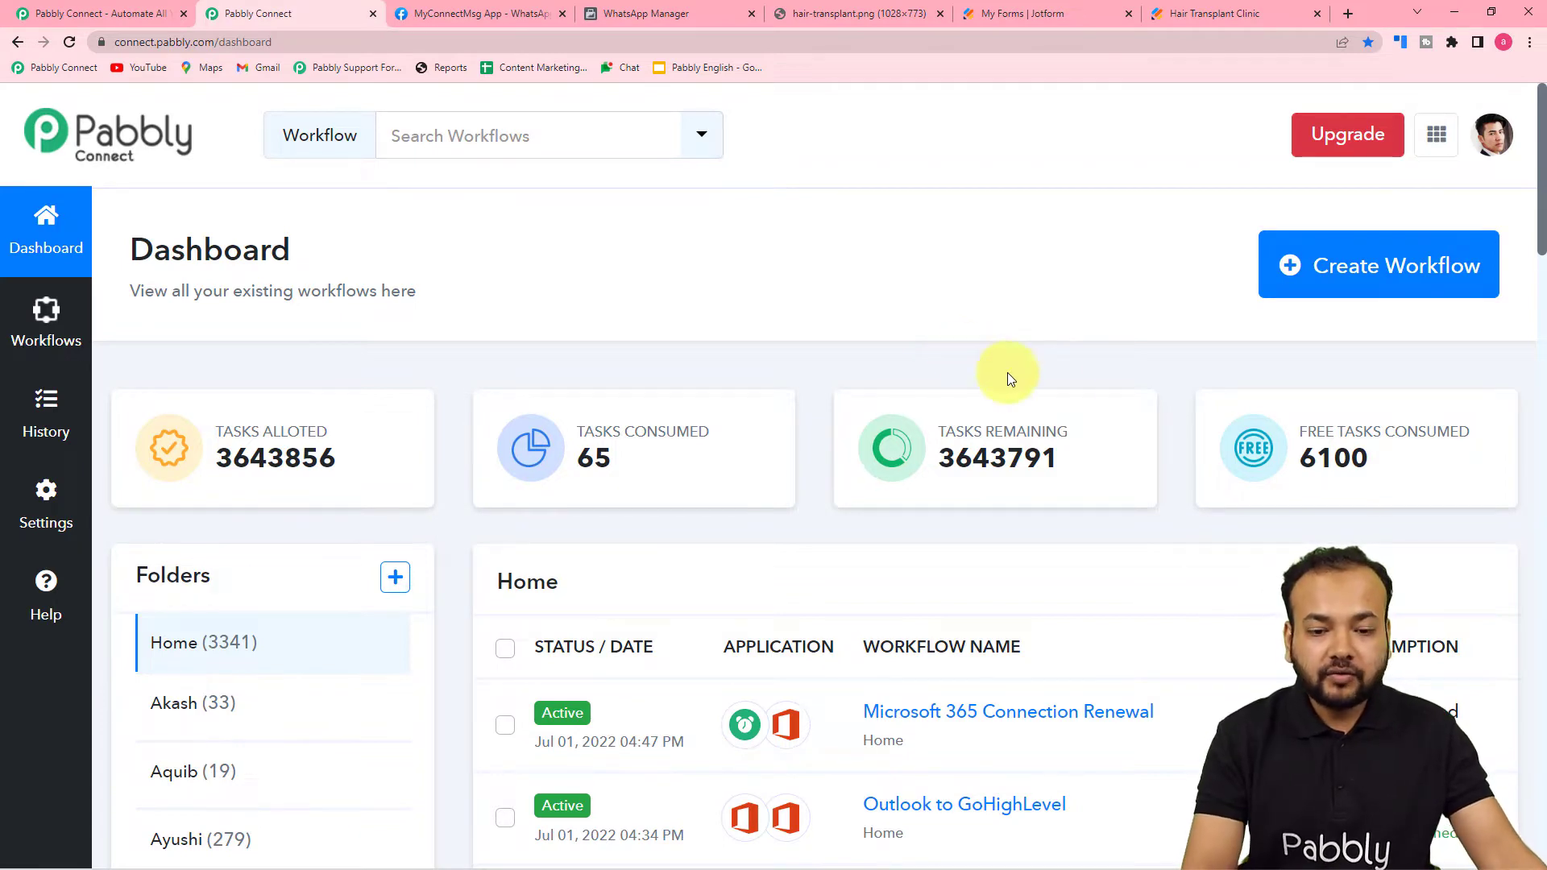
# Create a new workflow named 'JotForm to WhatsApp Automation'.
pyautogui.click(1379, 258)
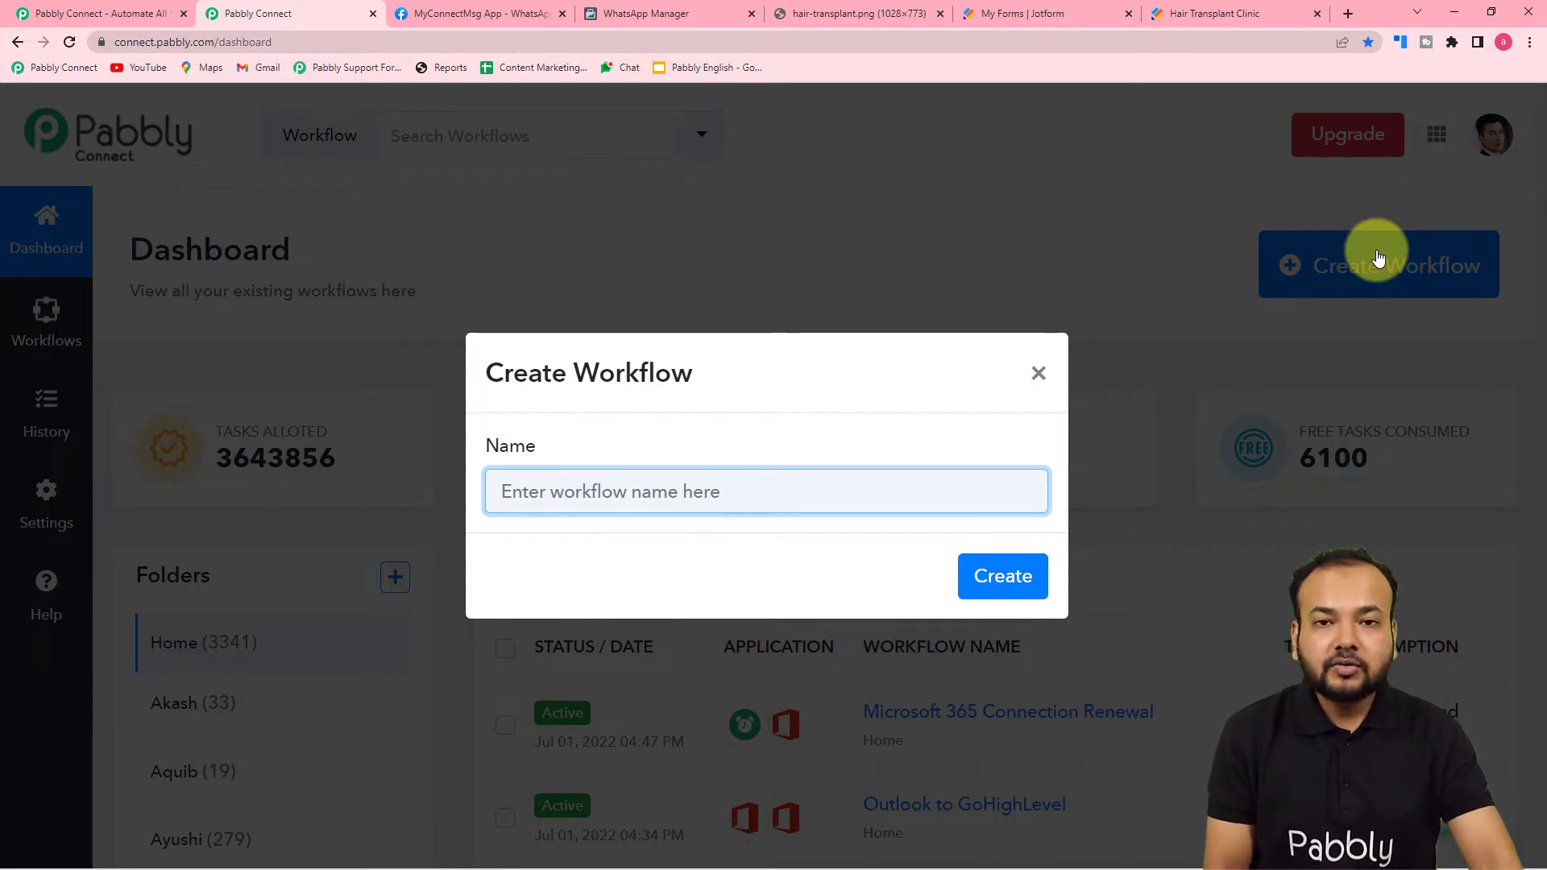
pyautogui.write('Jo')
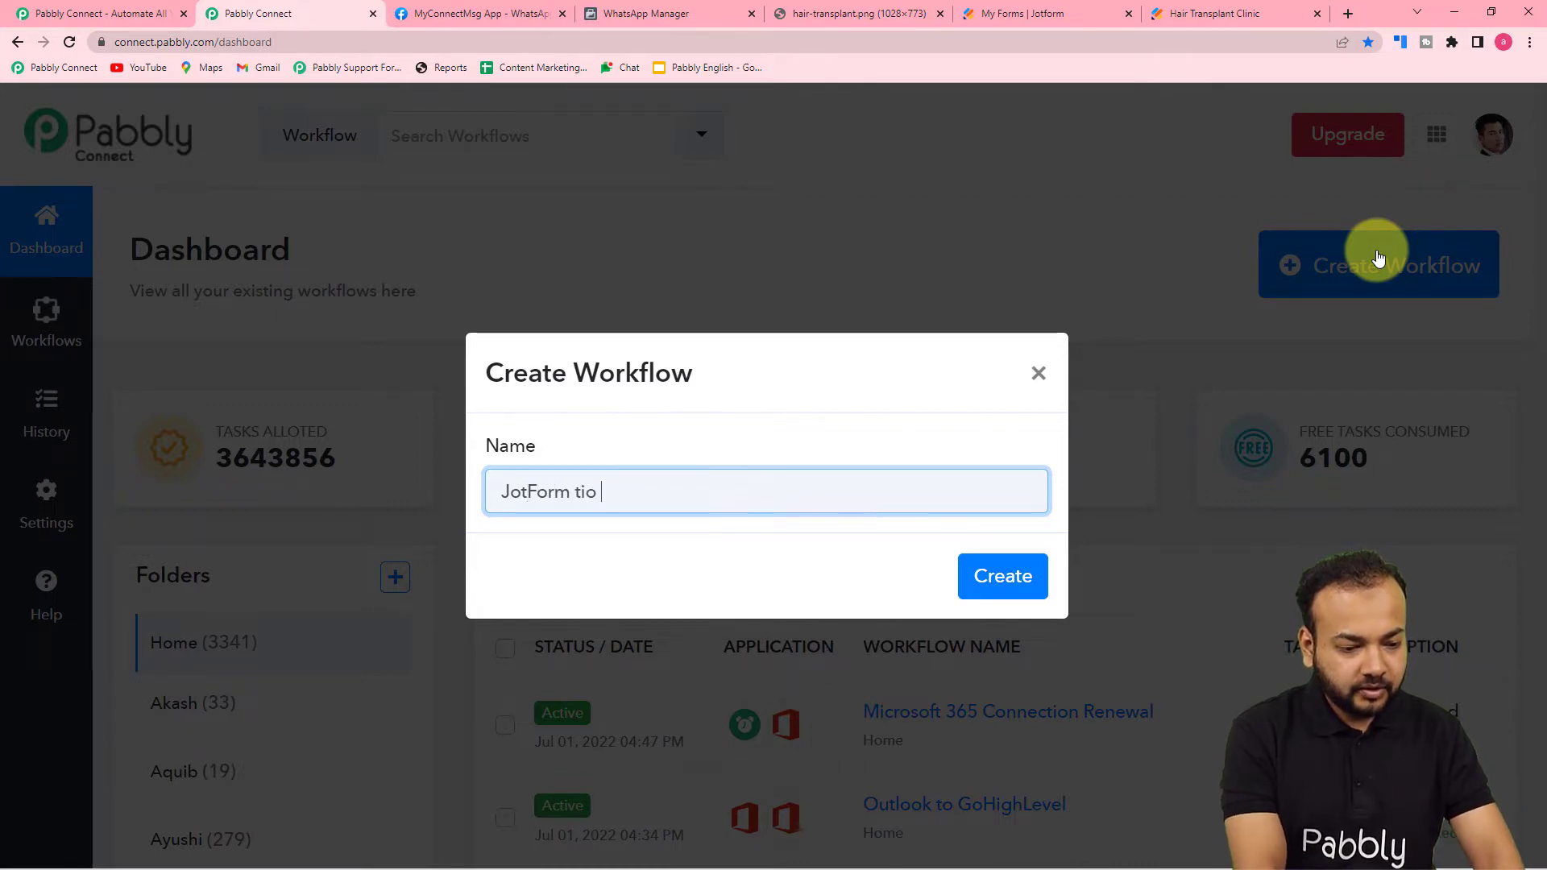
pyautogui.write('tForm to W')
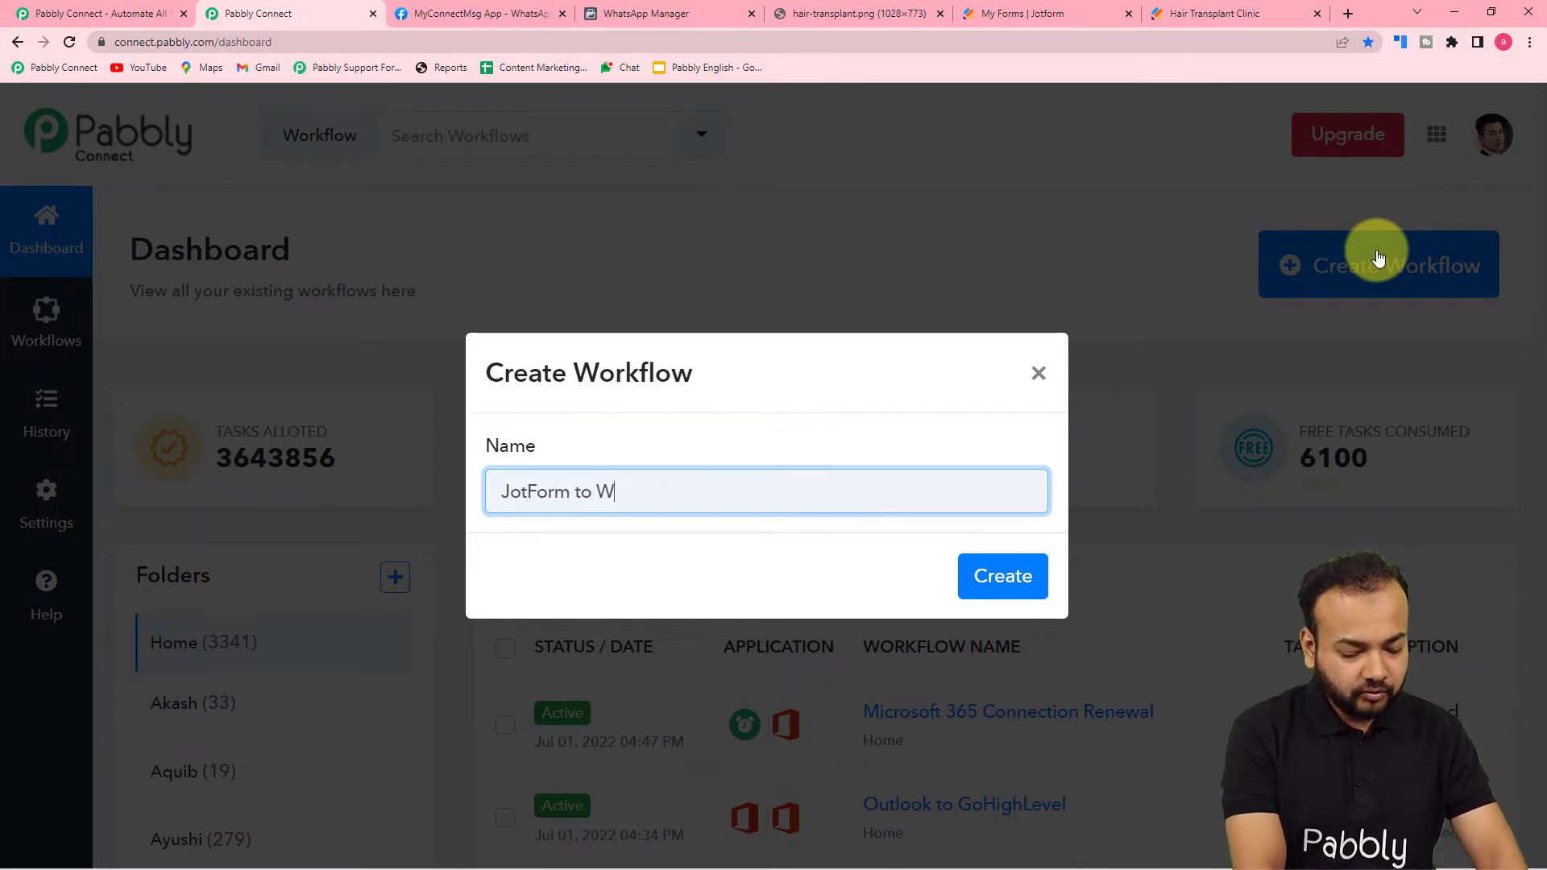
pyautogui.write('hatsApp Automation')
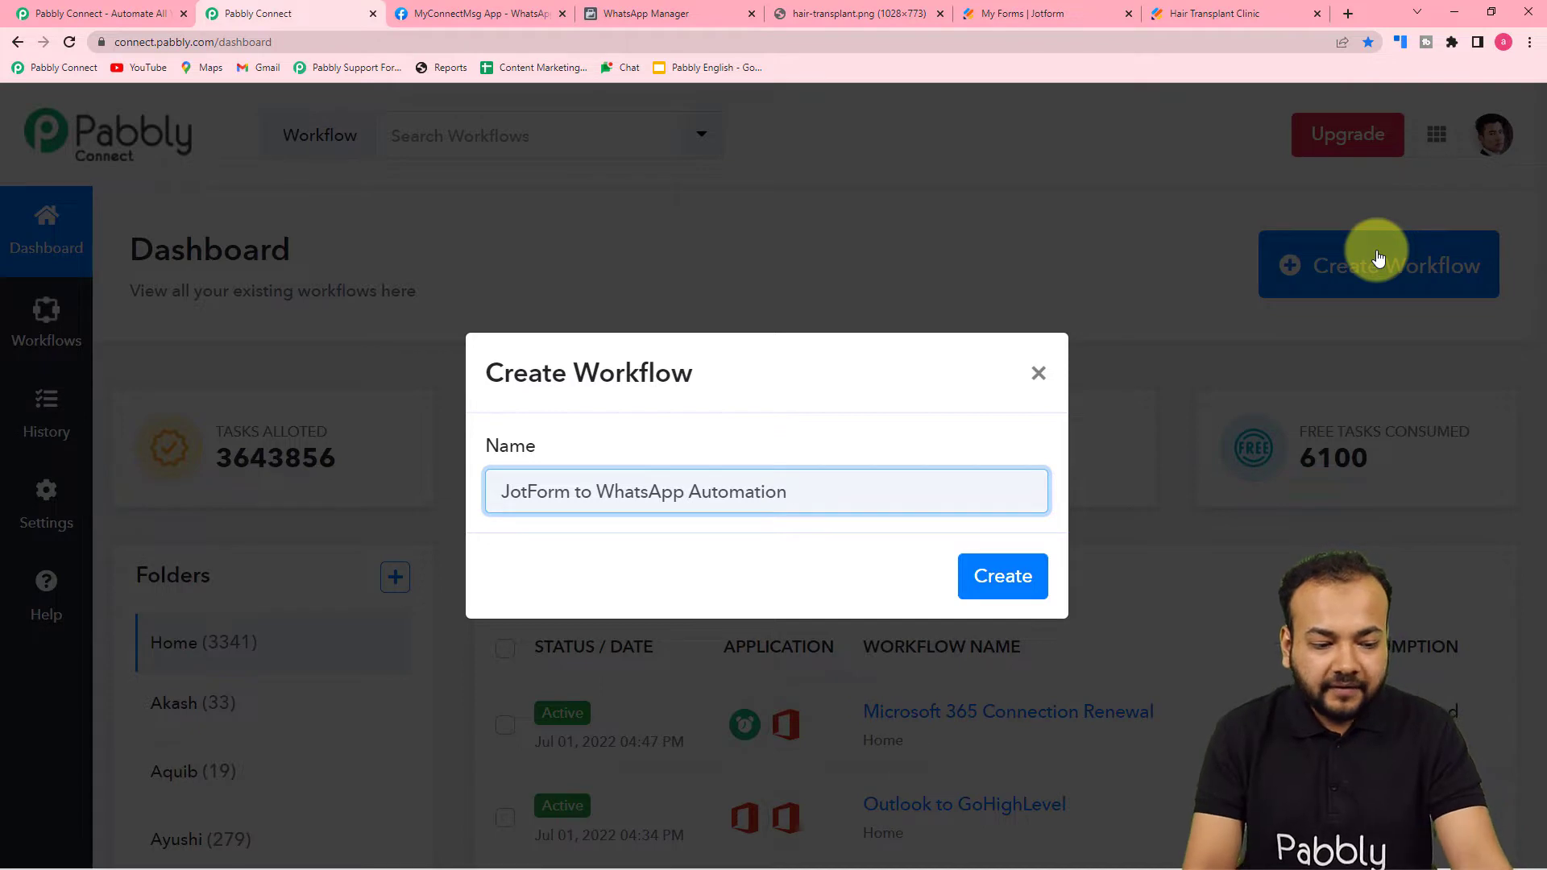
pyautogui.click(991, 576)
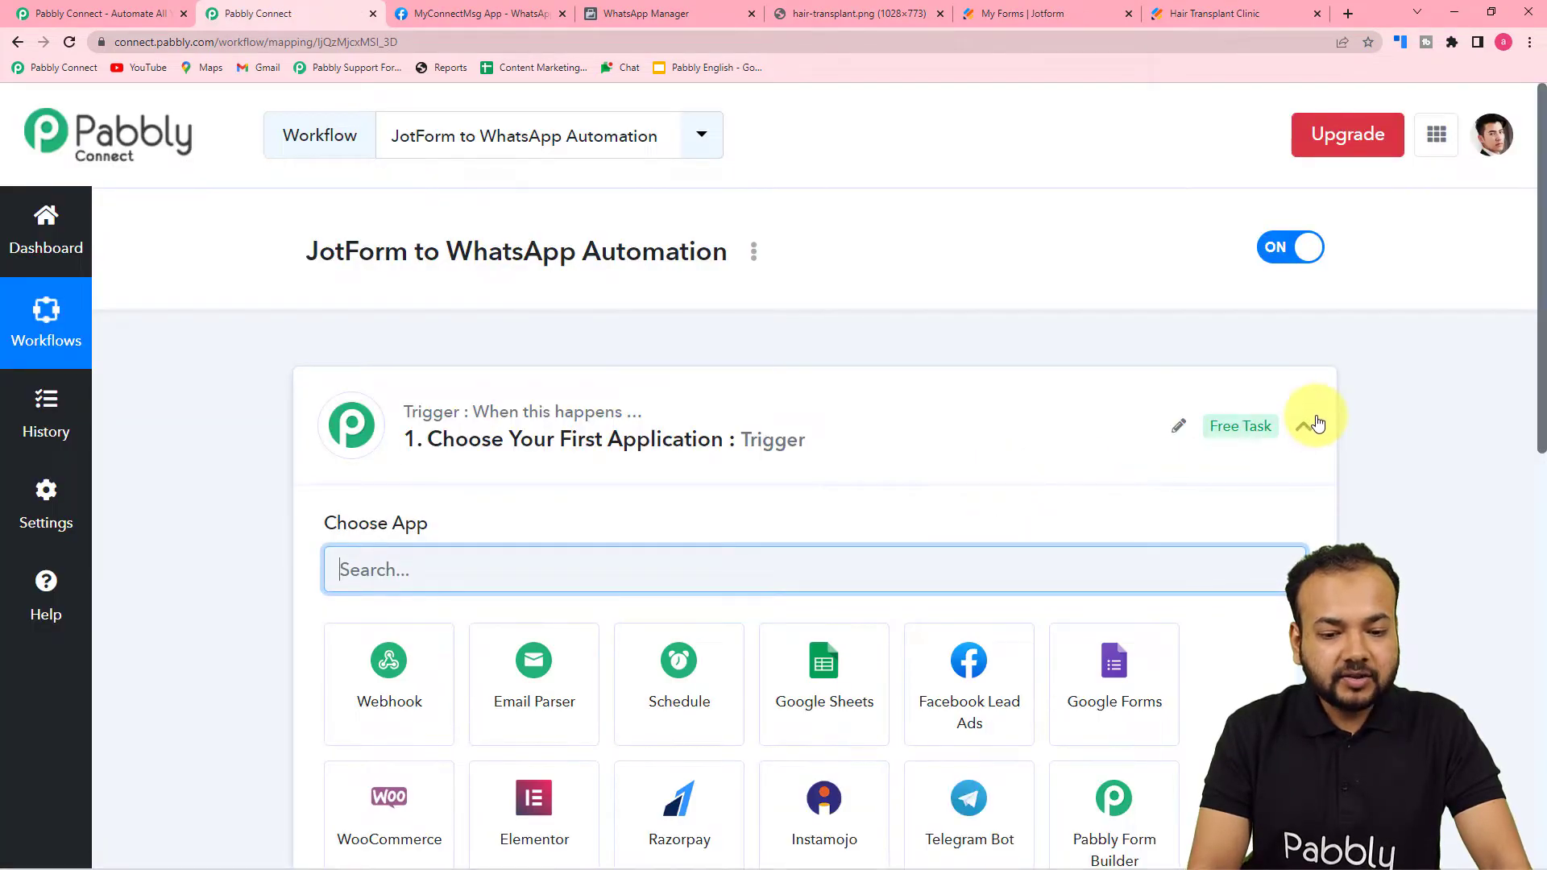
# Collapse and re-expand the trigger card so its Choose App list shows.
pyautogui.click(1304, 425)
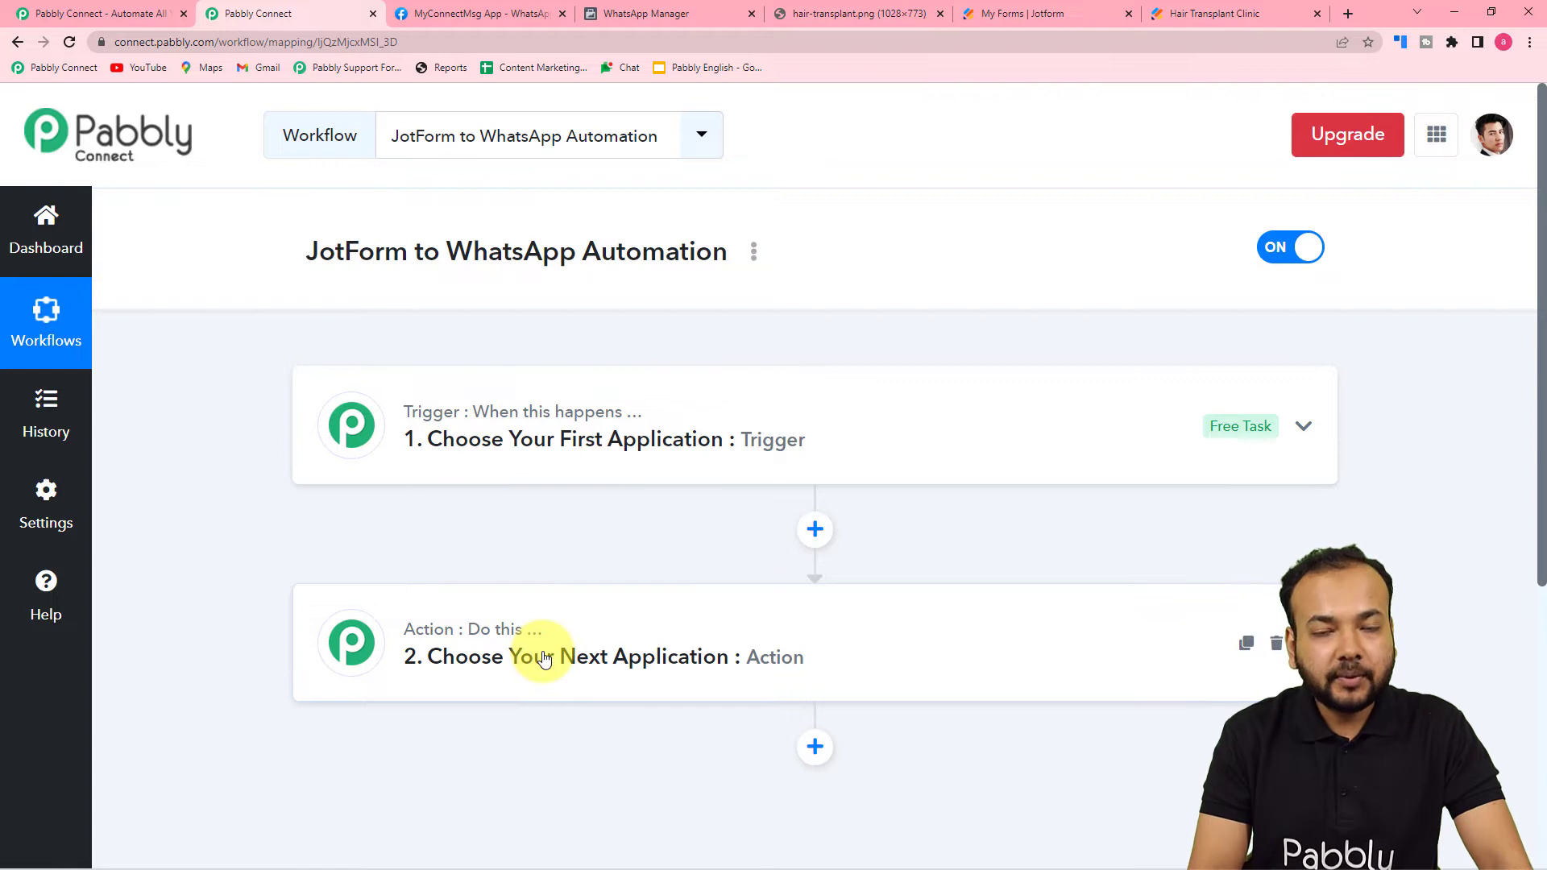
pyautogui.click(522, 449)
pyautogui.scroll(-4, 521, 450)
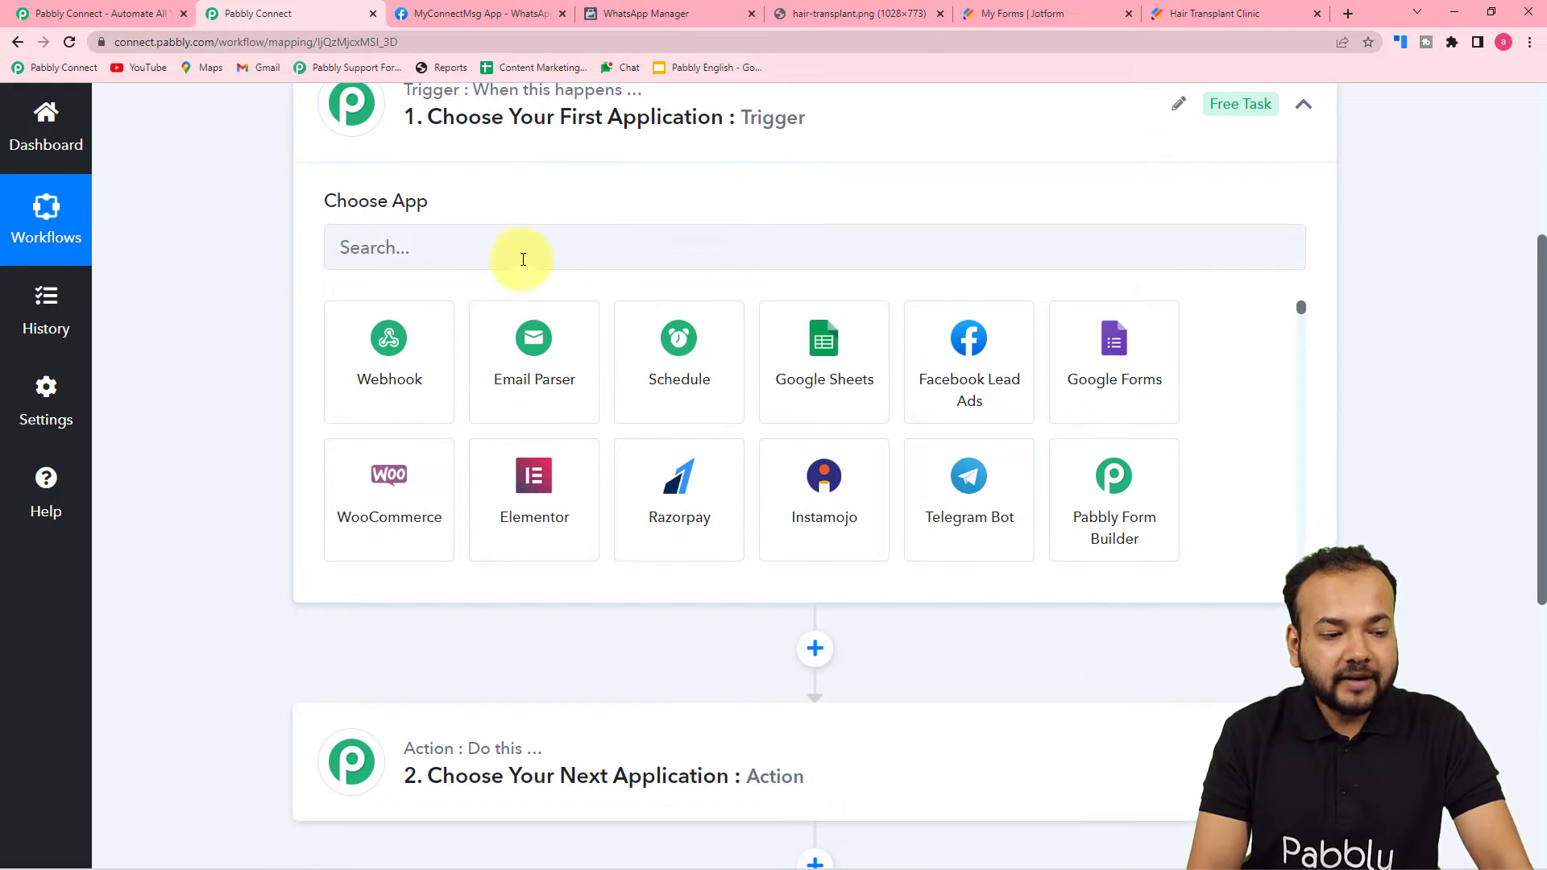
# Set JotForm with the 'New Response' event as the trigger, generating its webhook URL.
pyautogui.click(544, 256)
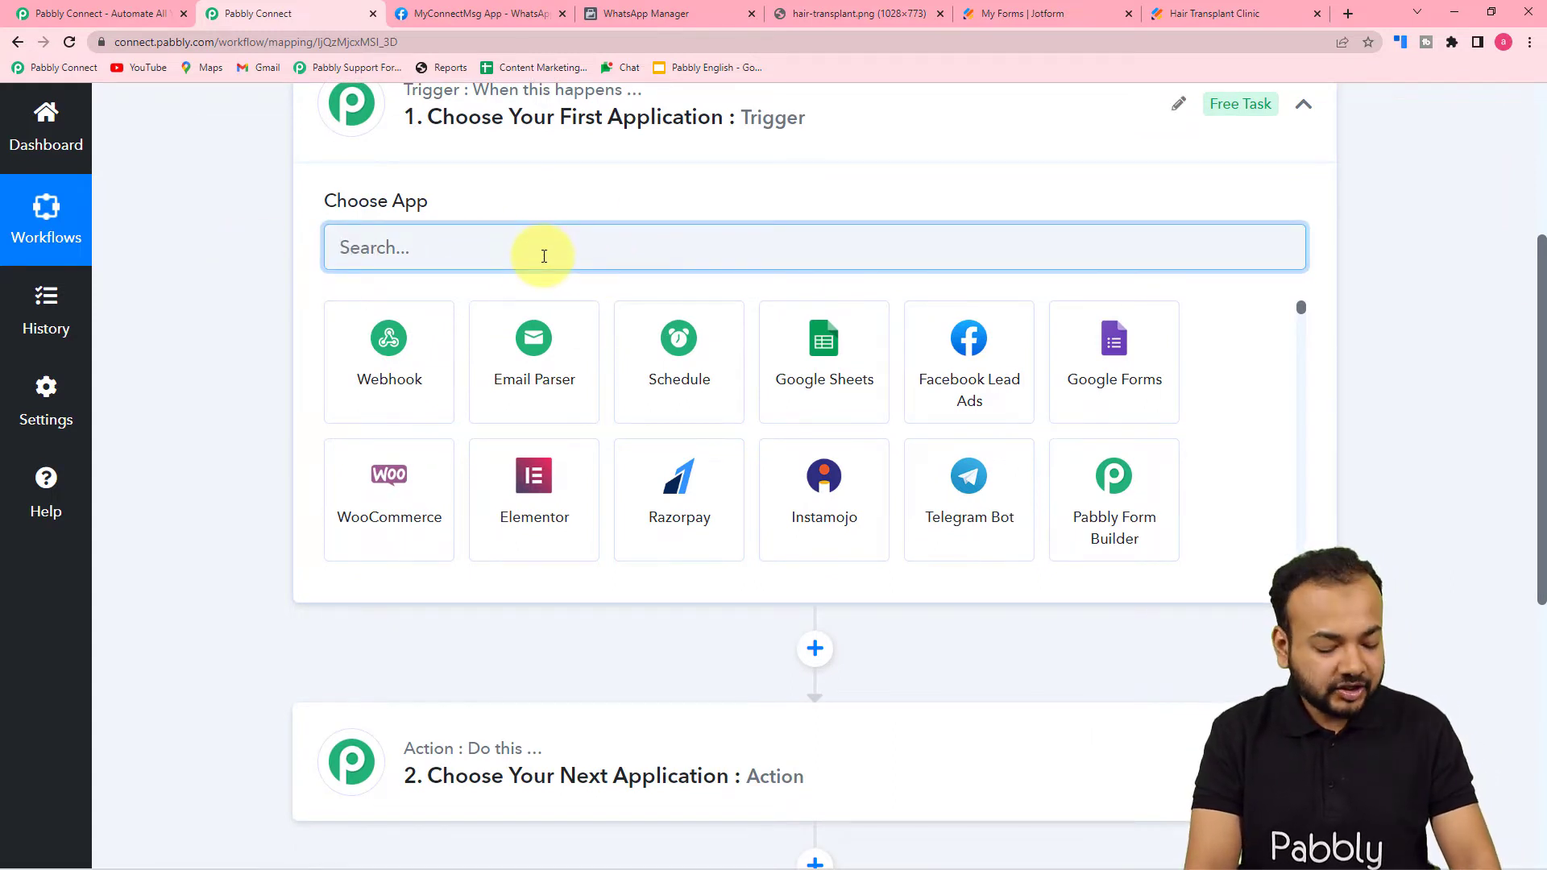
pyautogui.write('jot')
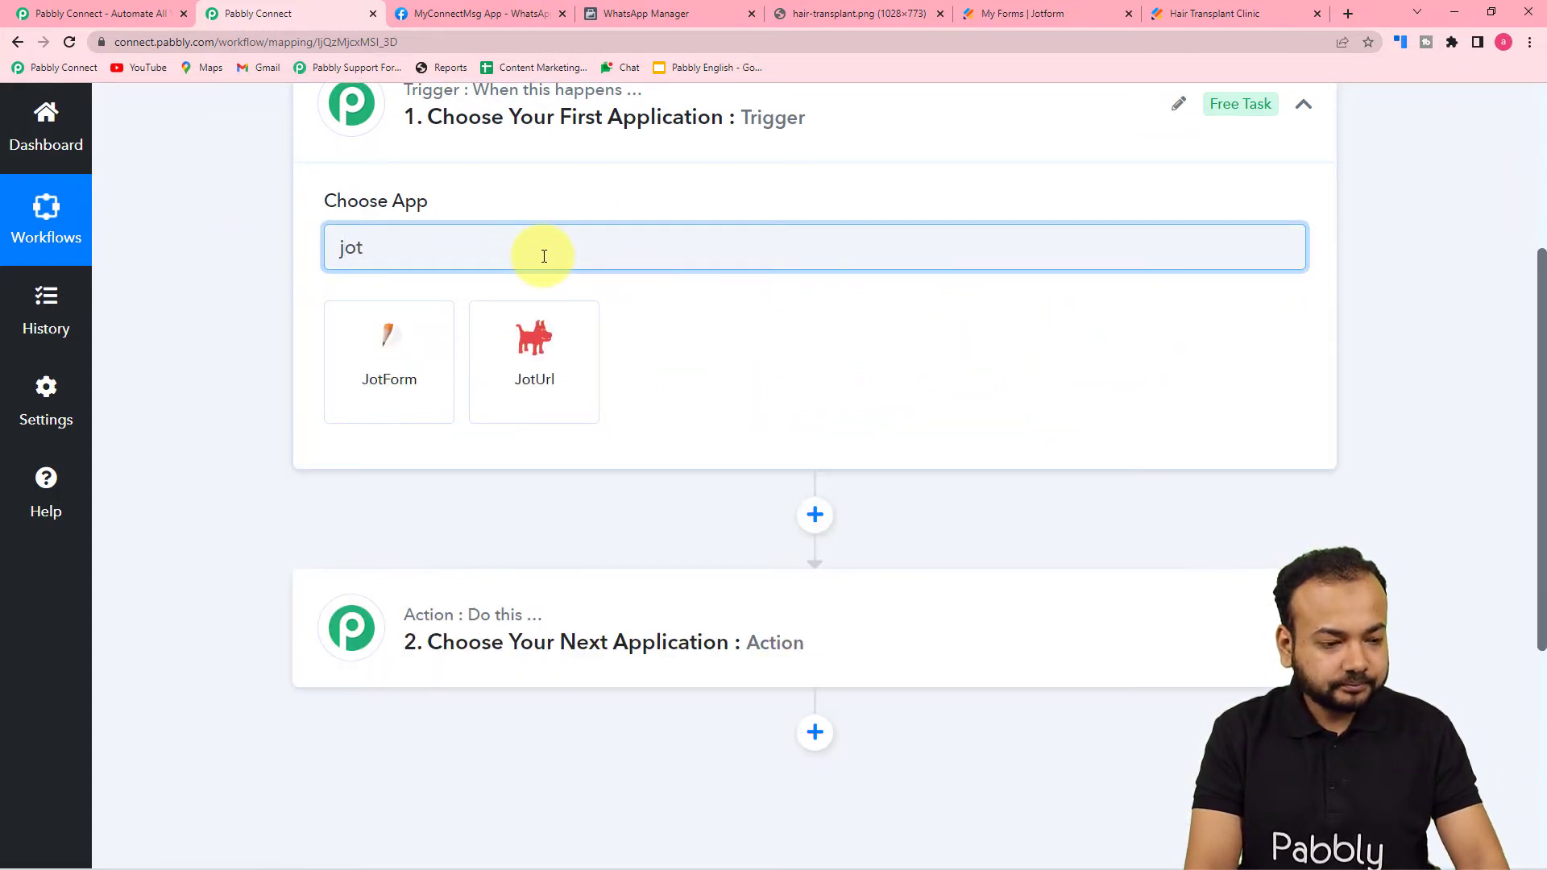
pyautogui.write('f')
pyautogui.click(381, 388)
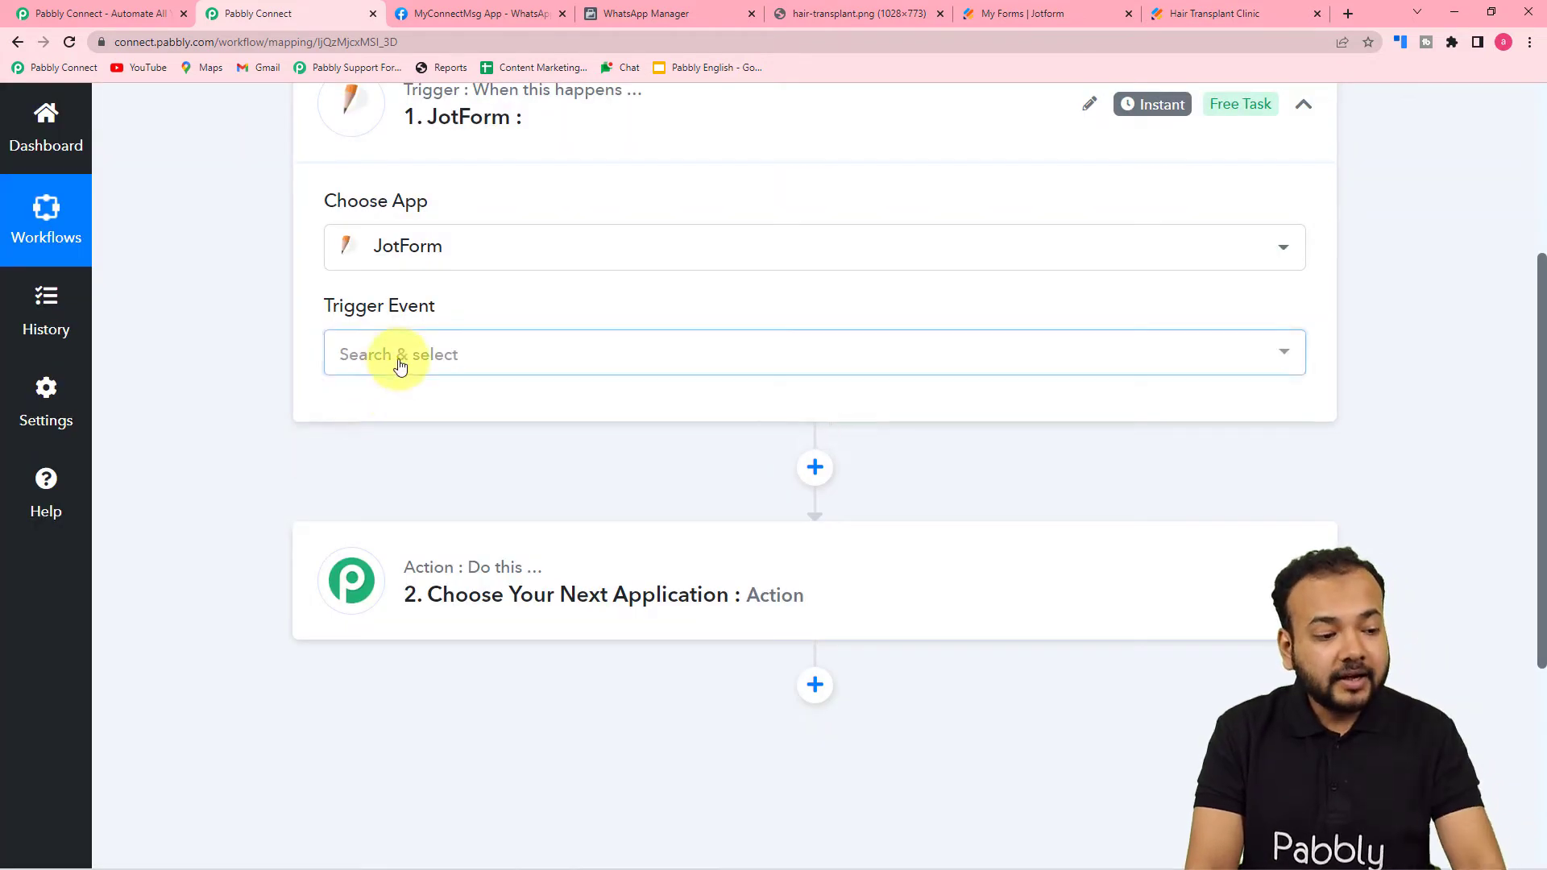
pyautogui.click(400, 366)
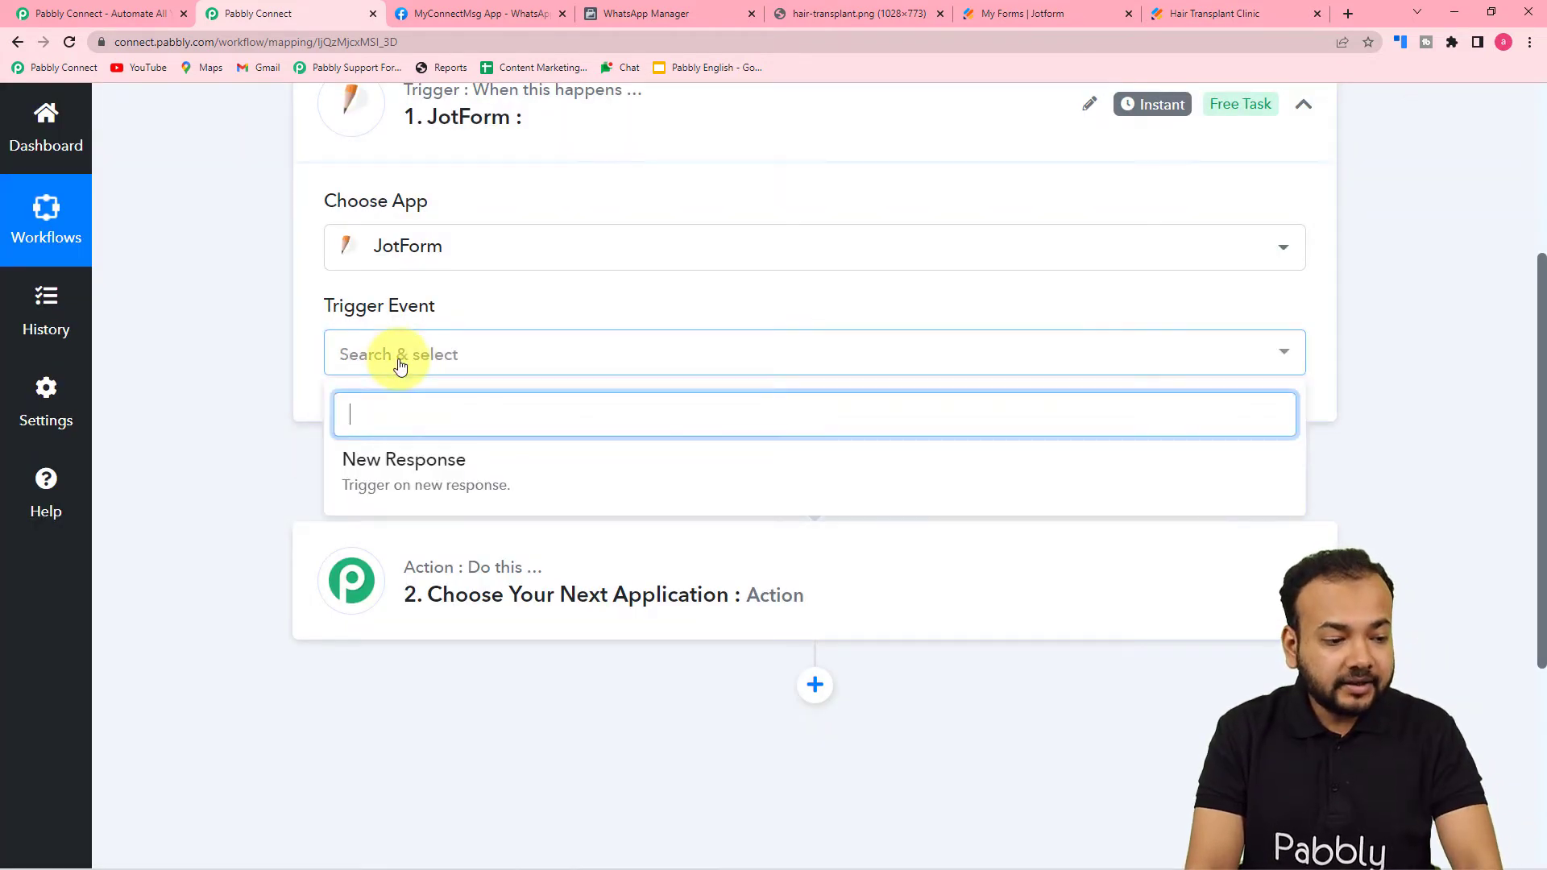
pyautogui.click(407, 476)
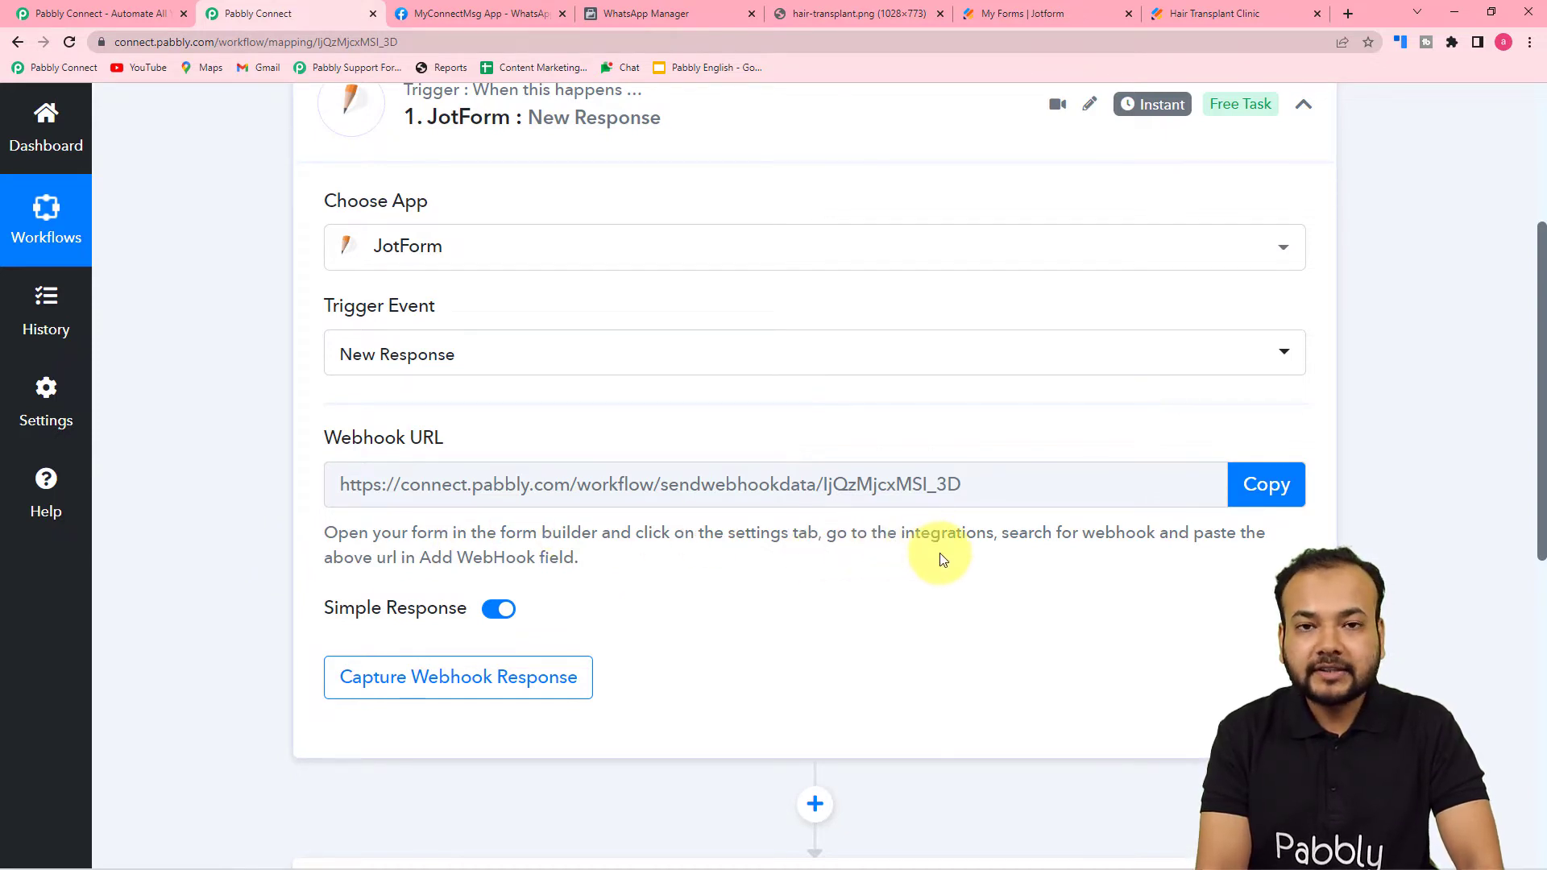
pyautogui.click(1008, 14)
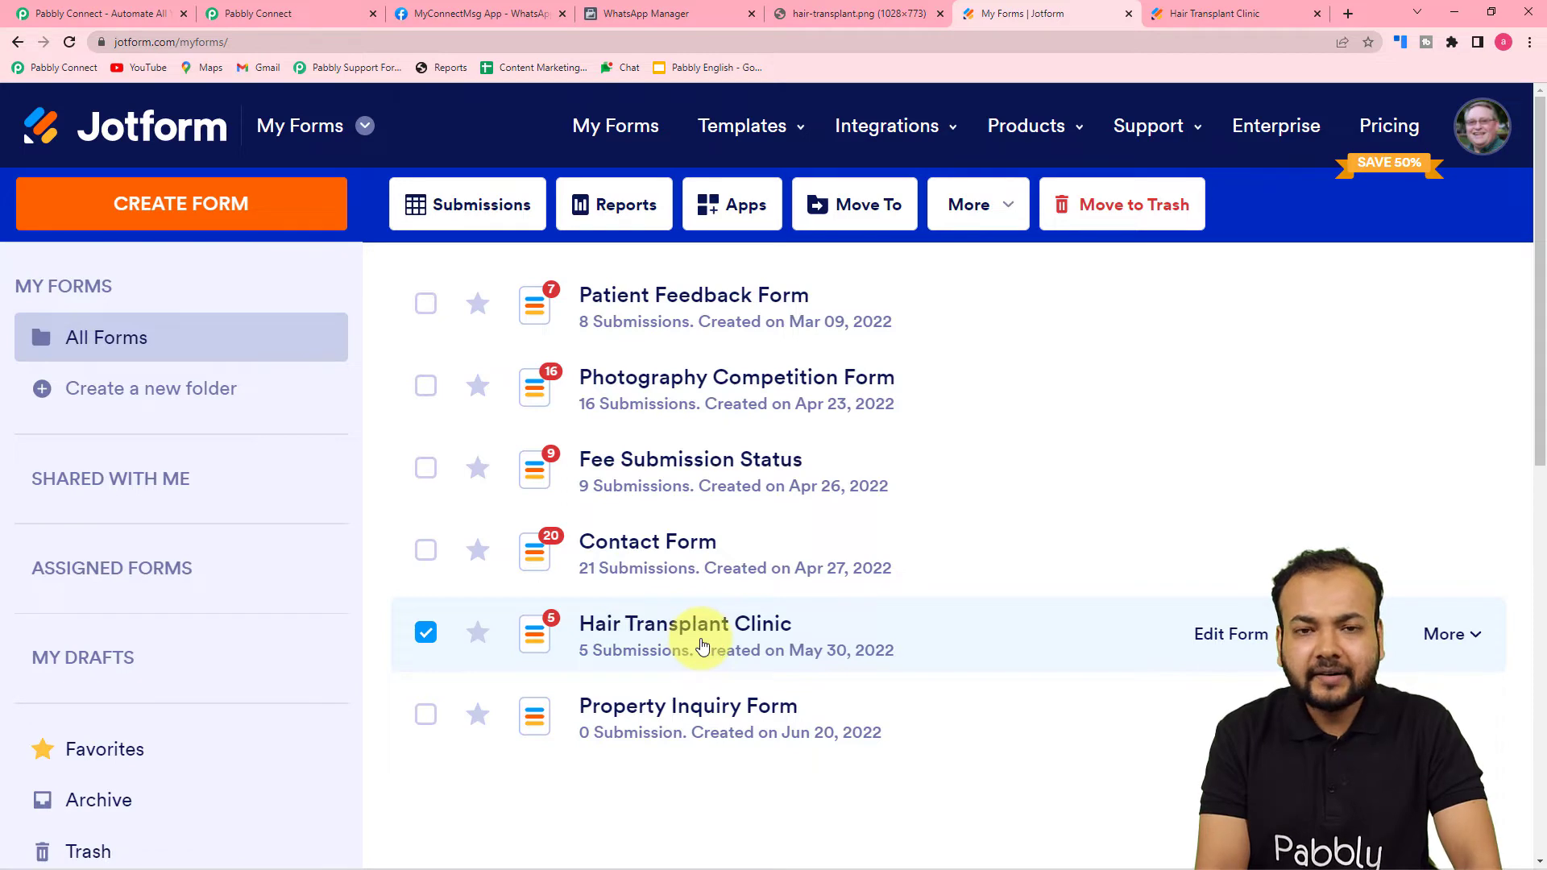
# Check the live form, then open the Hair Transplant Clinic form's Settings from My Forms.
pyautogui.click(1192, 23)
pyautogui.scroll(5, 1038, 333)
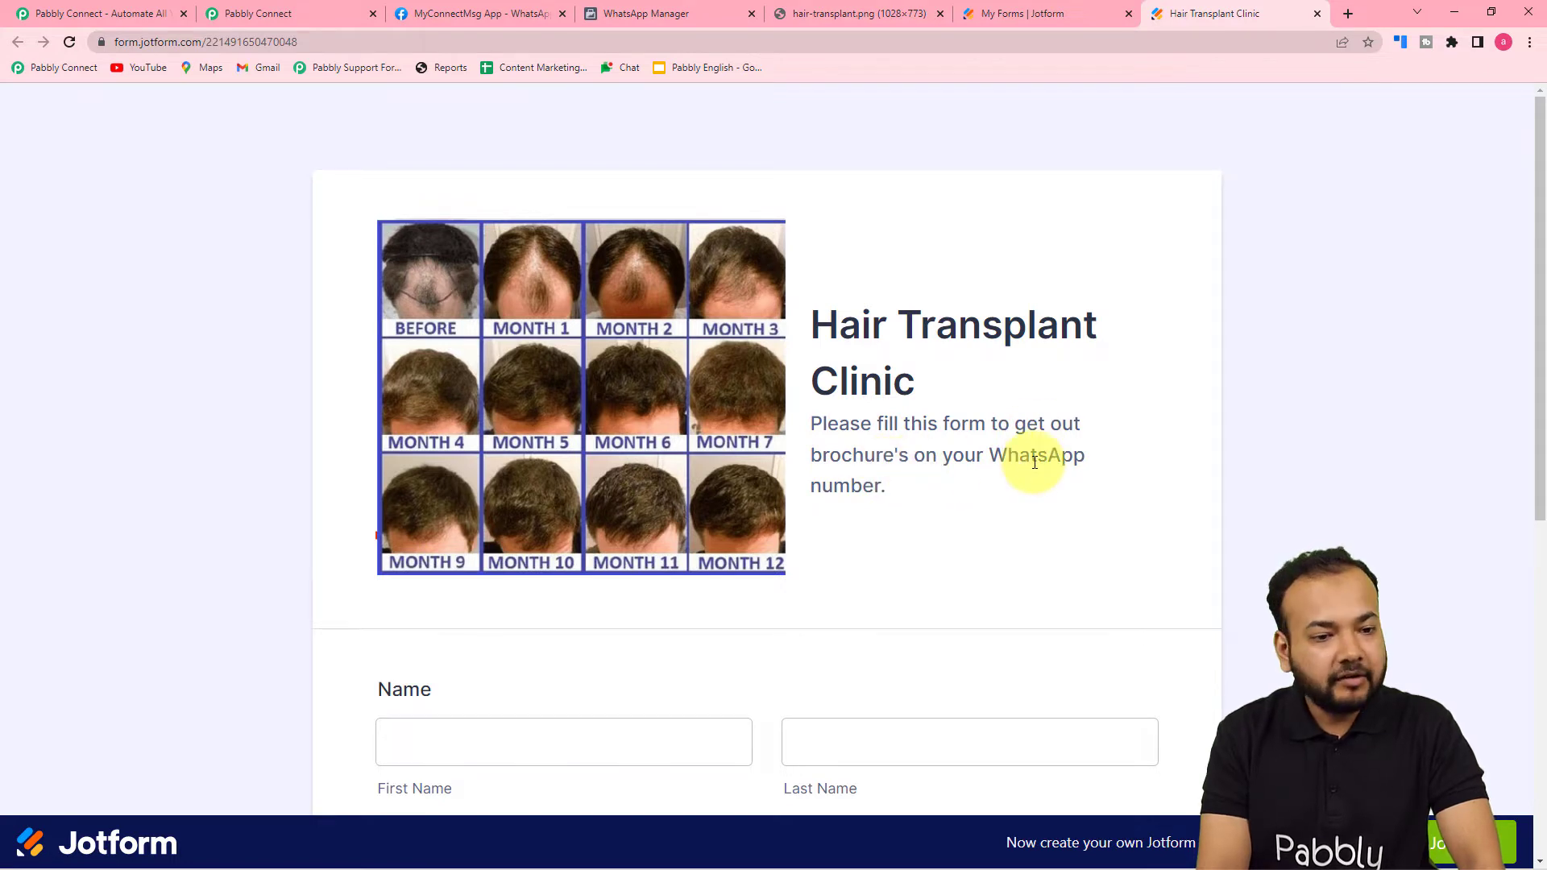
pyautogui.click(1089, 16)
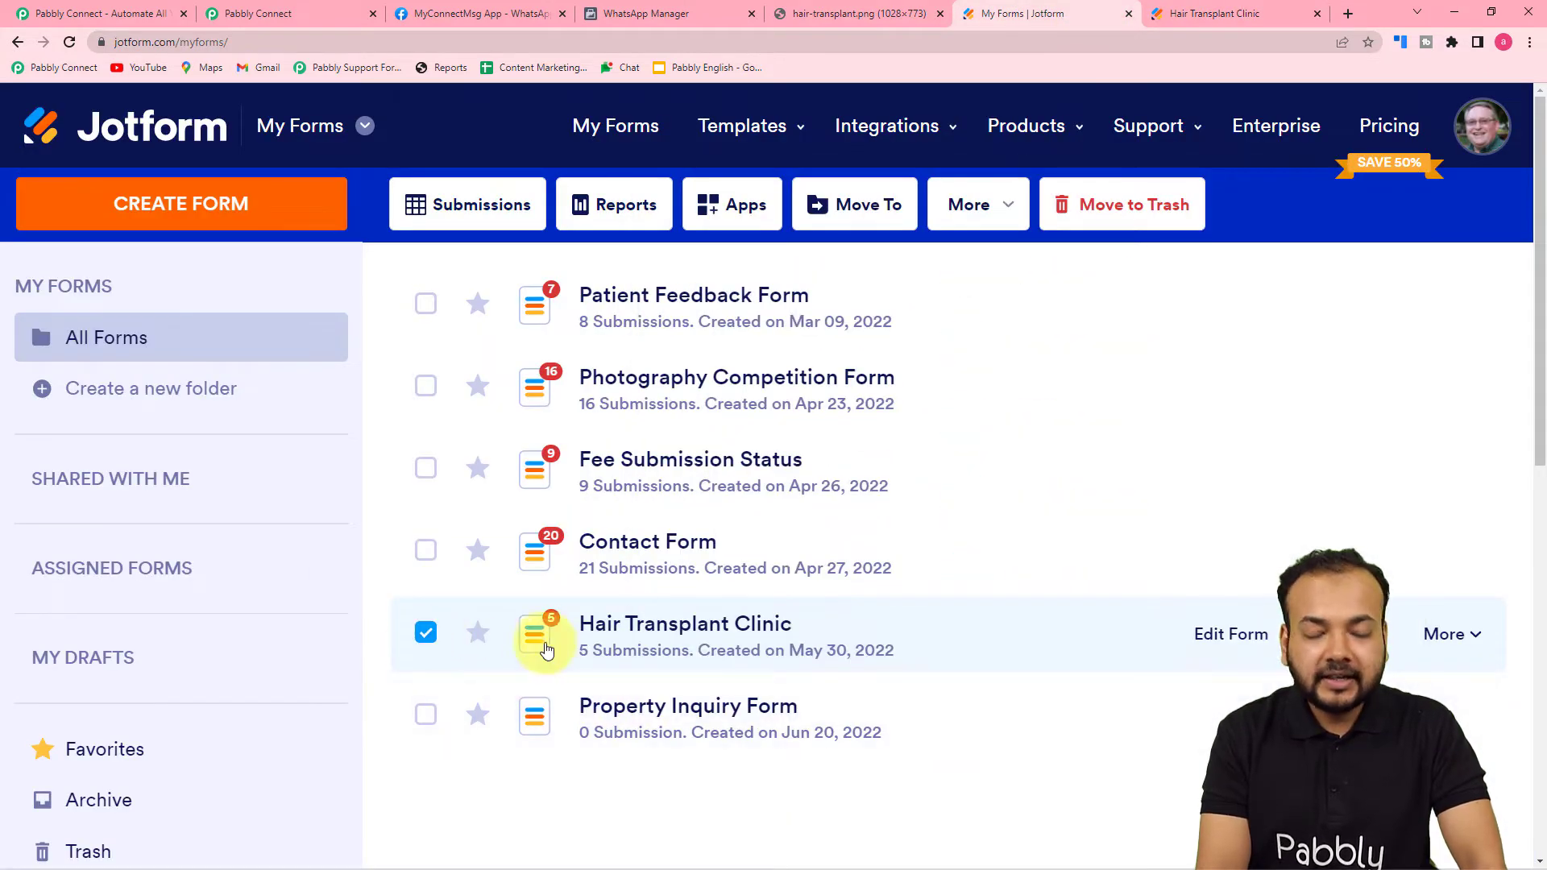
pyautogui.click(1452, 631)
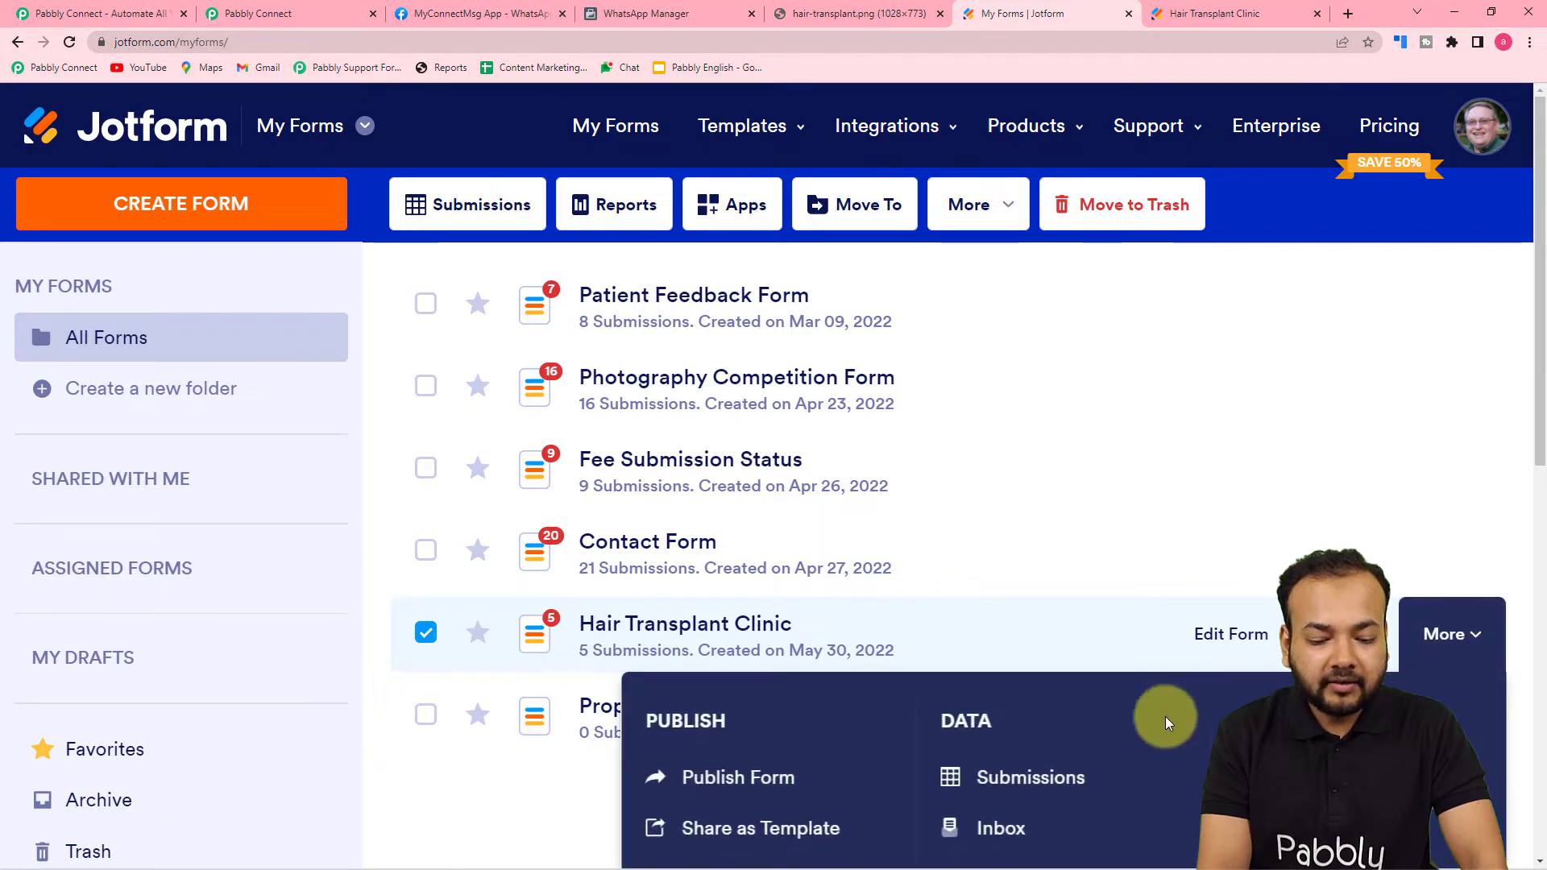
pyautogui.scroll(-6, 1165, 717)
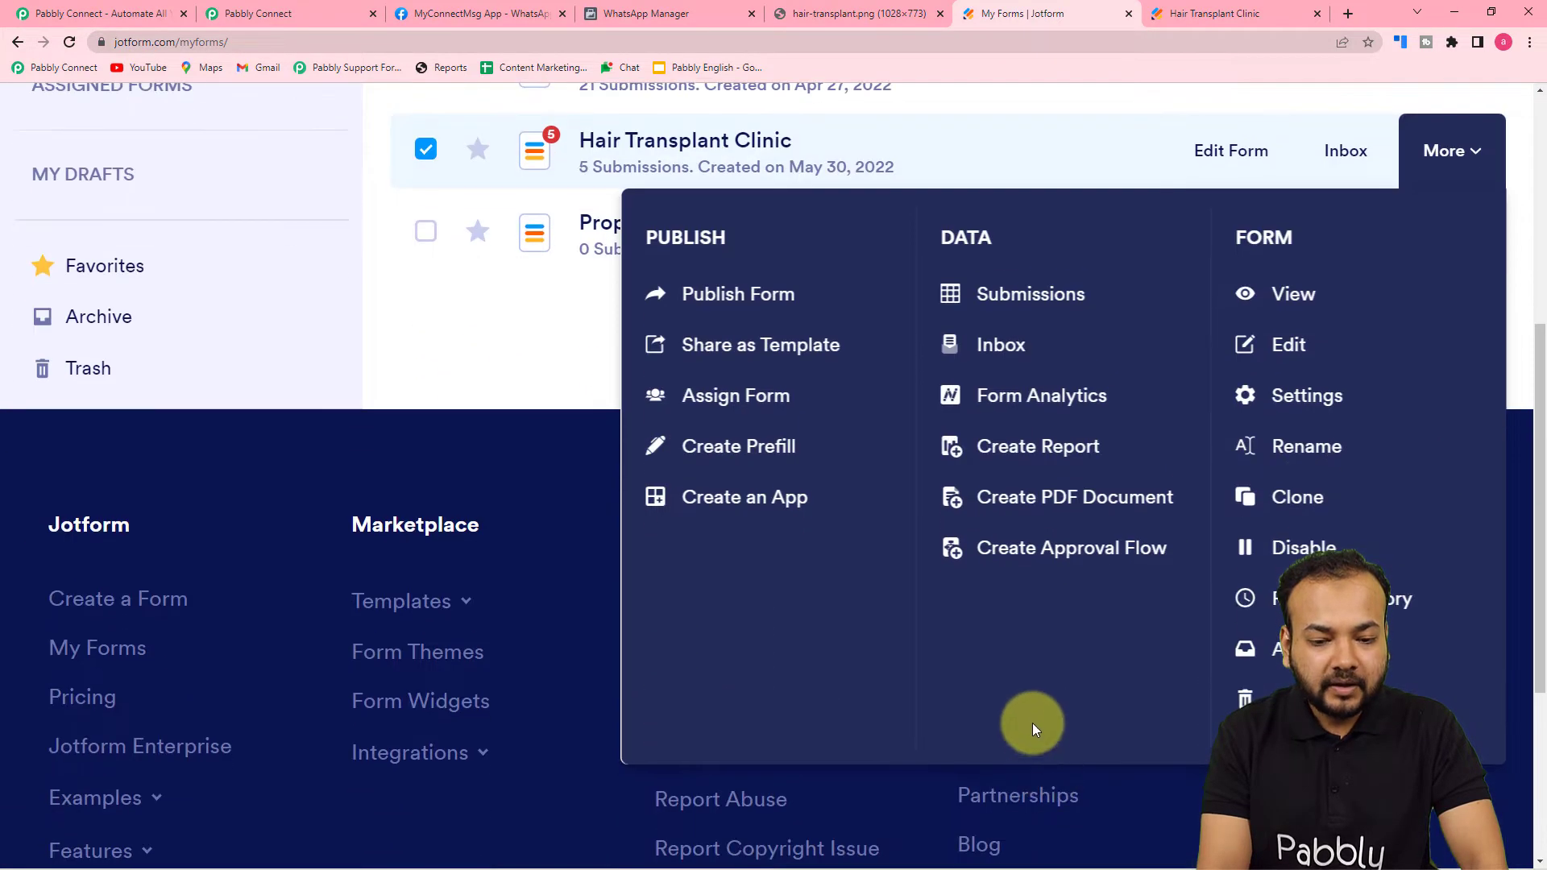
pyautogui.click(1310, 398)
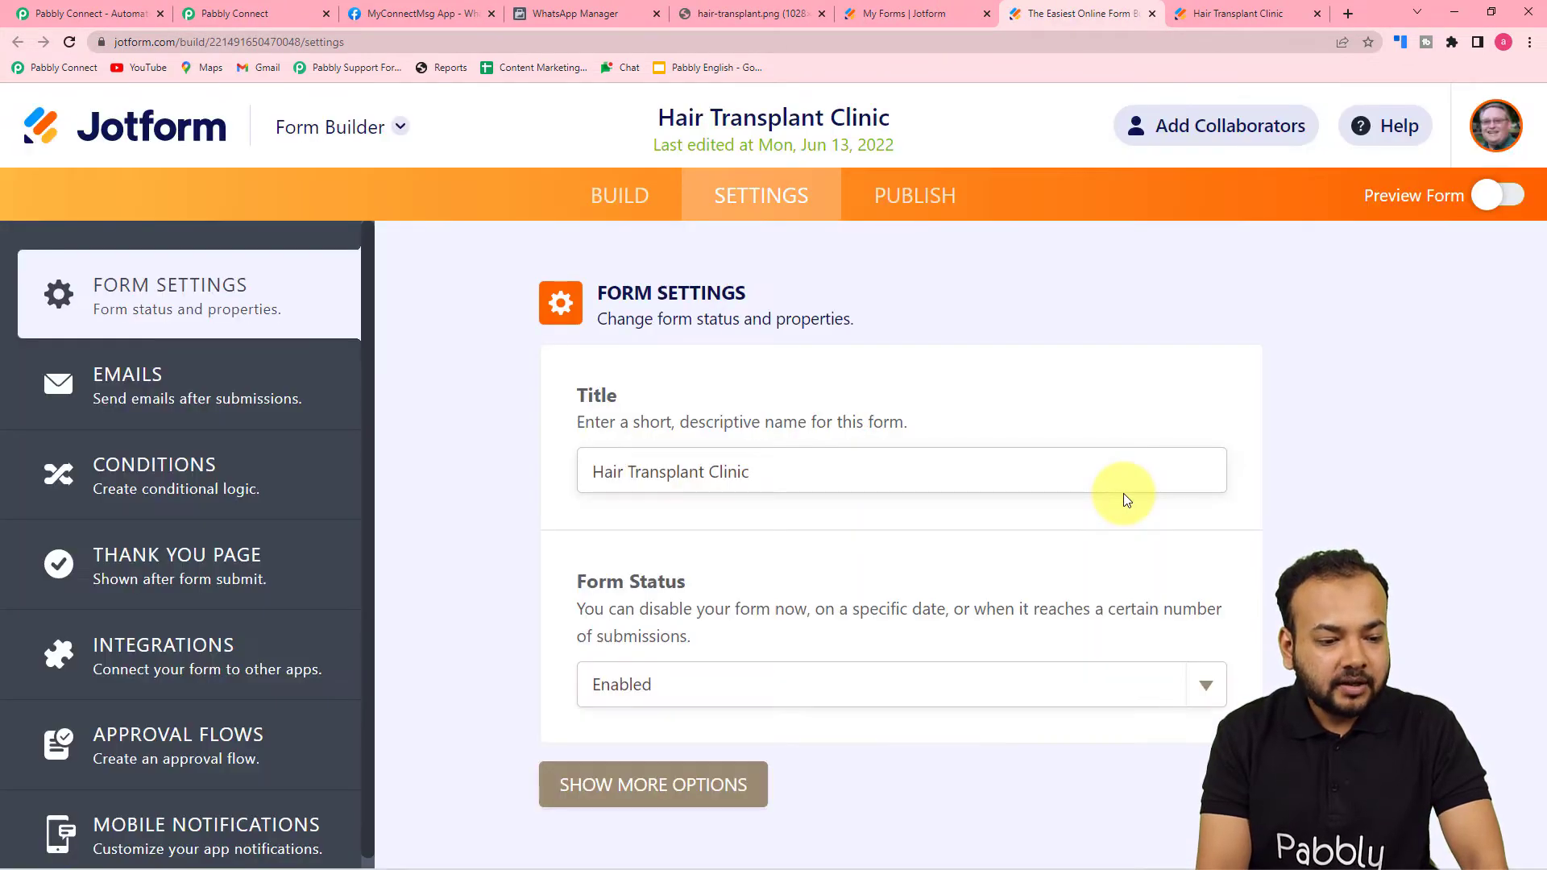
# Remove the form's existing WebHooks integration.
pyautogui.click(129, 666)
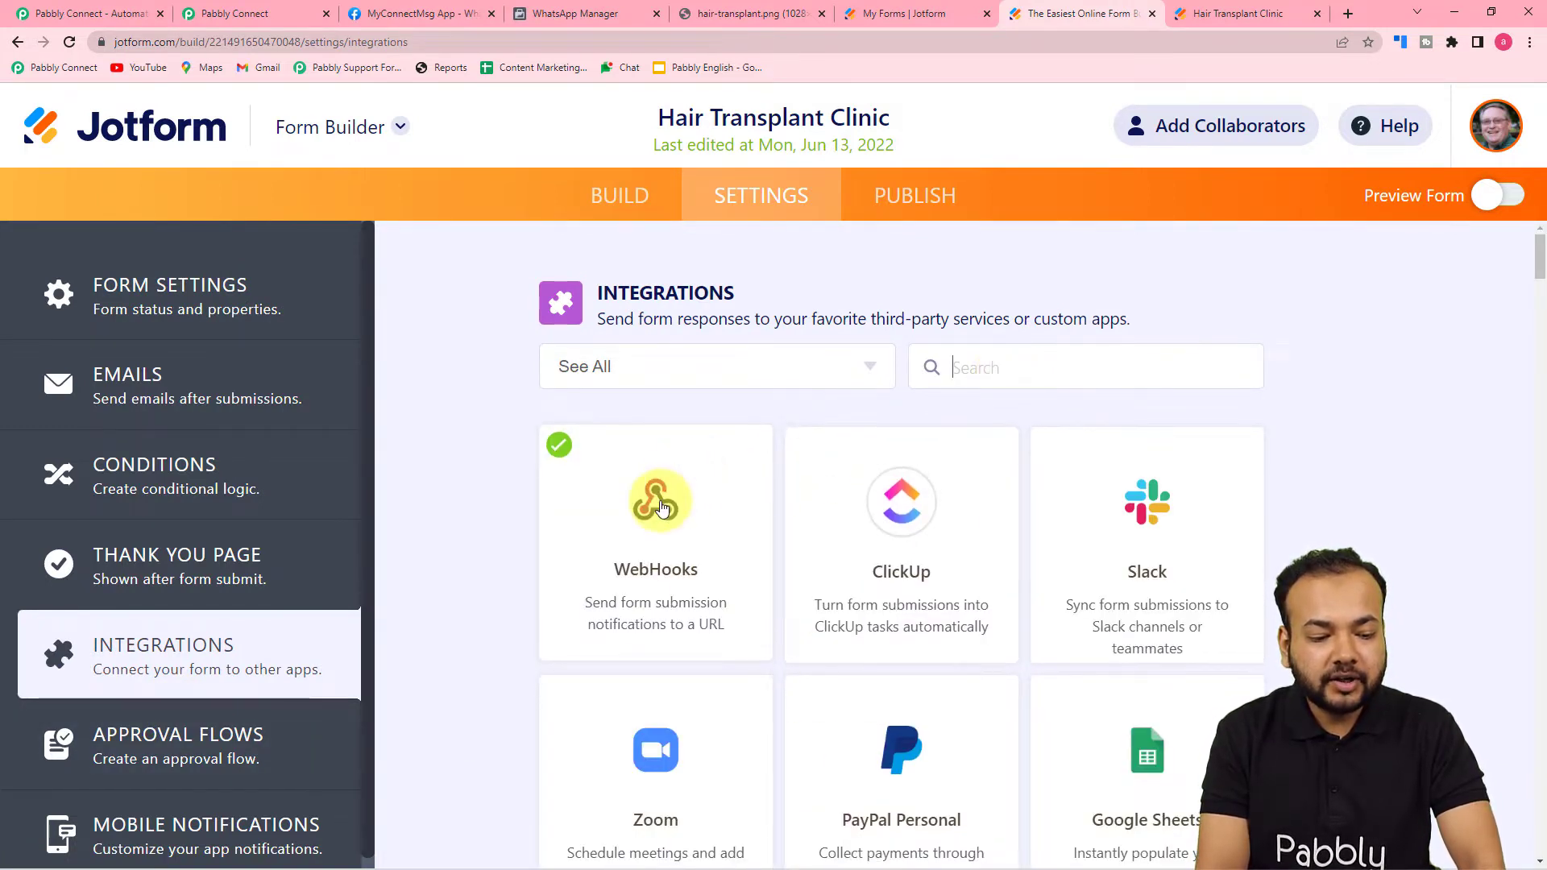
pyautogui.click(632, 594)
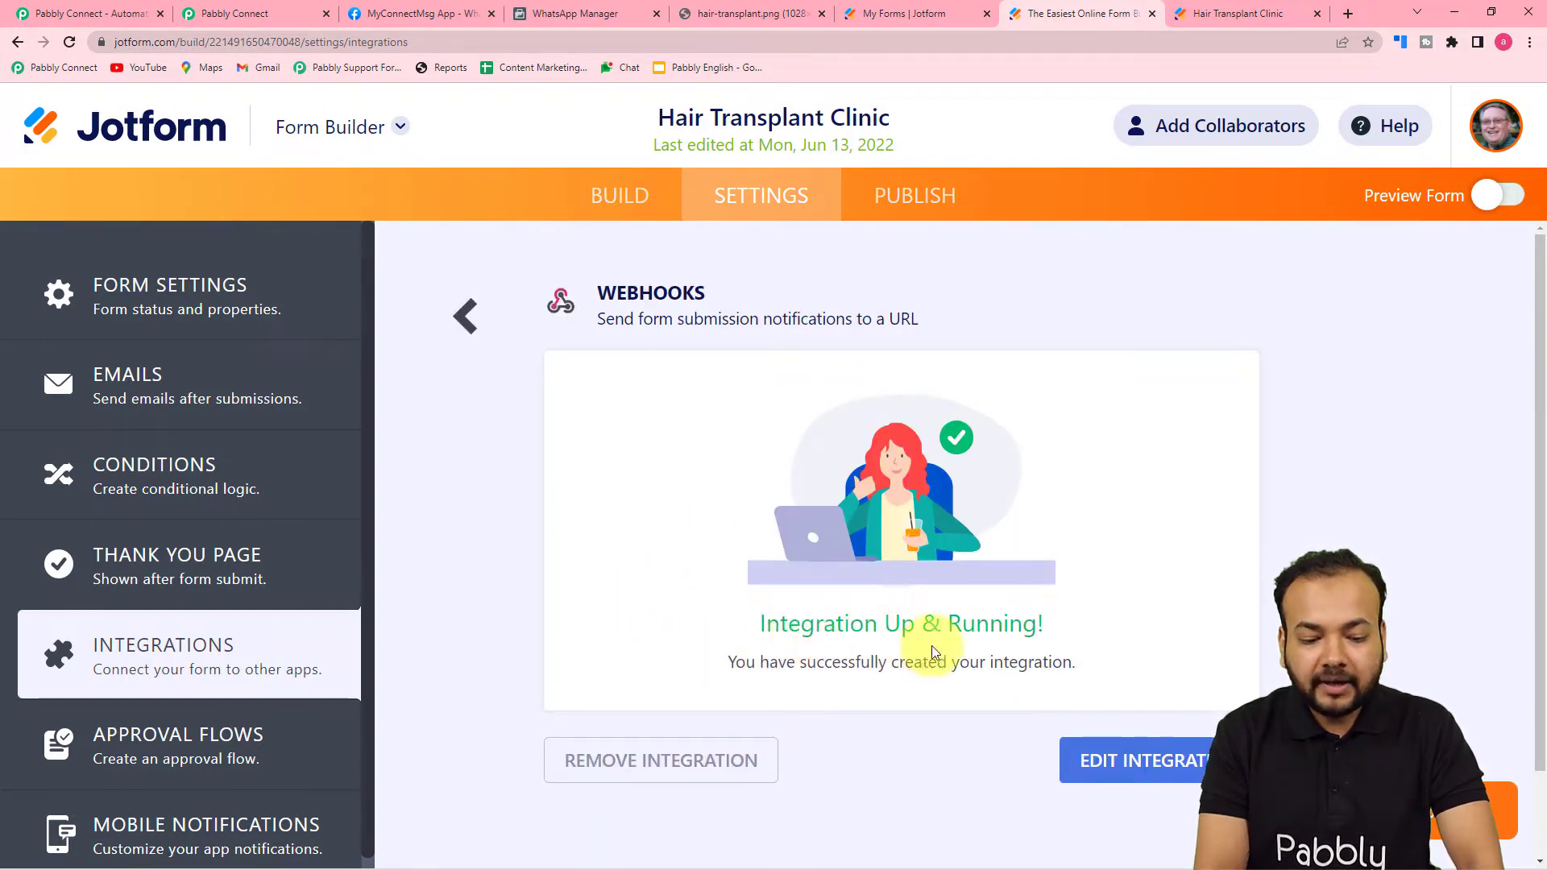
pyautogui.click(705, 778)
pyautogui.click(884, 577)
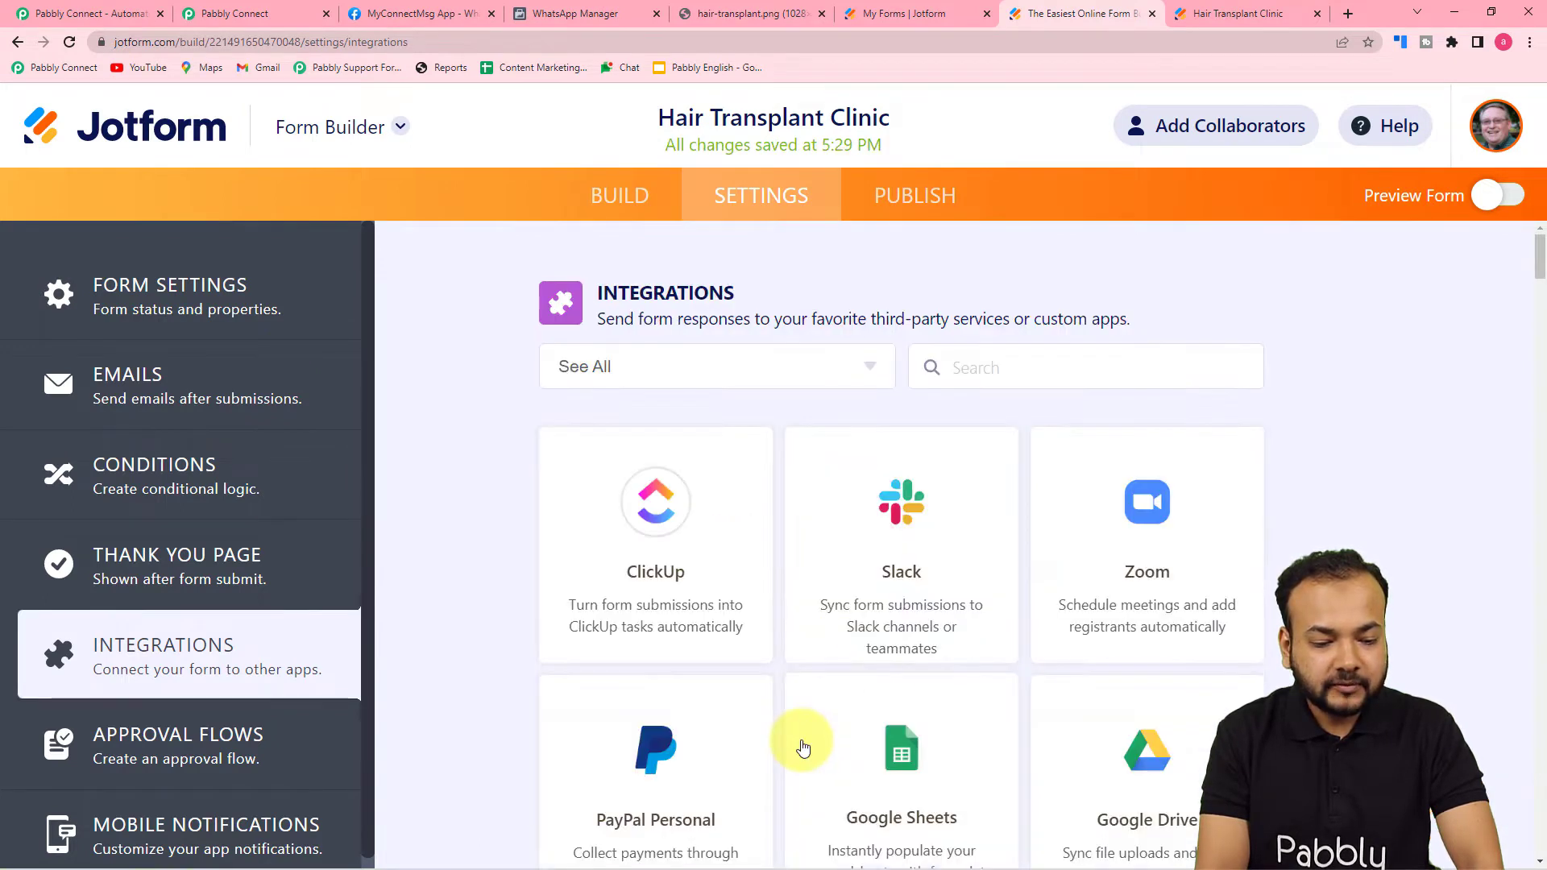
# Start a new WebHooks integration and go back to the Pabbly Connect workflow.
pyautogui.click(979, 362)
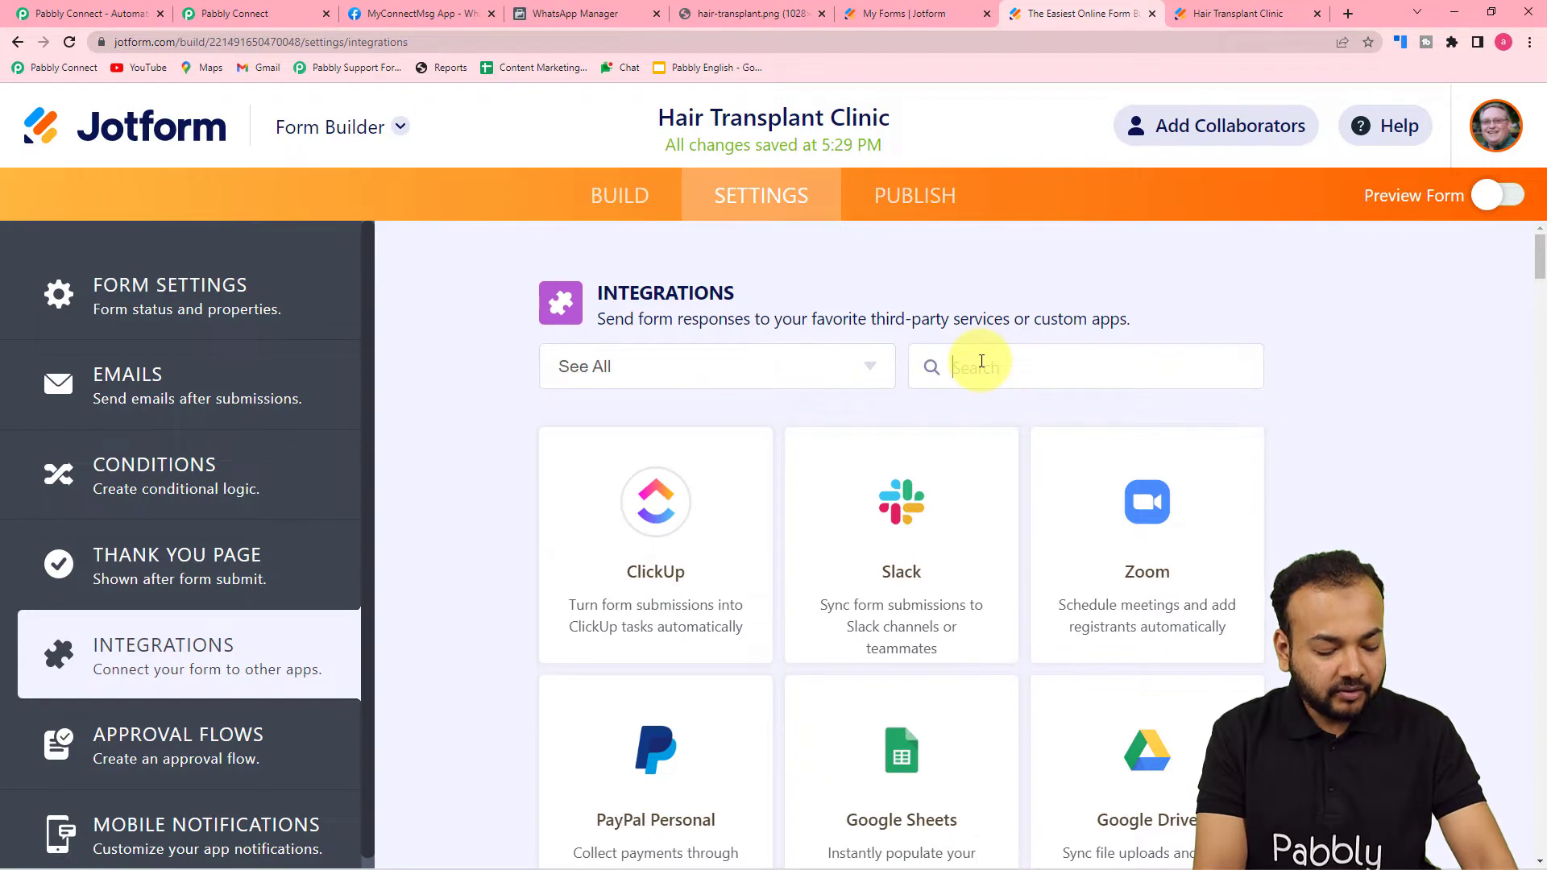
pyautogui.write('we')
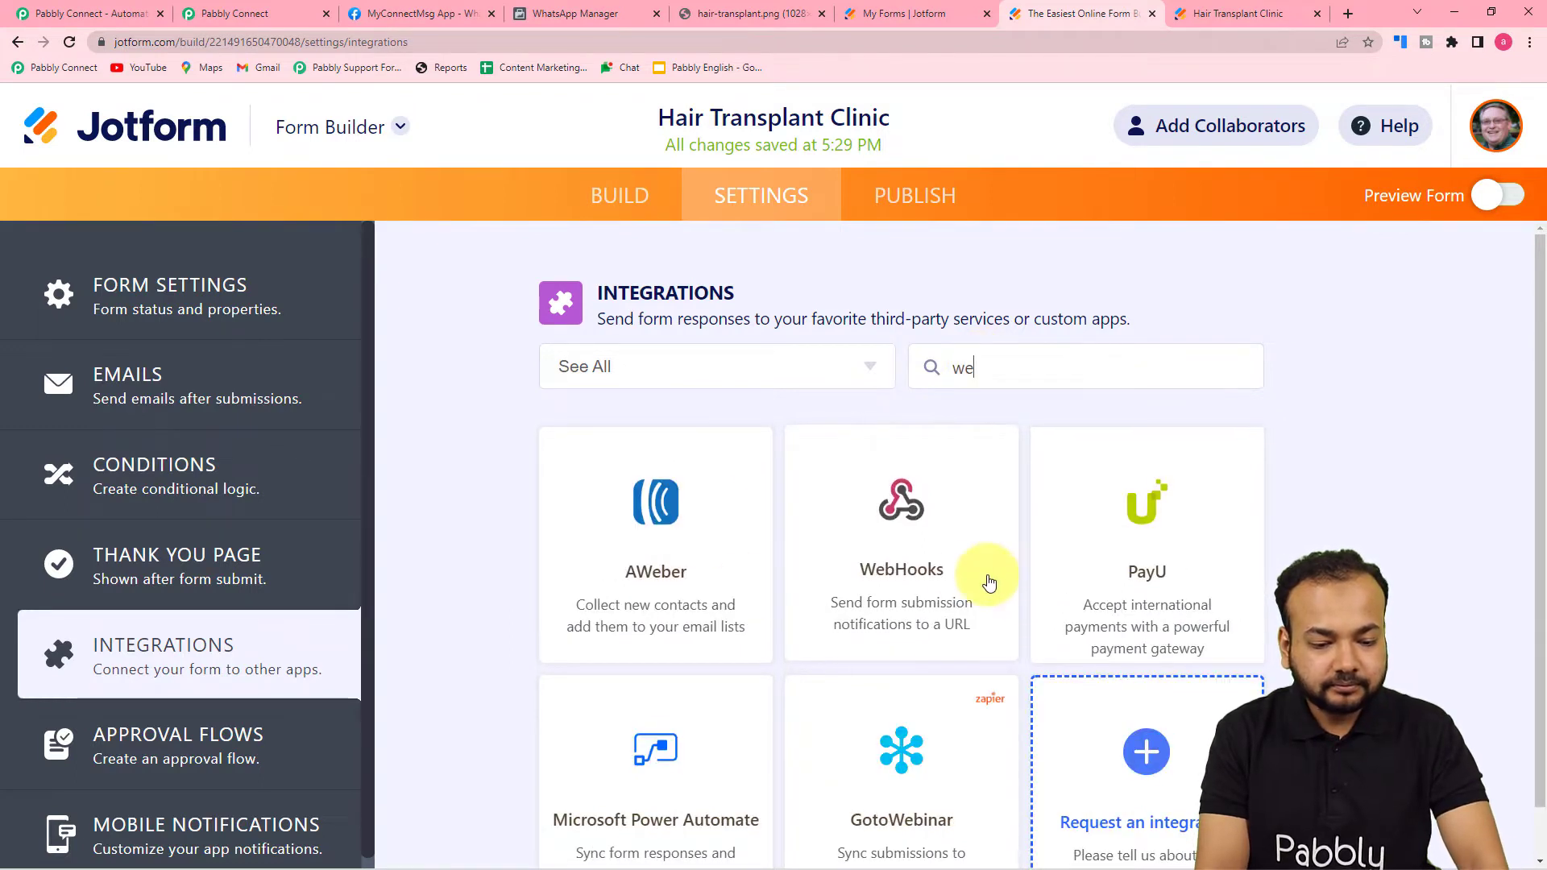
pyautogui.click(989, 582)
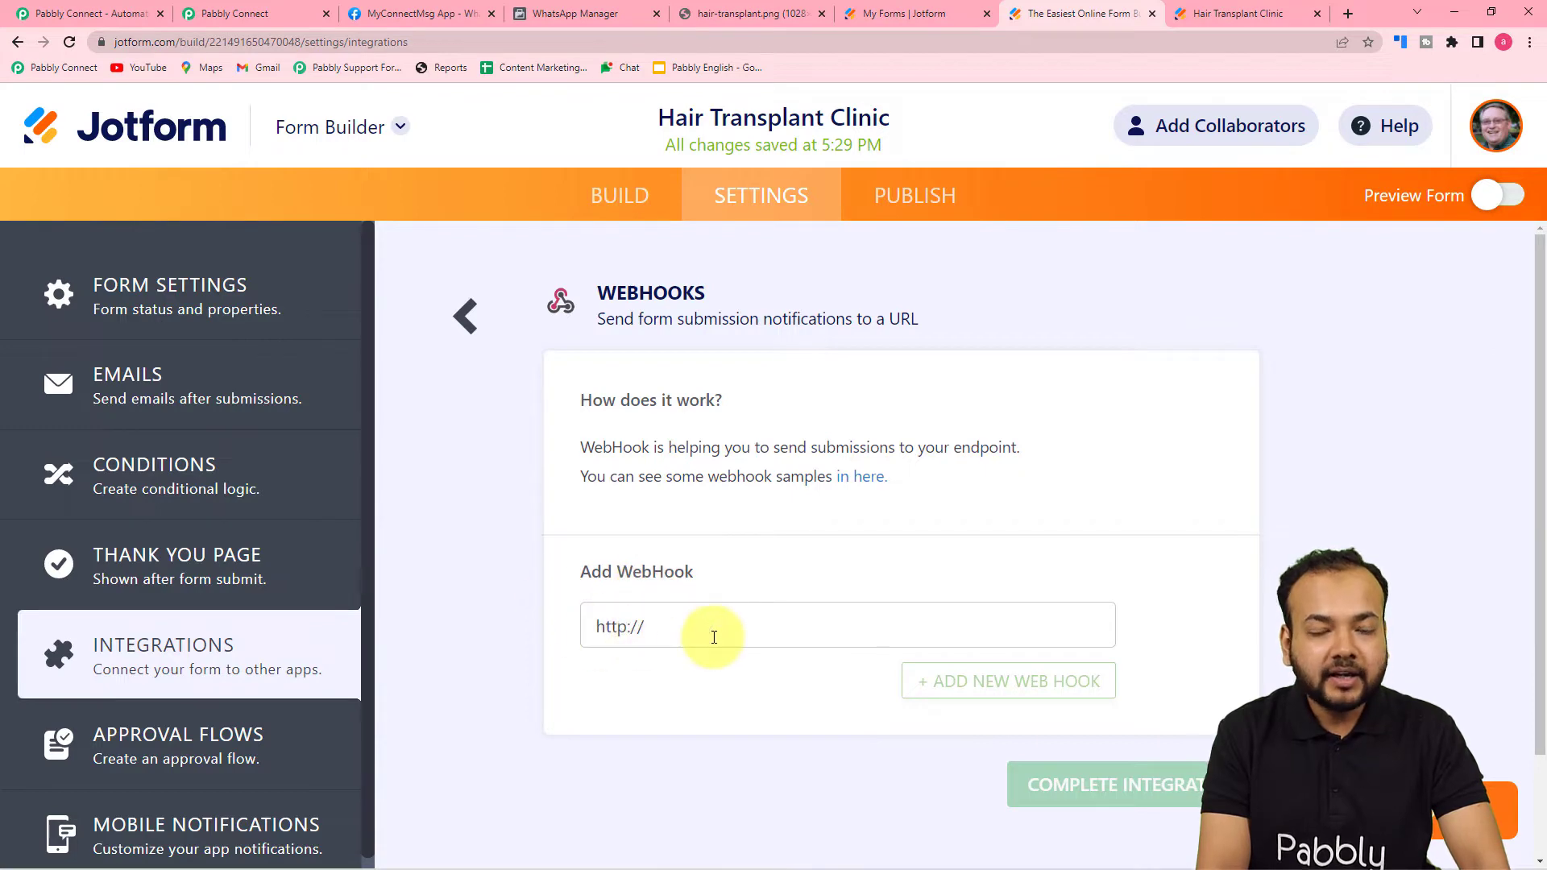
pyautogui.click(256, 15)
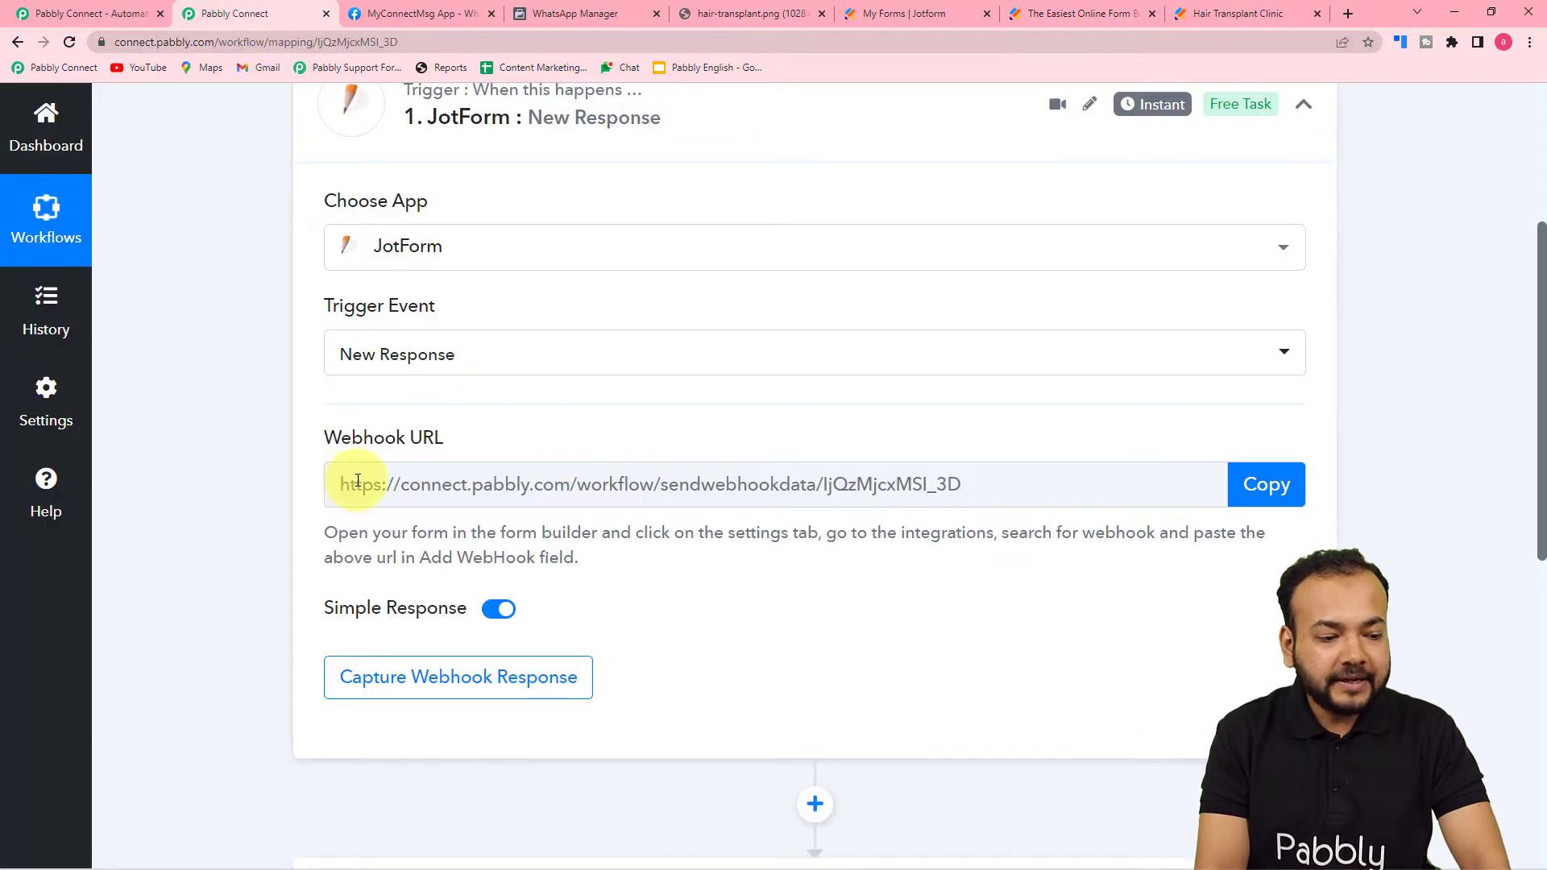
# Copy the Pabbly Connect webhook URL and set the trigger waiting for a response.
pyautogui.click(1271, 498)
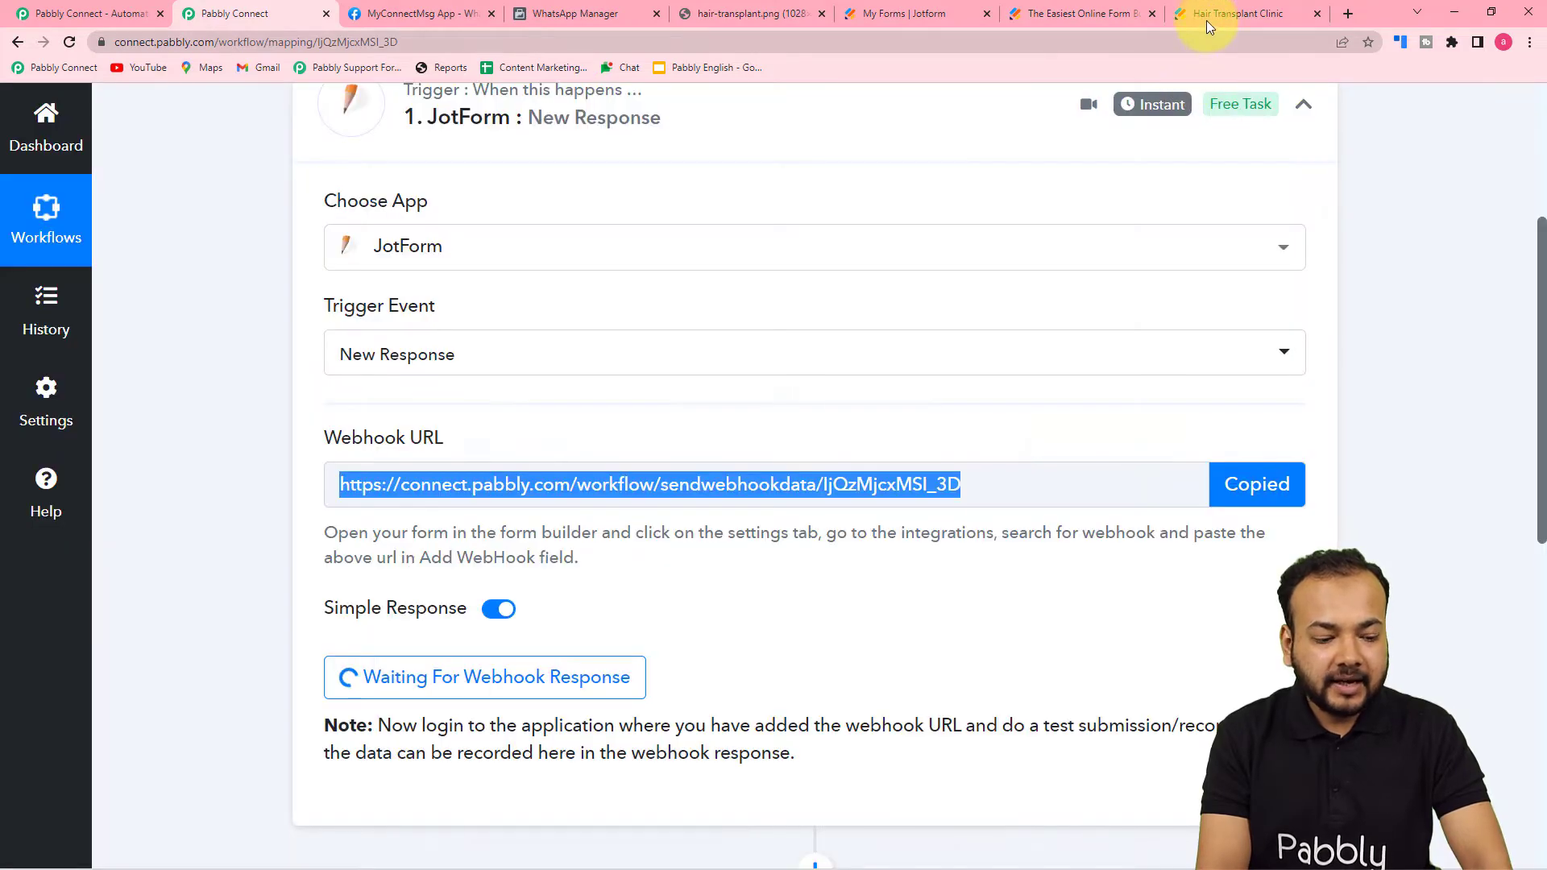
pyautogui.click(1208, 16)
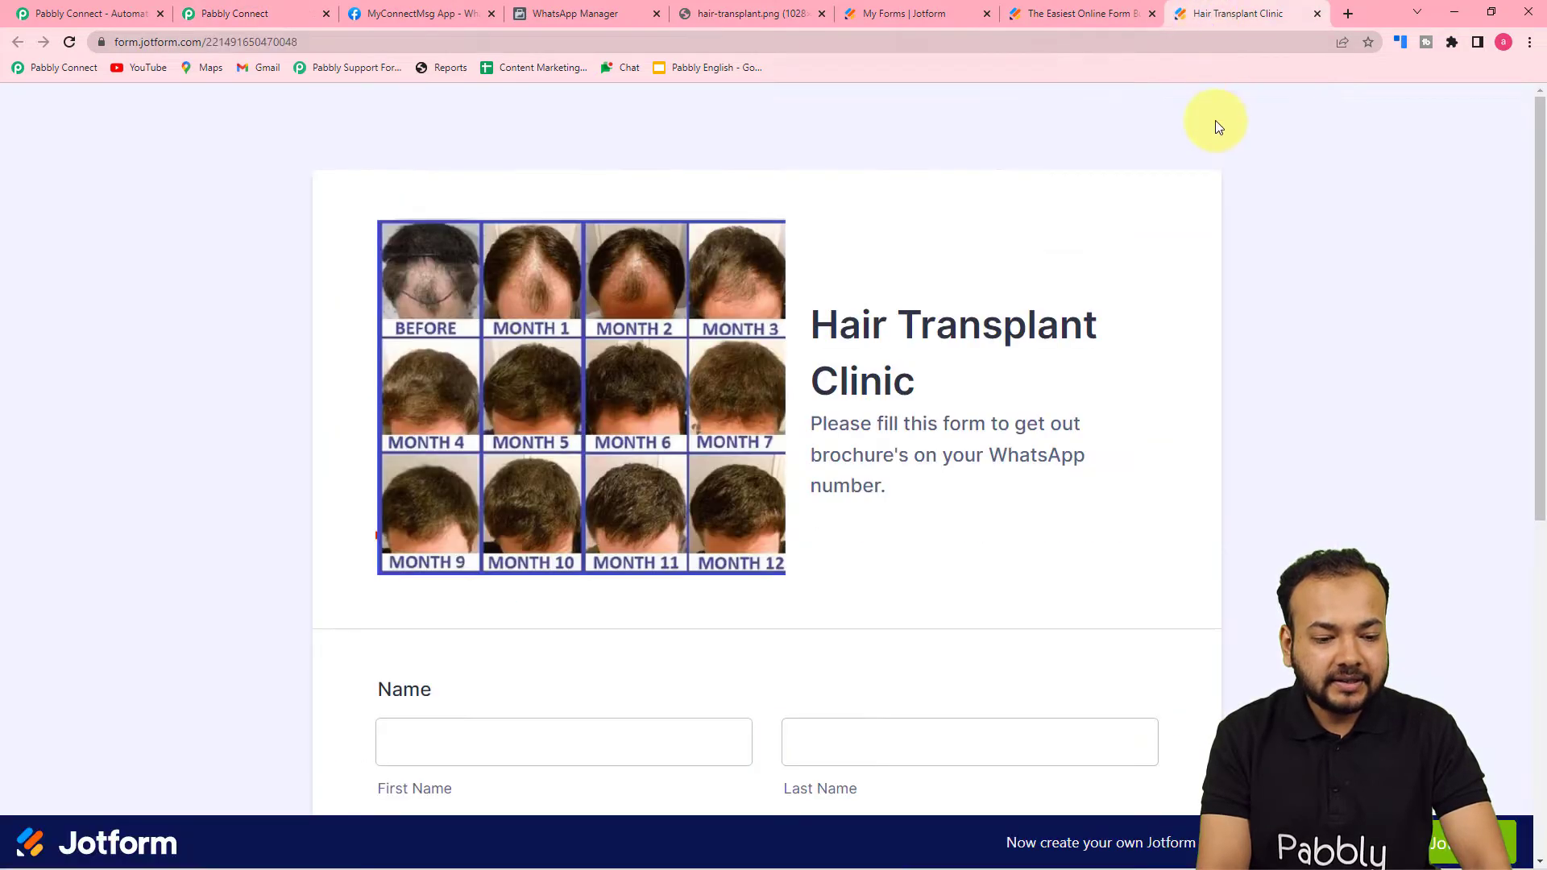
pyautogui.click(1076, 14)
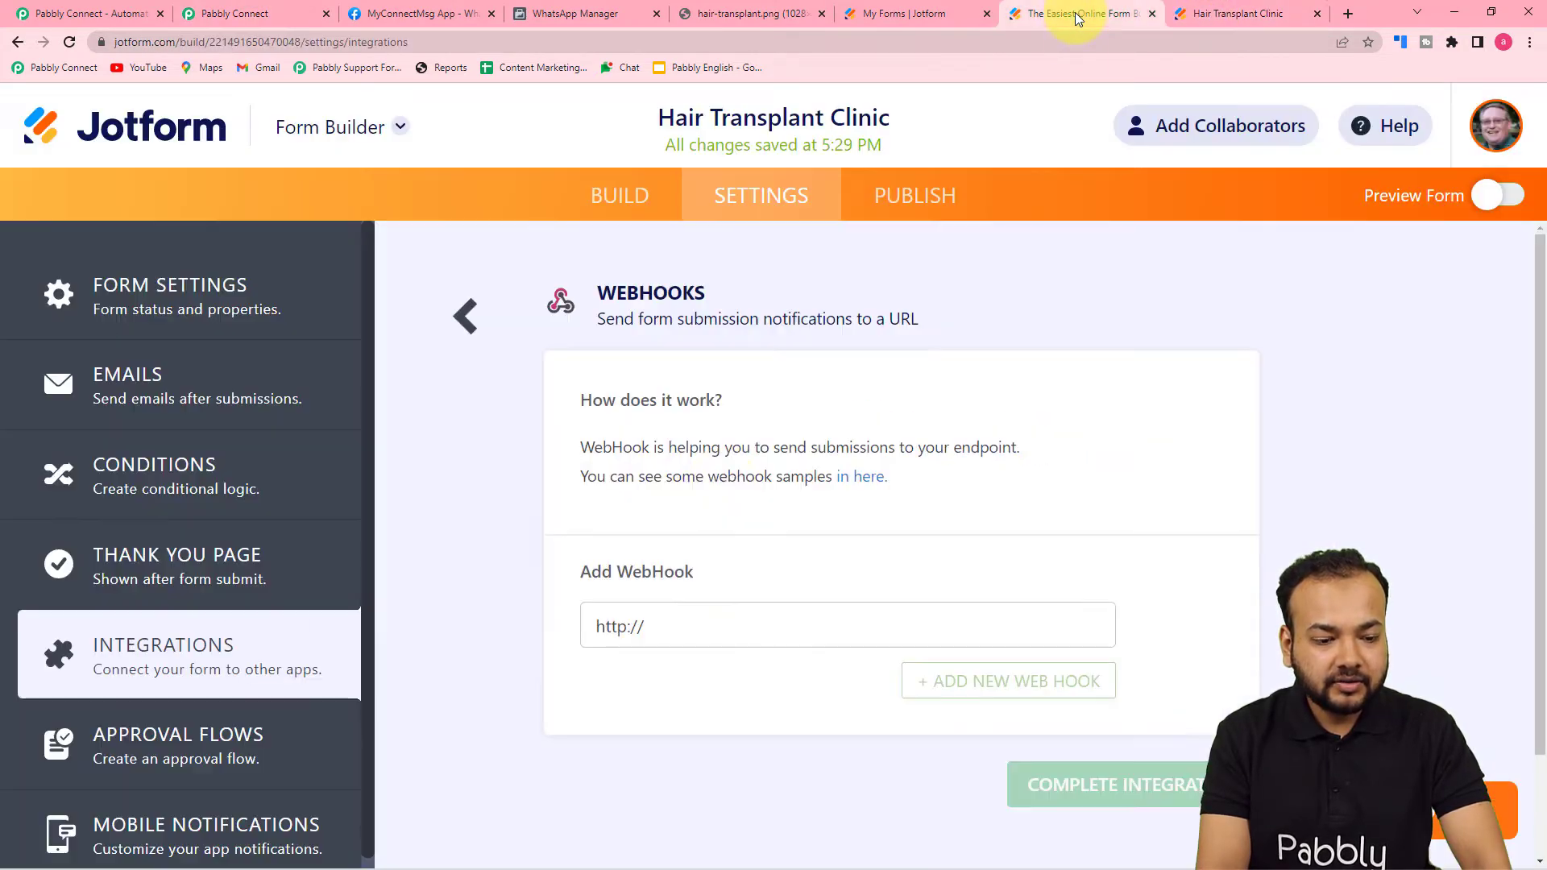
pyautogui.click(637, 637)
pyautogui.hotkey('ctrl', 'v')
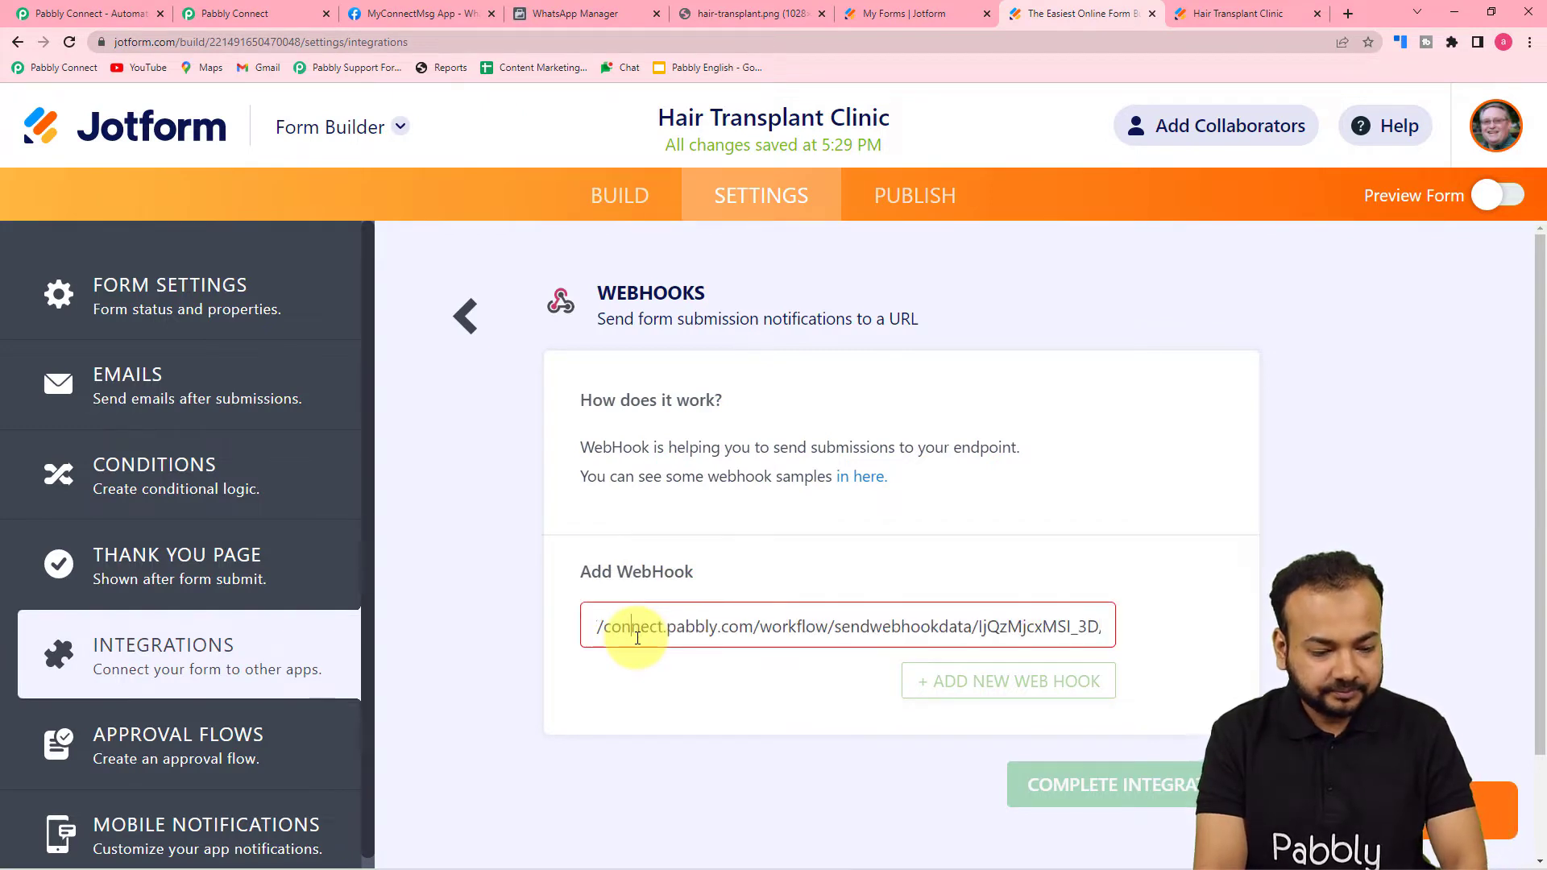
pyautogui.press('Home')
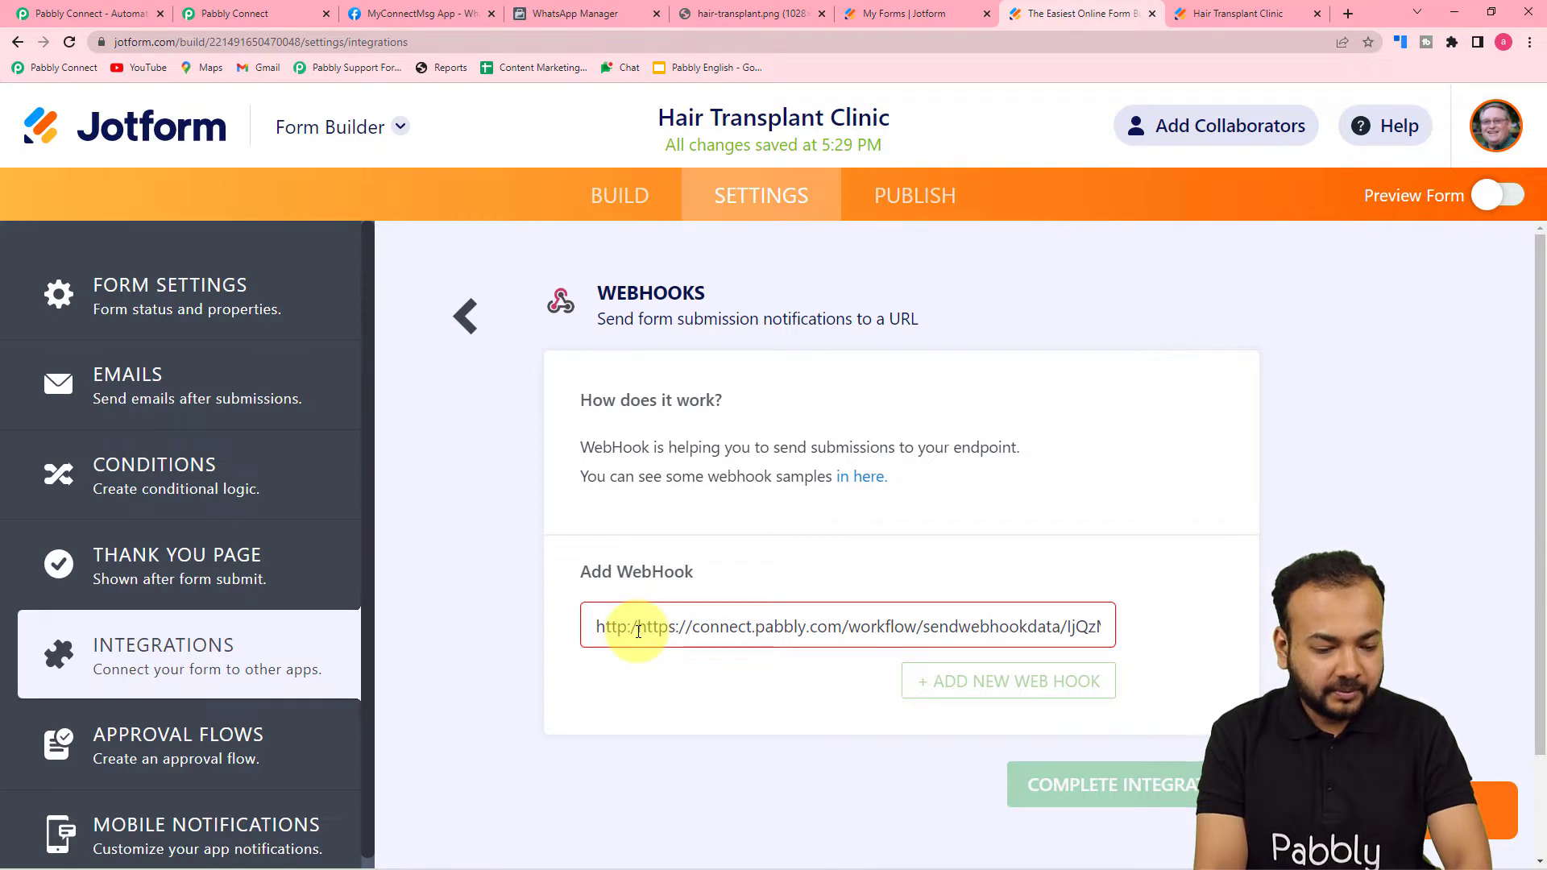
pyautogui.click(637, 631)
pyautogui.press('BackSpace')
pyautogui.press('BackSpace')
pyautogui.press('BackSpace')
pyautogui.press('BackSpace')
pyautogui.press('BackSpace')
pyautogui.press('BackSpace')
pyautogui.press('BackSpace')
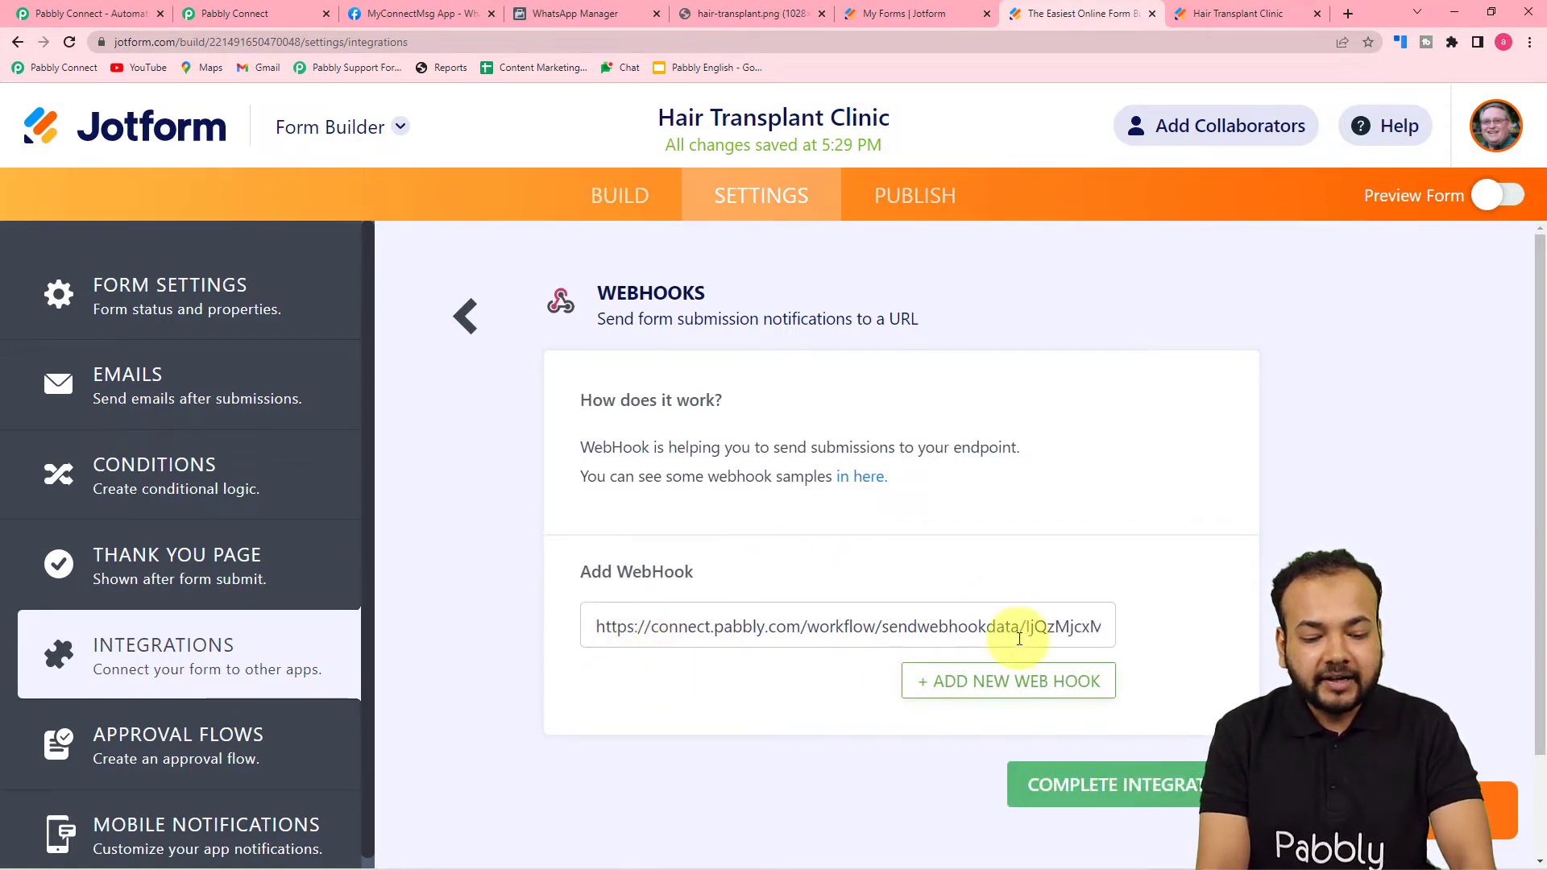
pyautogui.click(1102, 797)
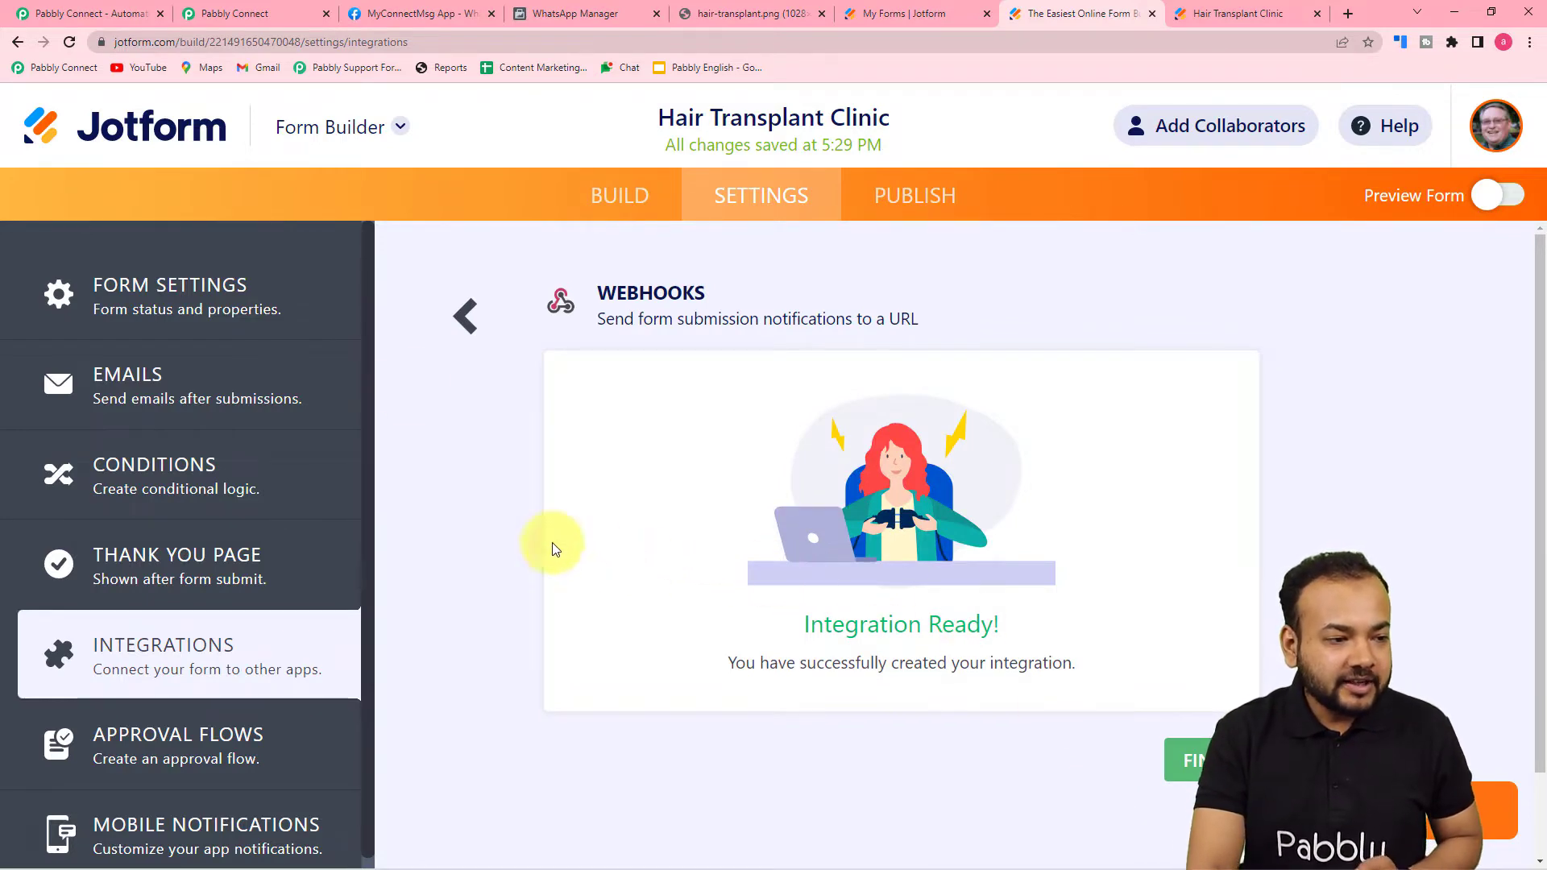
# Confirm the trigger shows 'Waiting For Webhook Response', then bring up the live form.
pyautogui.click(300, 13)
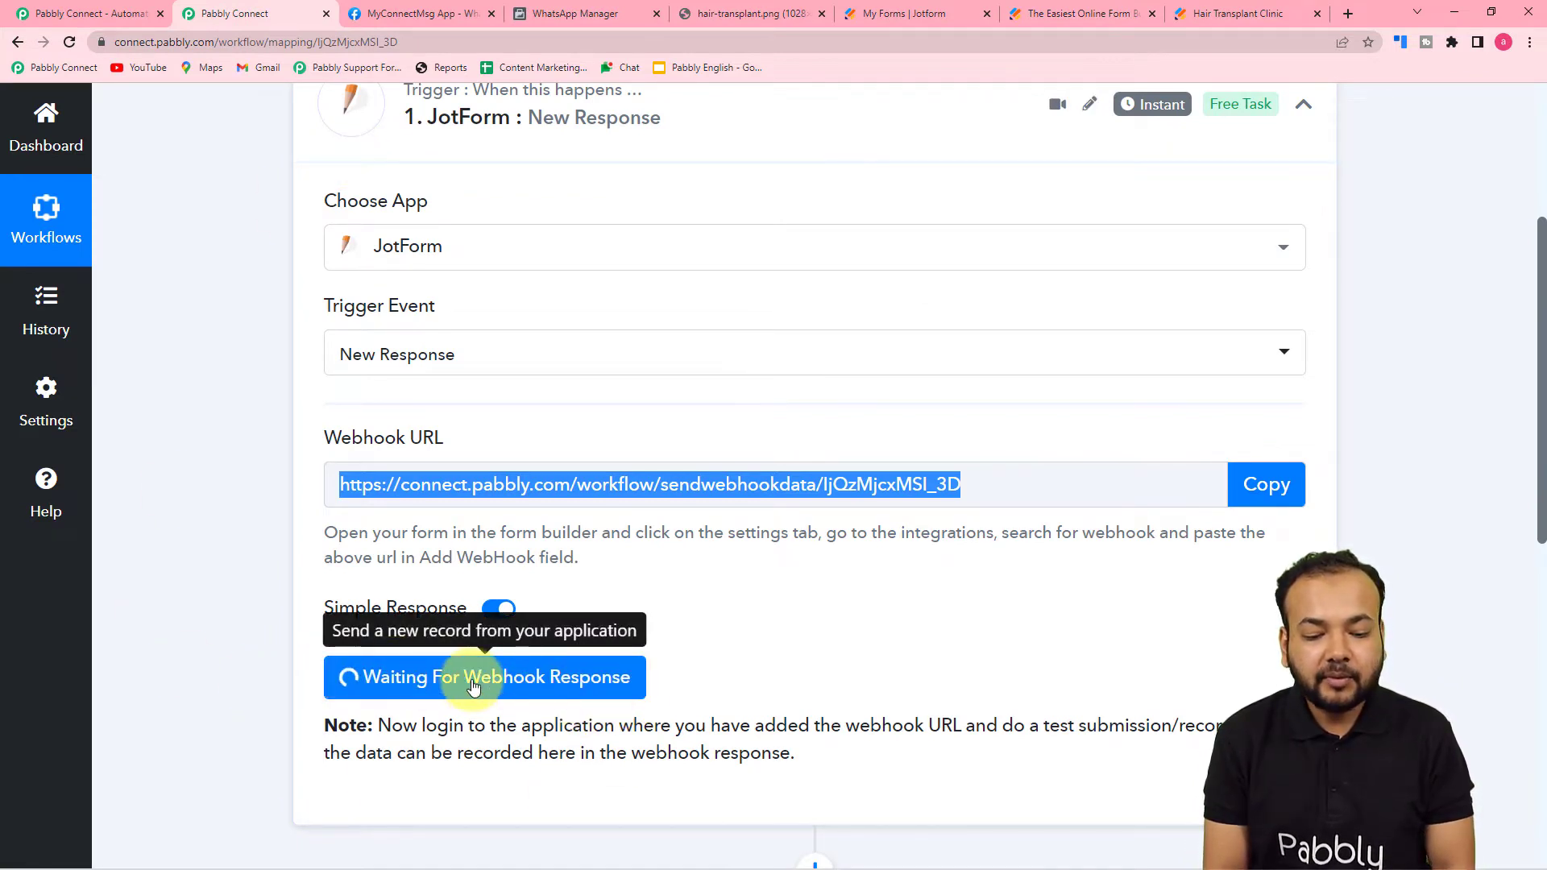
pyautogui.scroll(-2, 601, 696)
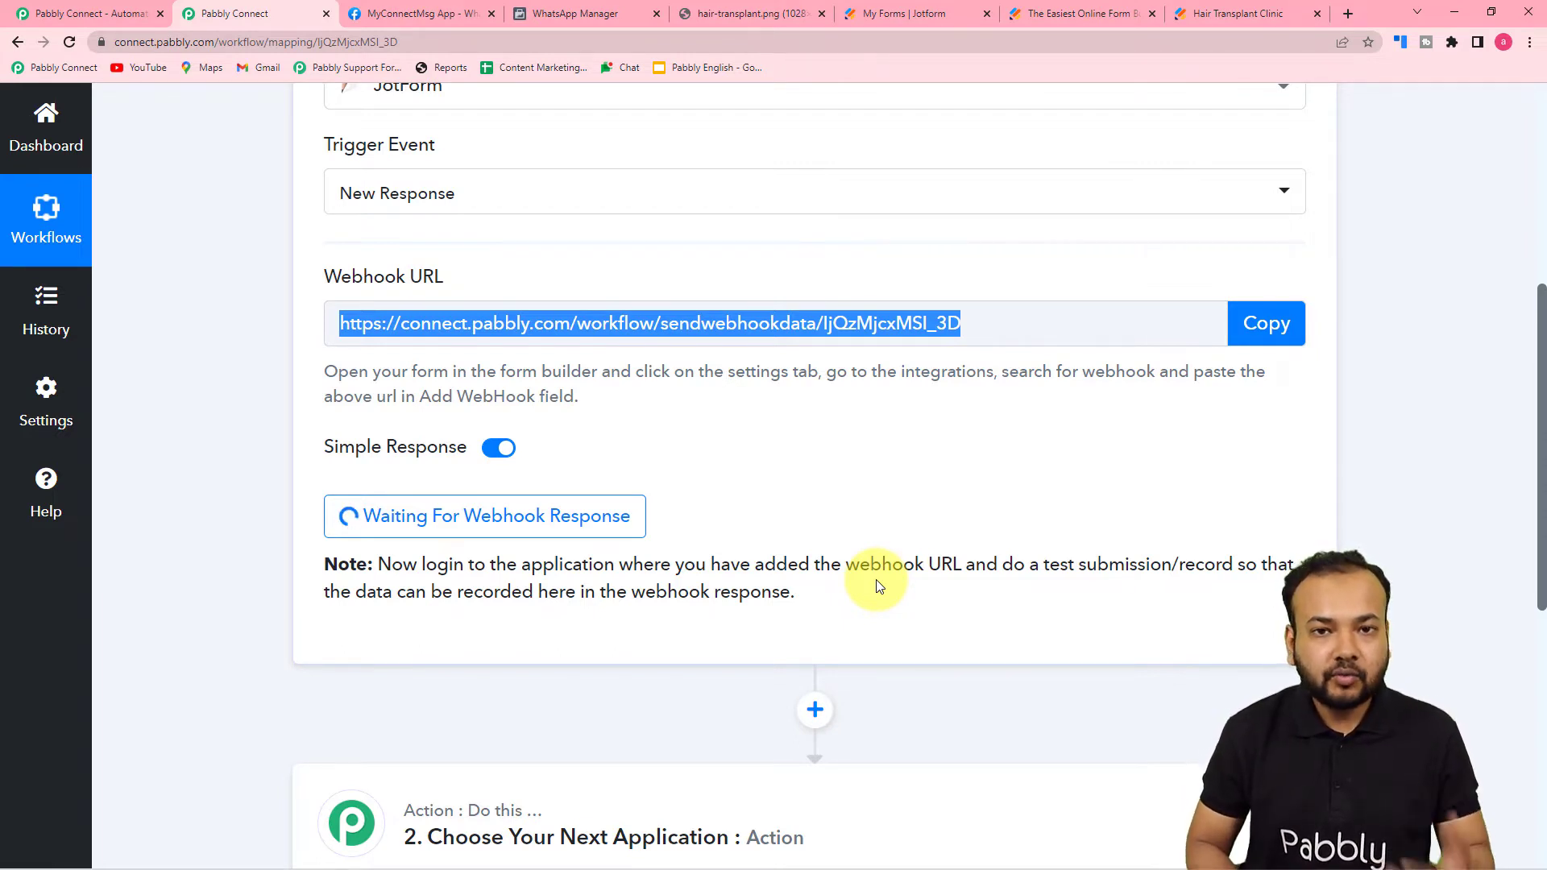
pyautogui.click(1237, 15)
# Fill the first name, last name and email from saved autofill suggestions.
pyautogui.scroll(-4, 951, 298)
pyautogui.click(506, 428)
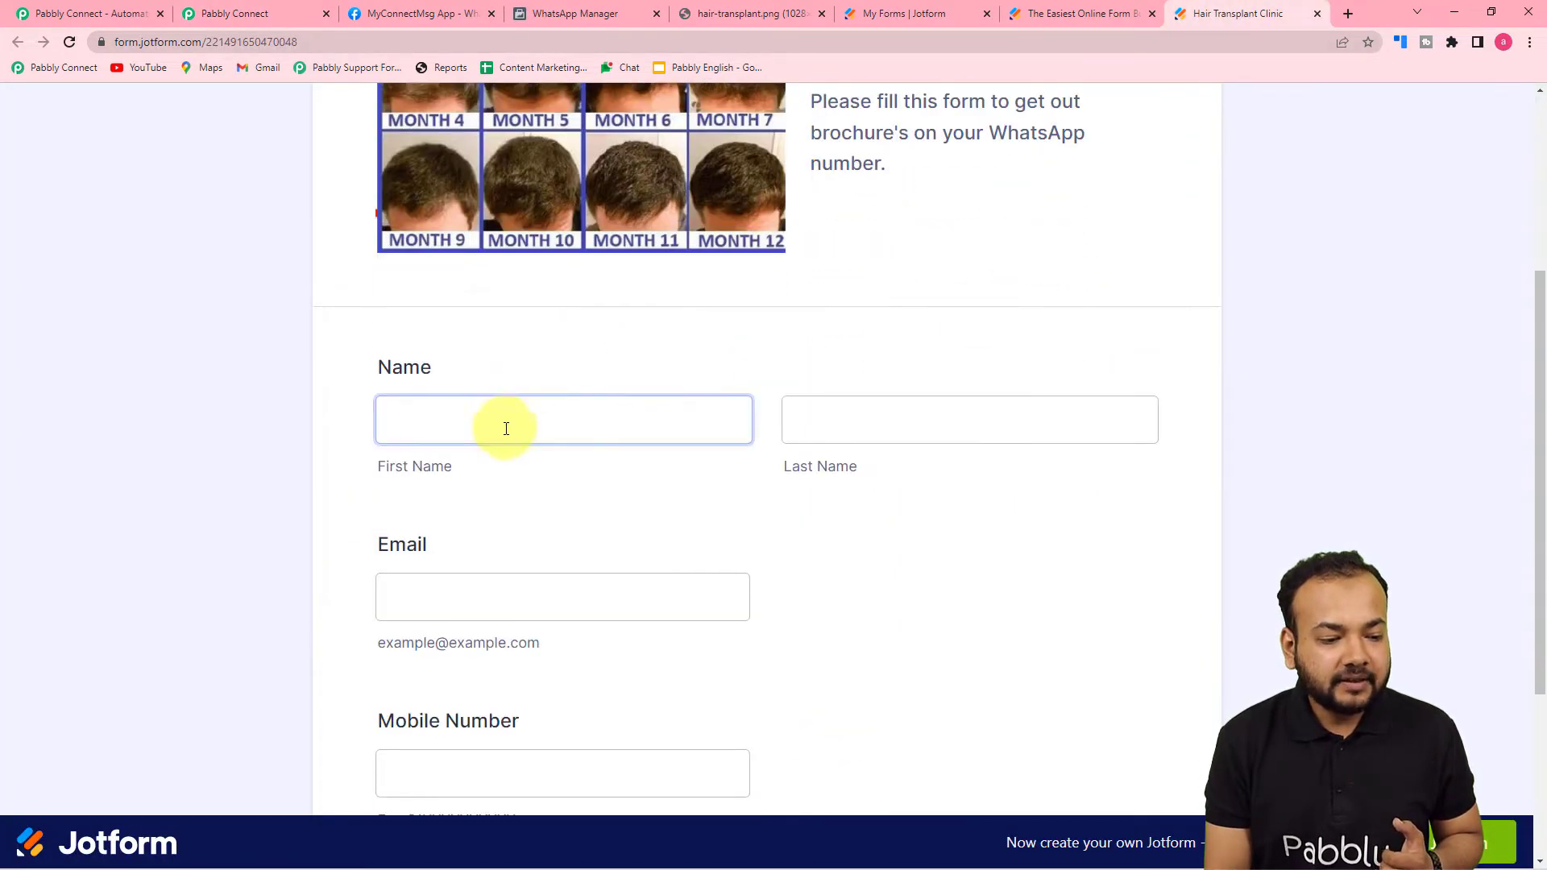
pyautogui.click(475, 470)
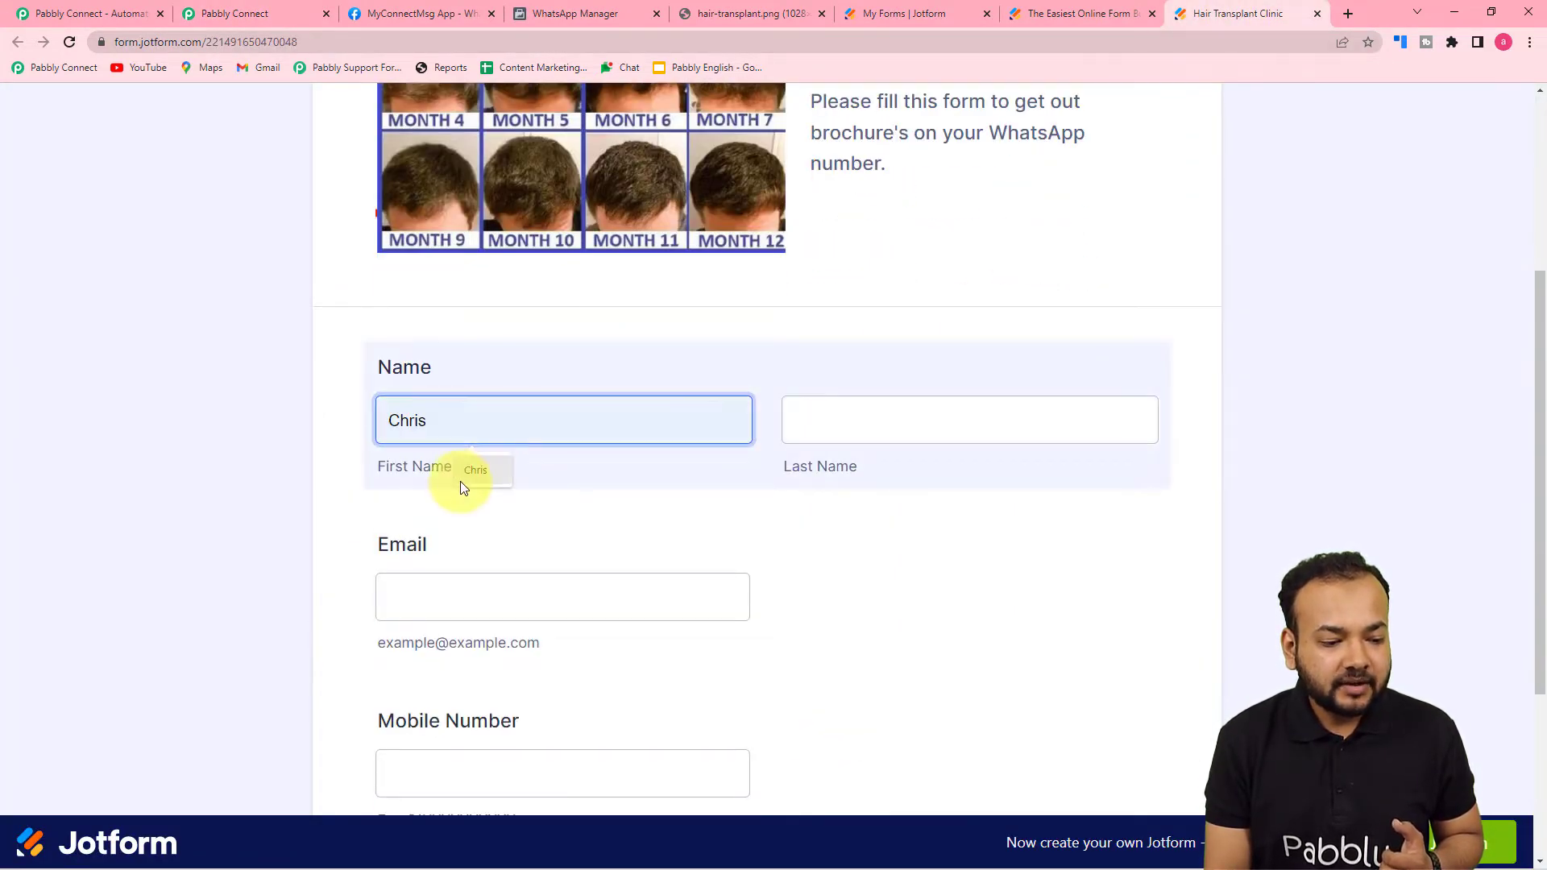
pyautogui.click(852, 420)
pyautogui.click(881, 468)
pyautogui.scroll(-4, 739, 511)
pyautogui.click(573, 300)
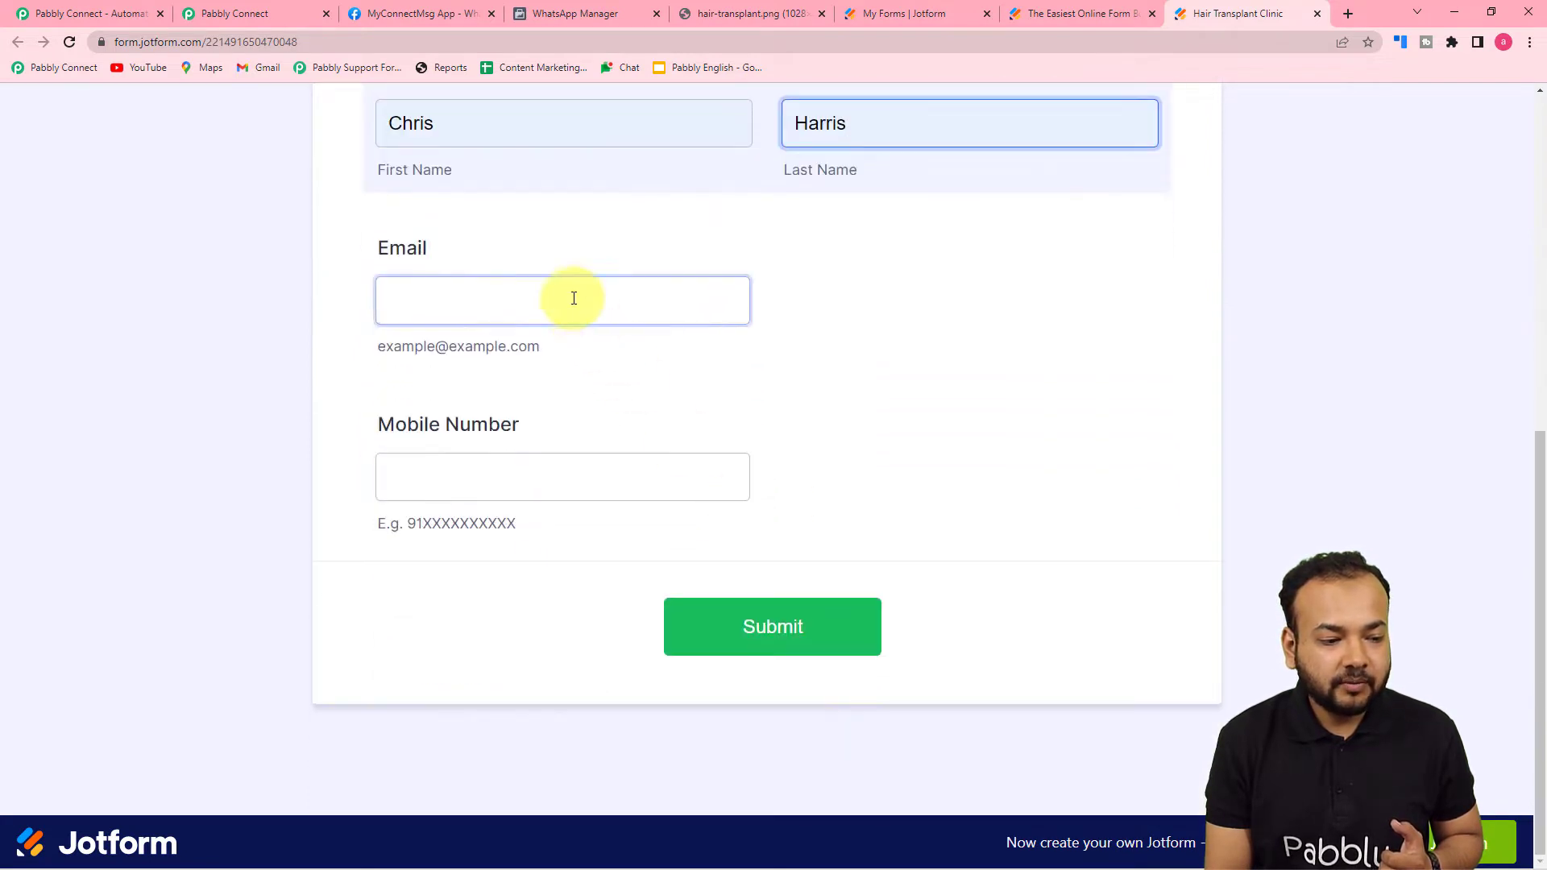
pyautogui.click(520, 377)
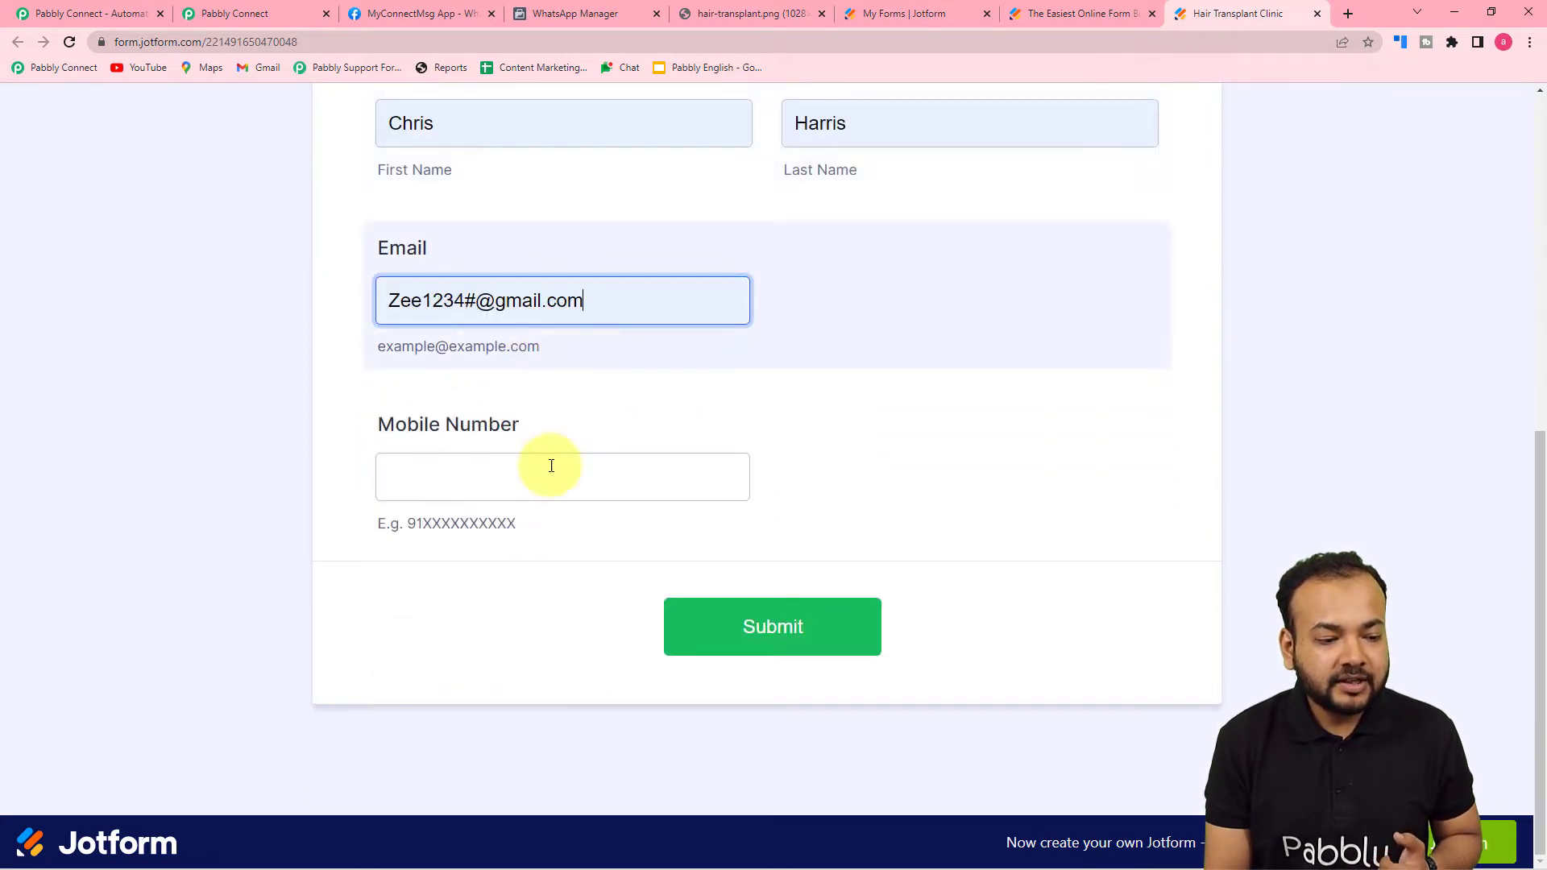
# Enter a mobile number and submit the test entry.
pyautogui.click(535, 482)
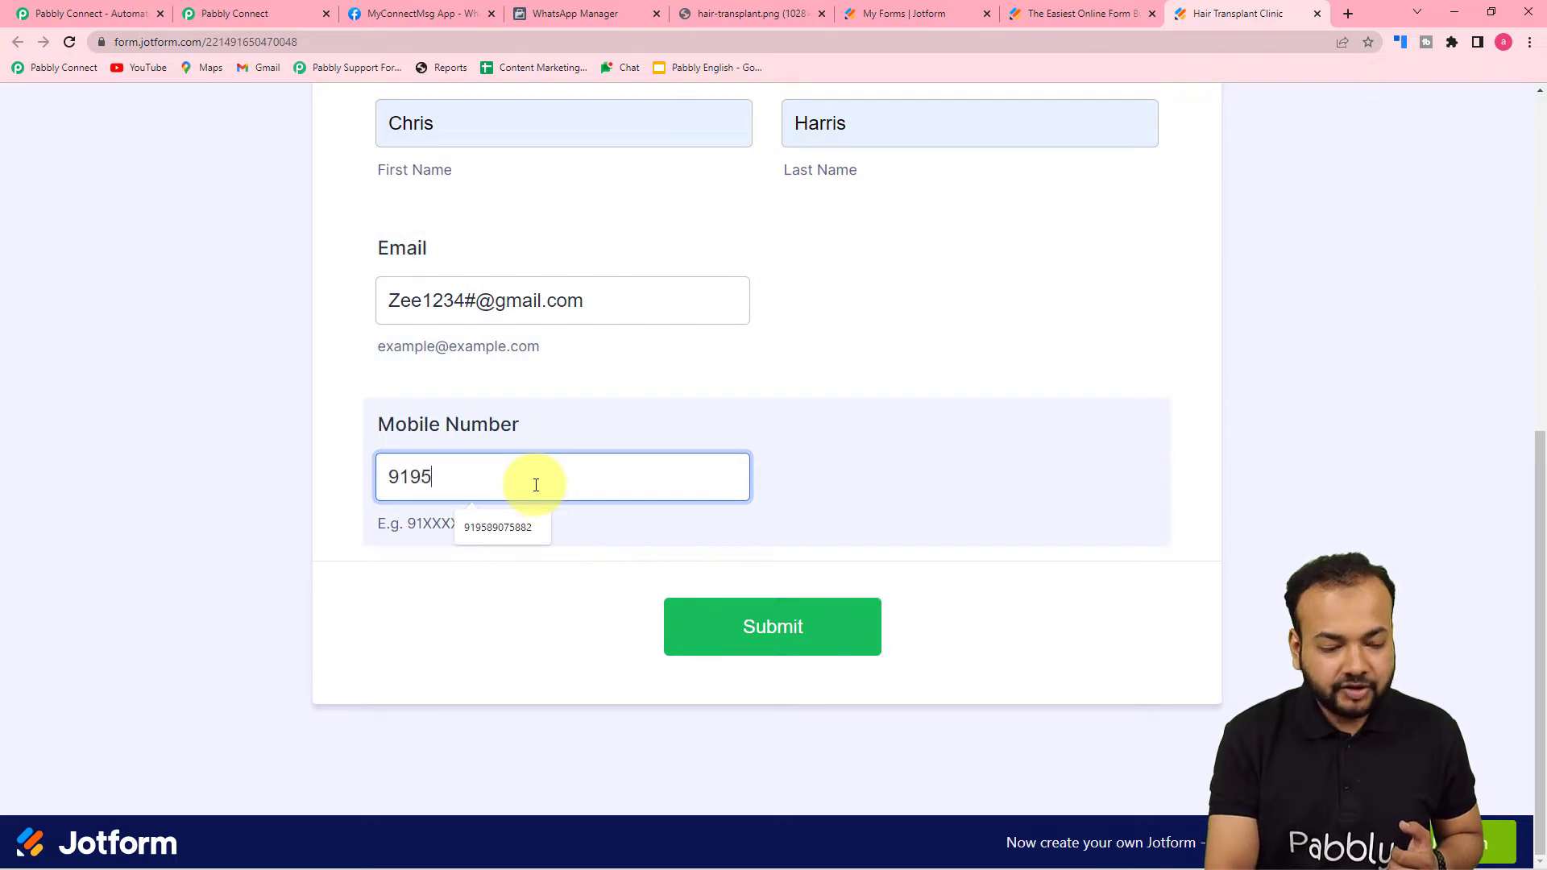
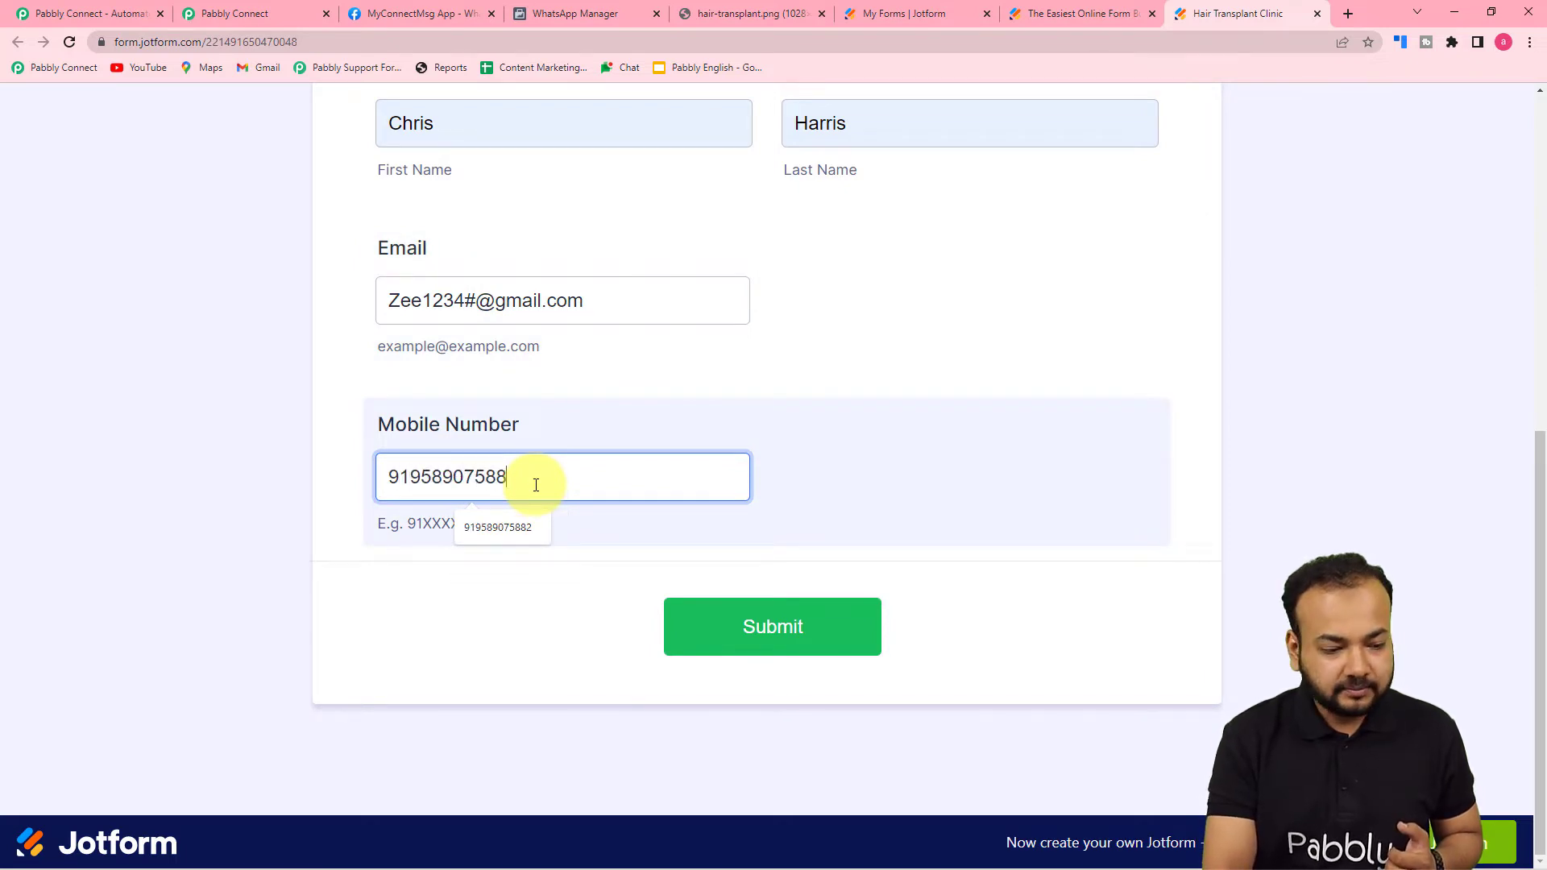
pyautogui.click(503, 596)
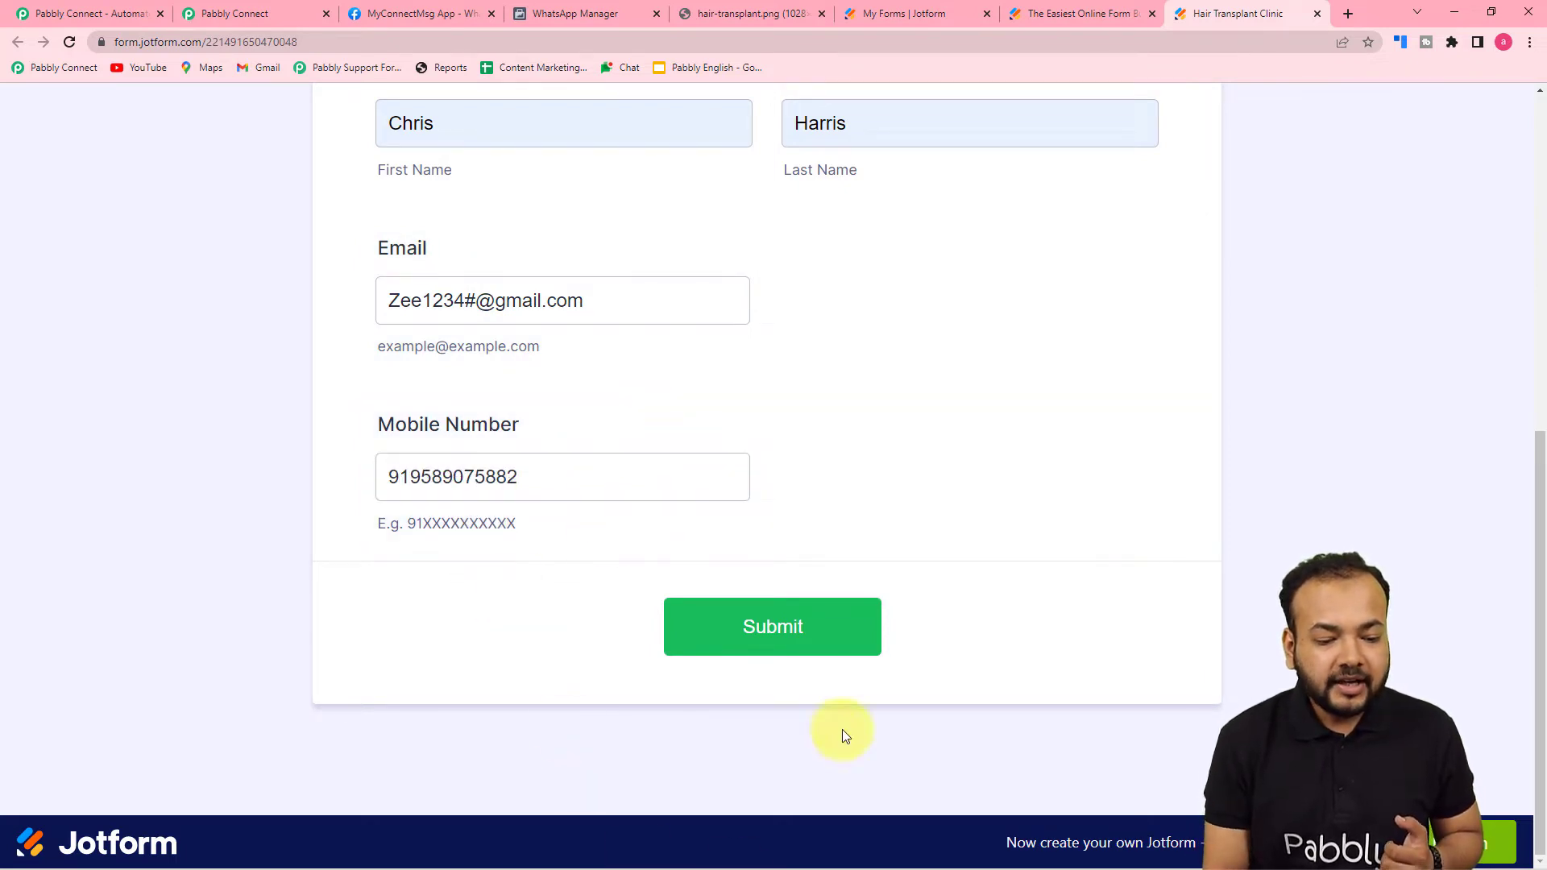
pyautogui.click(769, 626)
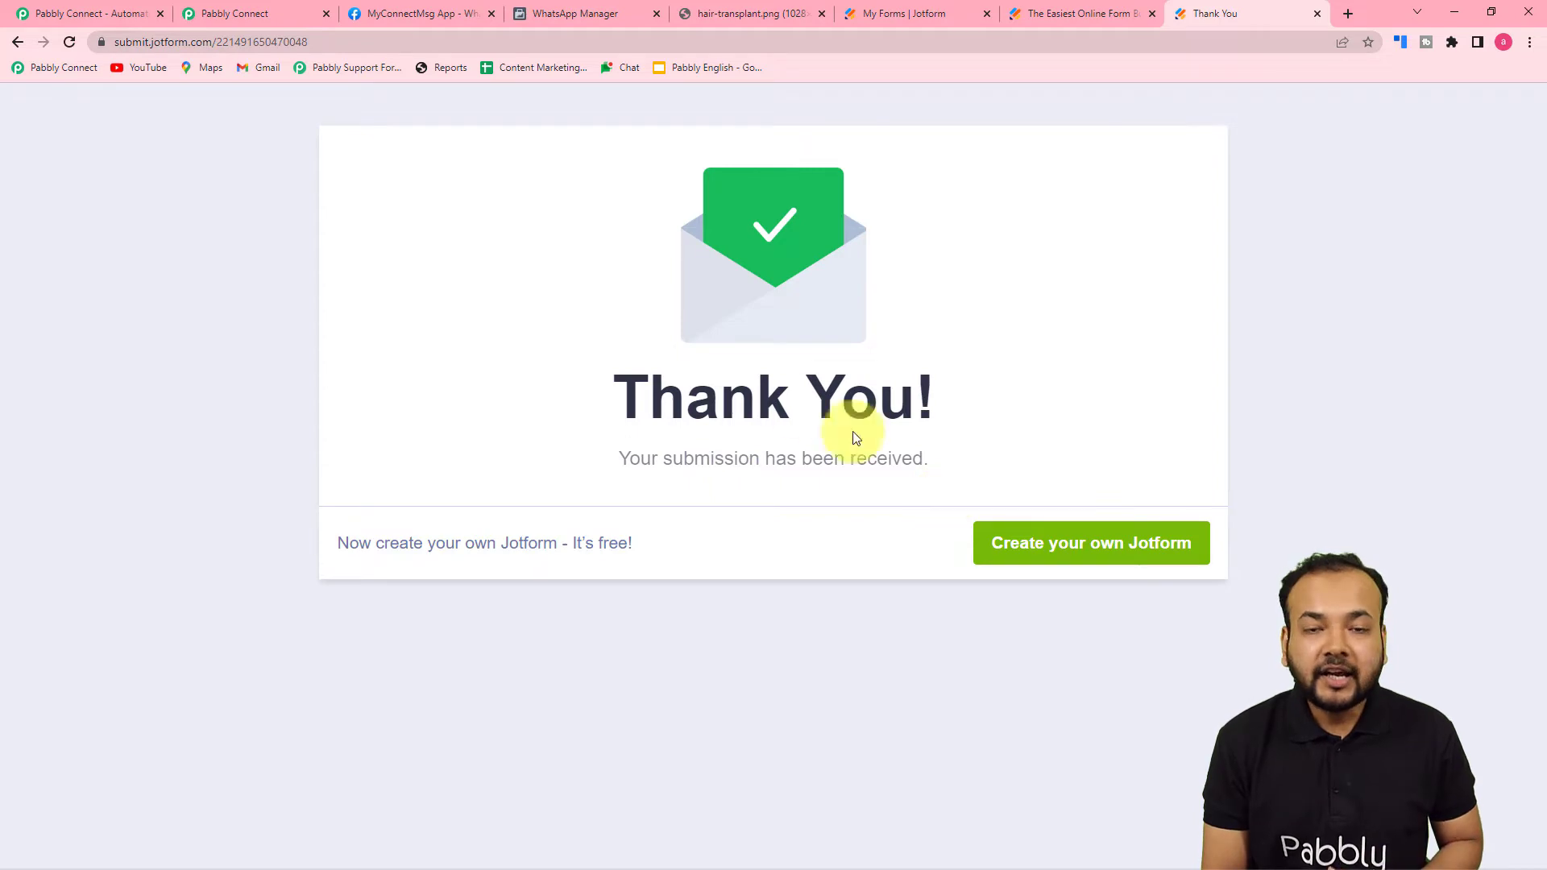
# Review the captured Response Received fields: name, email and mobile number.
pyautogui.click(229, 16)
pyautogui.scroll(-4, 192, 374)
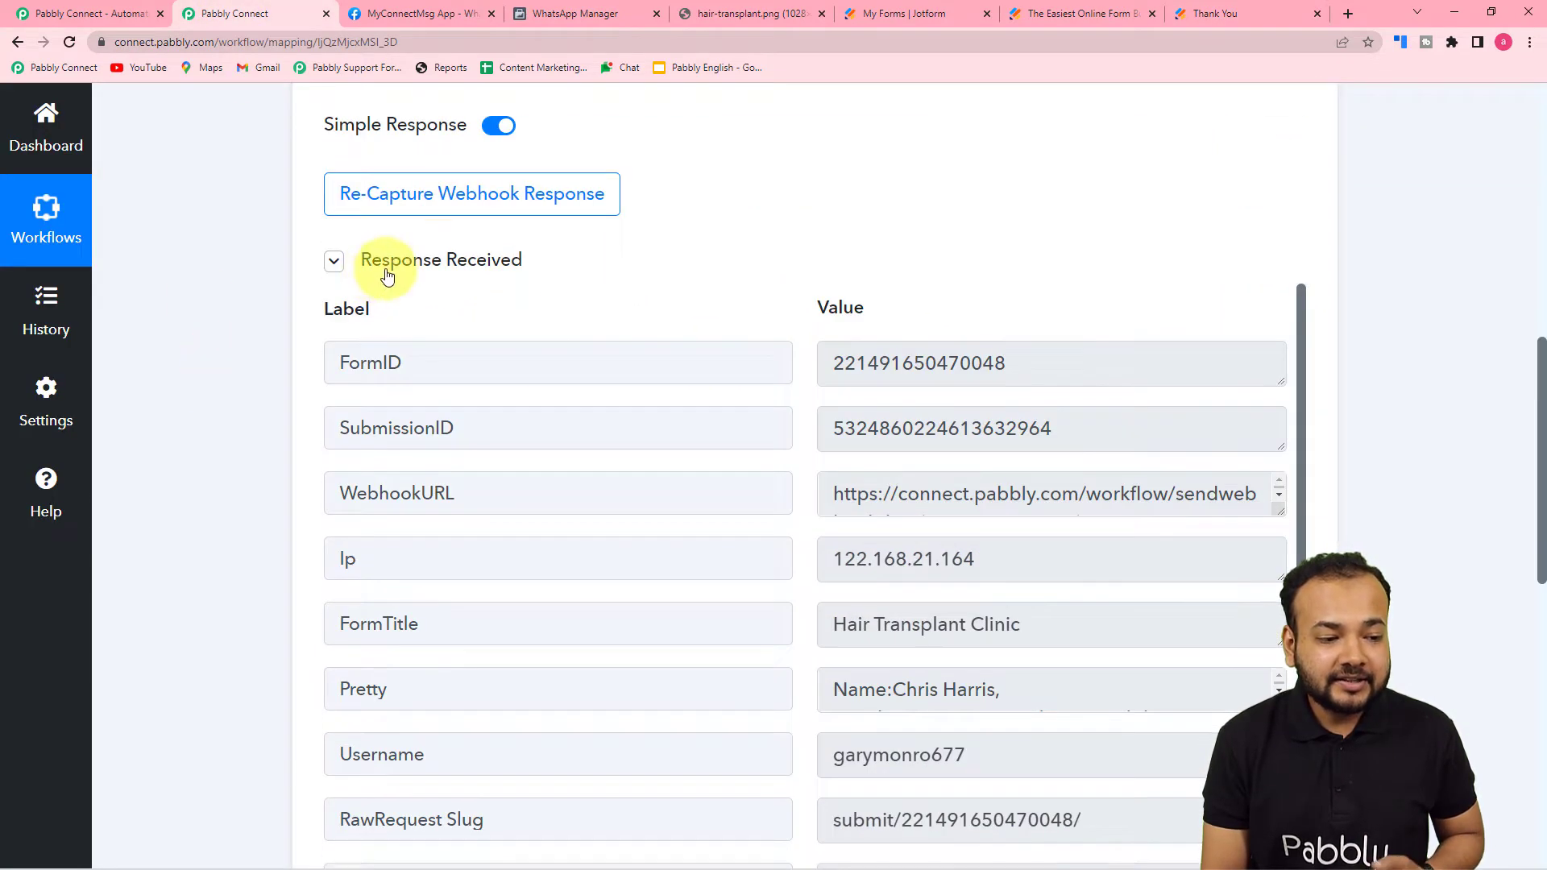
pyautogui.scroll(-2, 649, 442)
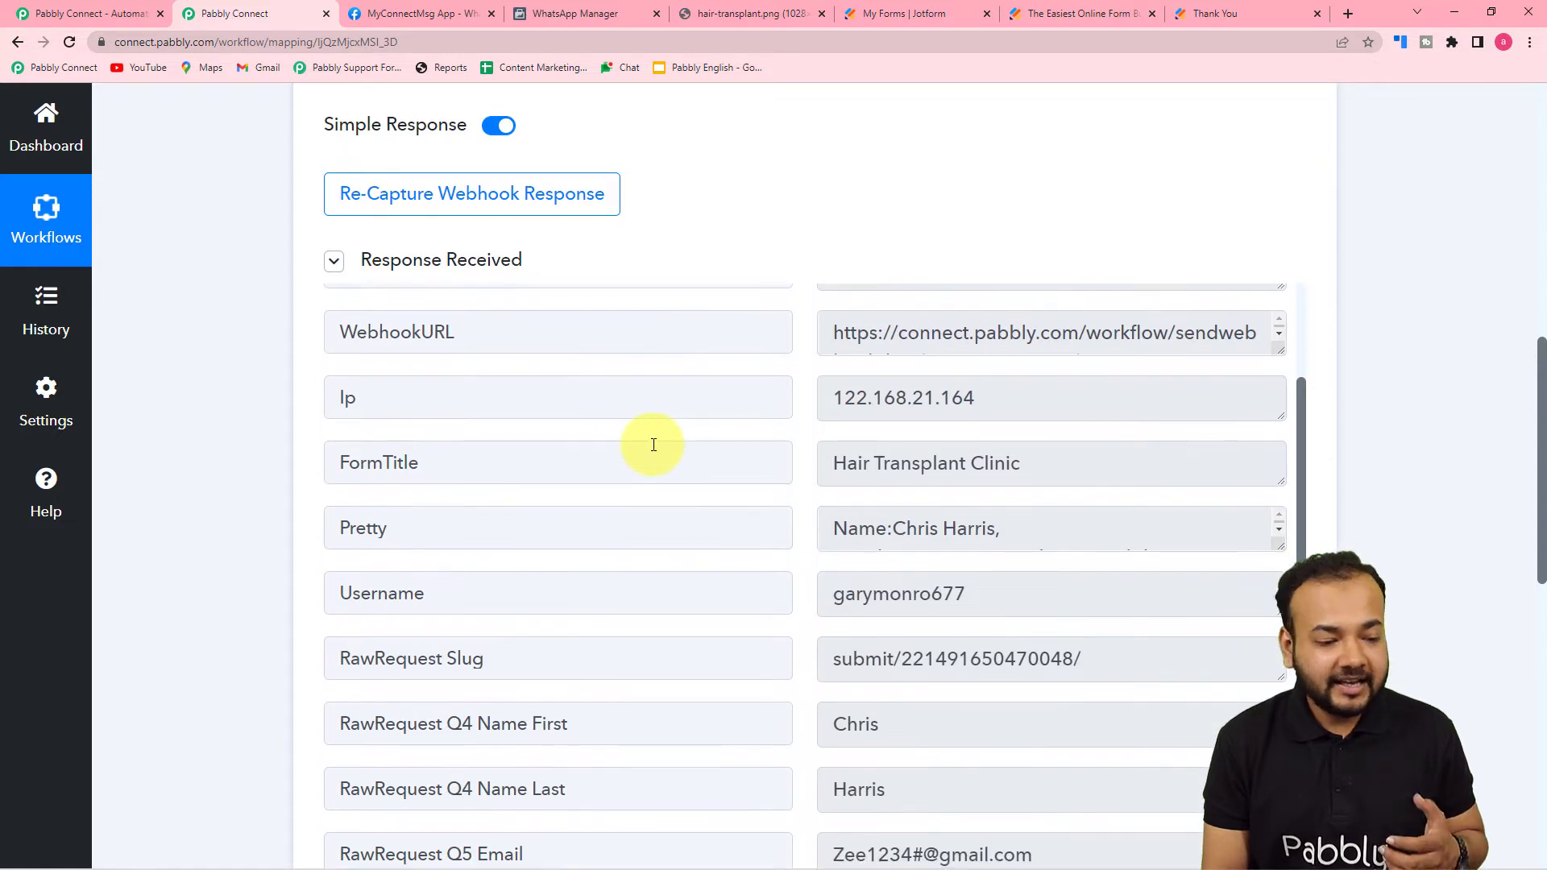
pyautogui.scroll(-3, 174, 448)
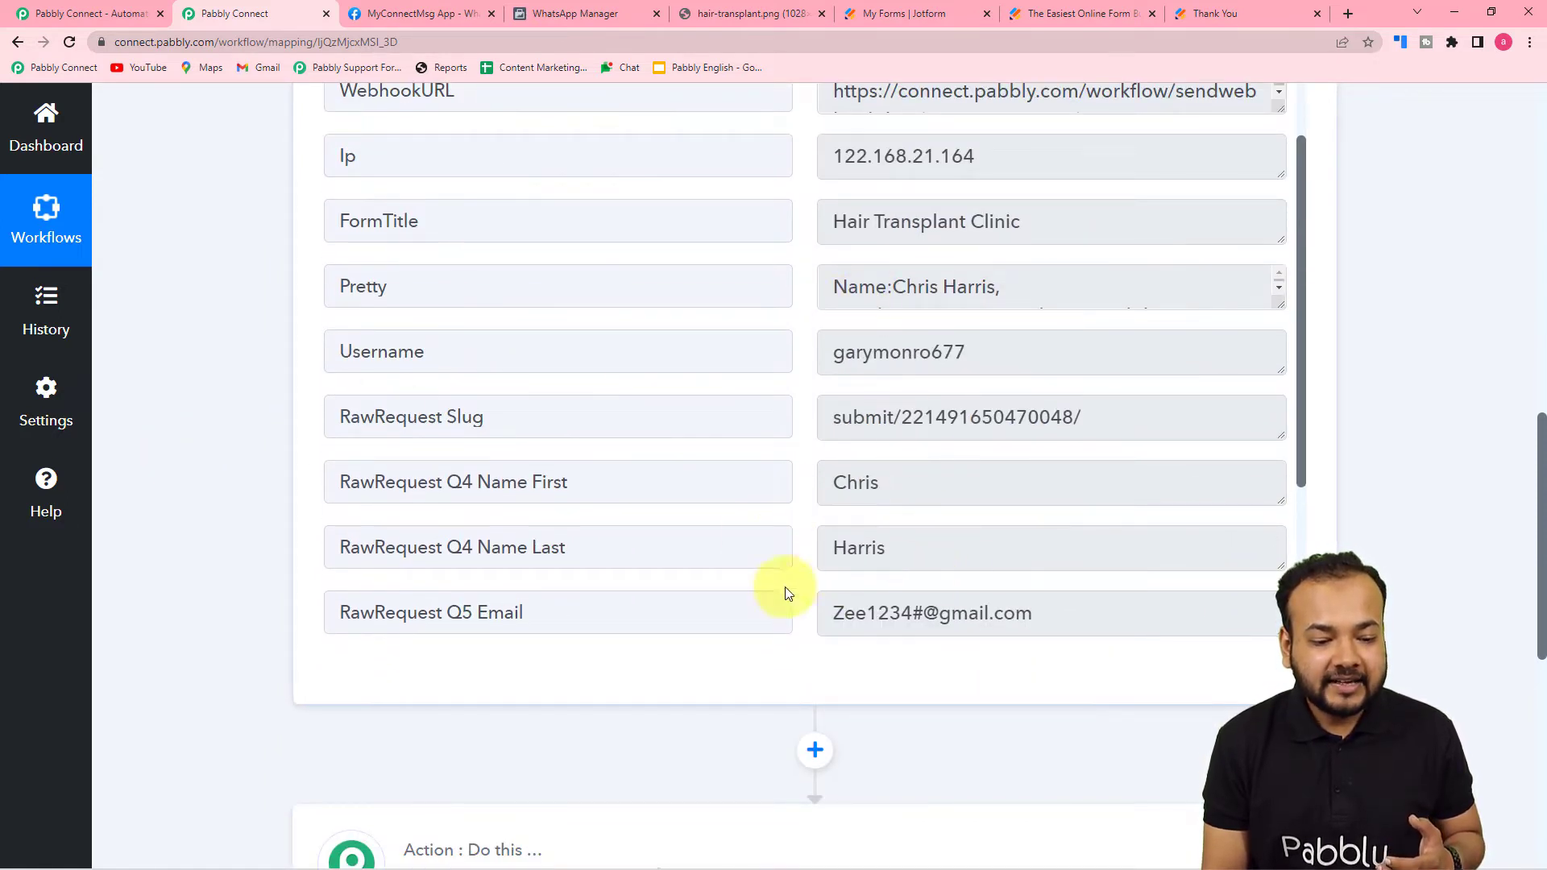
pyautogui.scroll(-3, 773, 592)
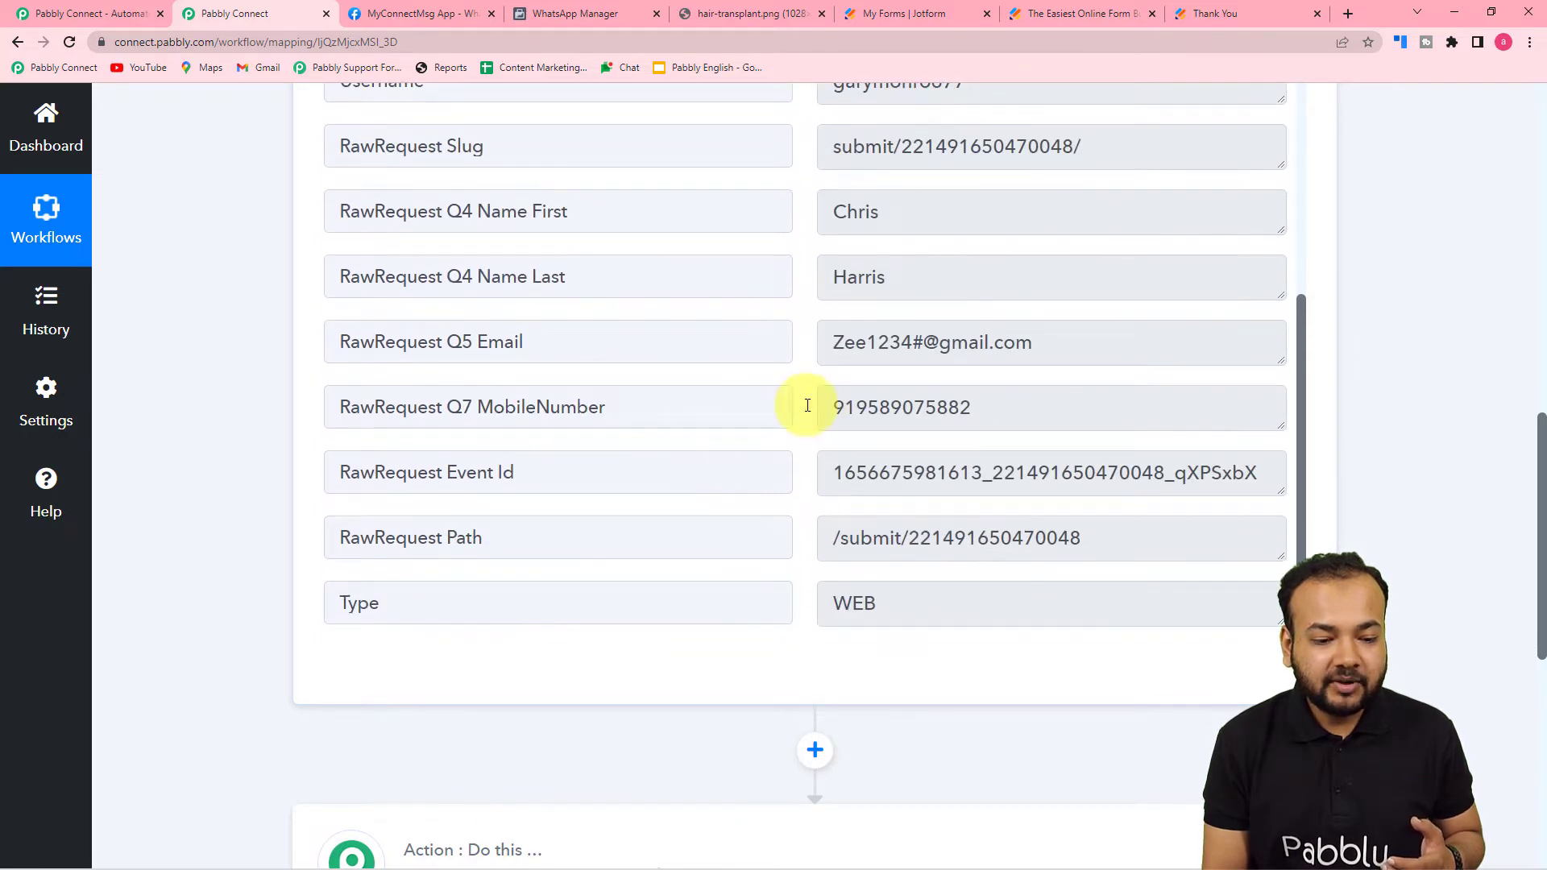
pyautogui.scroll(-3, 642, 411)
pyautogui.scroll(4, 644, 413)
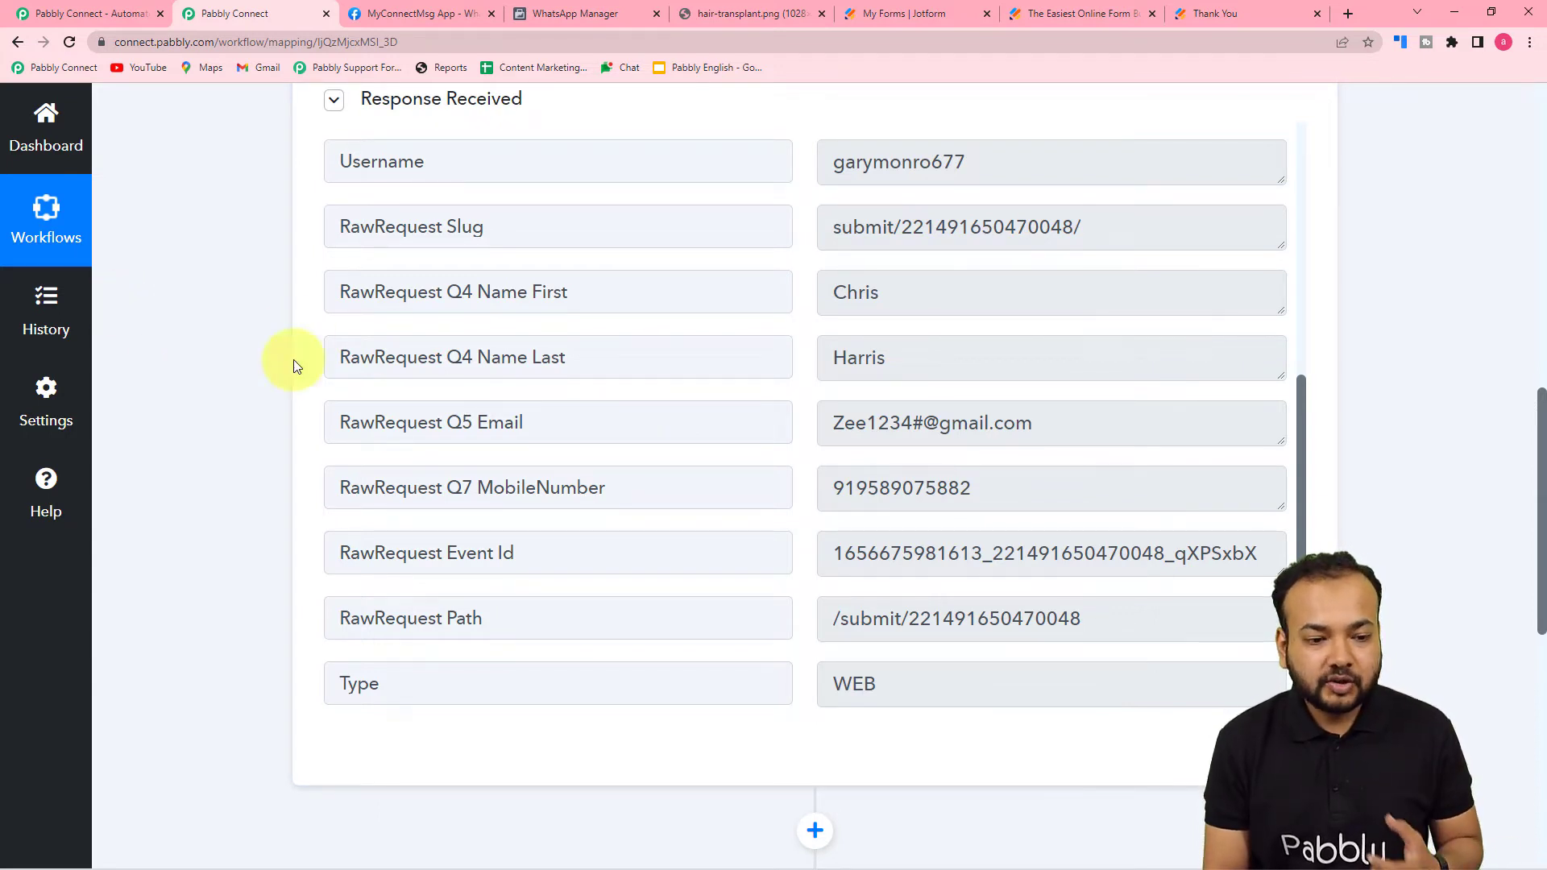
# Glance at the clinic brochure image, then return to the workflow.
pyautogui.click(723, 12)
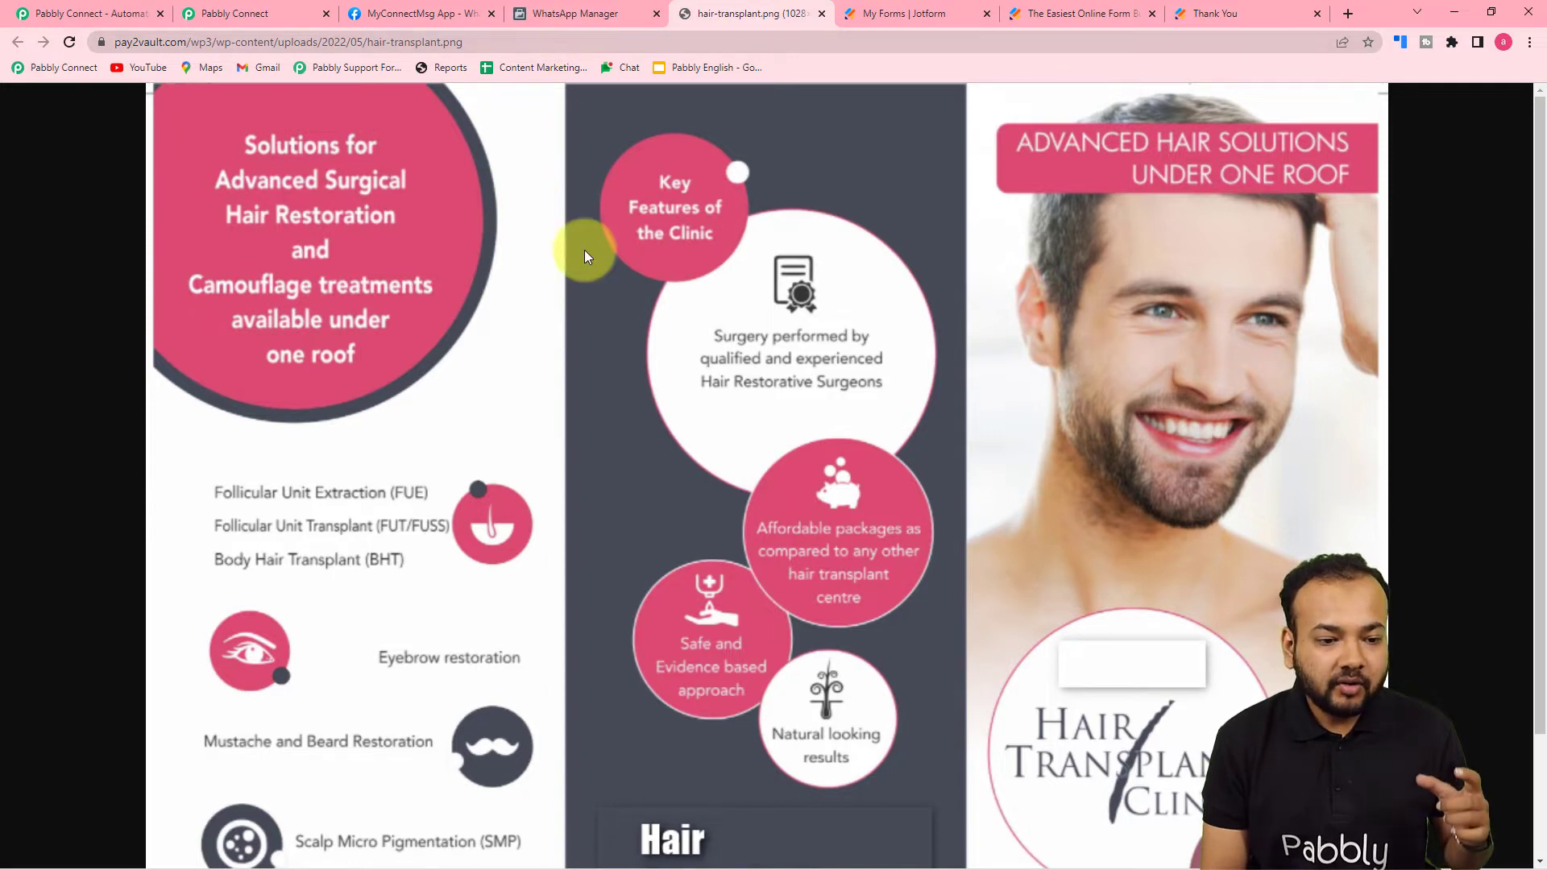
pyautogui.click(240, 11)
pyautogui.scroll(-8, 217, 352)
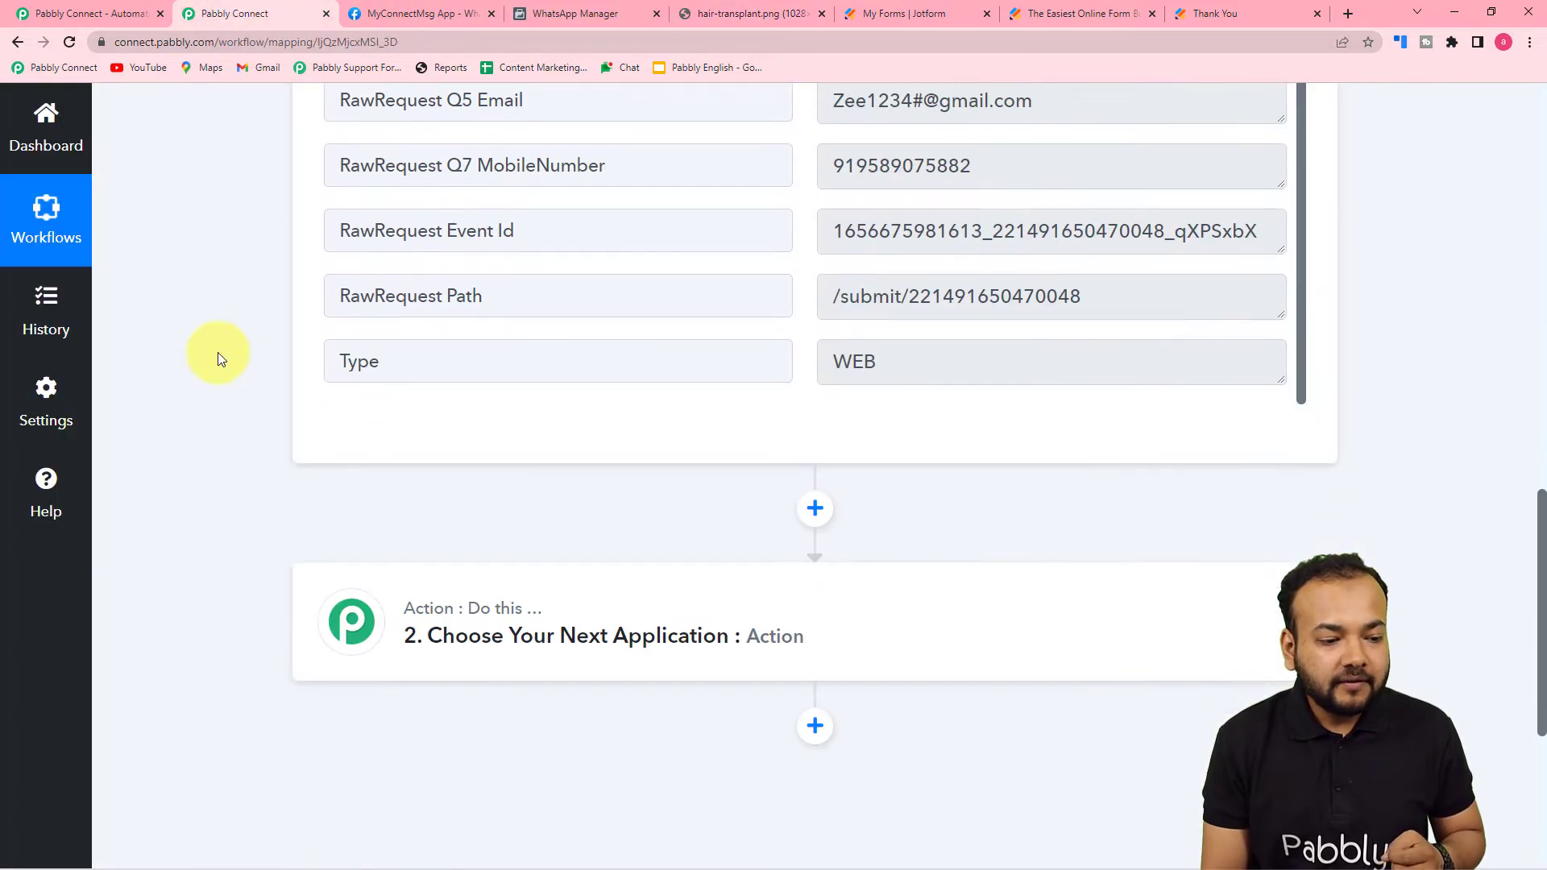
# Set the second step's app to WhatsApp Cloud API by searching 'wha'.
pyautogui.click(592, 323)
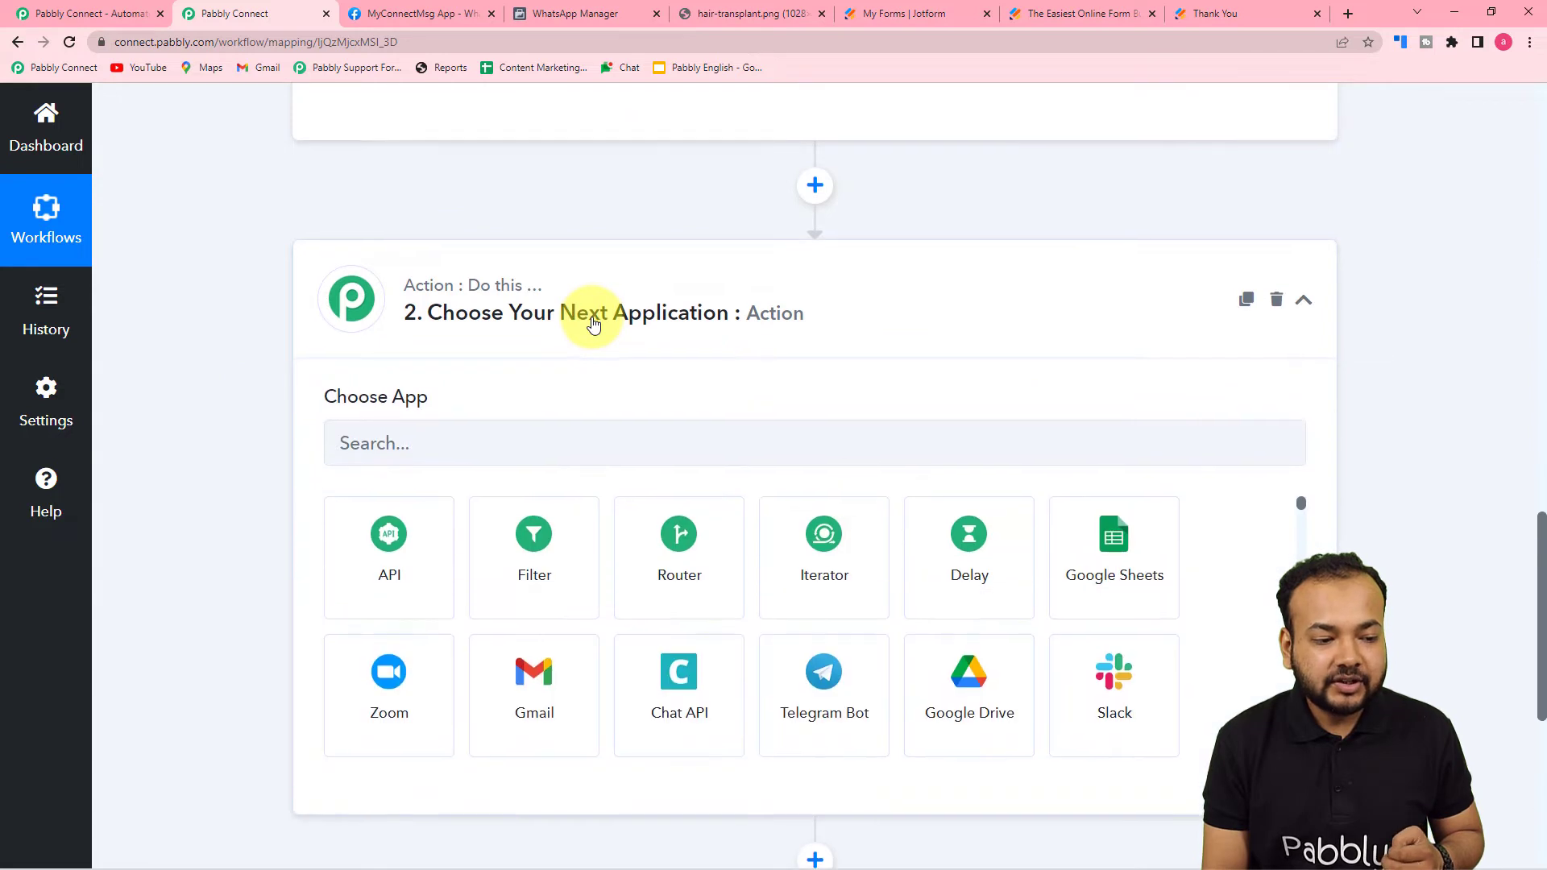
pyautogui.scroll(-3, 497, 201)
pyautogui.click(484, 189)
pyautogui.write('wha')
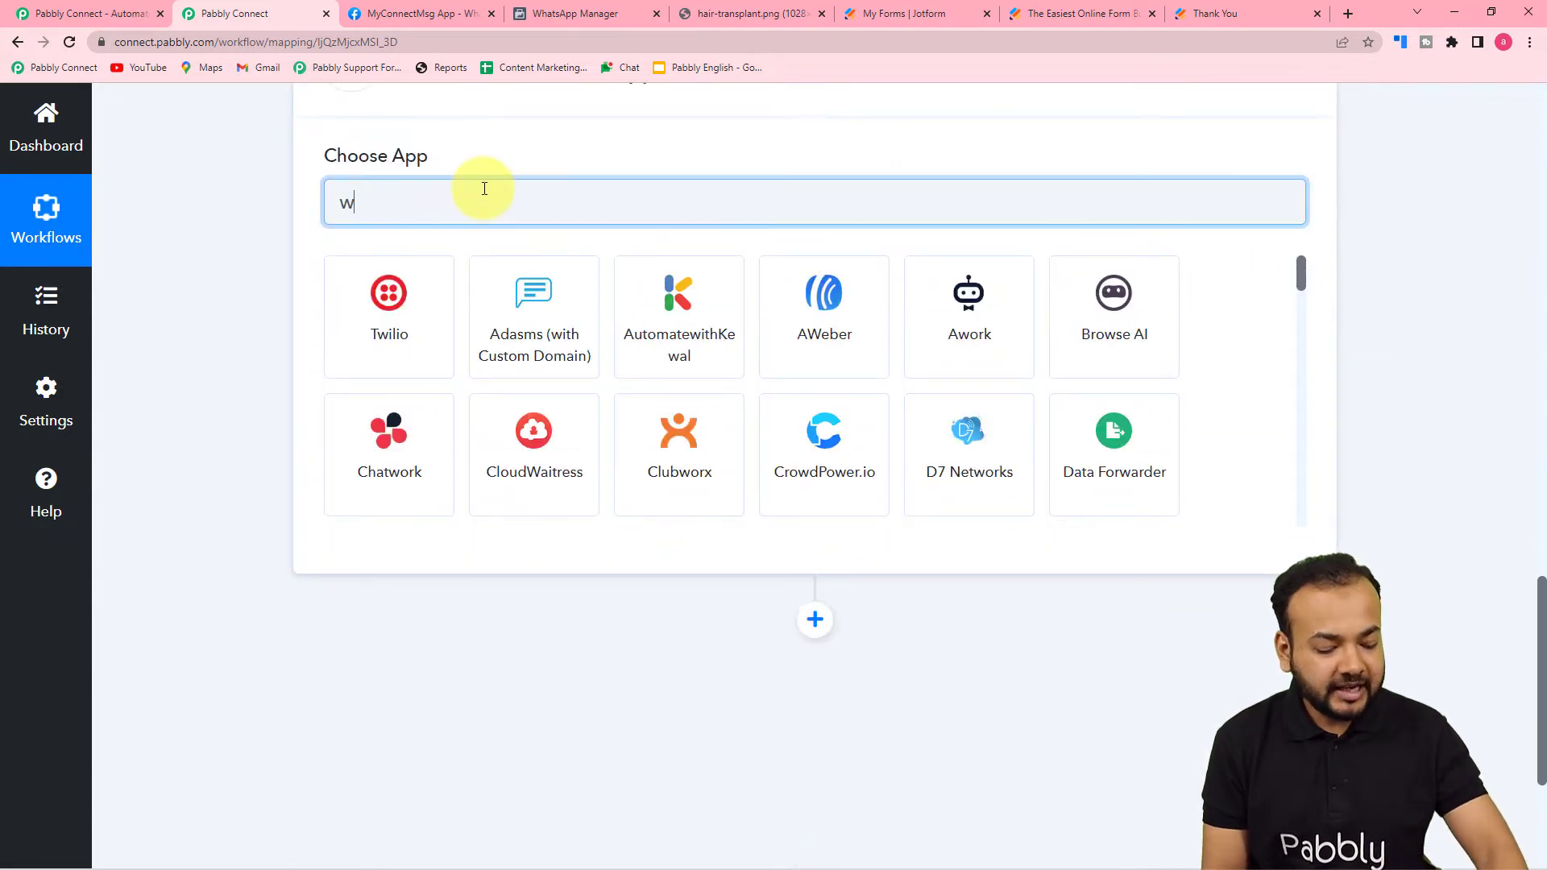
pyautogui.click(933, 323)
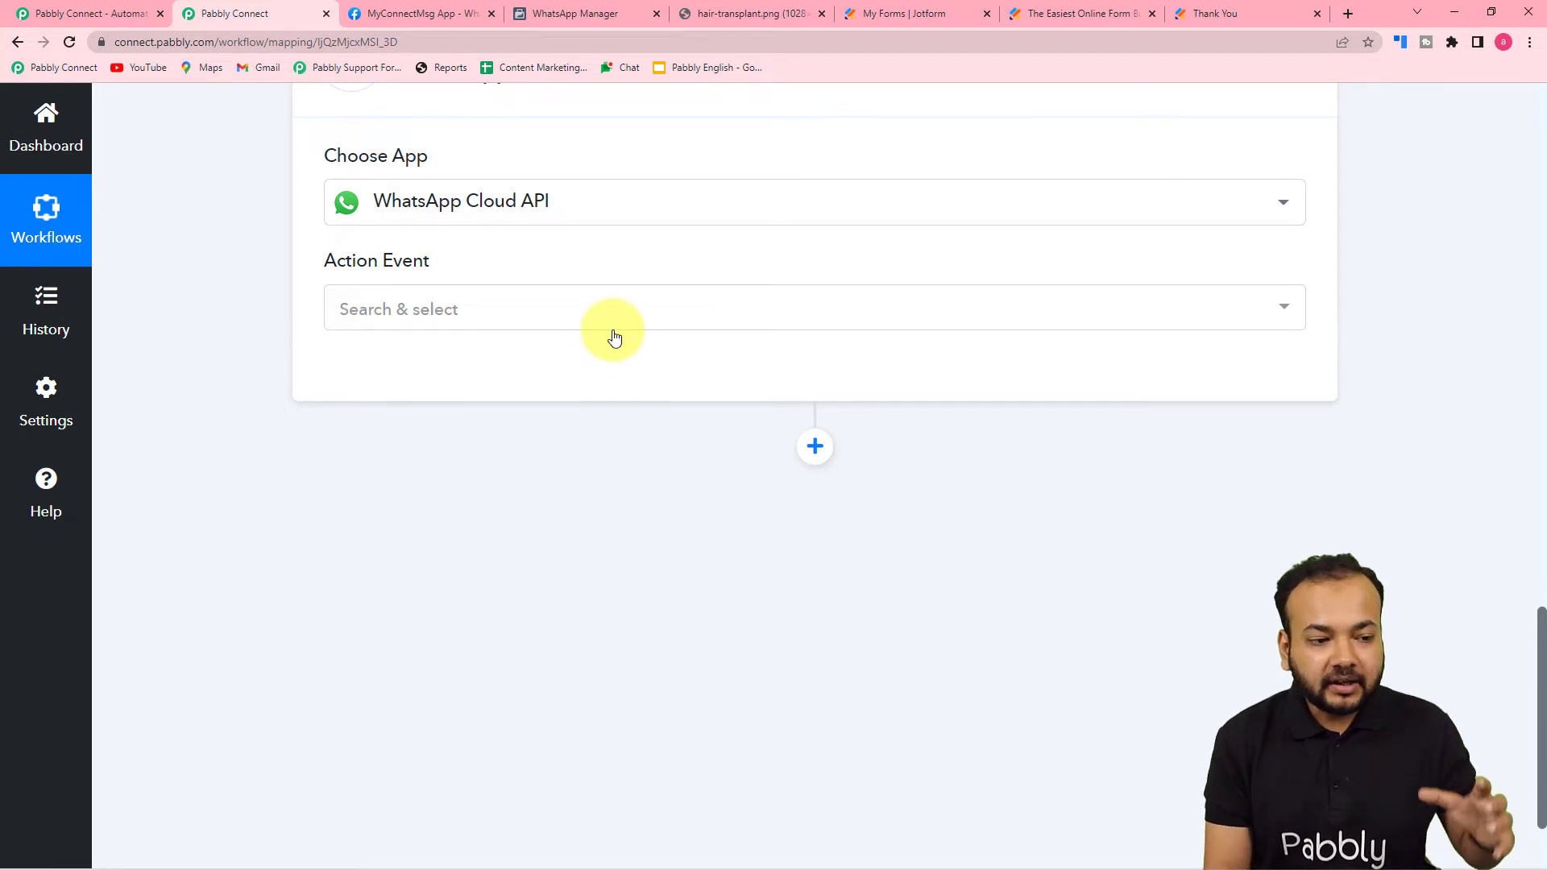
# Choose Send Template Message as the action event and bring up the account connection settings.
pyautogui.scroll(2, 612, 336)
pyautogui.scroll(-1, 362, 393)
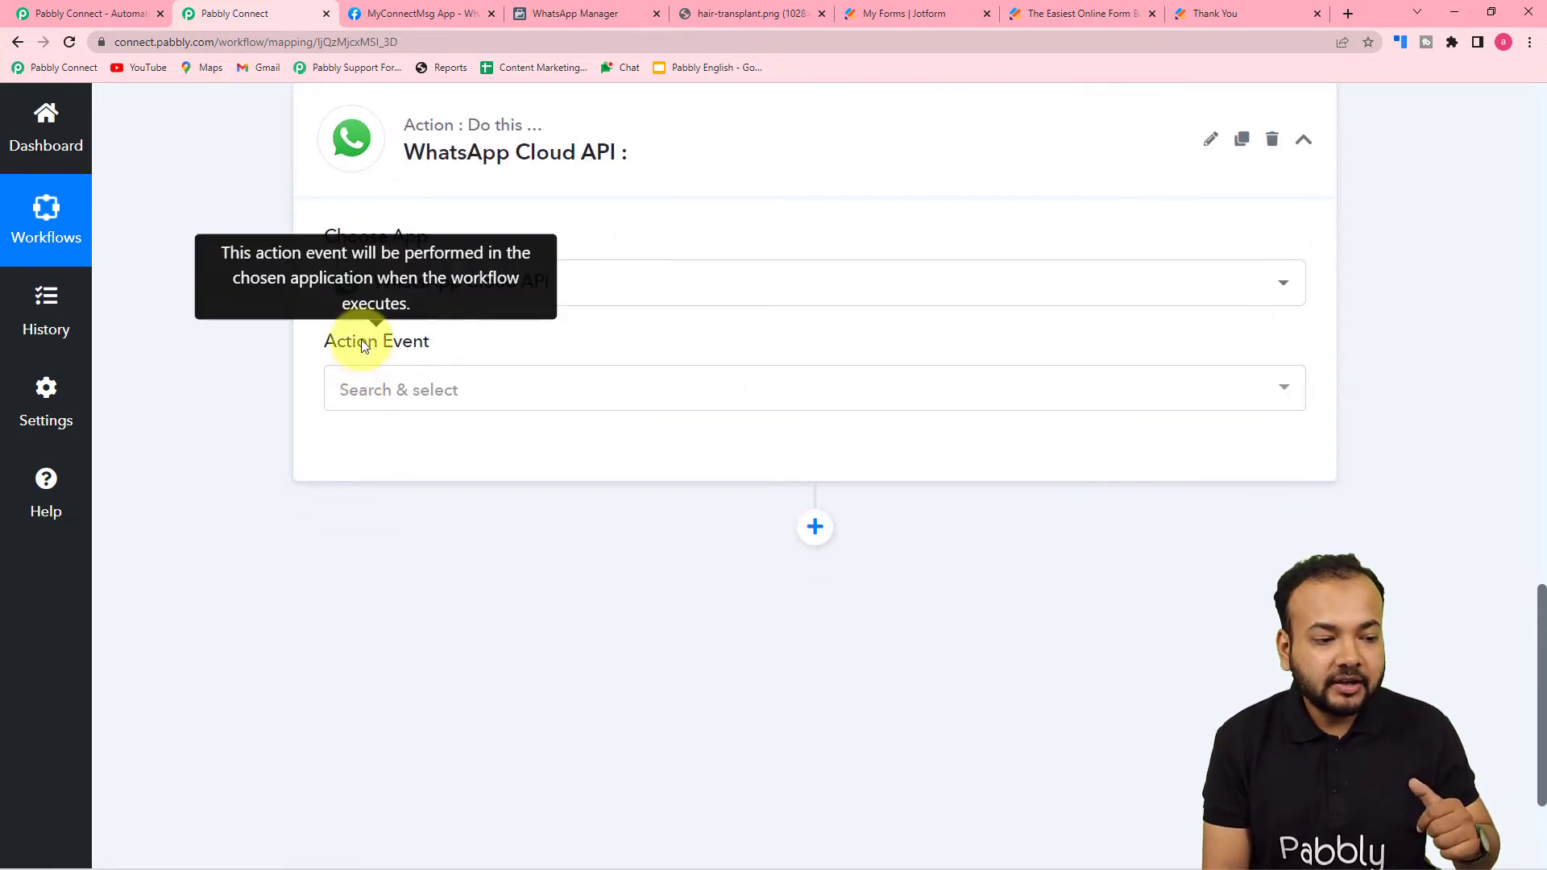
pyautogui.scroll(-2, 403, 378)
pyautogui.click(427, 233)
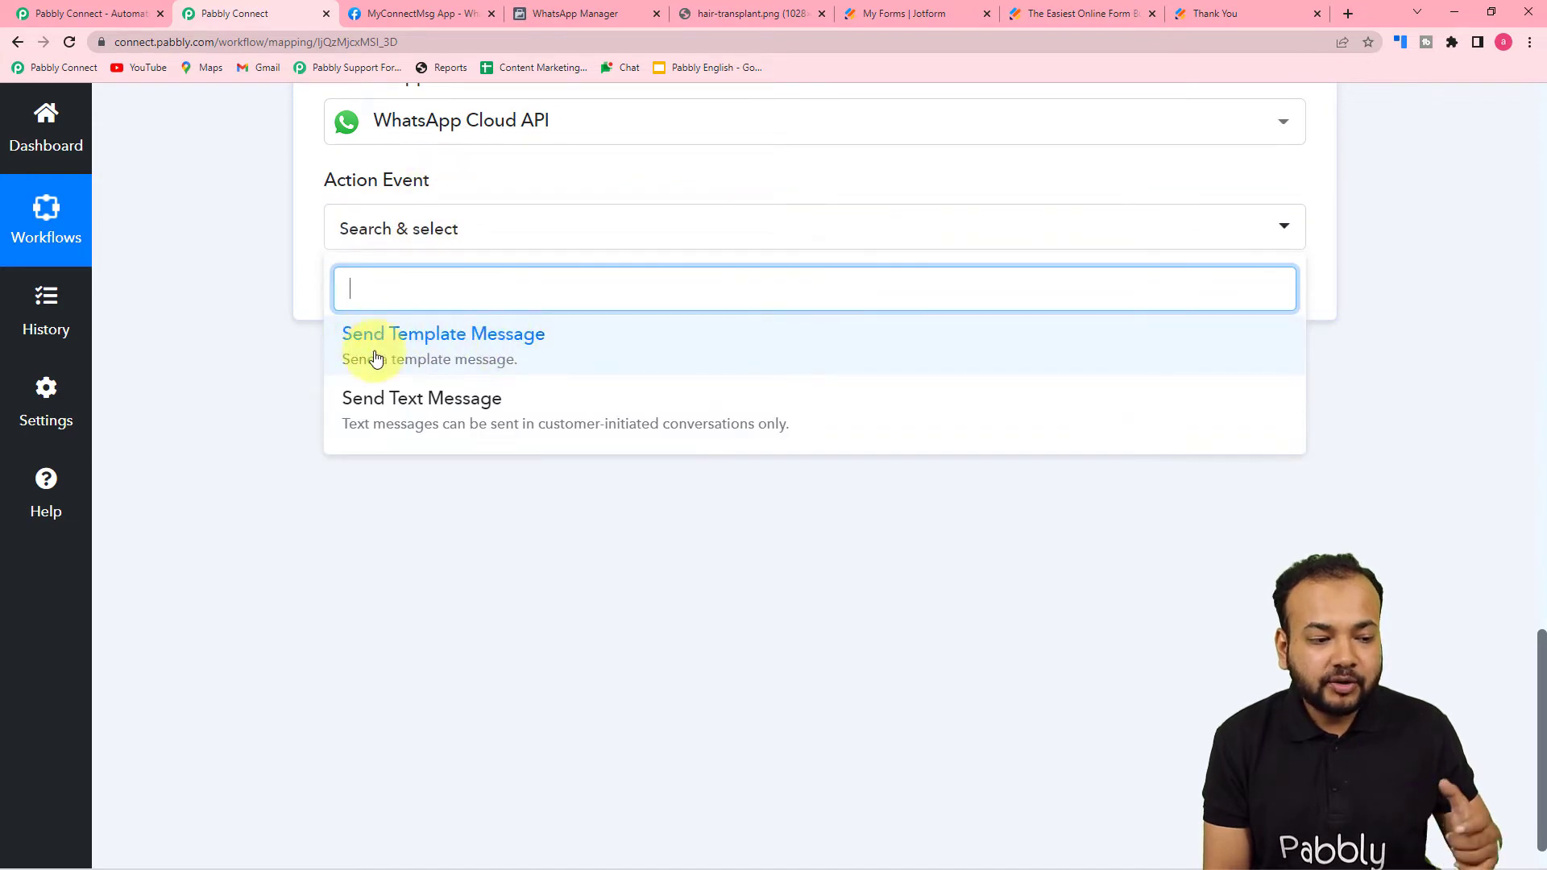
pyautogui.click(461, 360)
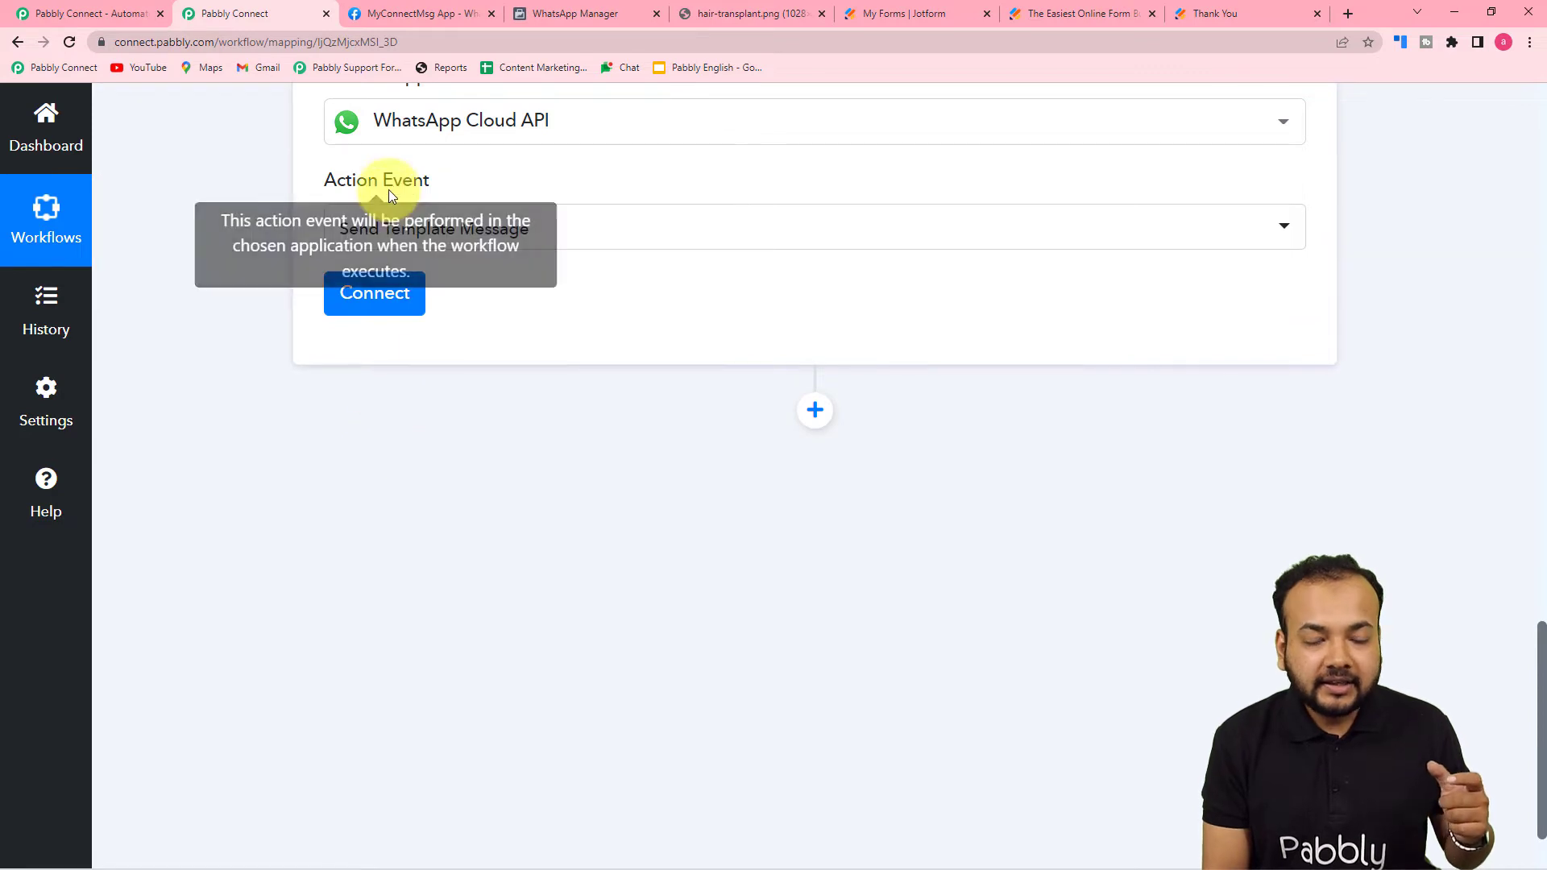
pyautogui.click(372, 298)
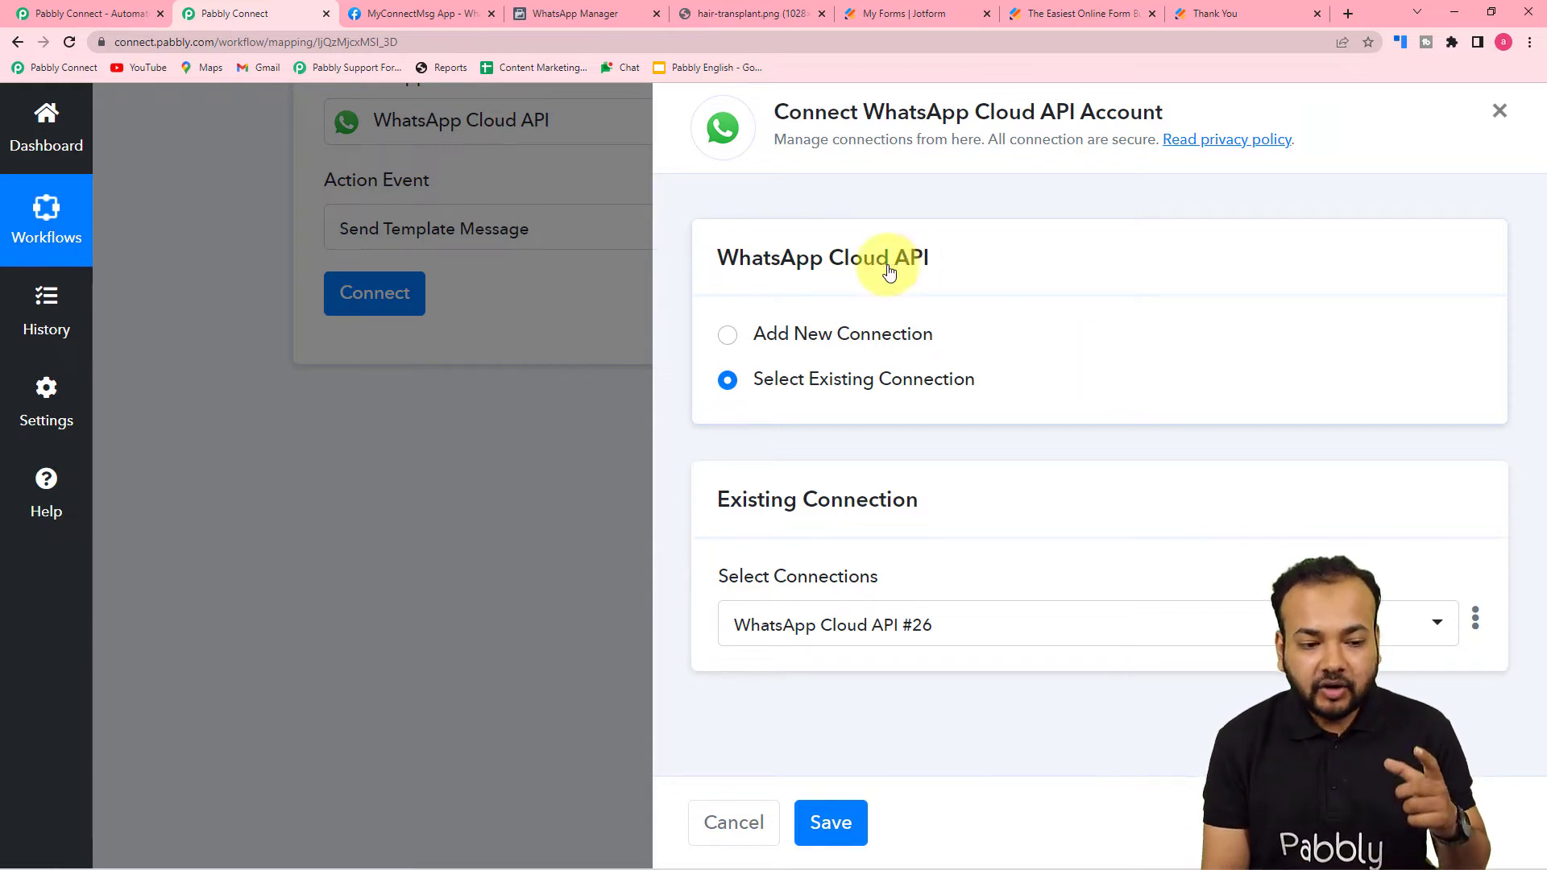
# Start a new WhatsApp Cloud API connection and open the permanent-token guide linked under Token.
pyautogui.click(728, 339)
pyautogui.scroll(-4, 869, 338)
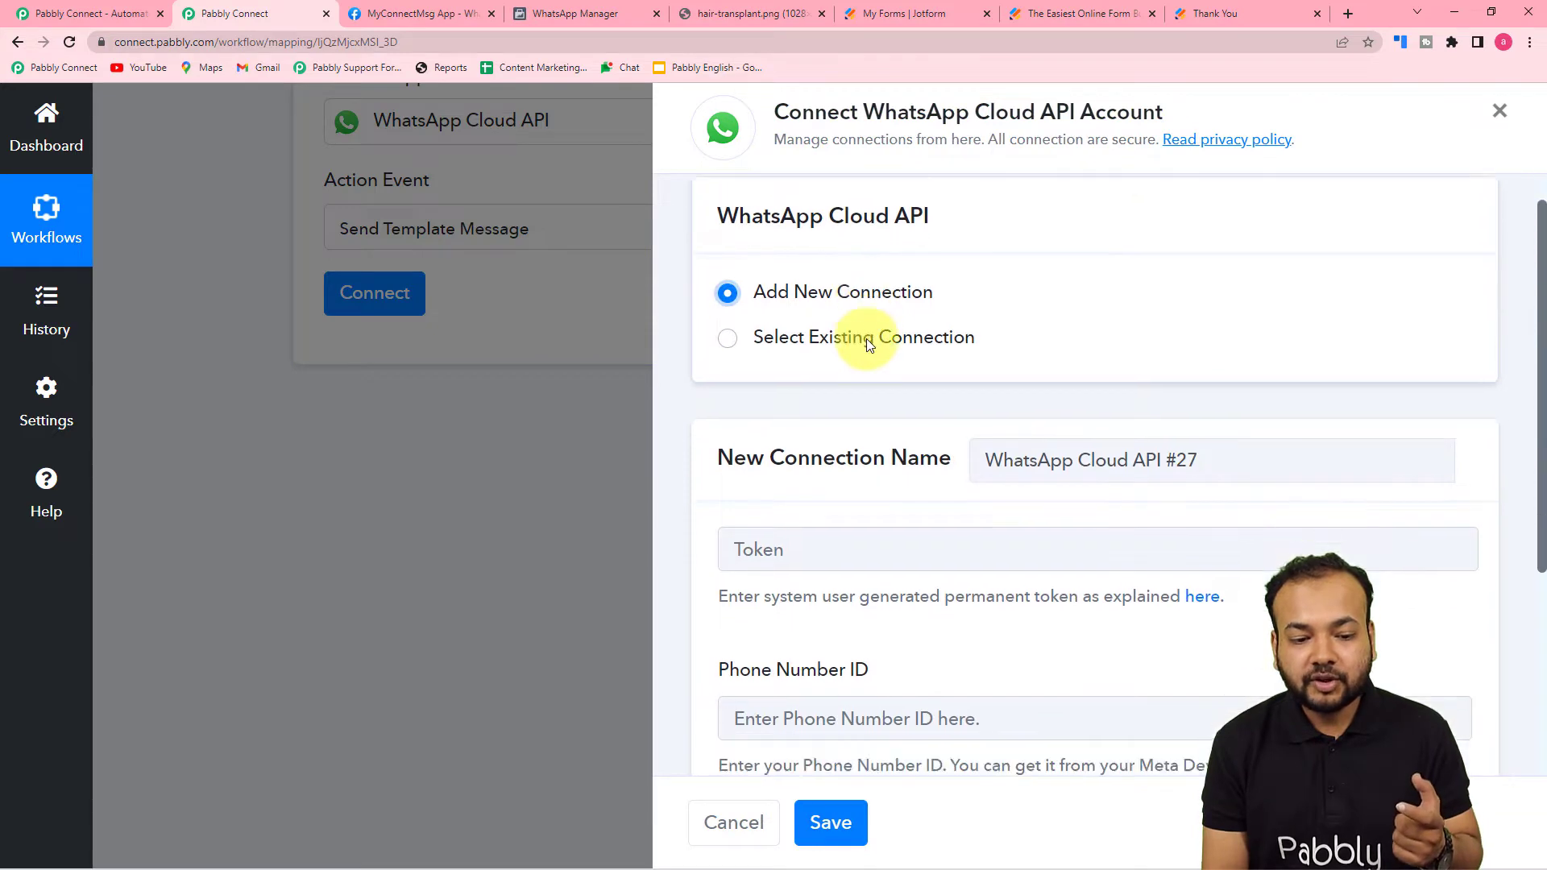
pyautogui.scroll(2, 880, 330)
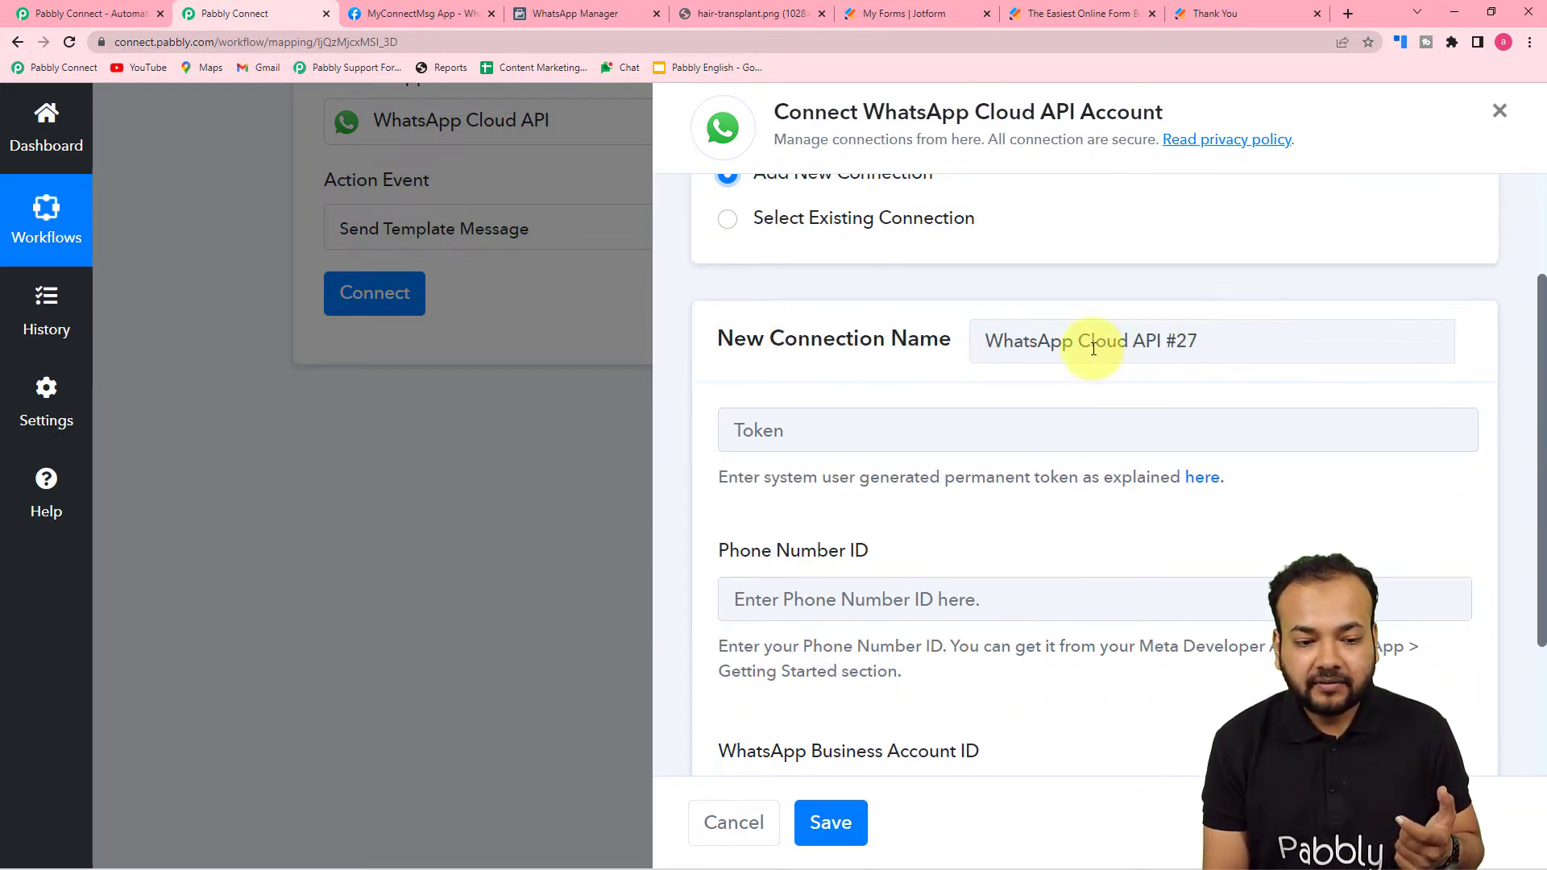
pyautogui.scroll(-2, 974, 394)
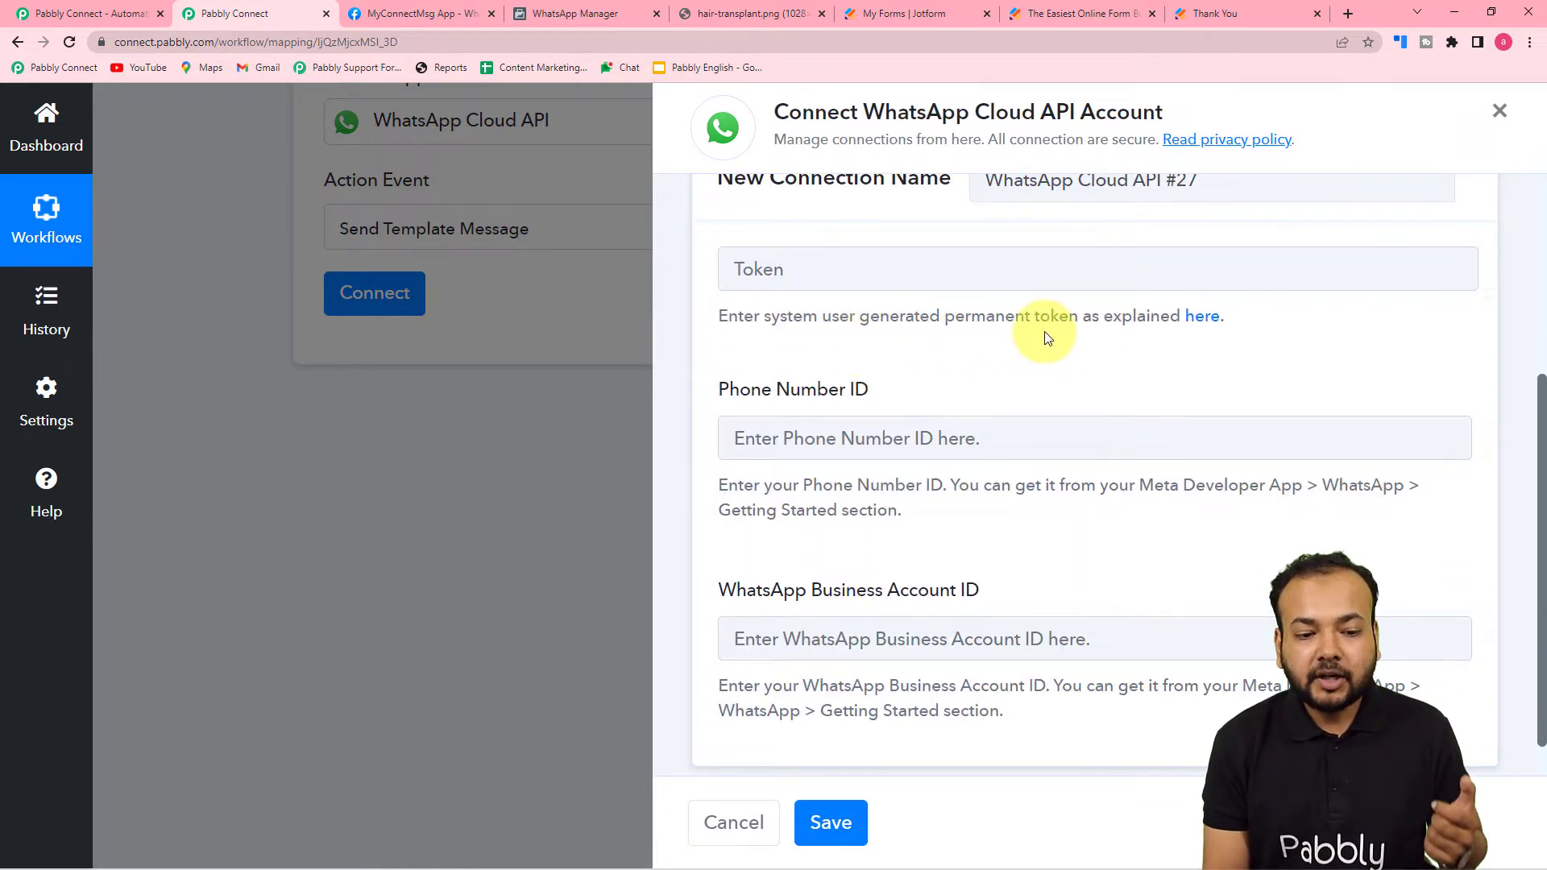
pyautogui.scroll(-1, 870, 298)
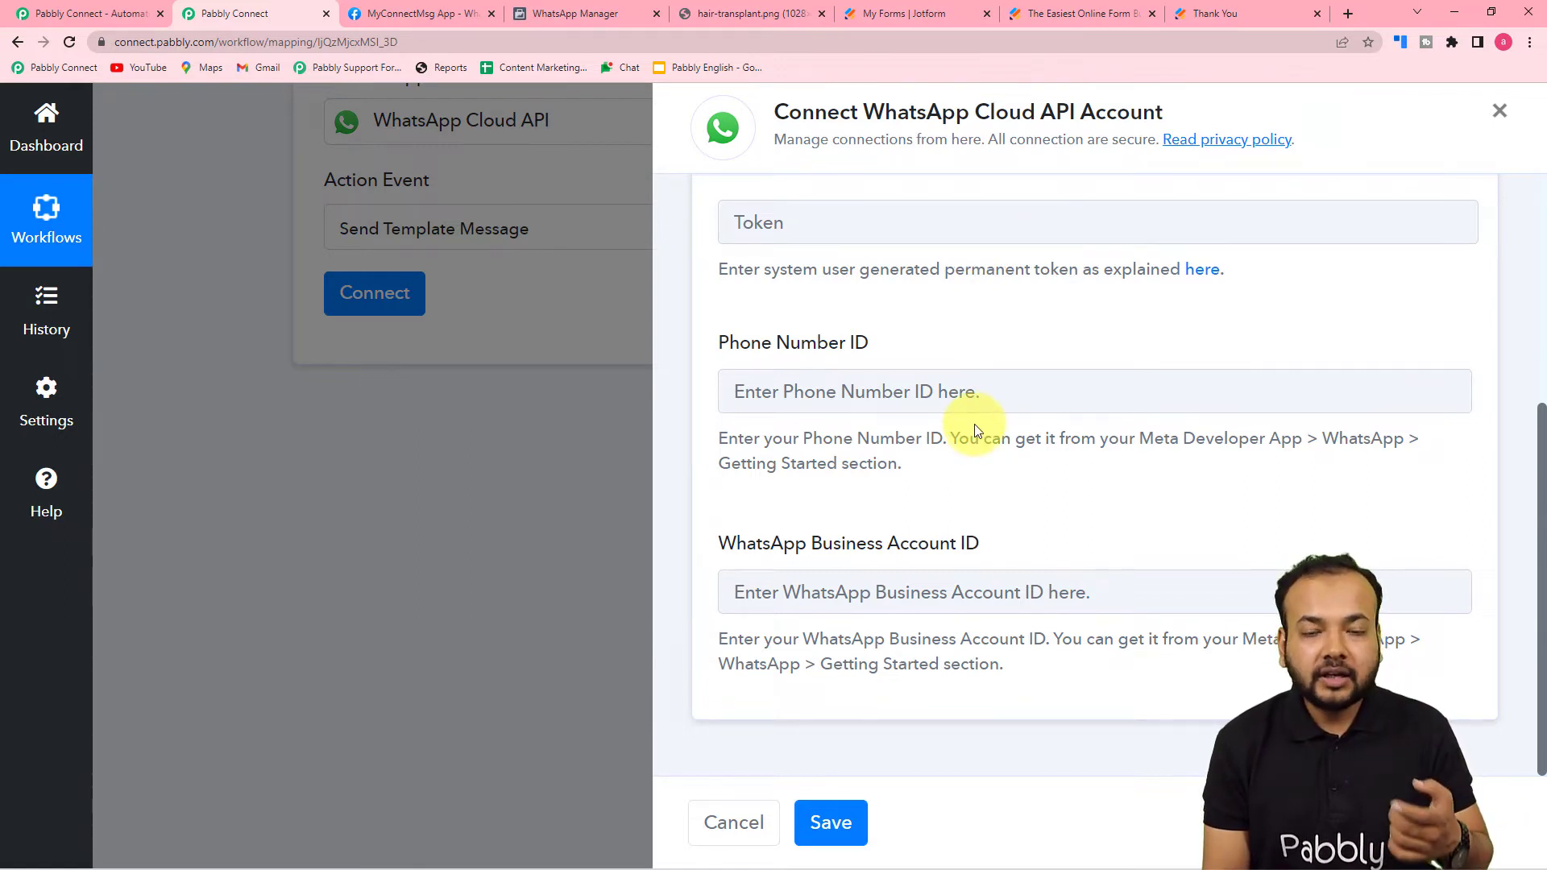
pyautogui.click(1193, 270)
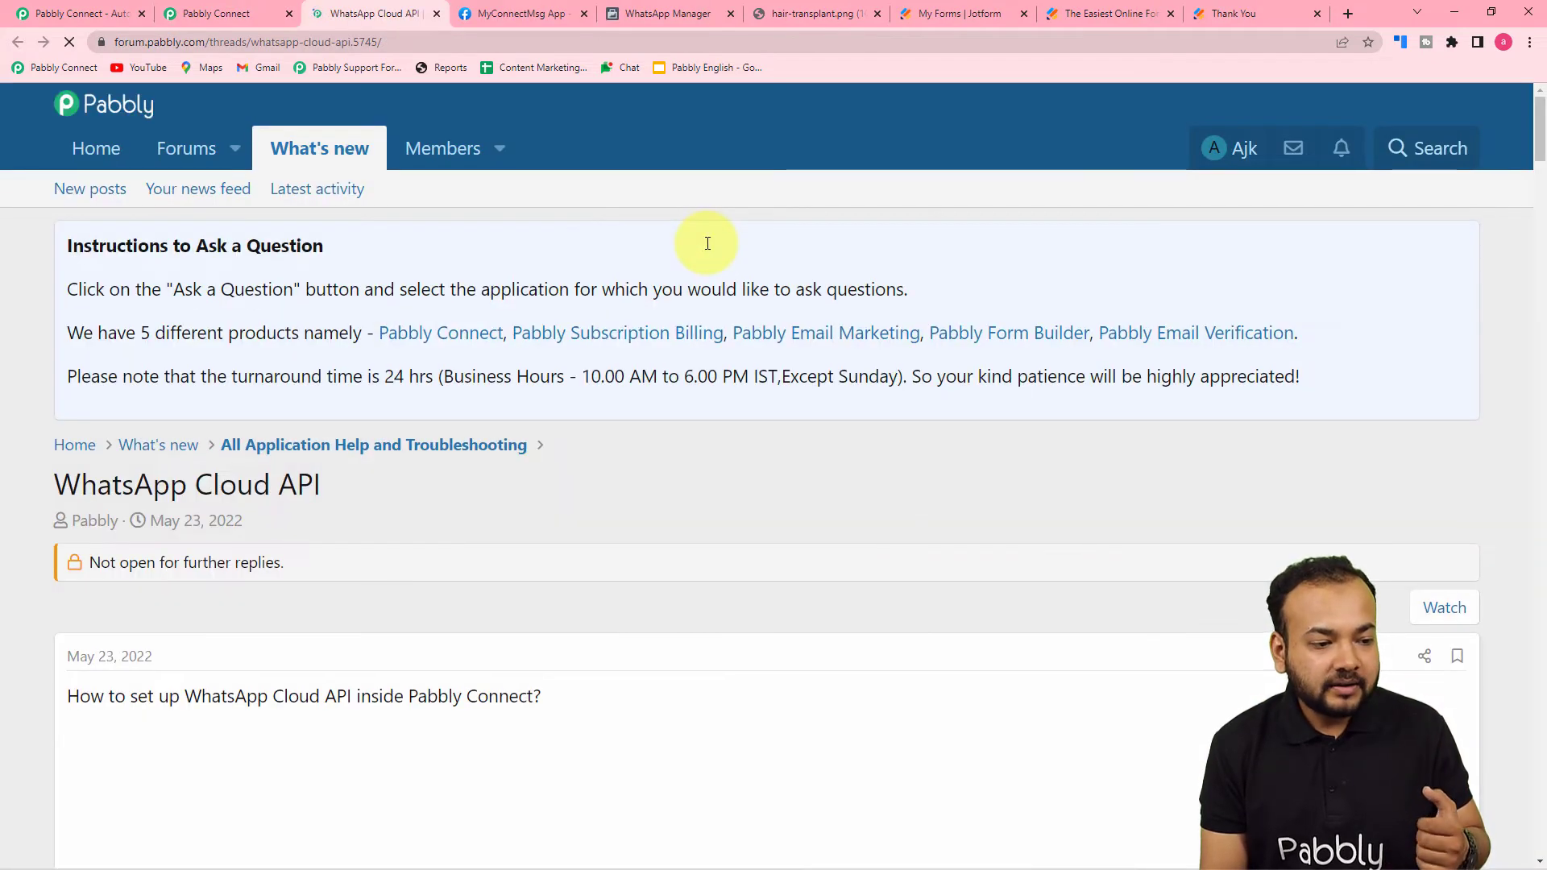
# Read through the WhatsApp Cloud API forum thread, then go back to the Pabbly Connect connection form.
pyautogui.scroll(-2, 466, 264)
pyautogui.scroll(-5, 467, 264)
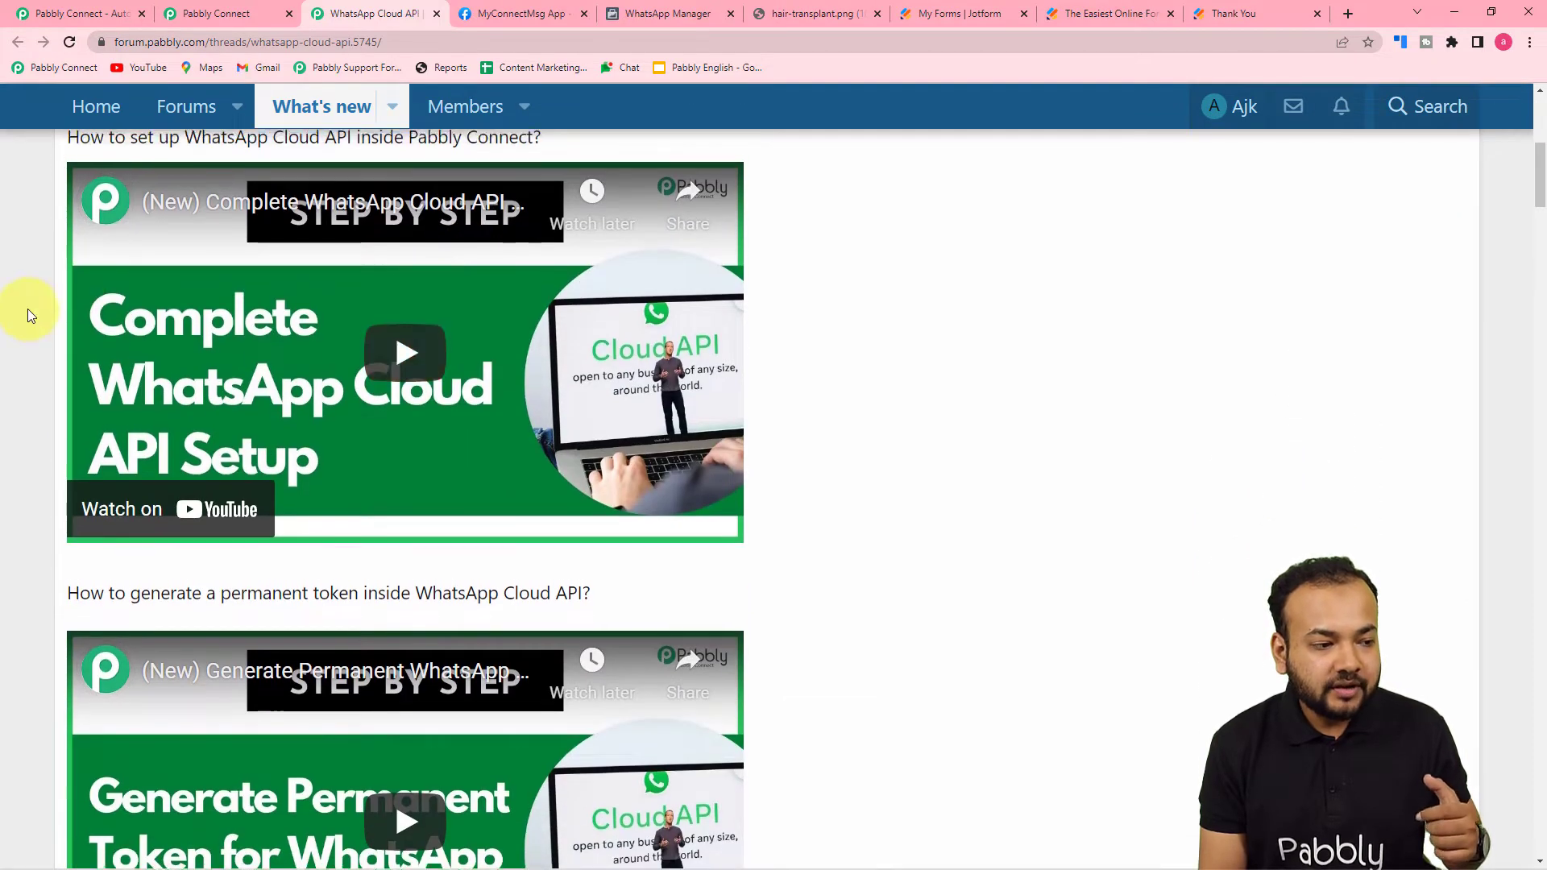
pyautogui.scroll(2, 27, 308)
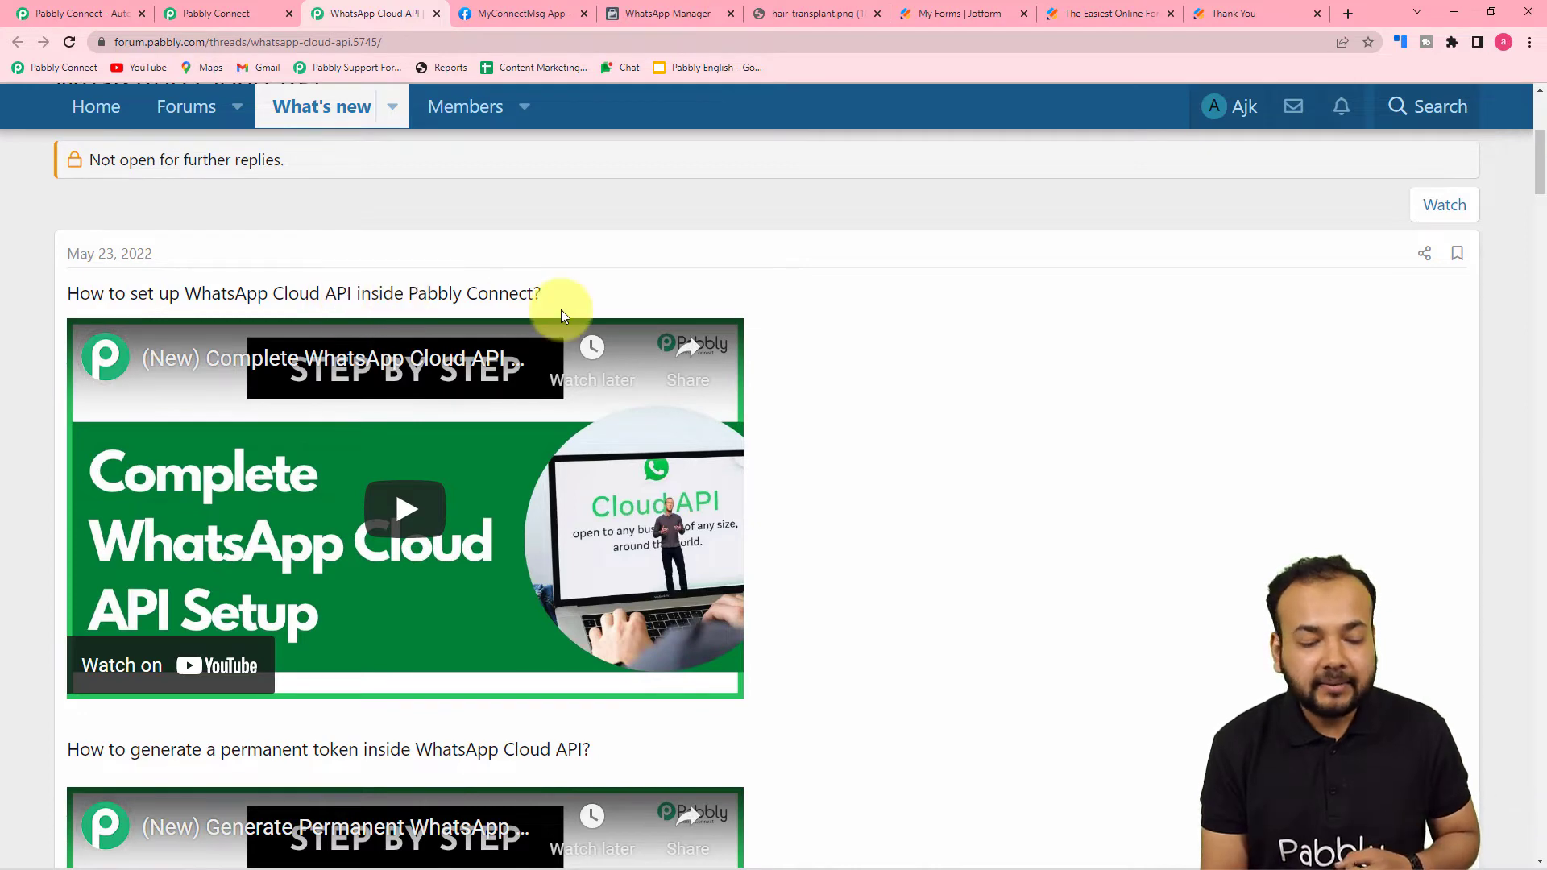
pyautogui.scroll(-6, 561, 310)
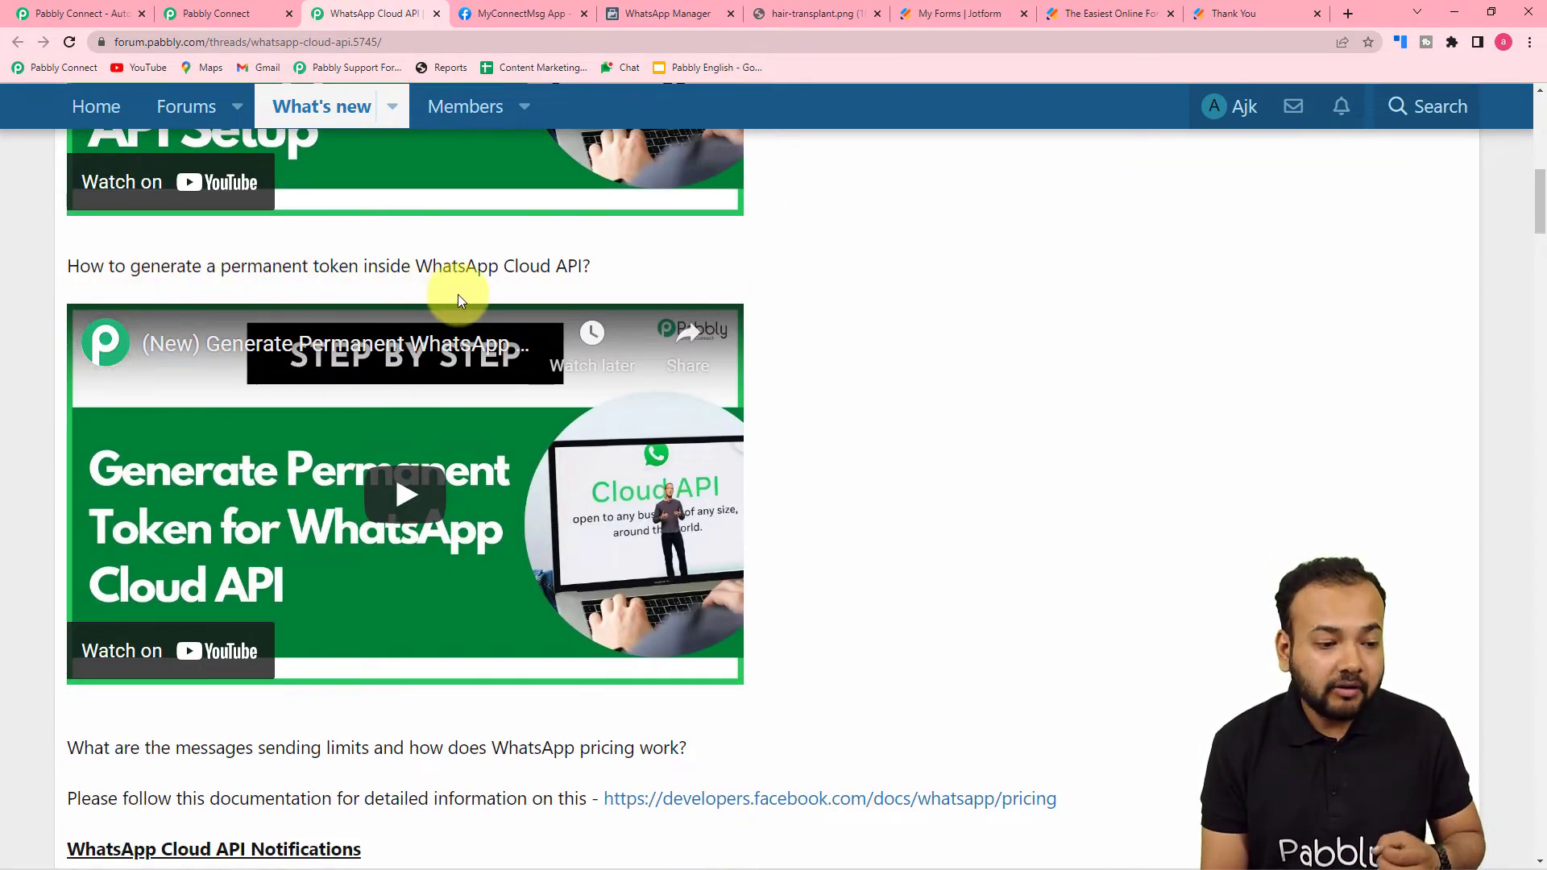
pyautogui.scroll(-7, 458, 293)
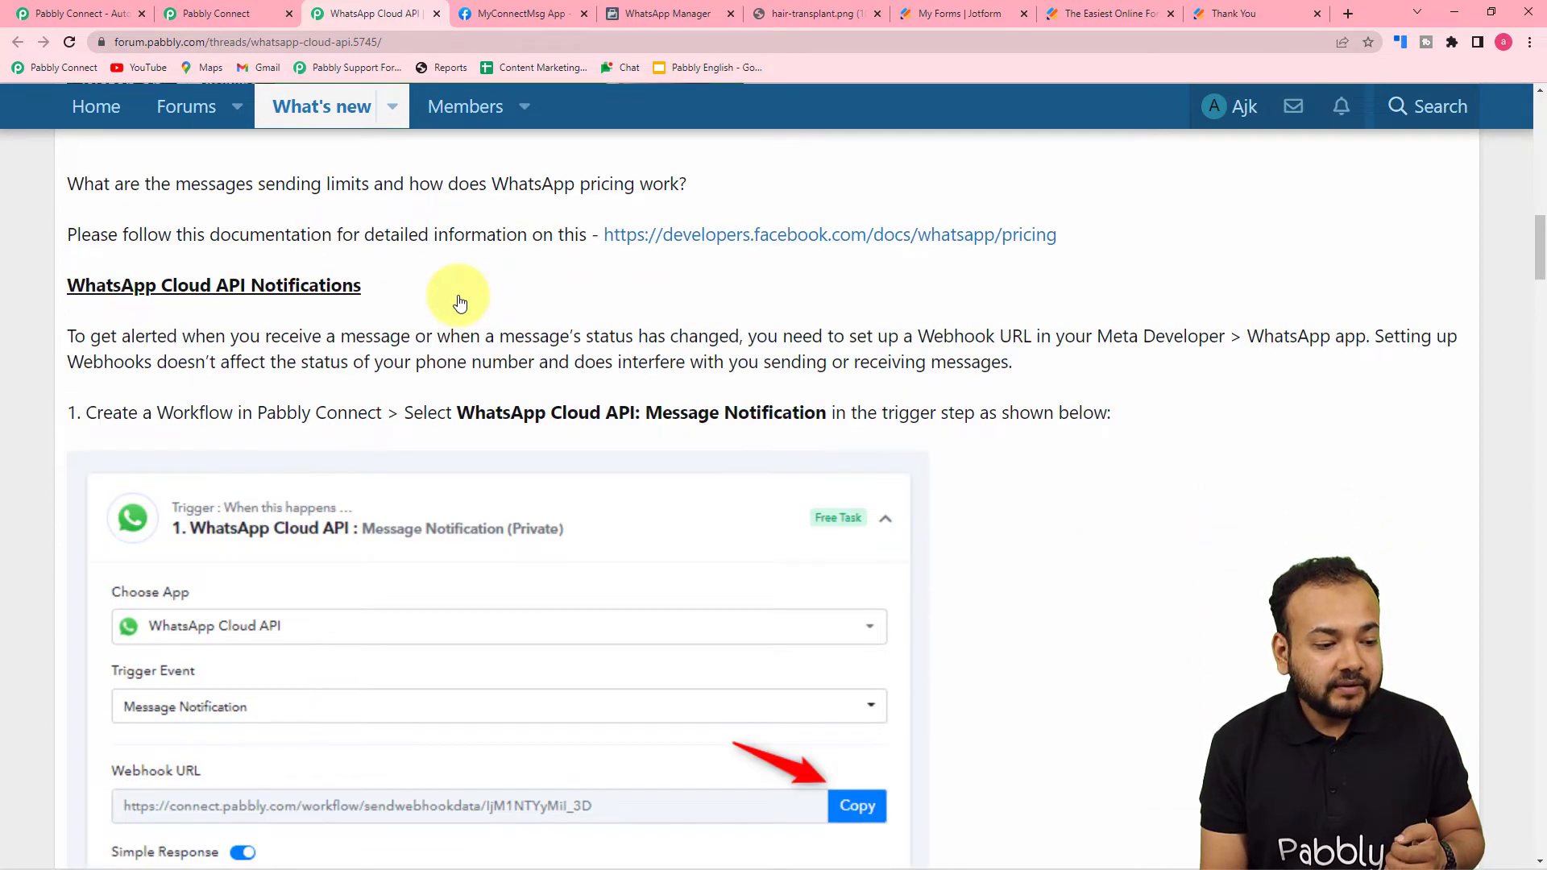
pyautogui.scroll(-4, 96, 394)
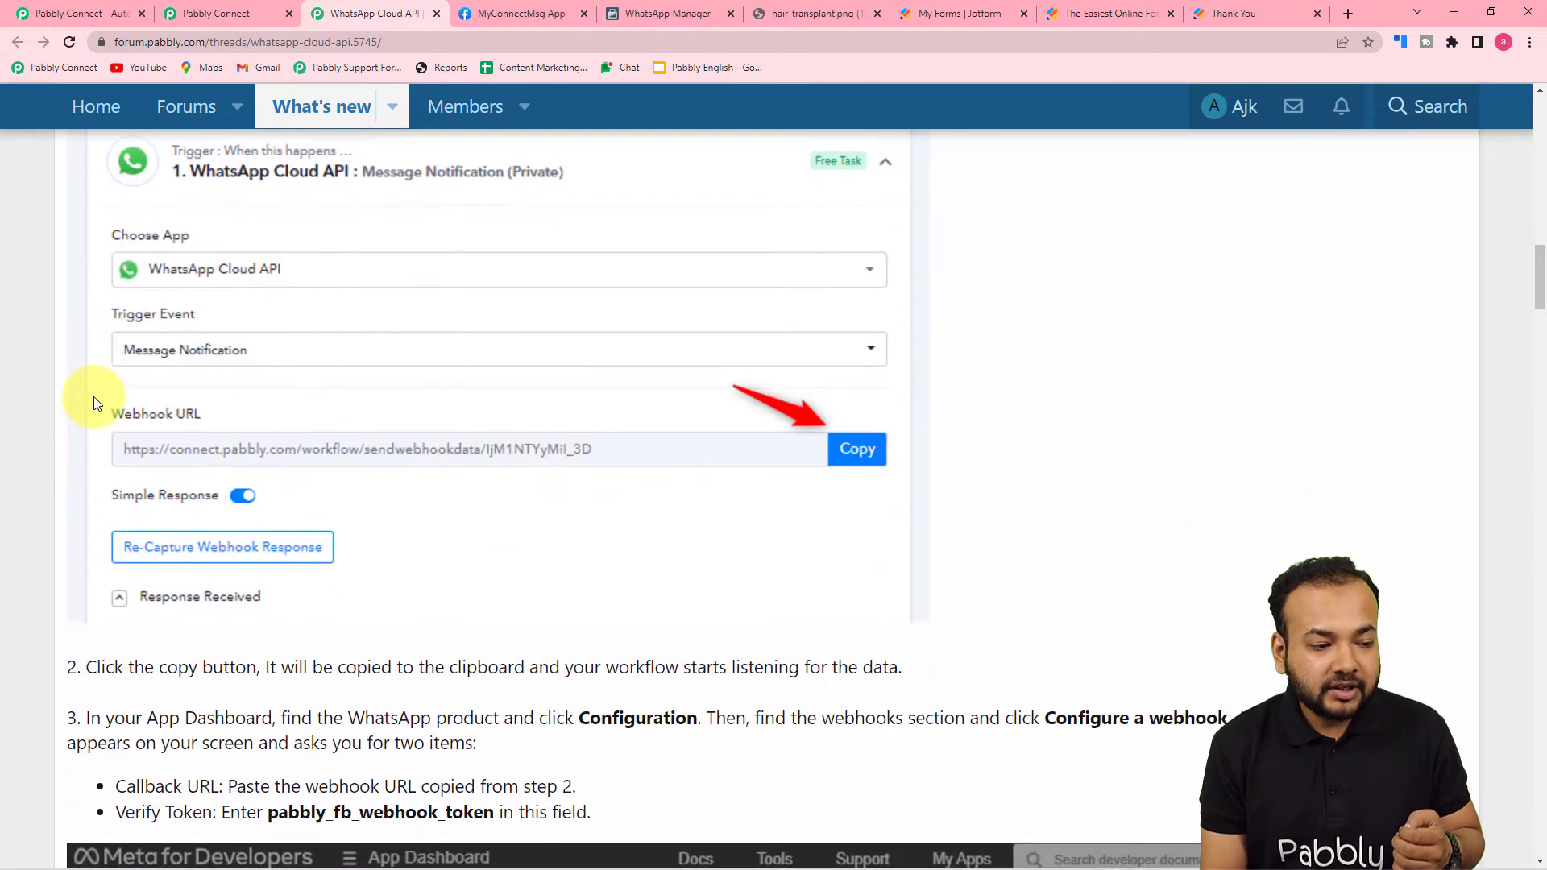
pyautogui.scroll(-15, 95, 402)
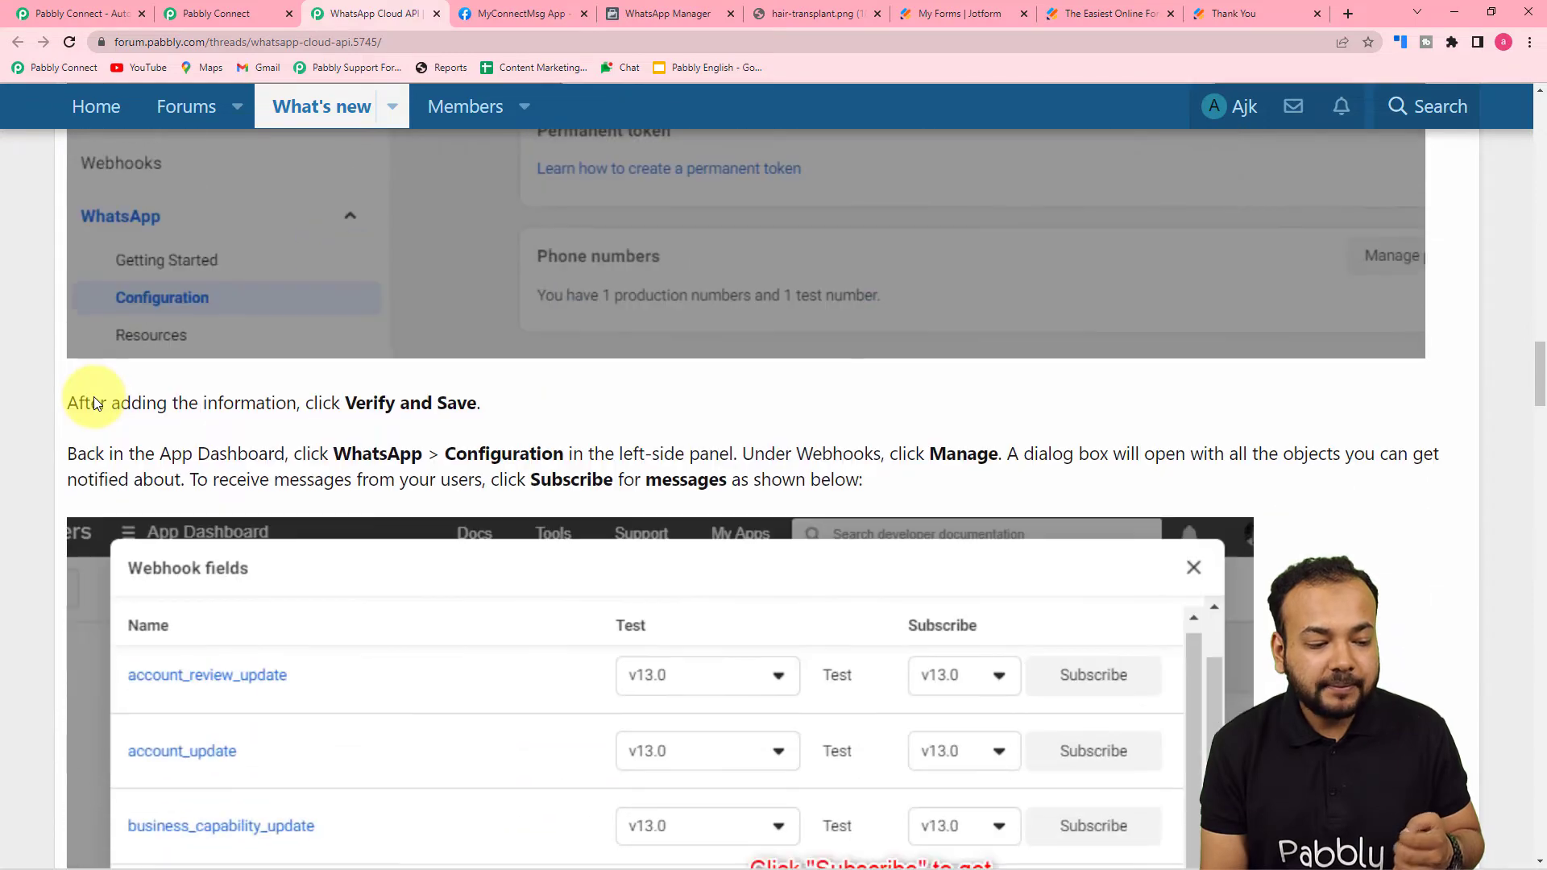
pyautogui.scroll(-12, 94, 396)
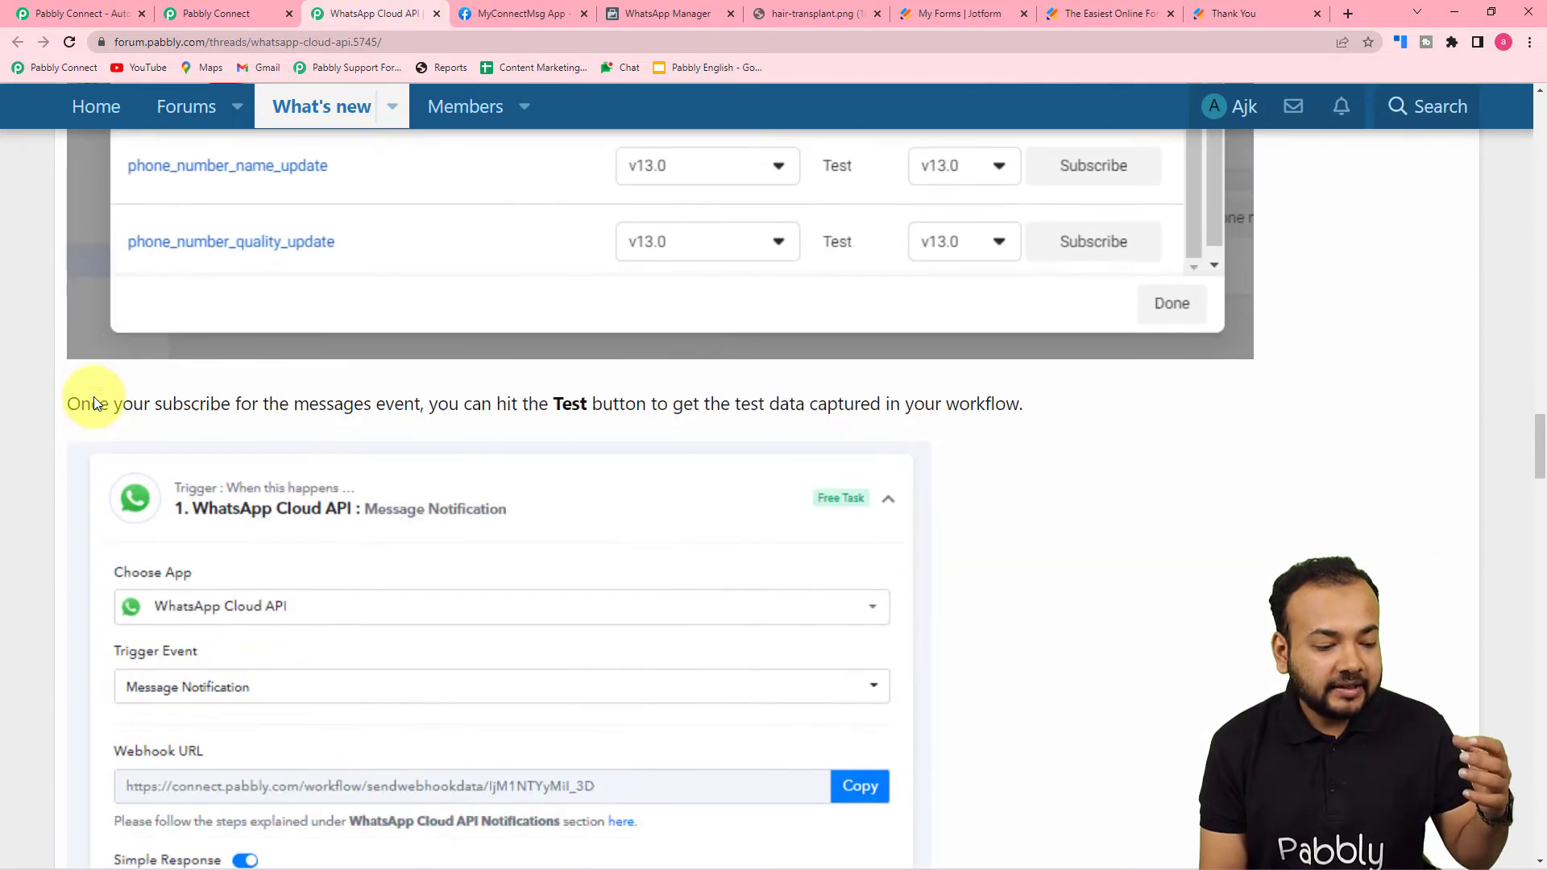
pyautogui.scroll(-18, 94, 396)
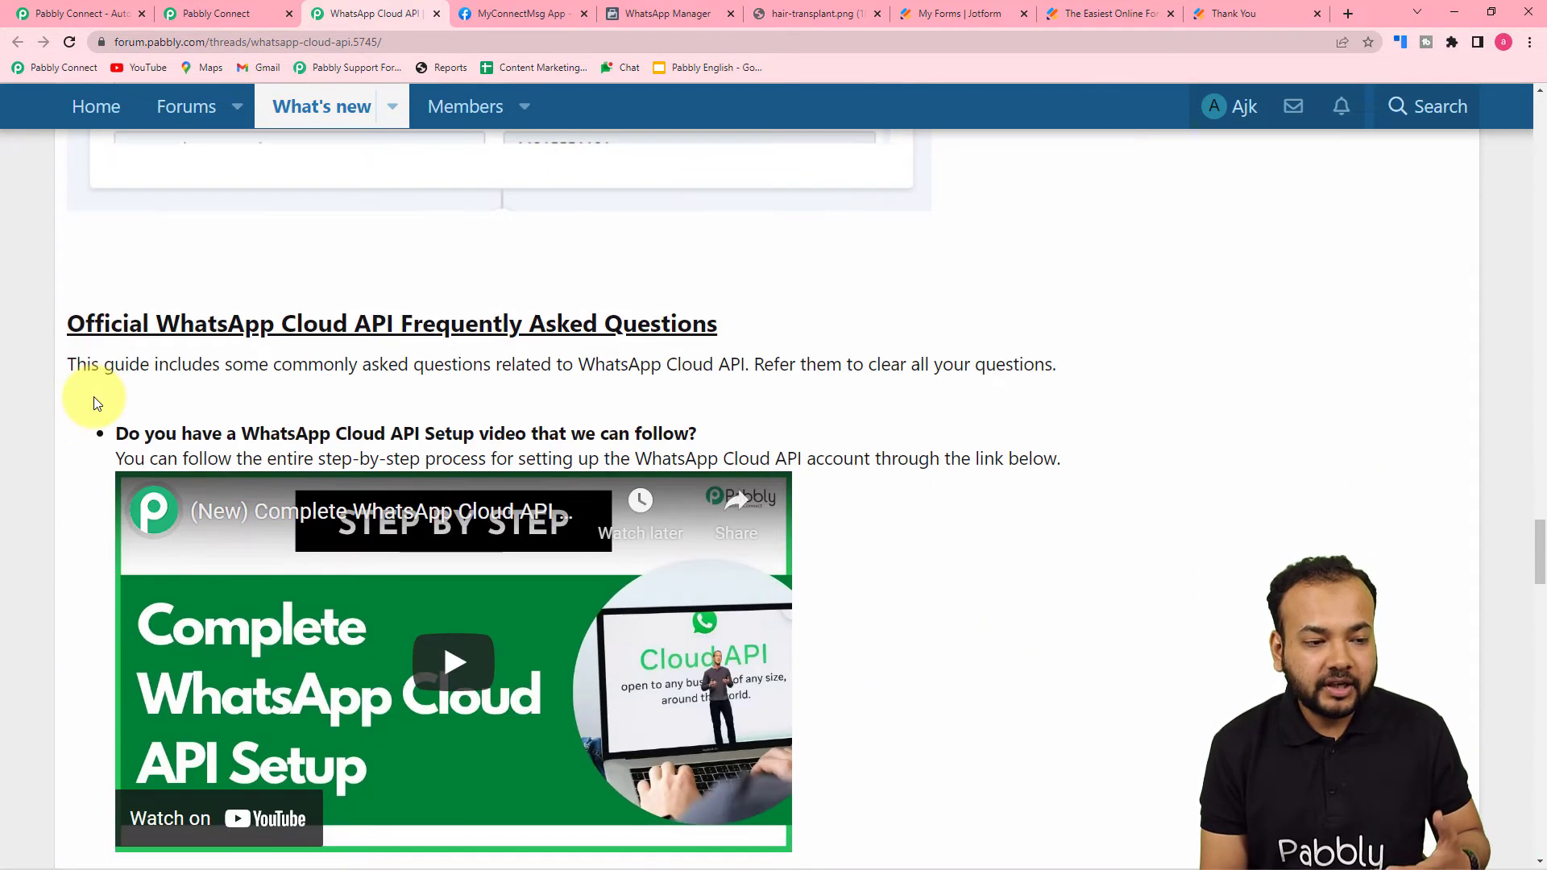
pyautogui.scroll(-3, 93, 396)
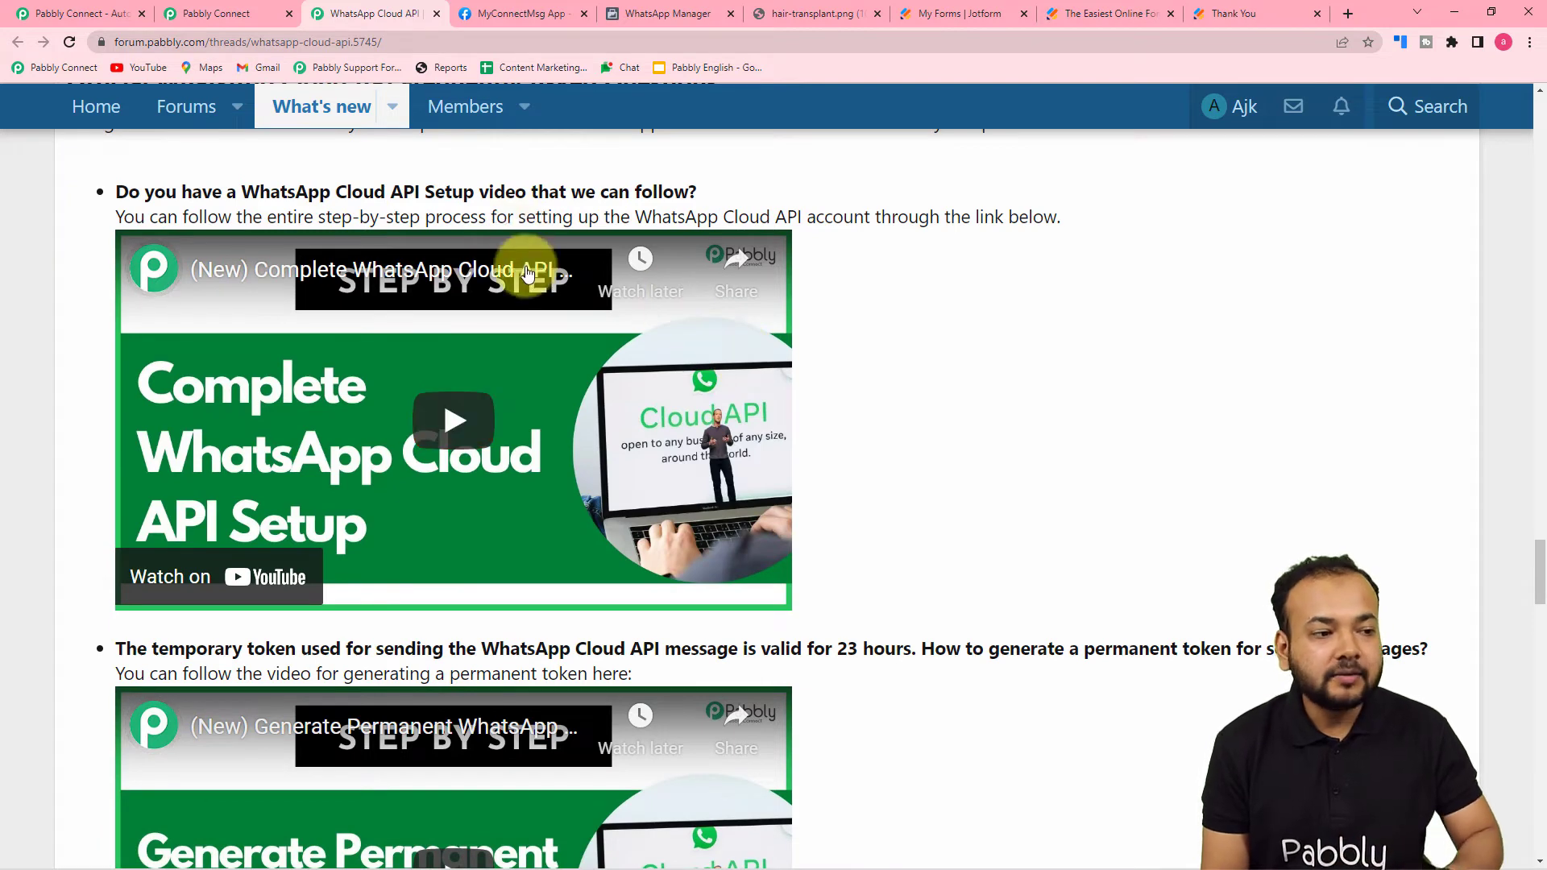
pyautogui.click(214, 13)
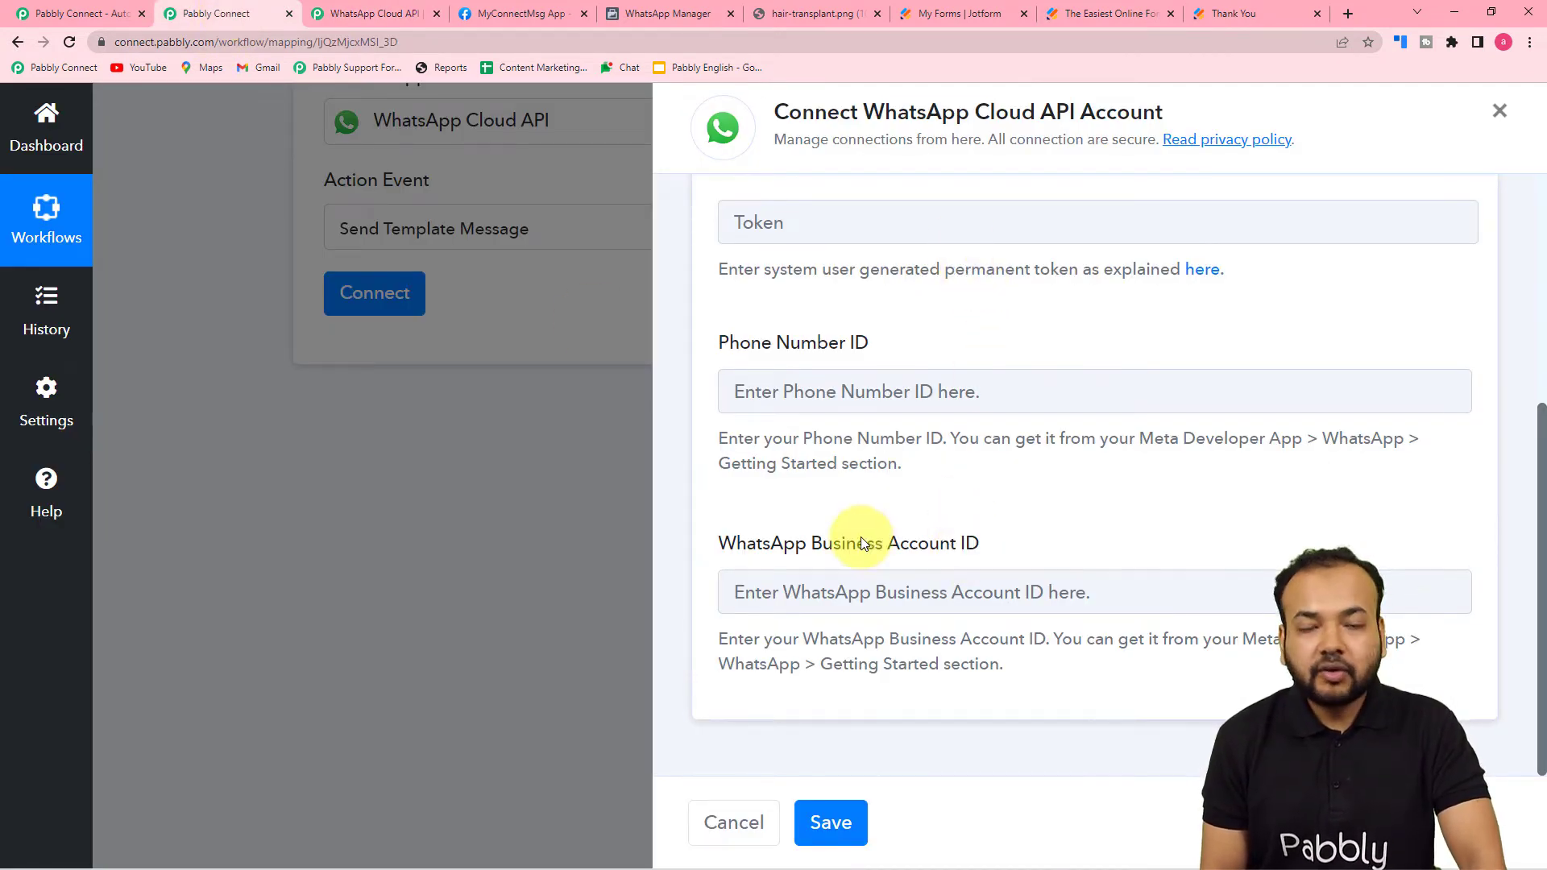
# Compare the Meta developer app's WhatsApp page against the forum thread's instructions.
pyautogui.click(538, 16)
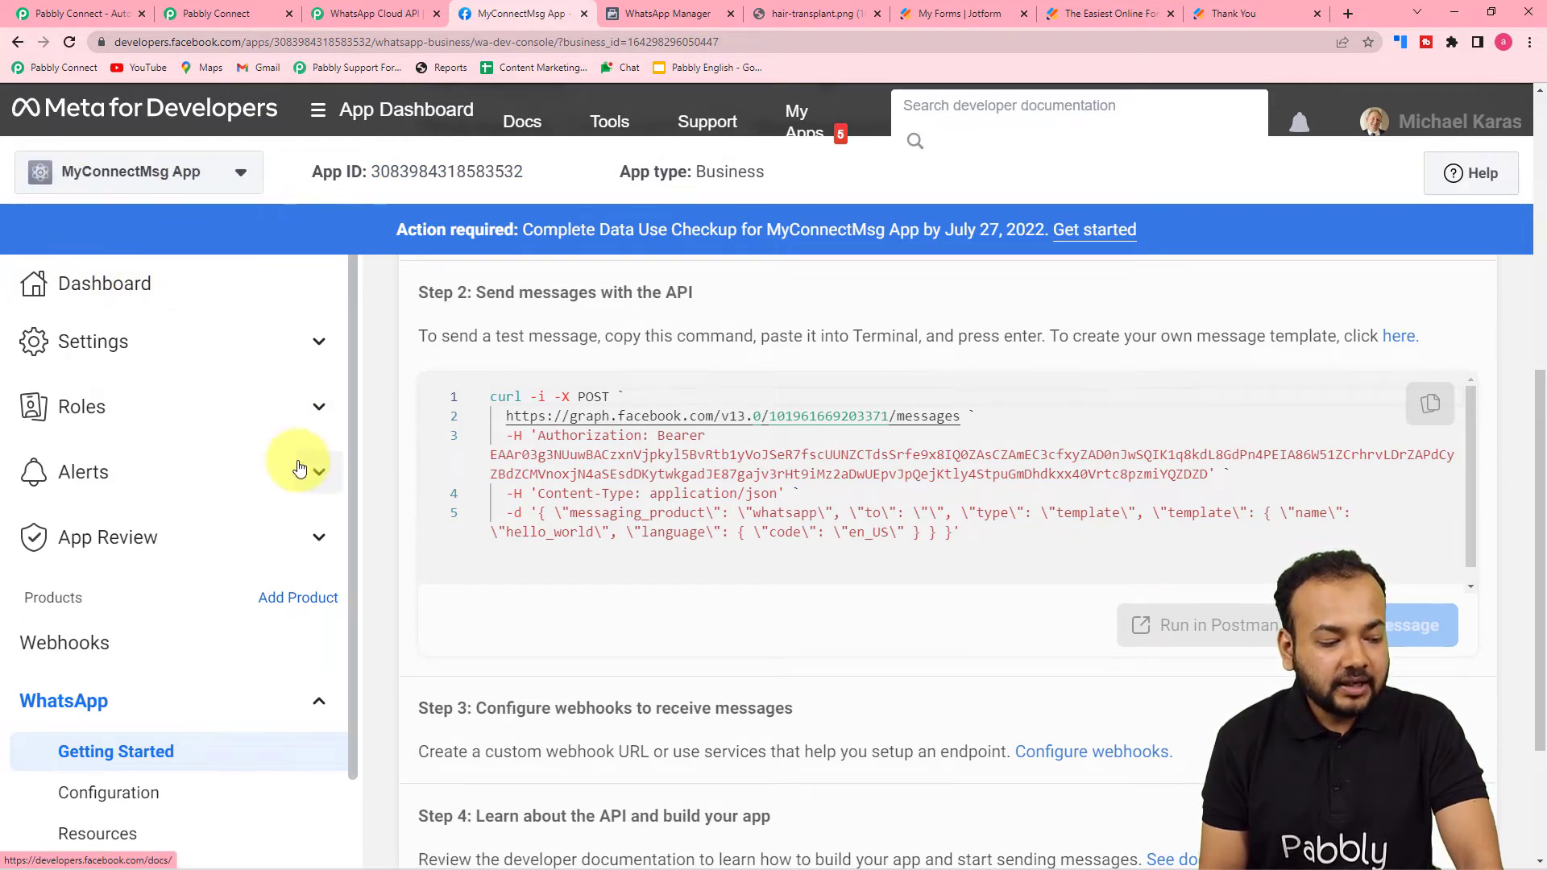
pyautogui.scroll(-1, 90, 611)
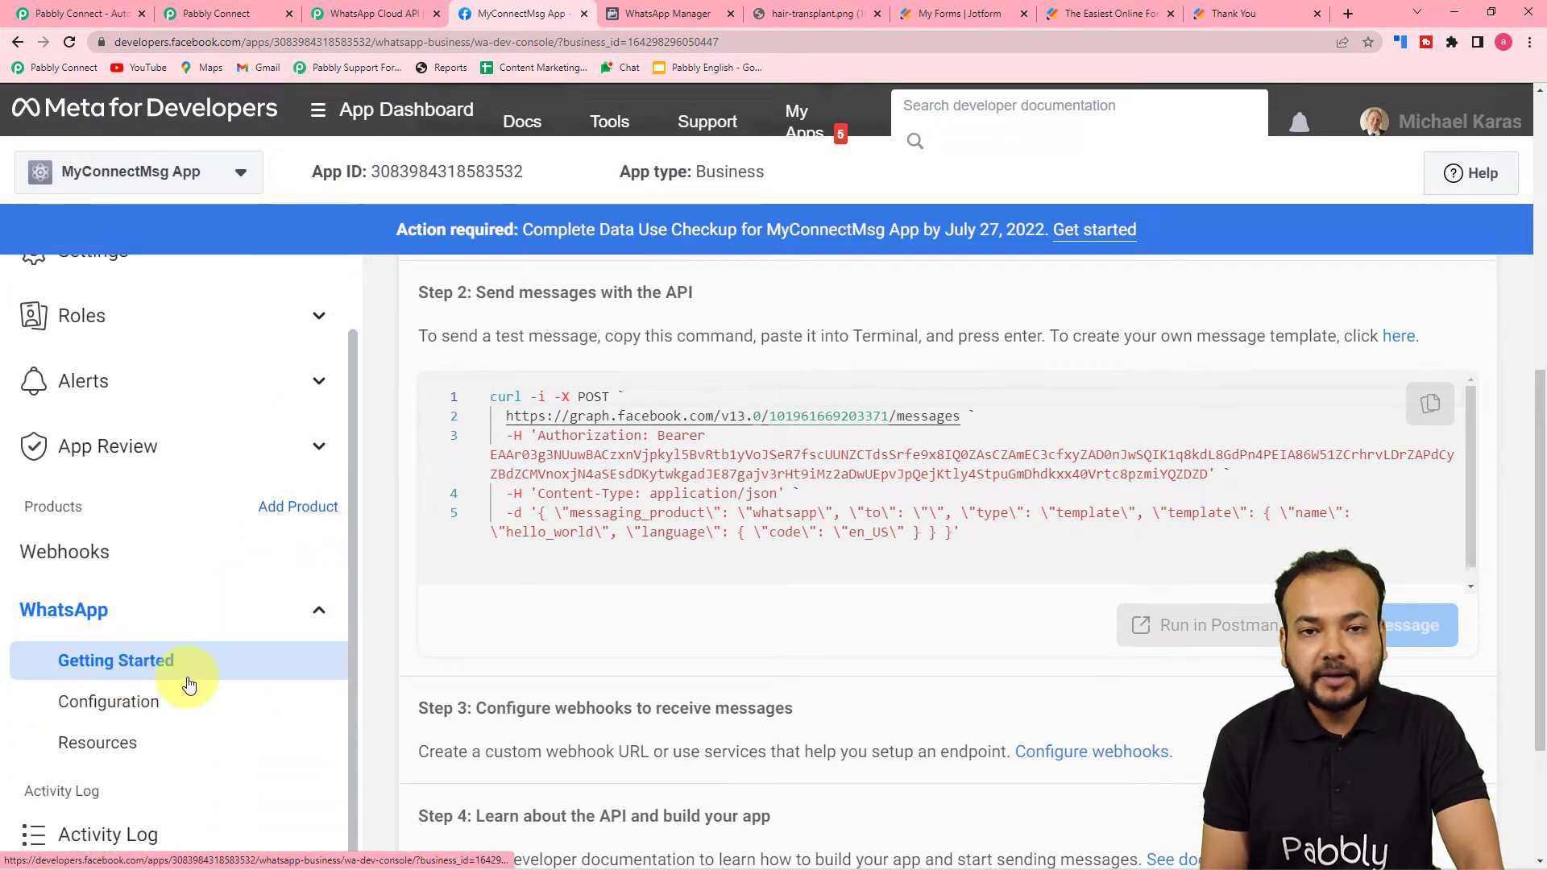
pyautogui.scroll(6, 624, 656)
pyautogui.scroll(1, 653, 661)
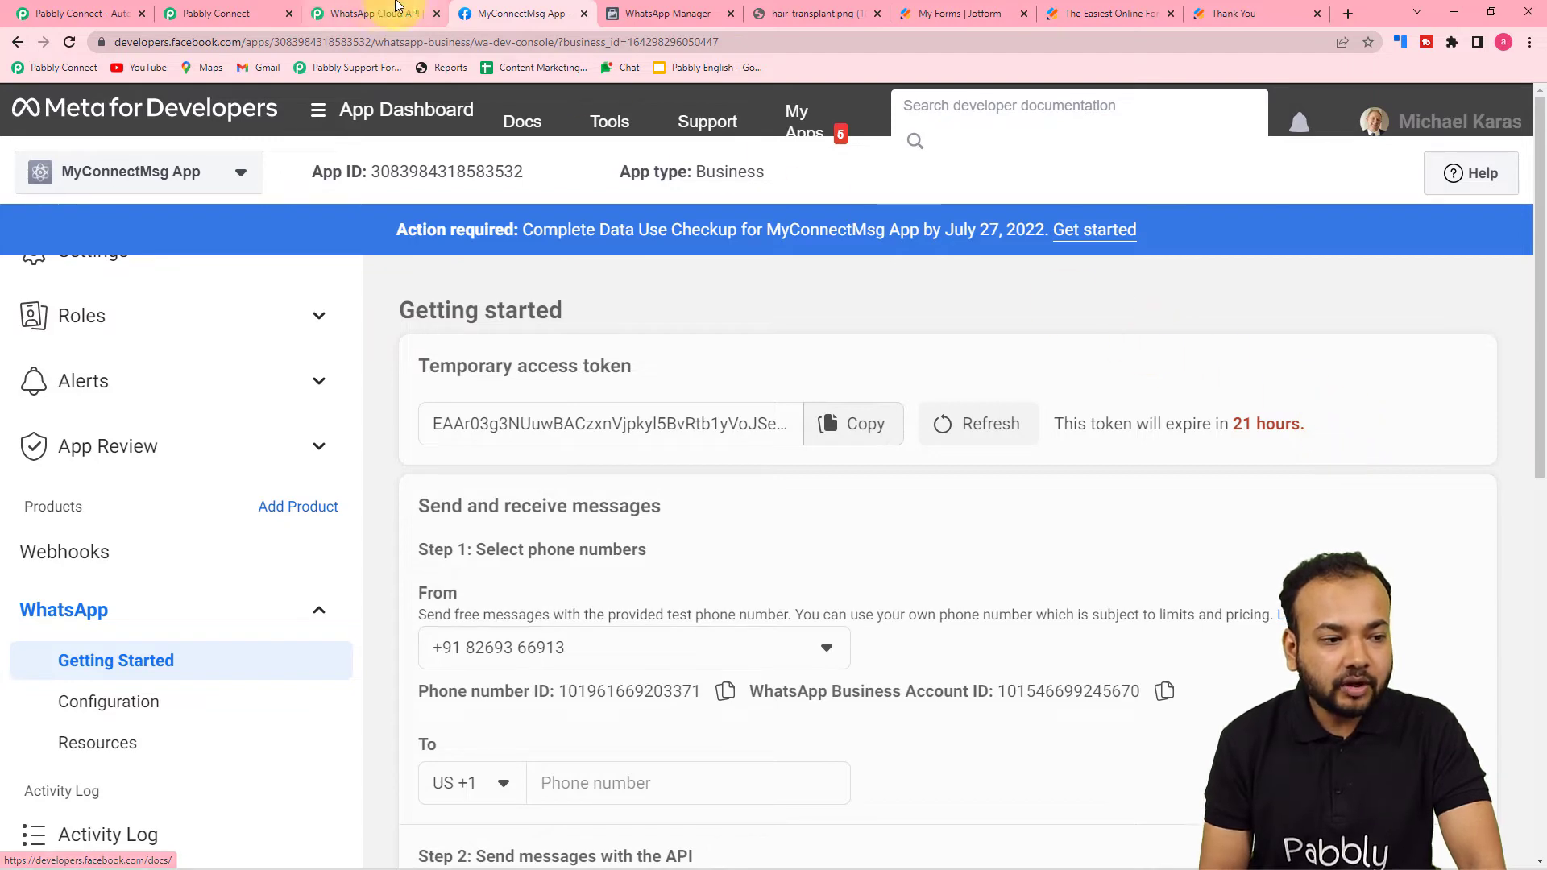
pyautogui.click(375, 13)
pyautogui.scroll(-2, 330, 518)
pyautogui.scroll(-4, 339, 518)
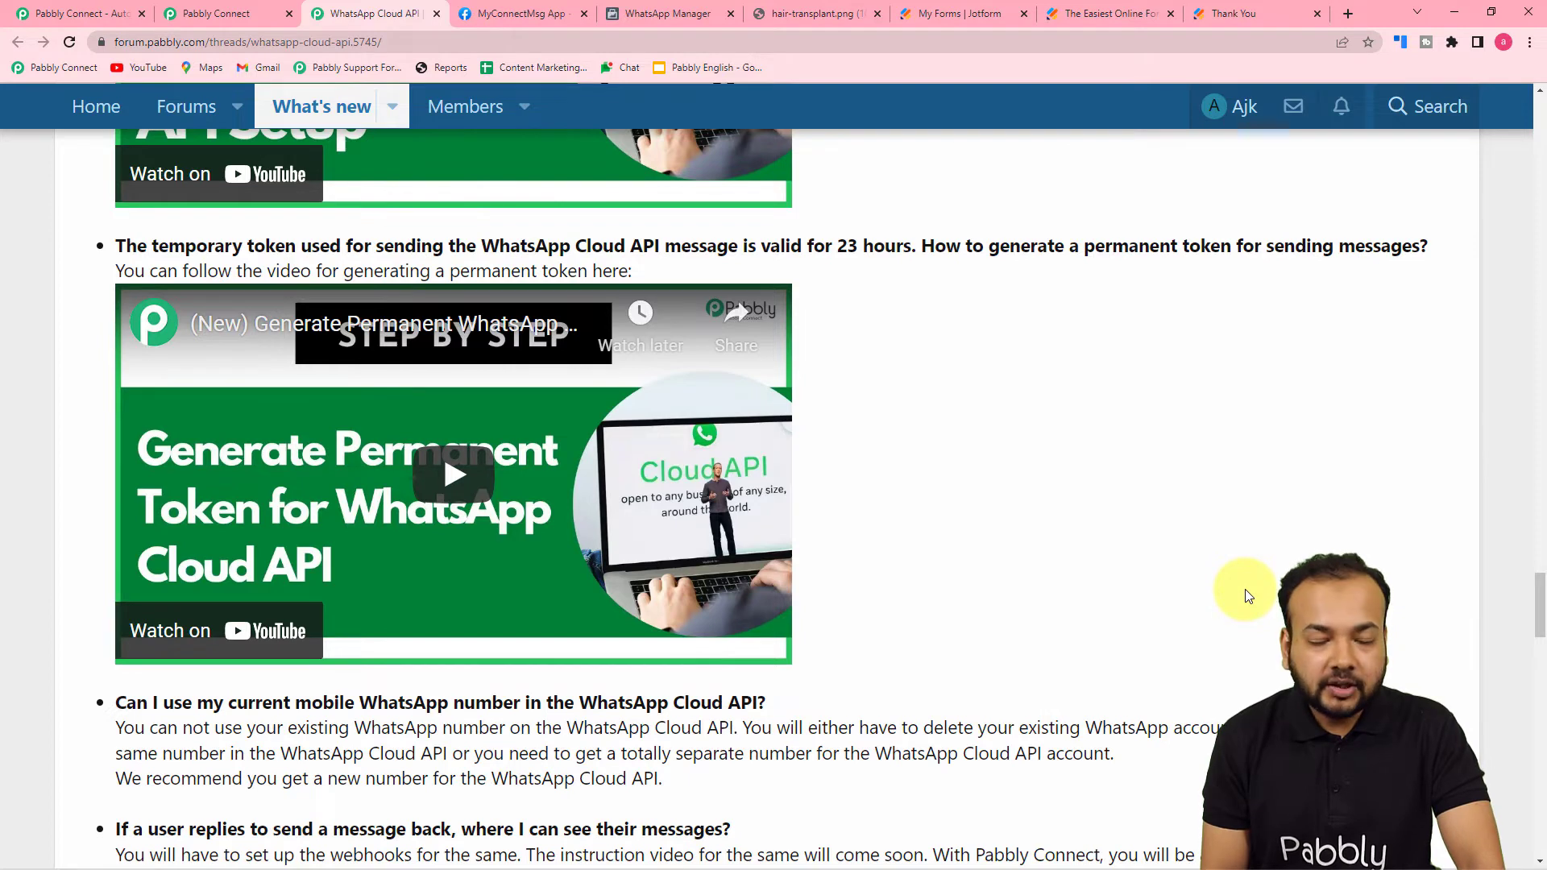
pyautogui.click(520, 14)
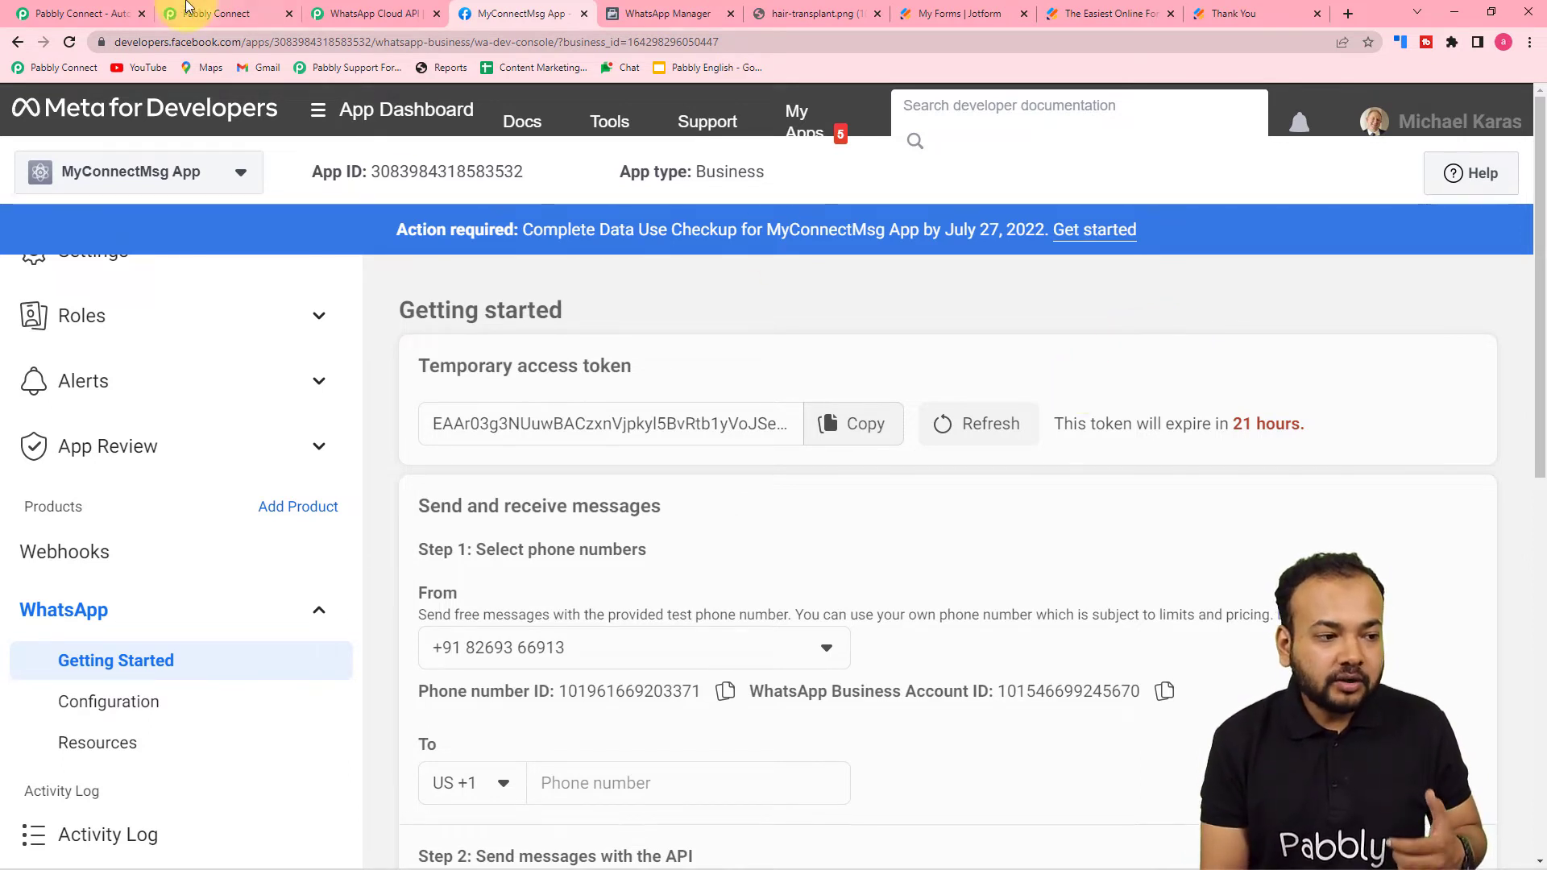
pyautogui.click(186, 10)
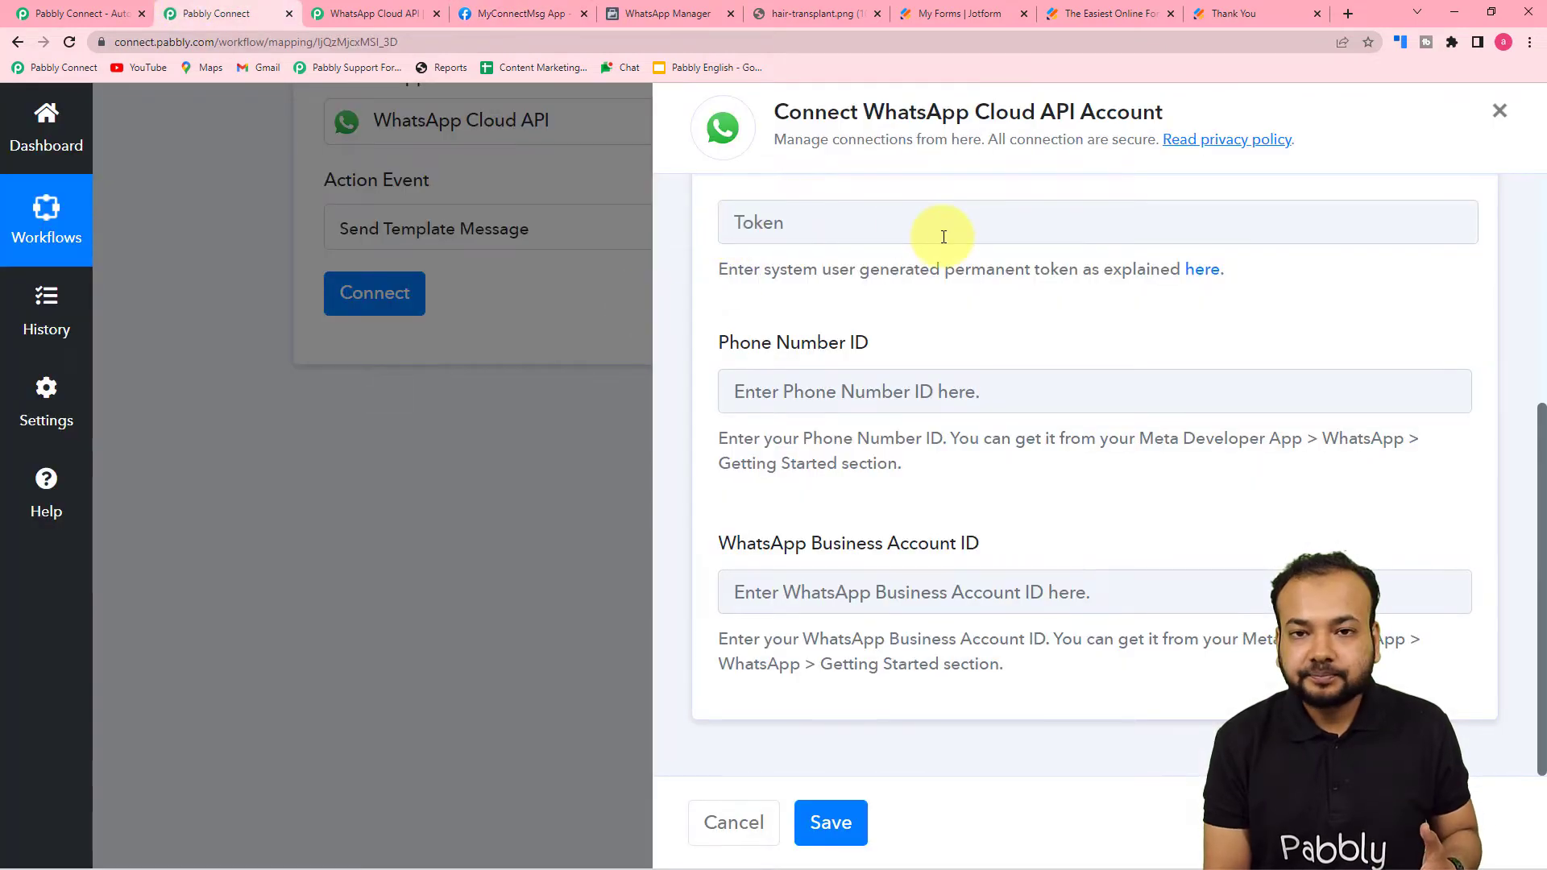
# Copy the test number's Phone number ID from Getting Started into the Phone Number ID field.
pyautogui.click(524, 13)
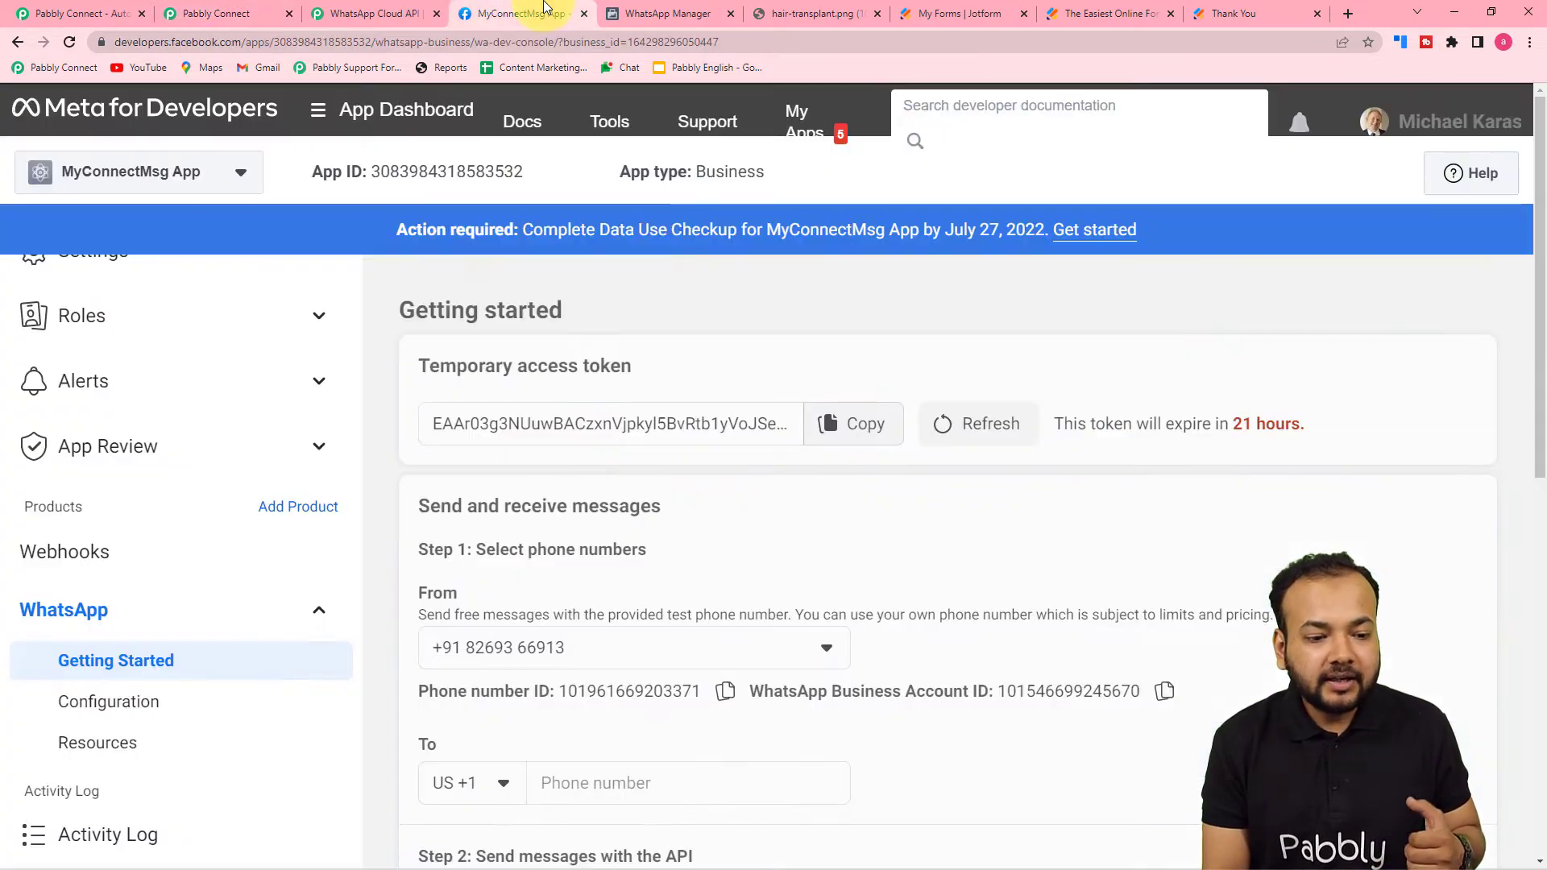
pyautogui.scroll(-2, 684, 449)
pyautogui.scroll(-2, 685, 449)
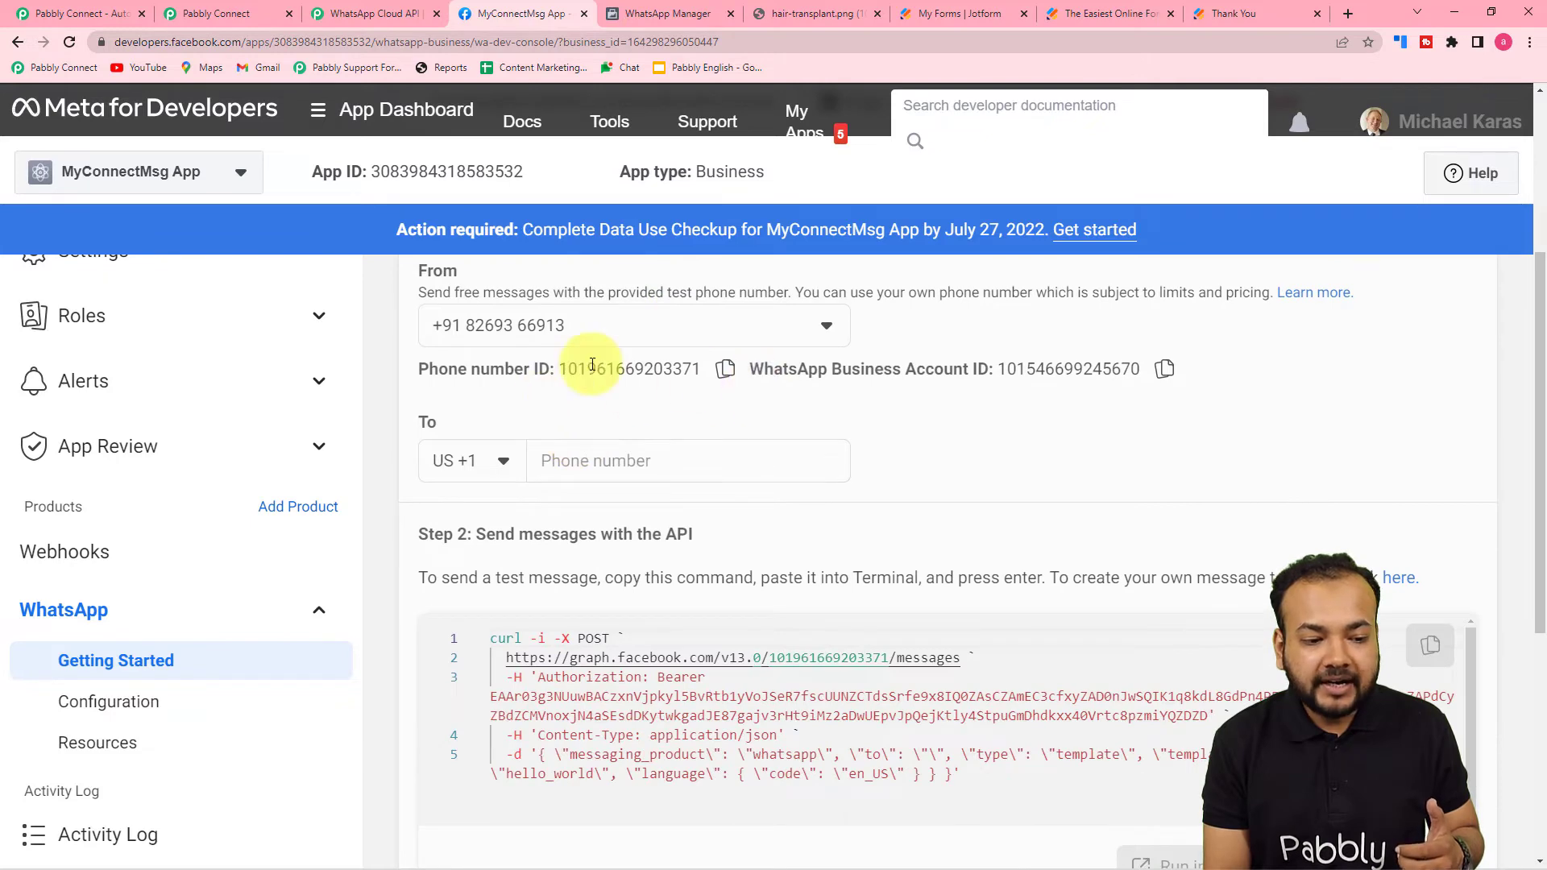
pyautogui.click(713, 381)
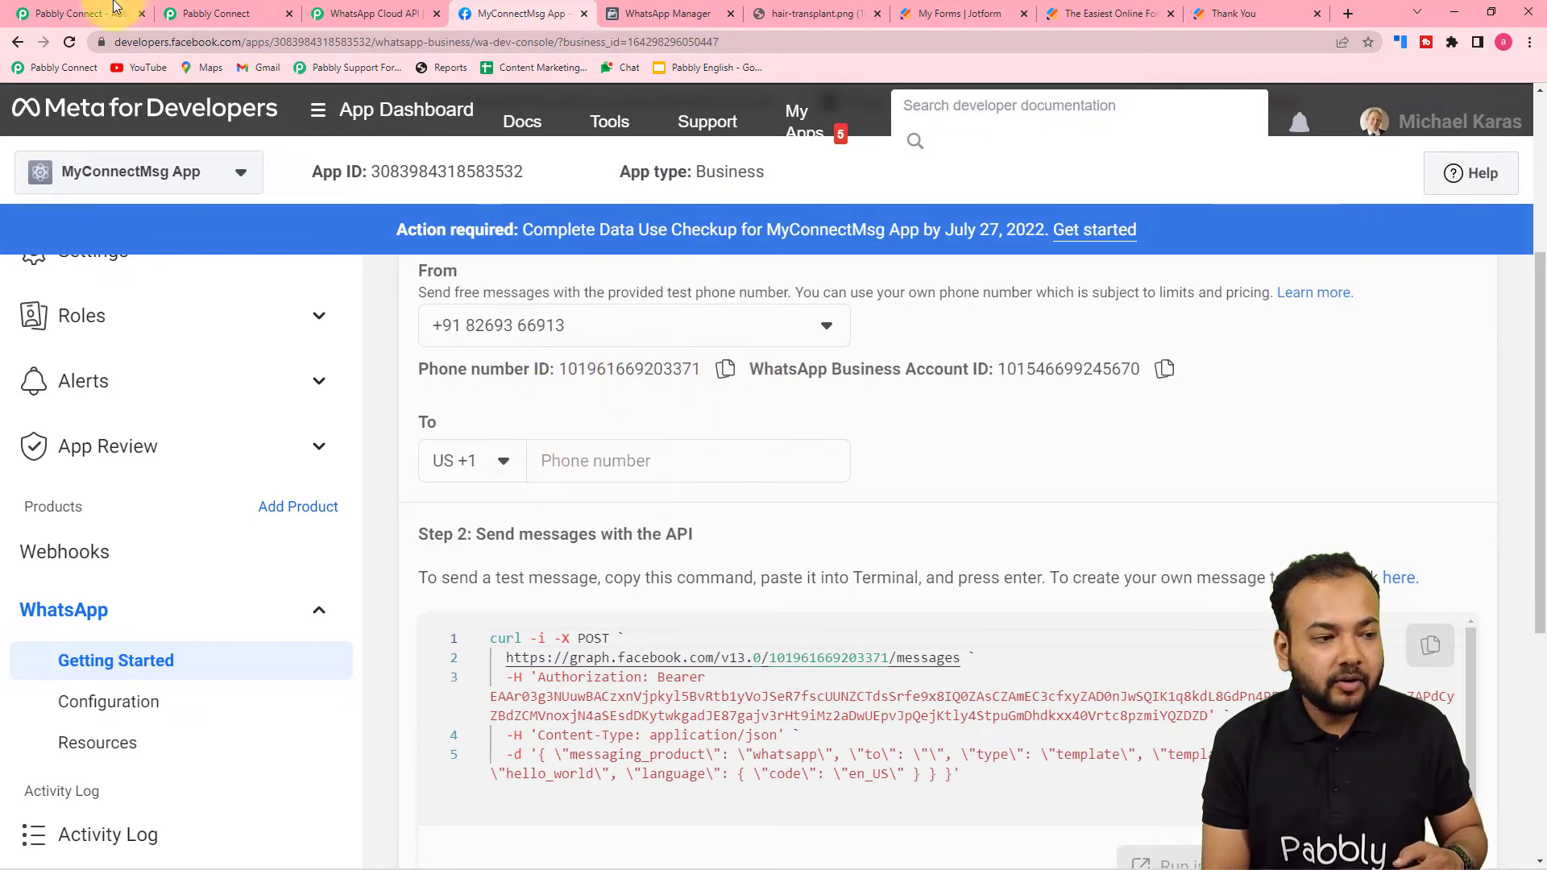
pyautogui.click(214, 13)
pyautogui.rightClick(818, 393)
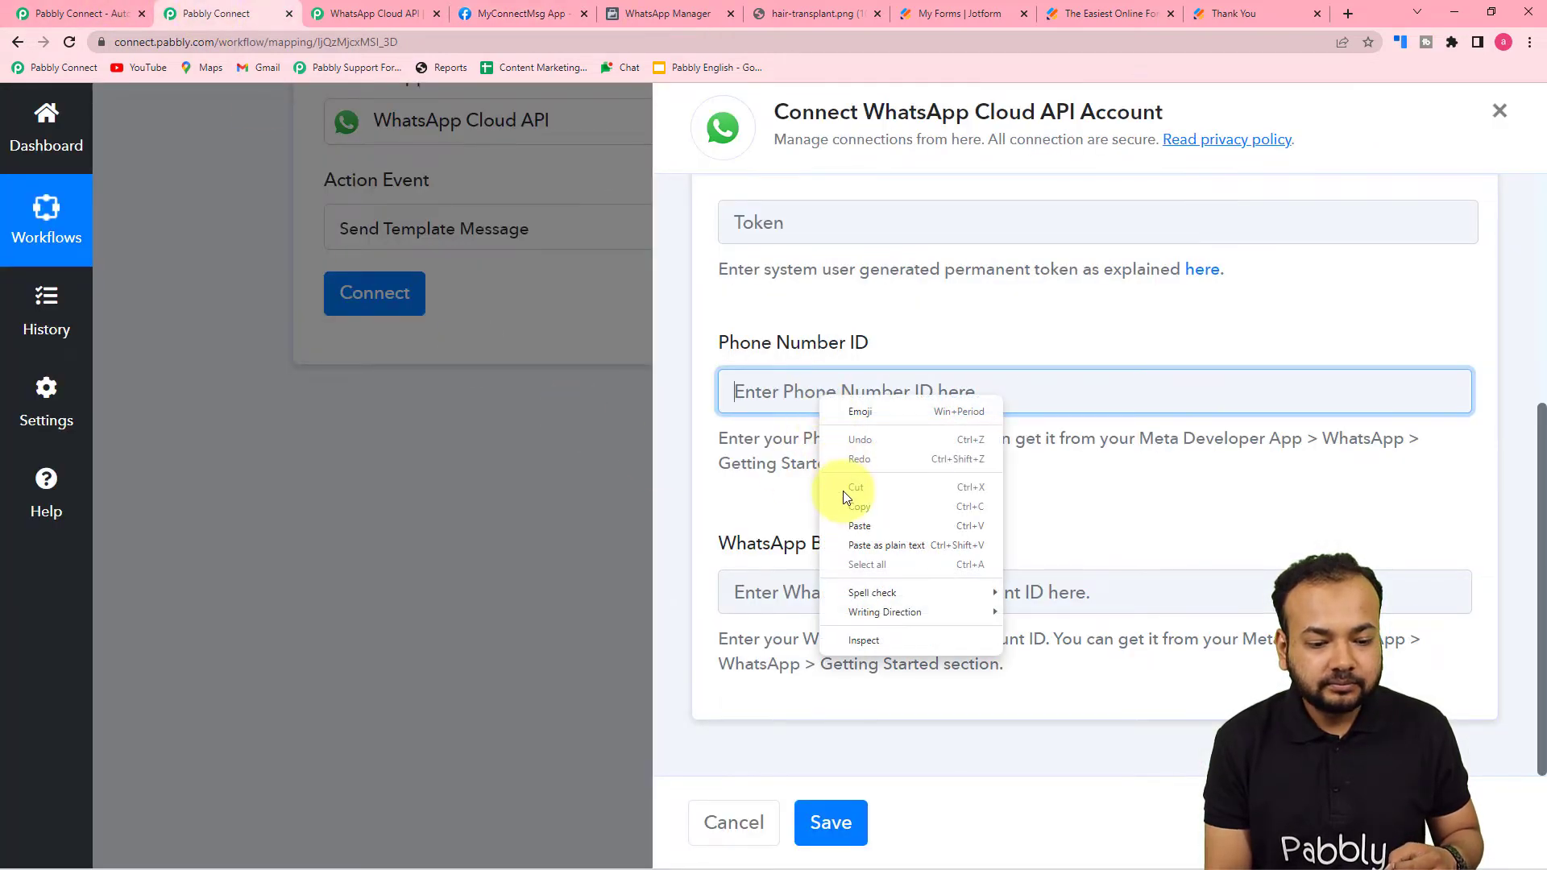
pyautogui.click(843, 525)
# Copy the WhatsApp Business Account ID into its field, pasting as plain text.
pyautogui.click(556, 12)
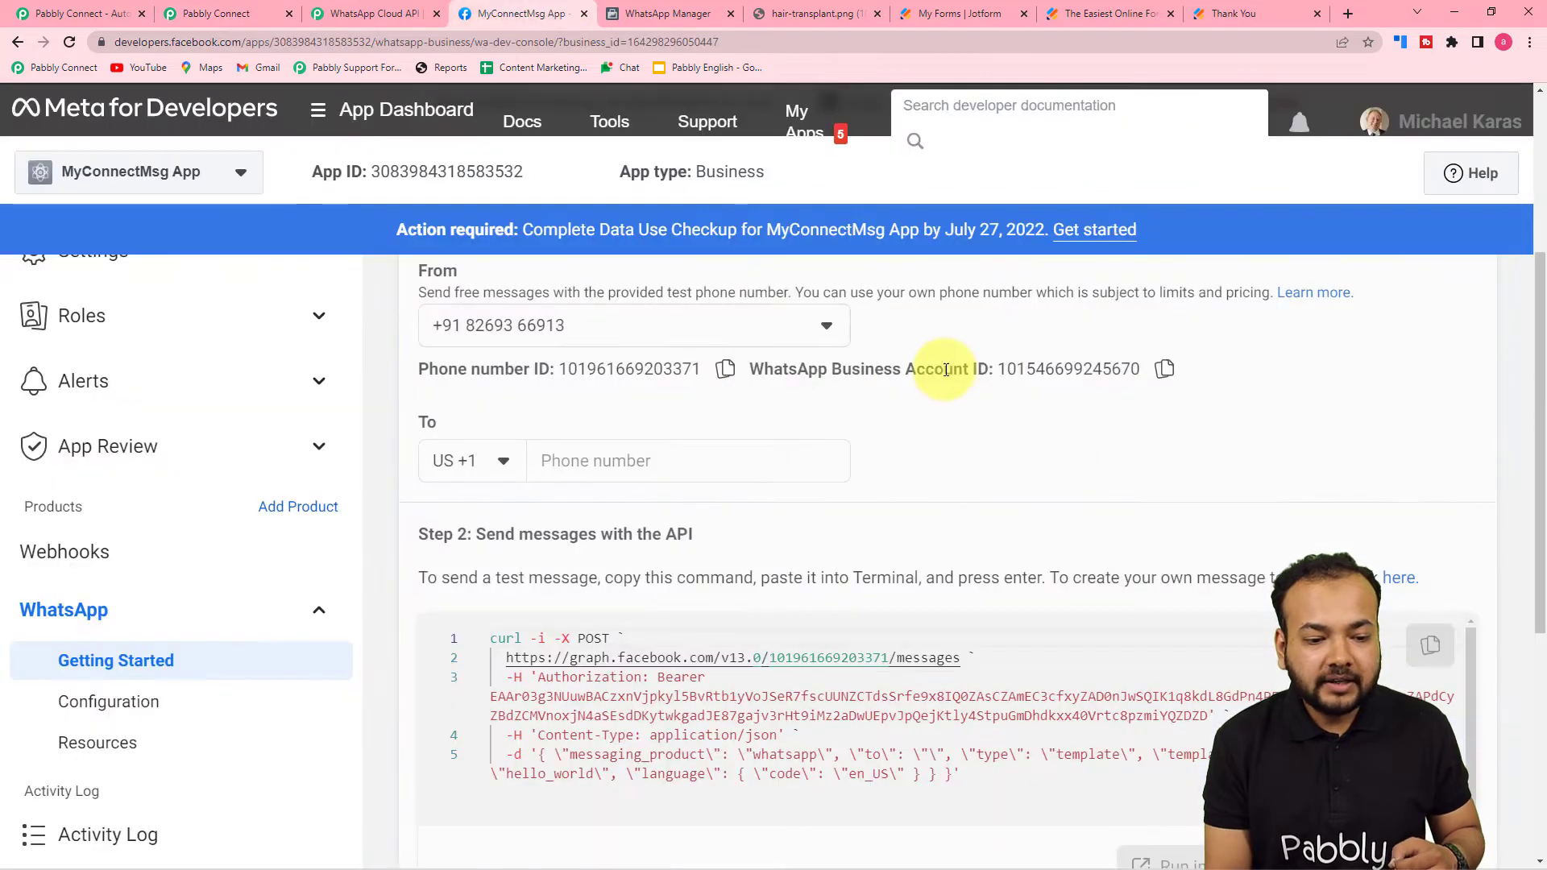
pyautogui.click(1165, 371)
pyautogui.click(173, 16)
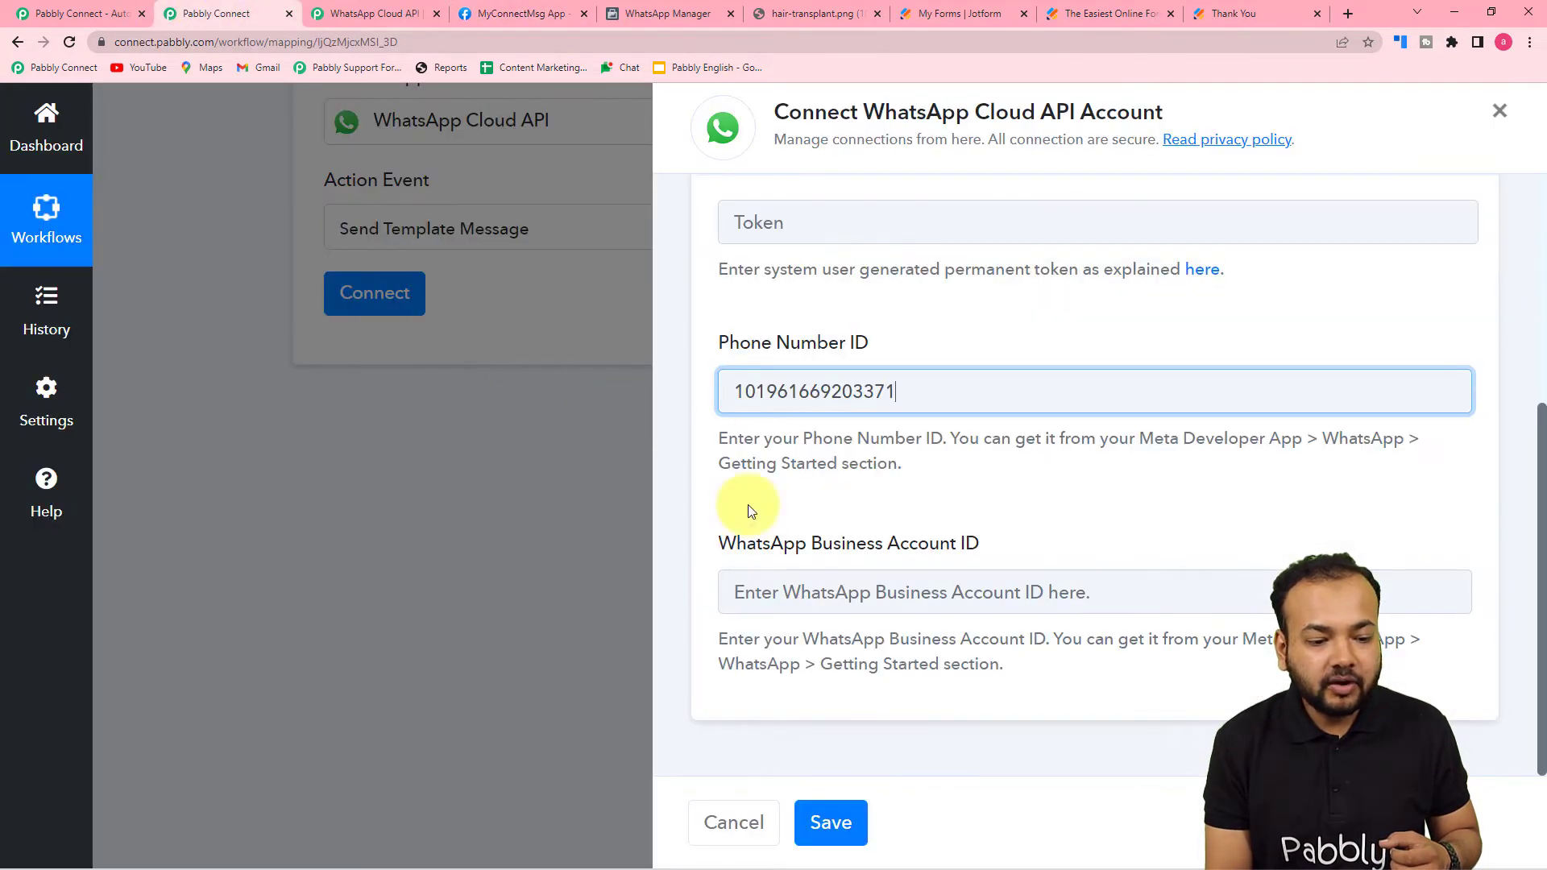
pyautogui.rightClick(769, 582)
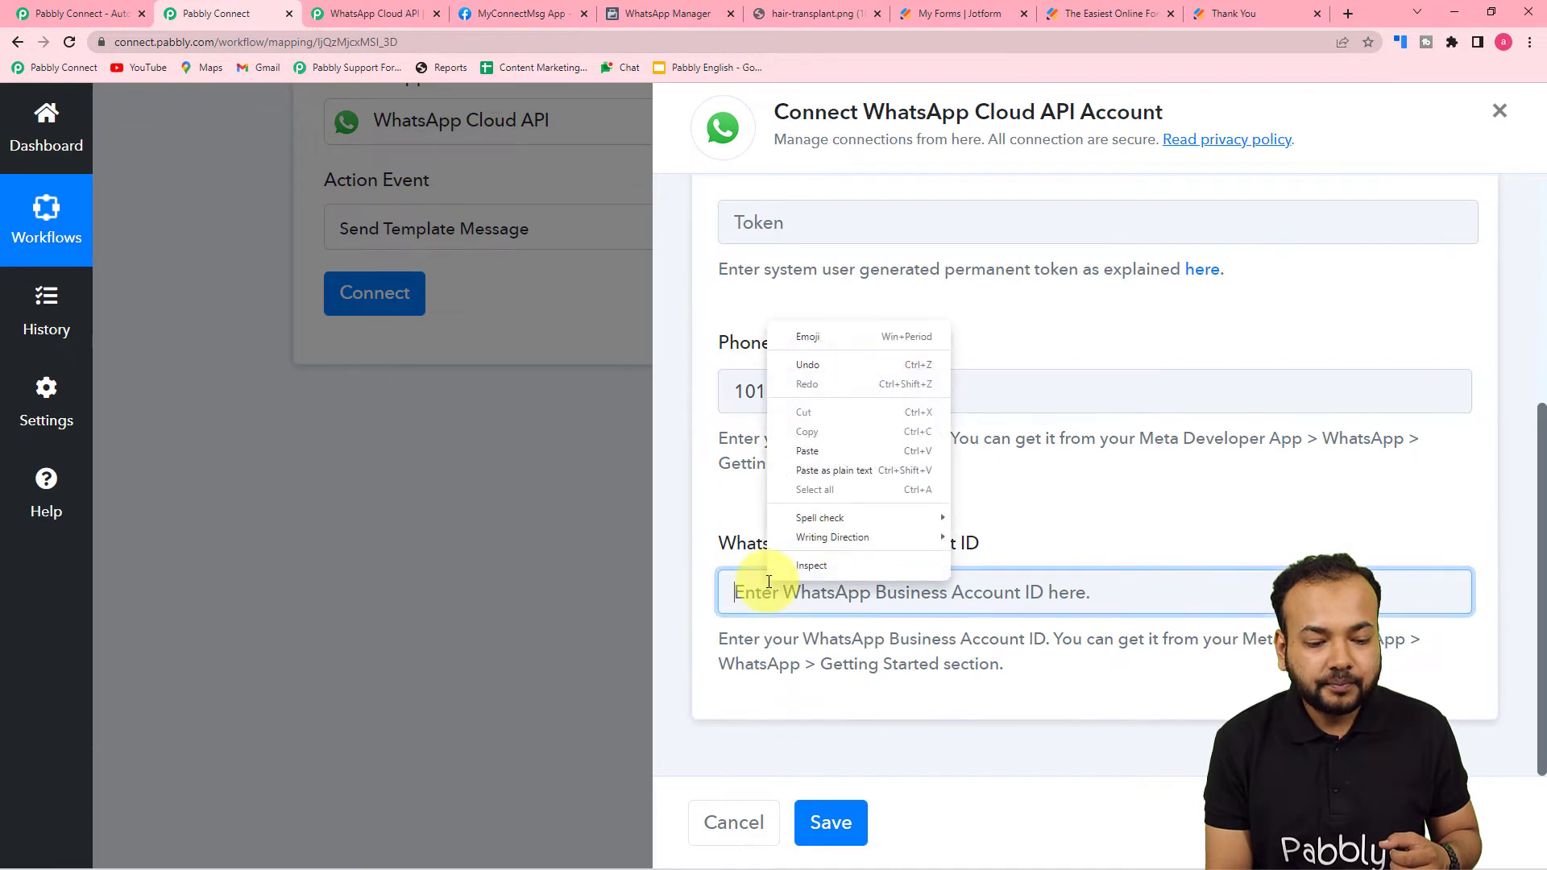
pyautogui.click(794, 465)
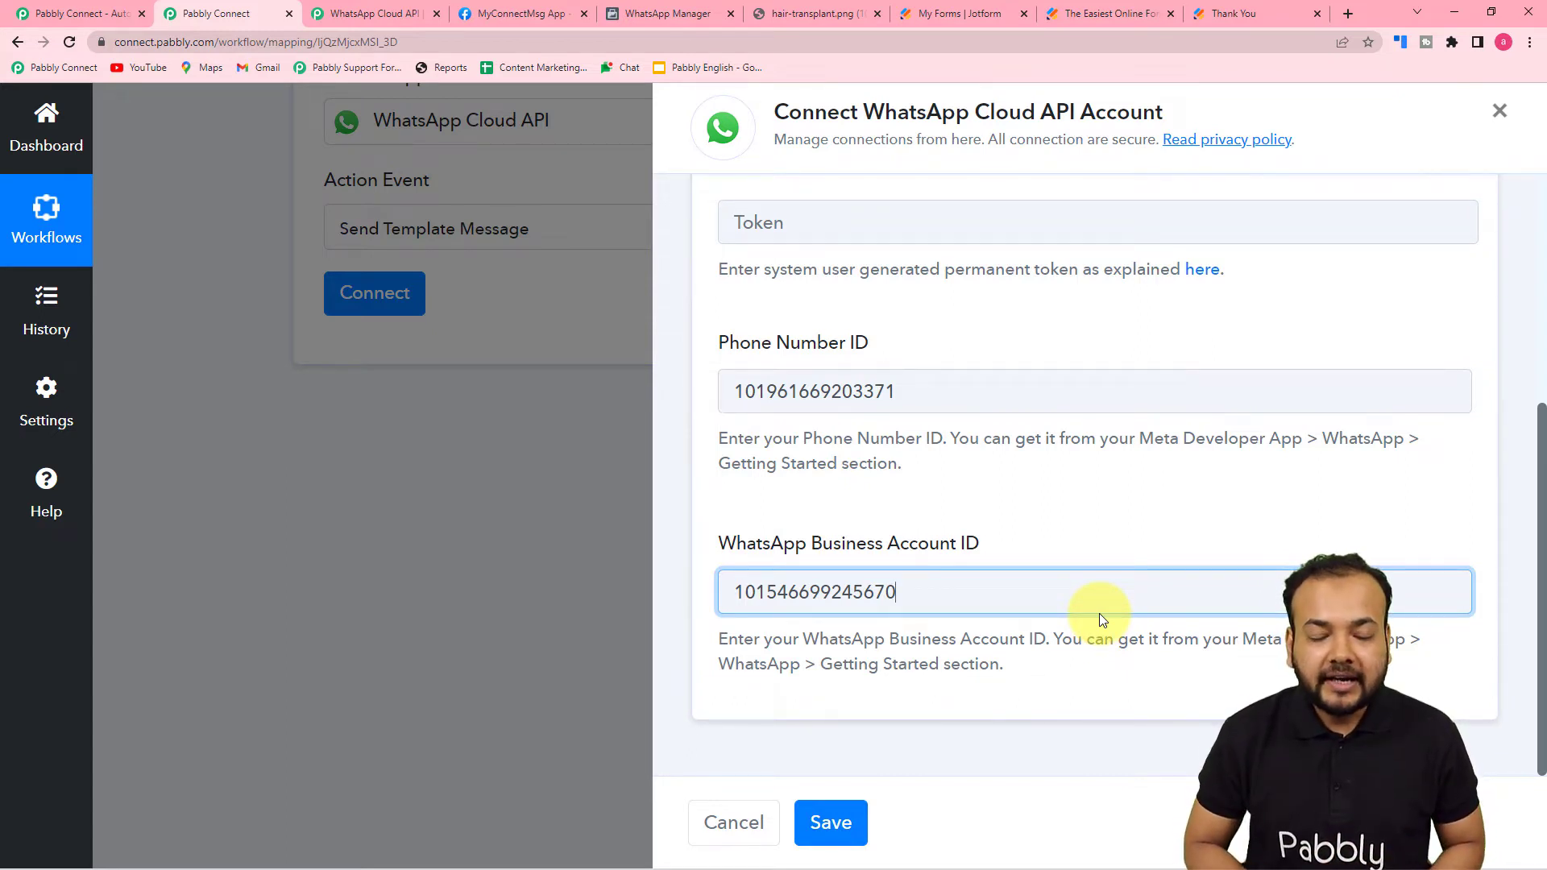
pyautogui.scroll(2, 1099, 612)
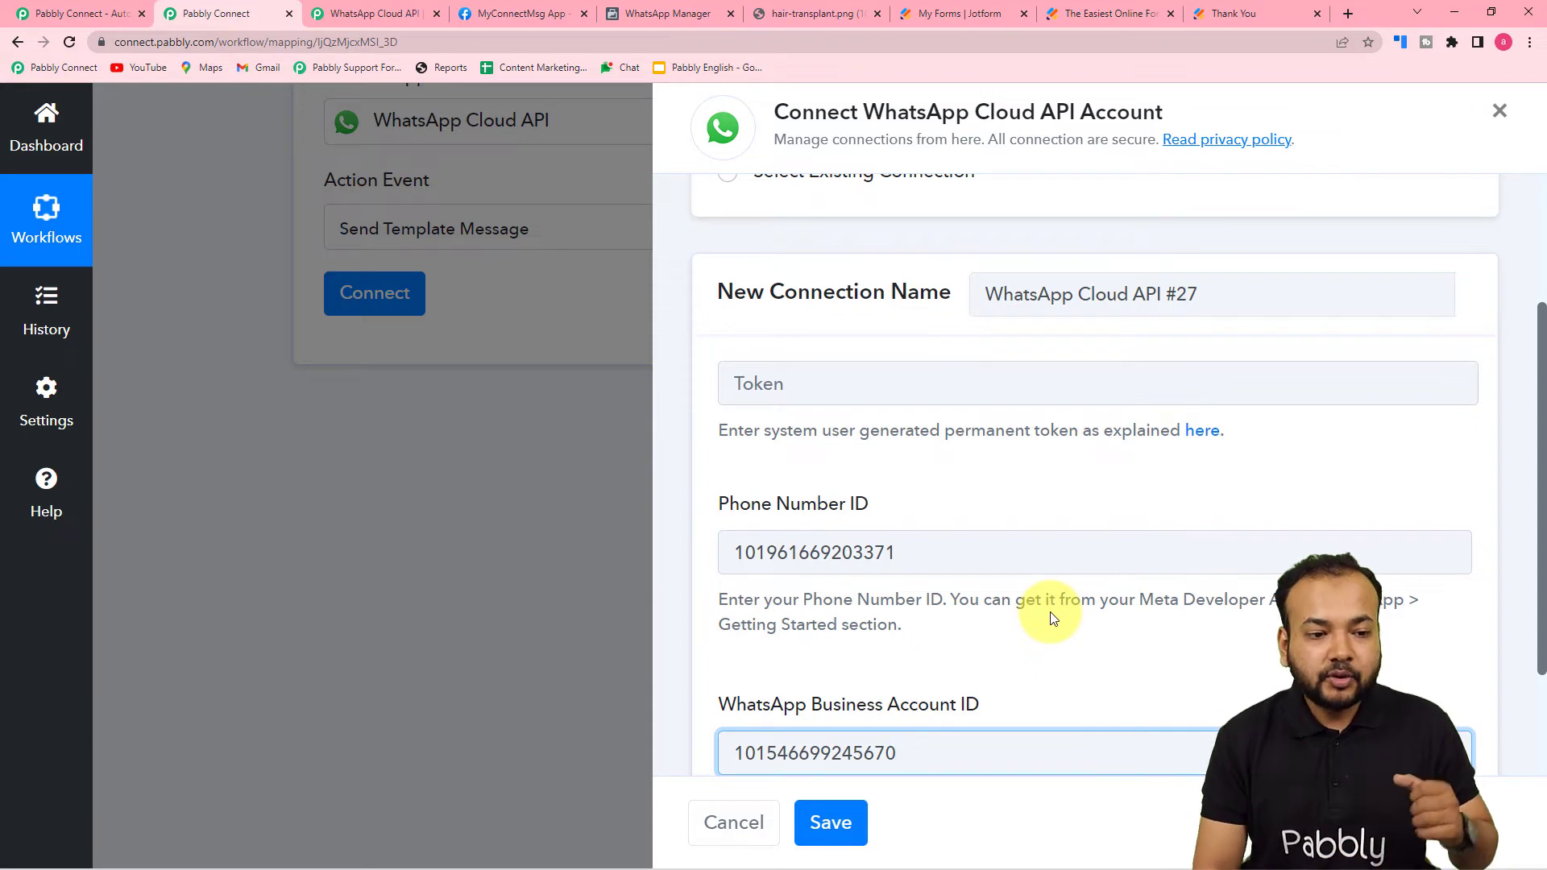
pyautogui.scroll(3, 1051, 619)
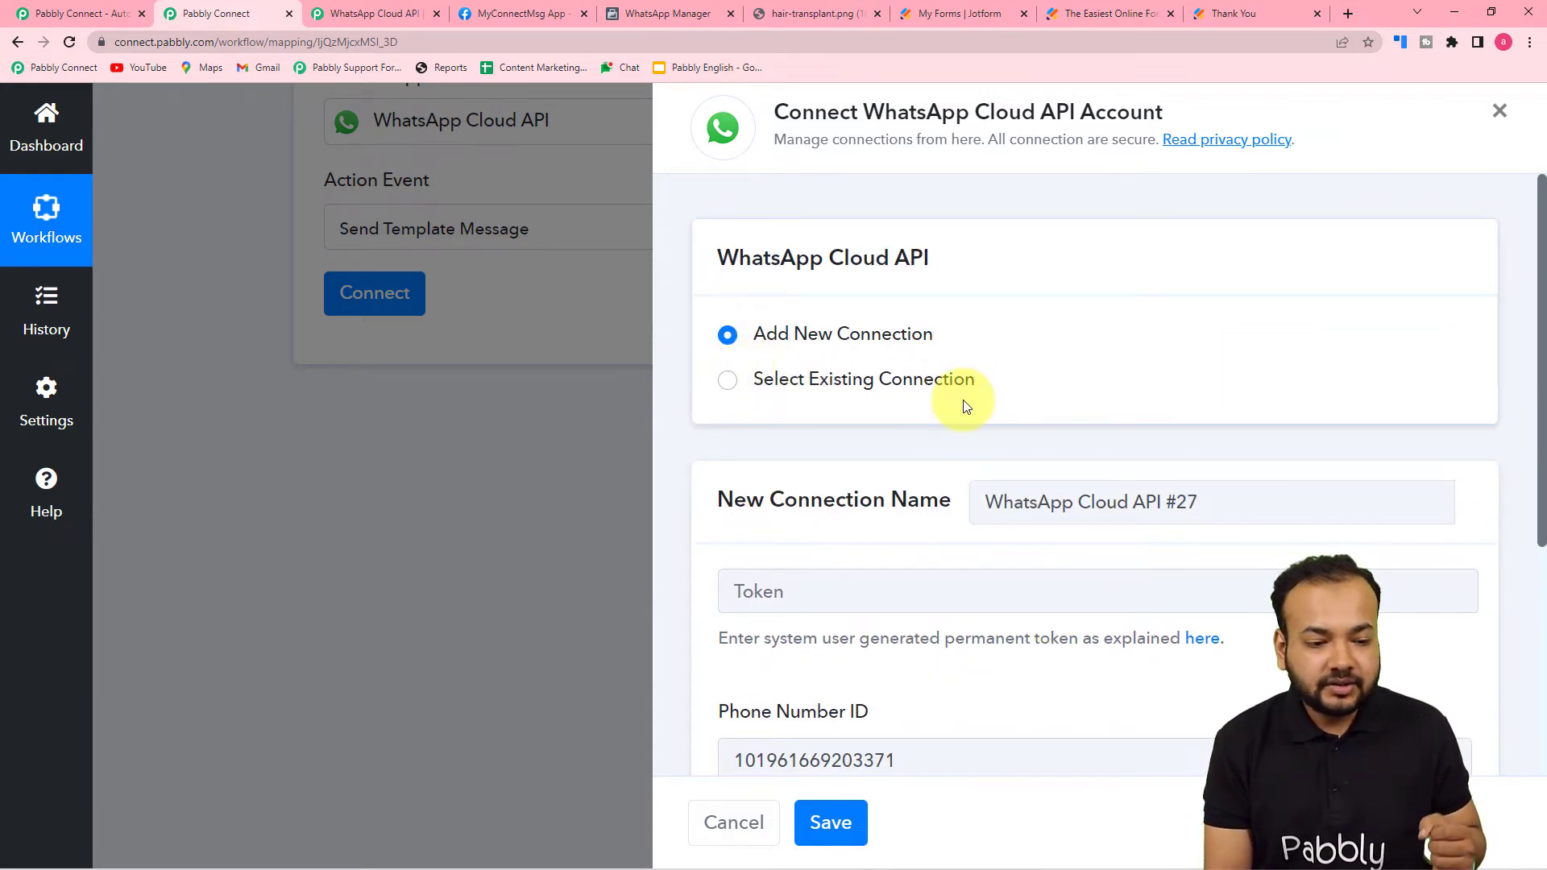
# Select the existing connection 'WhatsApp Cloud API Final' and save it.
pyautogui.click(727, 379)
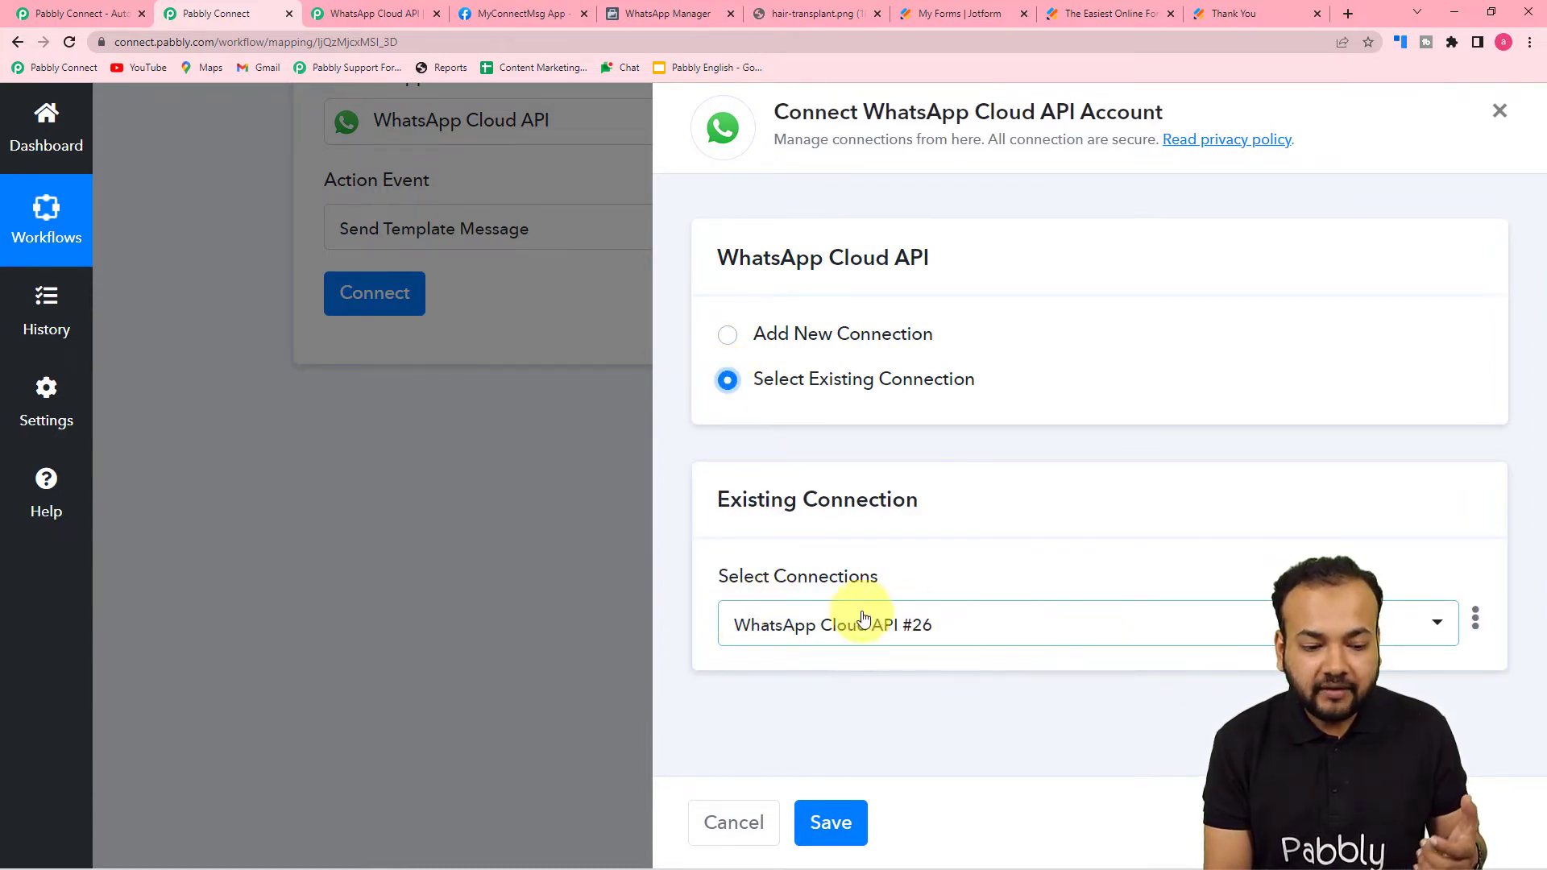
pyautogui.click(1025, 632)
pyautogui.scroll(-12, 970, 543)
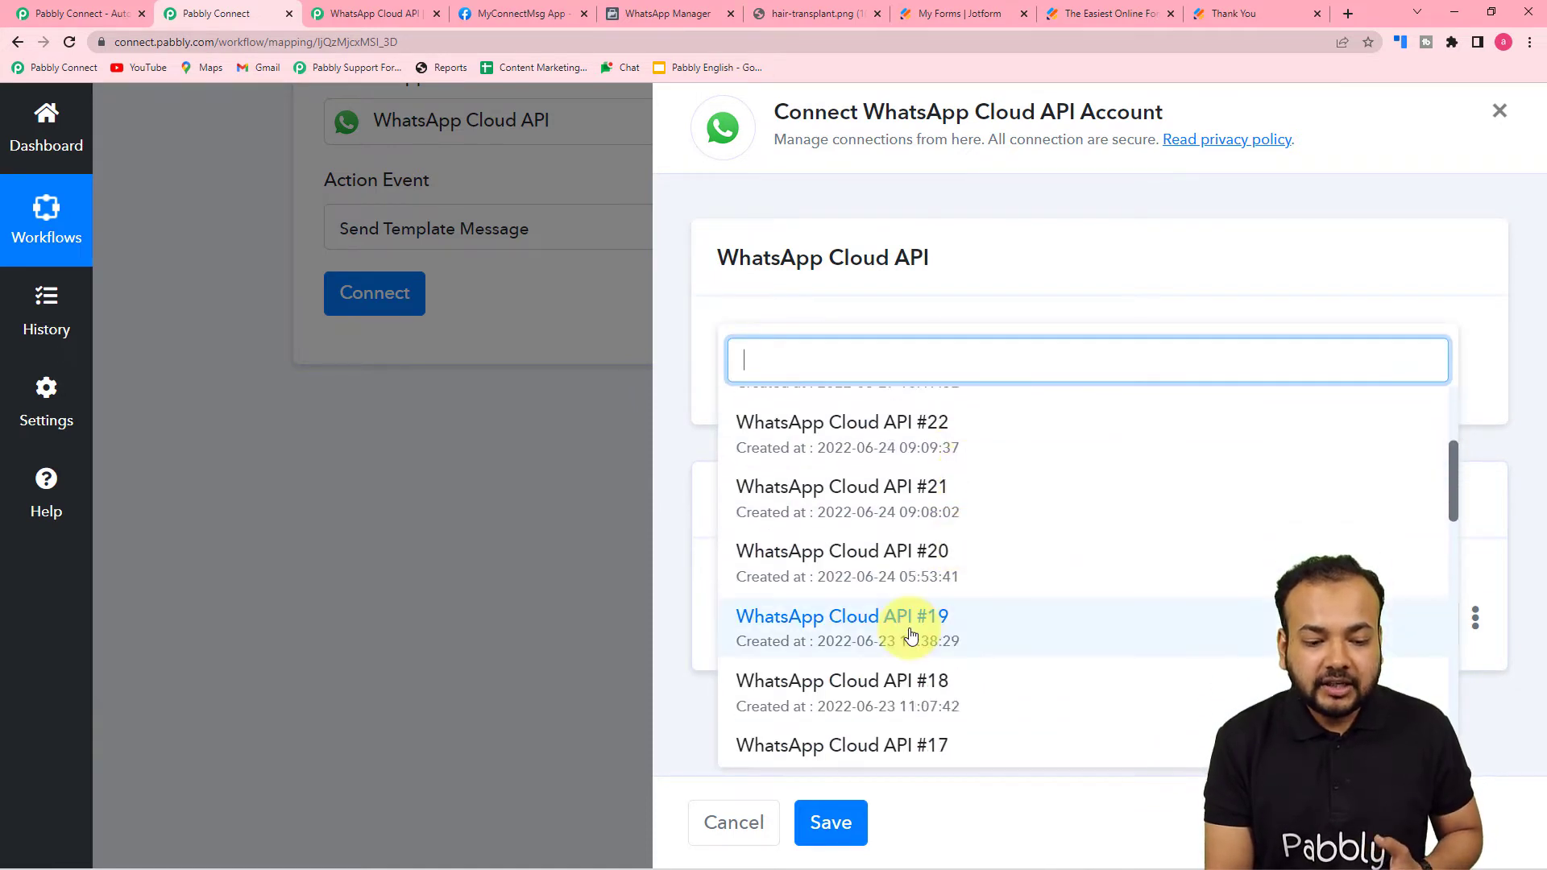
pyautogui.scroll(-5, 910, 636)
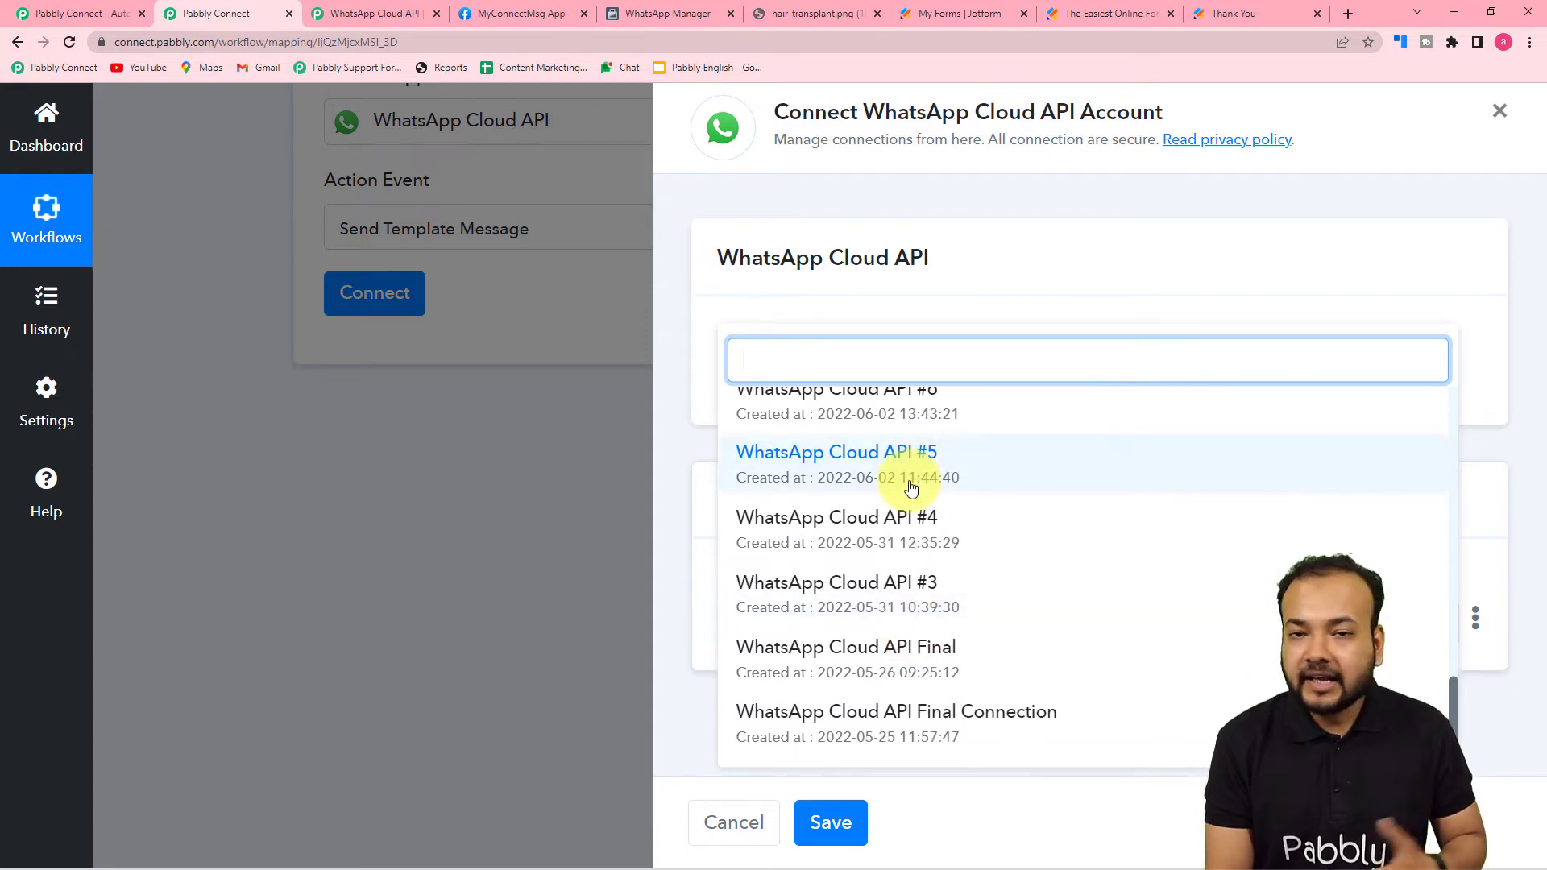
pyautogui.click(855, 650)
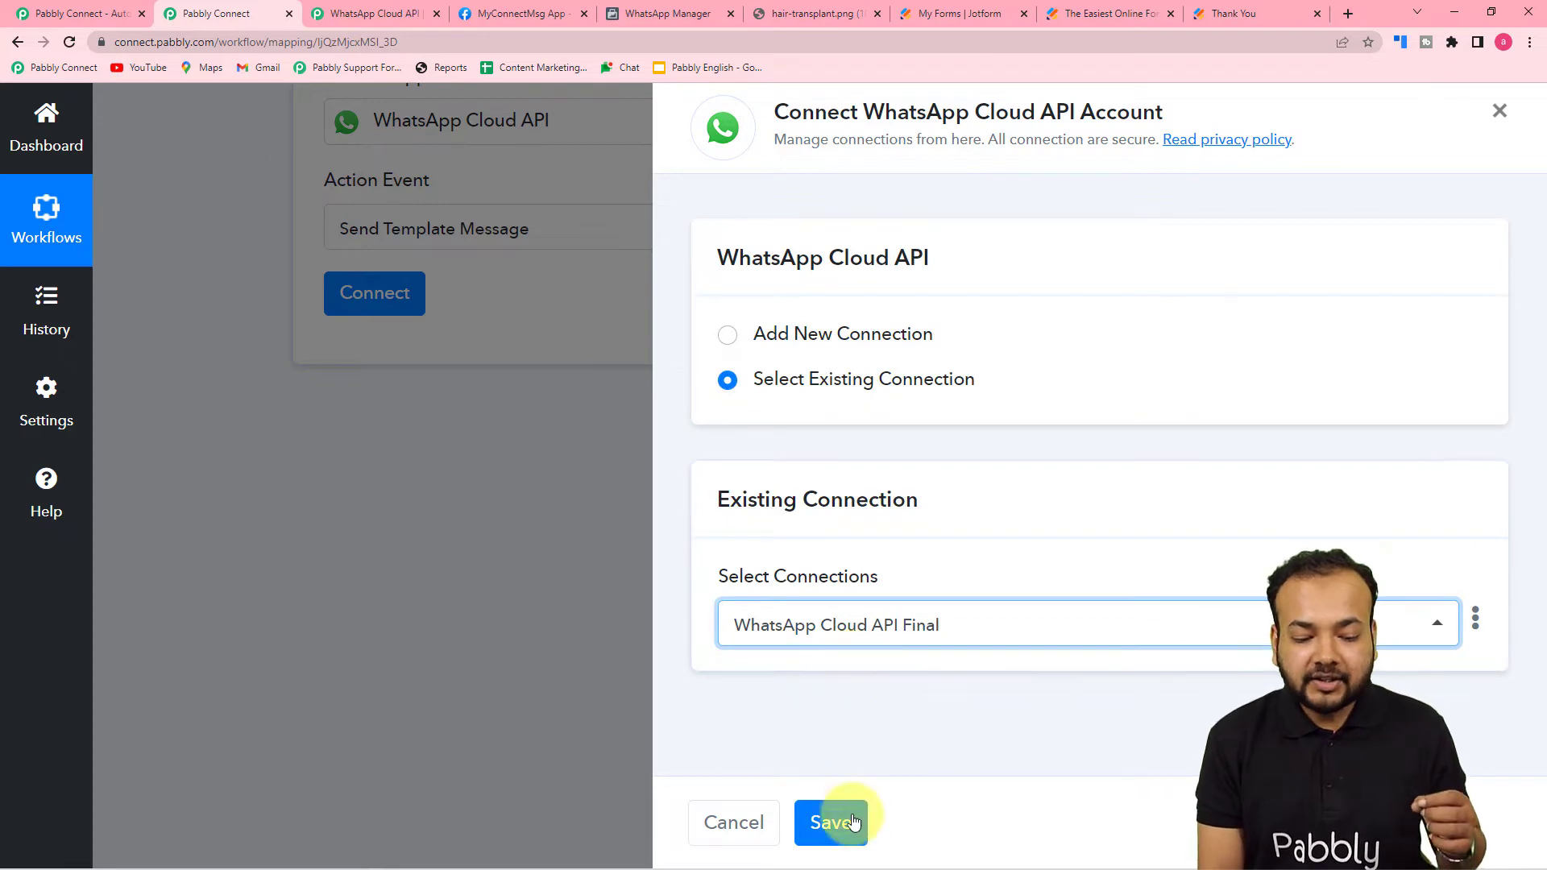
pyautogui.click(846, 822)
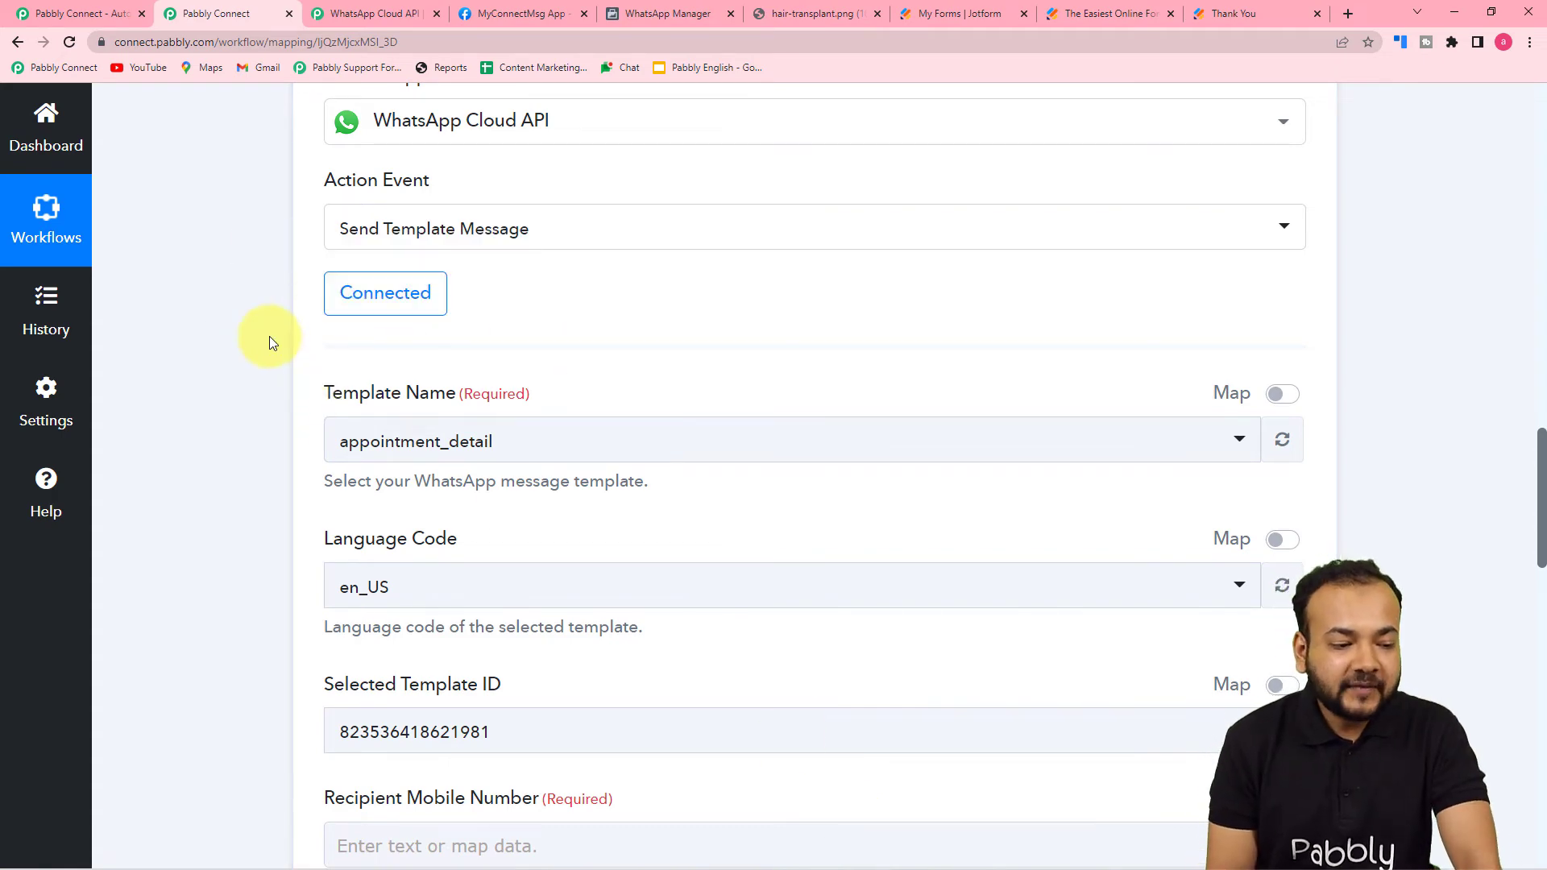
# Review the appointment_detail (en_US) template fields, then switch to the MyConnectMsg App page.
pyautogui.scroll(-2, 250, 369)
pyautogui.scroll(-2, 250, 369)
pyautogui.scroll(3, 255, 374)
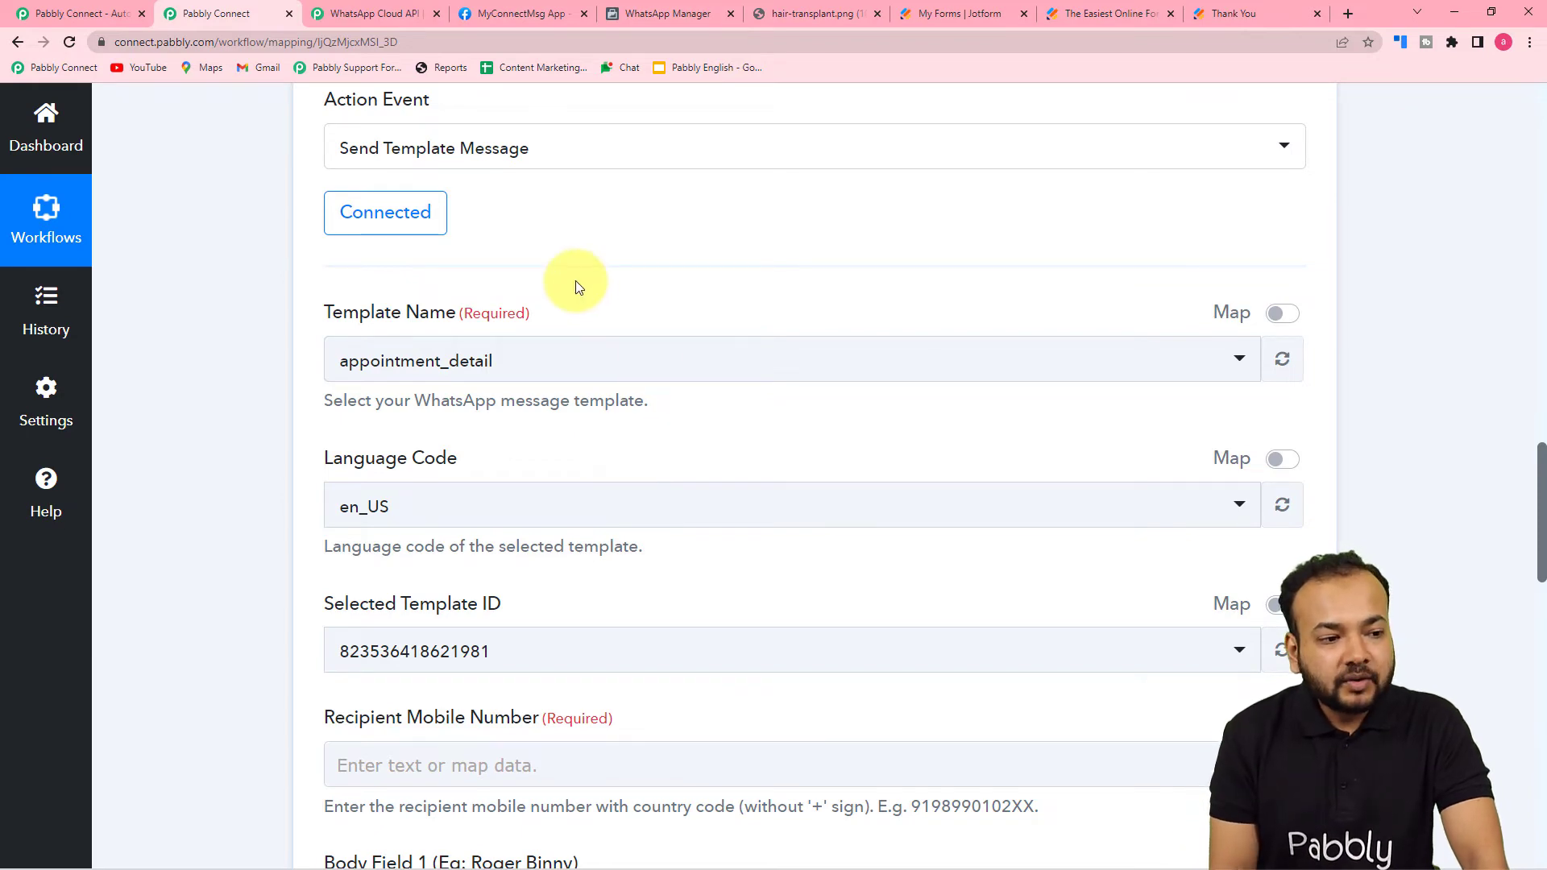
pyautogui.click(524, 15)
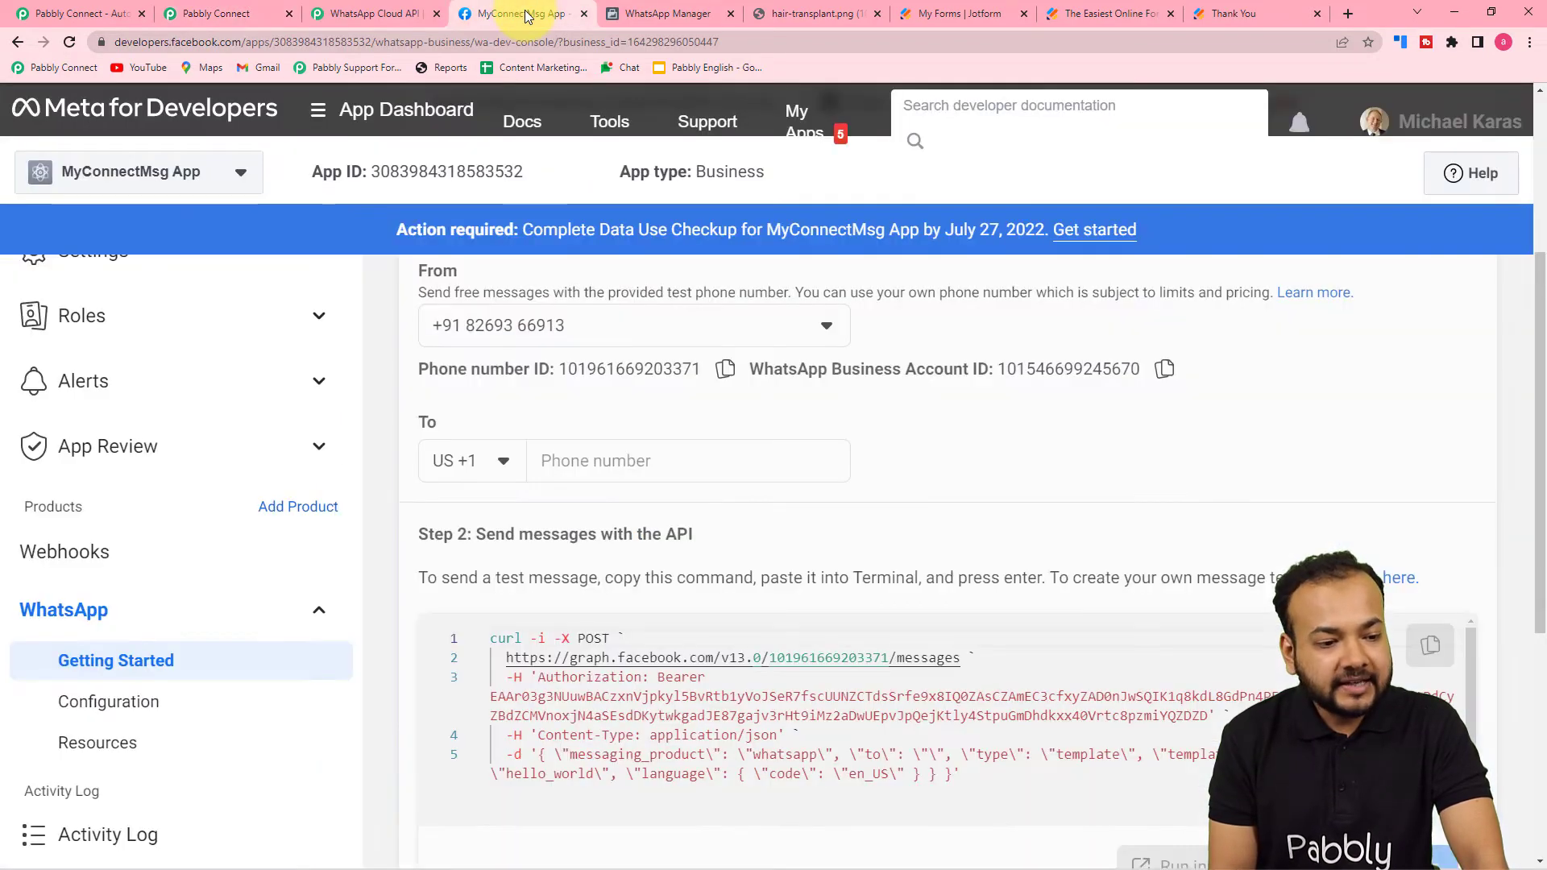
# Open WhatsApp Manager's Message templates in a new tab from Step 2's 'click here' link.
pyautogui.moveTo(523, 124)
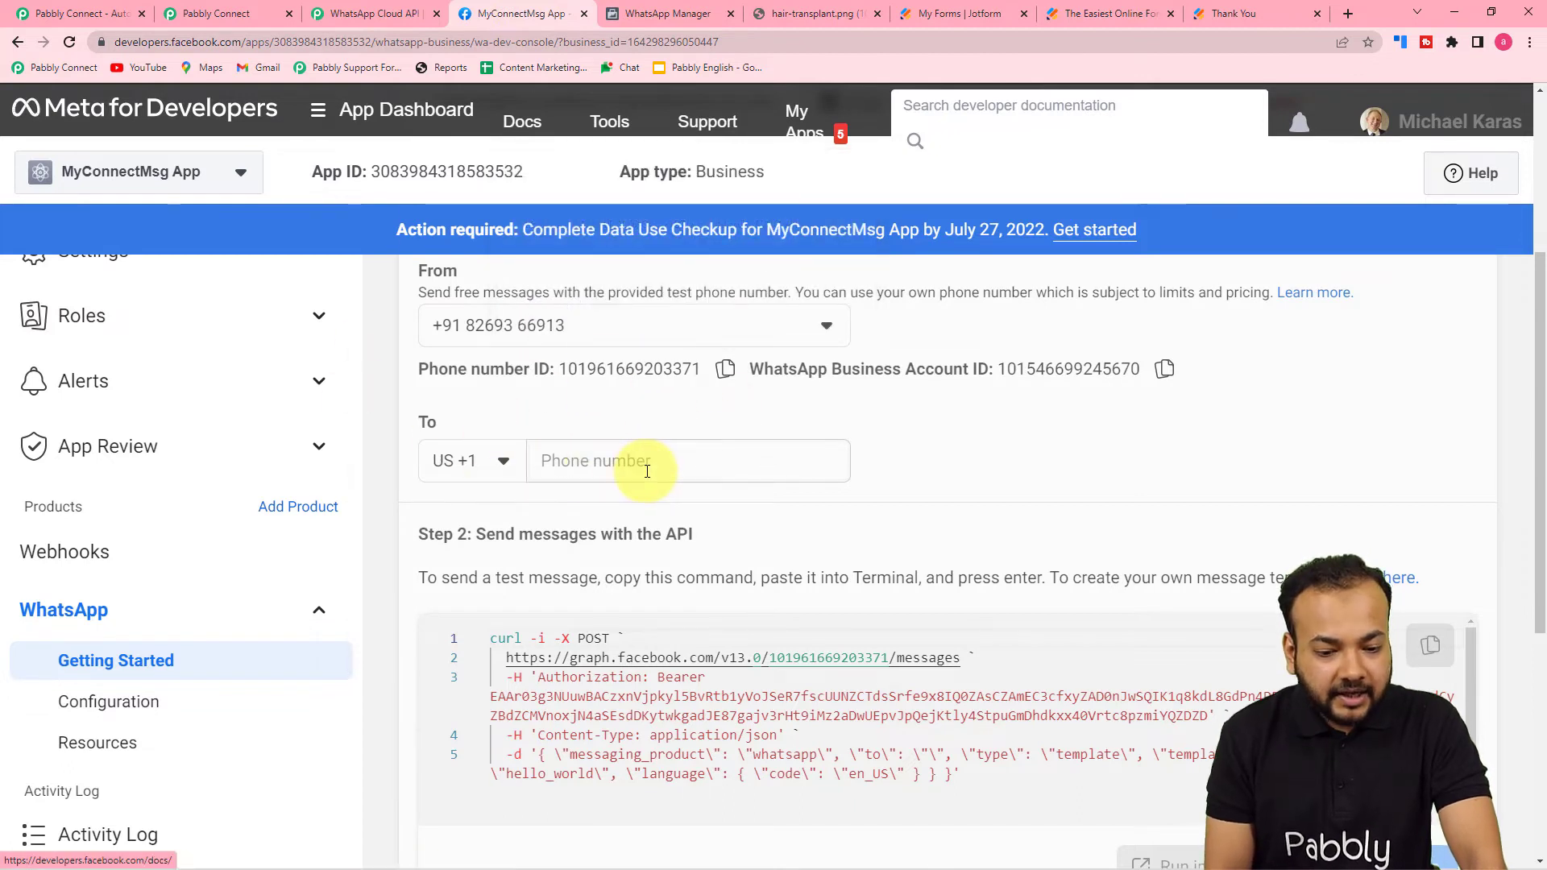
pyautogui.scroll(-2, 647, 472)
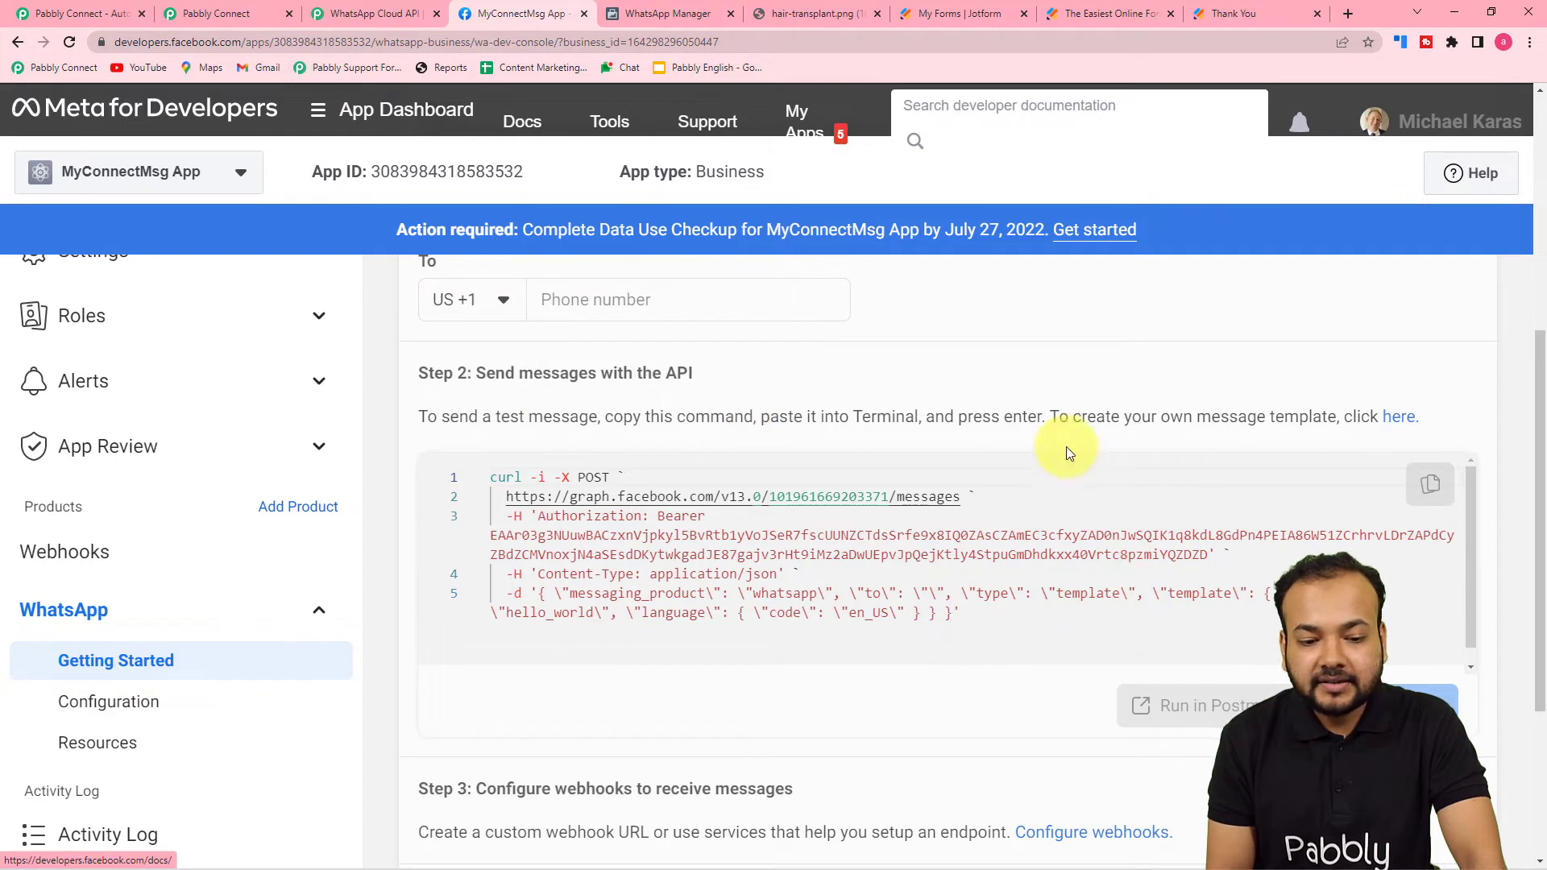
pyautogui.click(1400, 423)
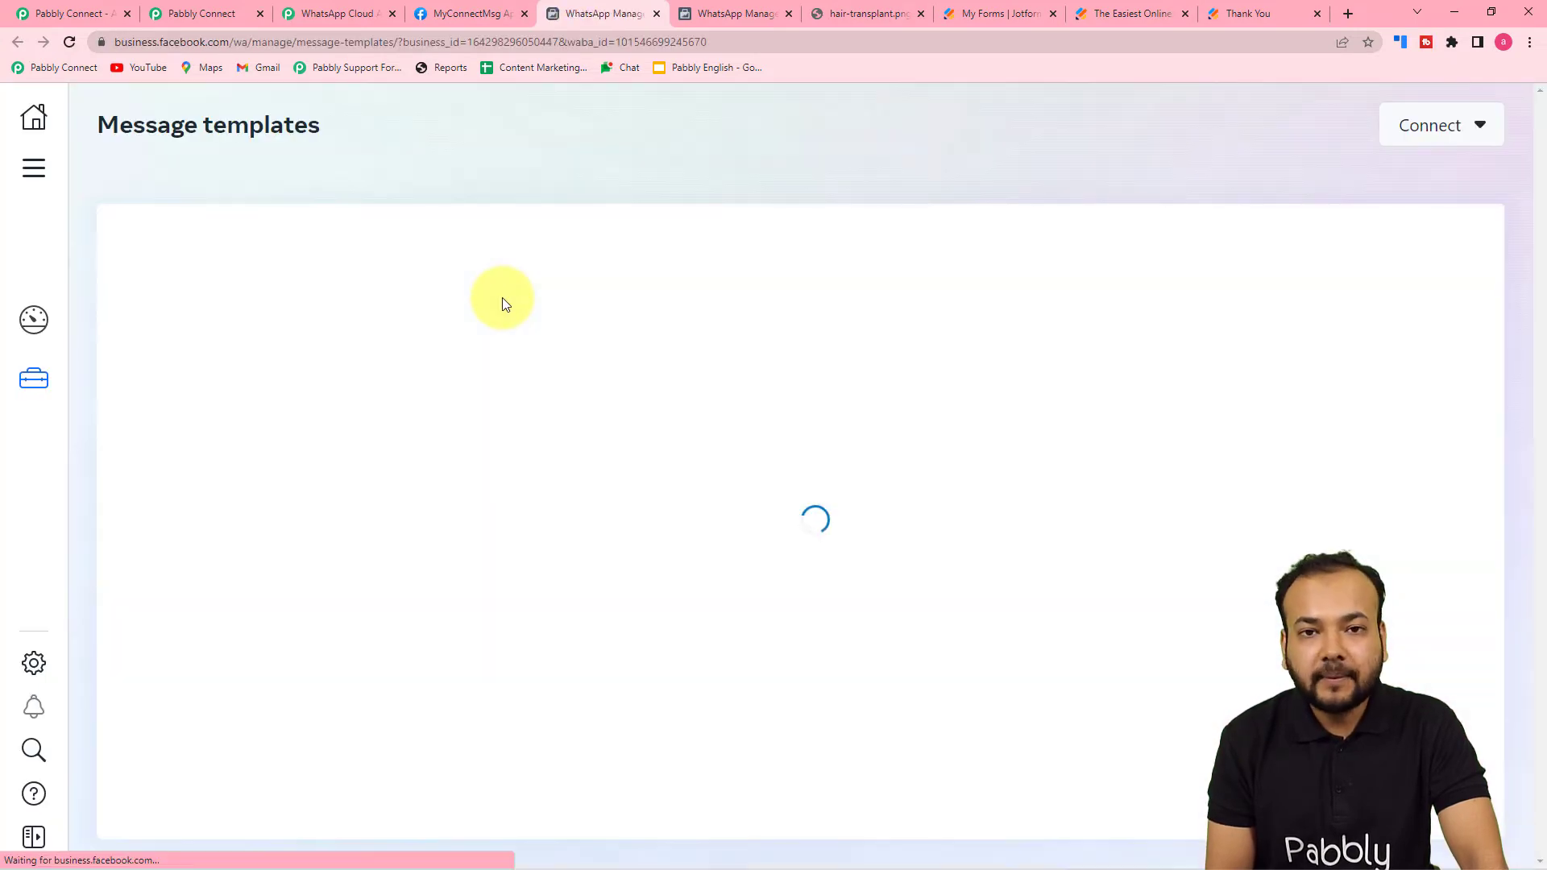
# Review the send_brochure_img template's image header and body text with {{2}} and {{3}} variables.
pyautogui.scroll(-6, 503, 394)
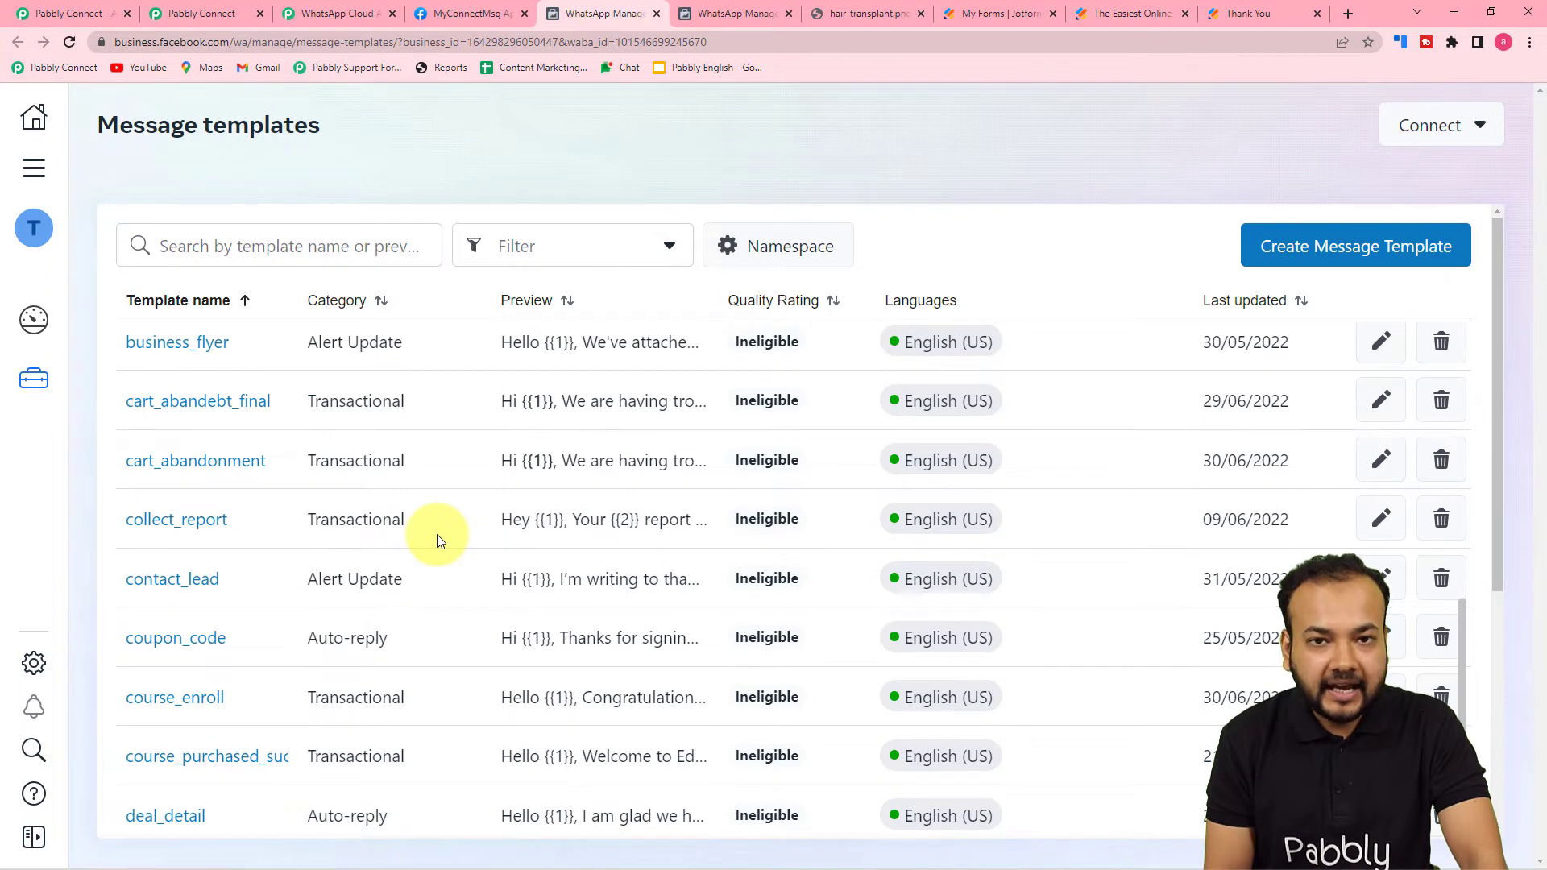
pyautogui.scroll(-2, 437, 538)
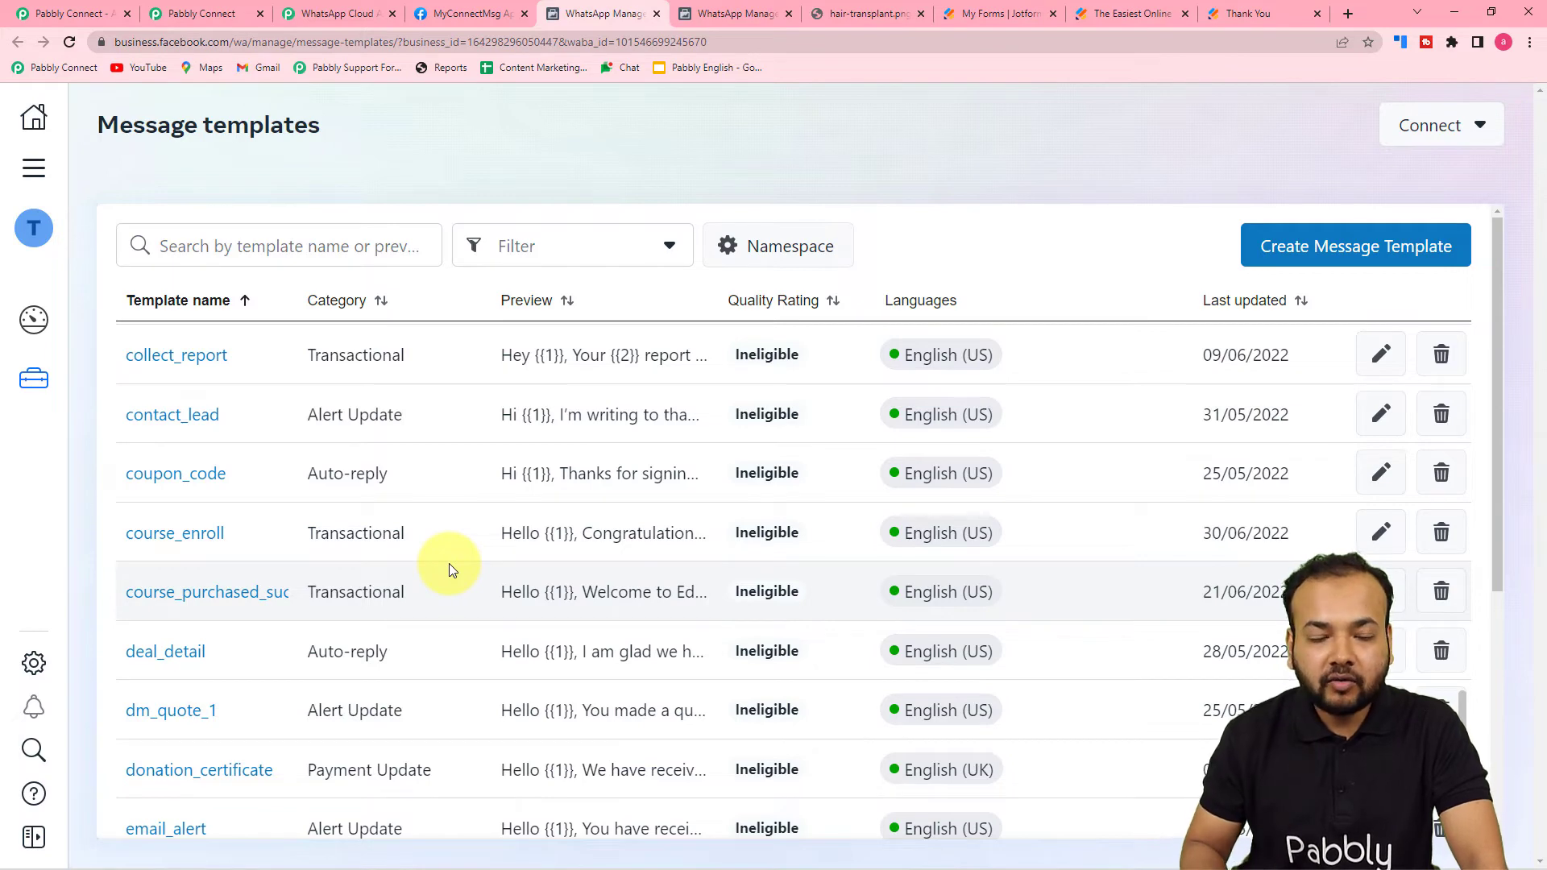
pyautogui.click(727, 14)
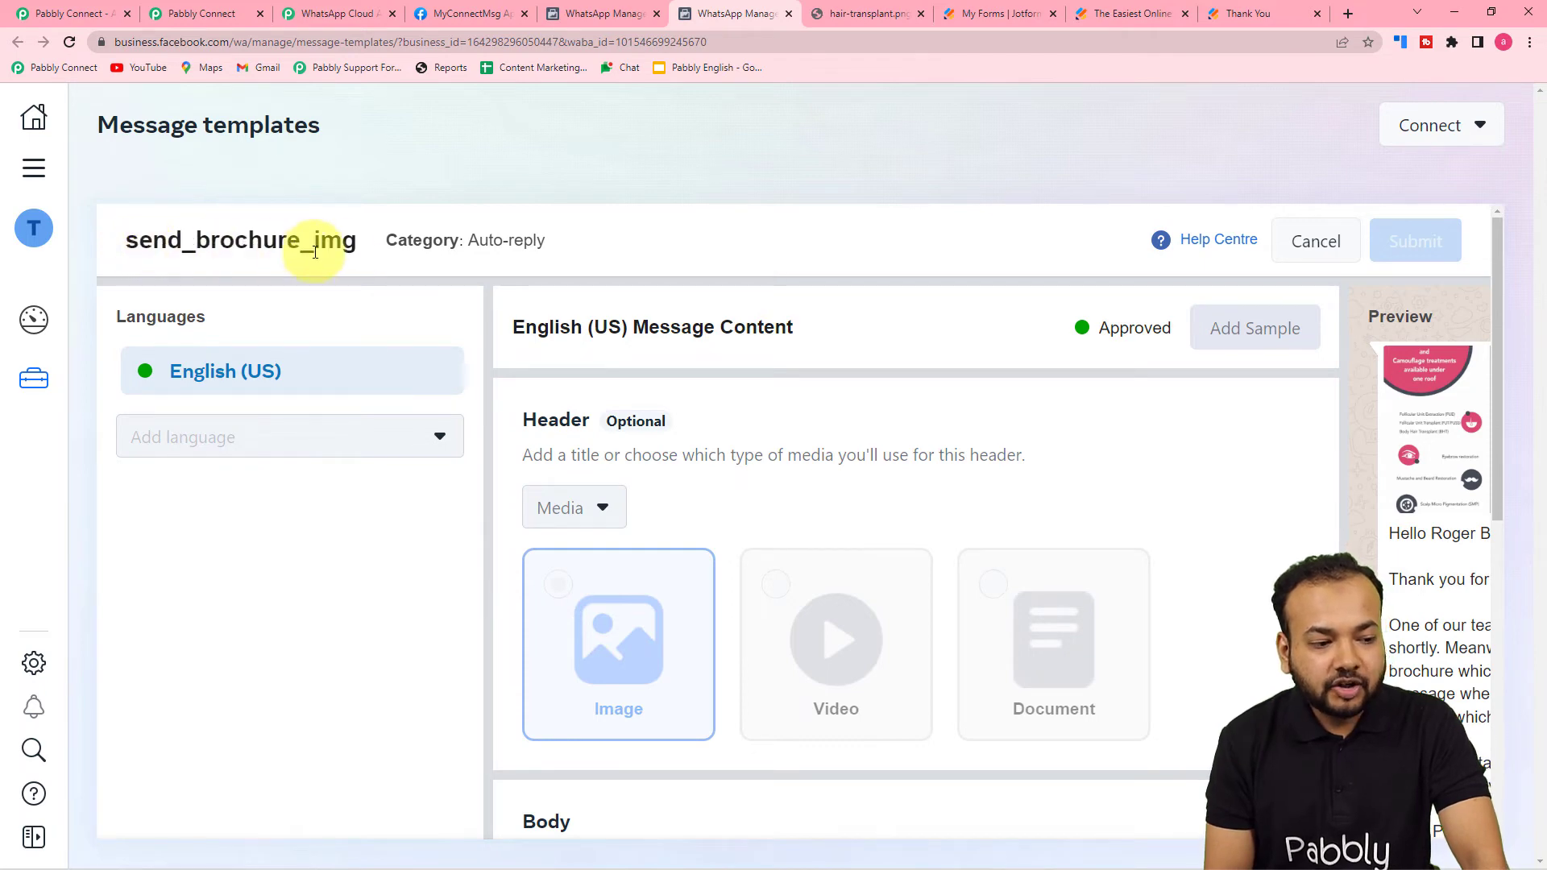
pyautogui.scroll(-4, 586, 536)
pyautogui.scroll(-8, 602, 684)
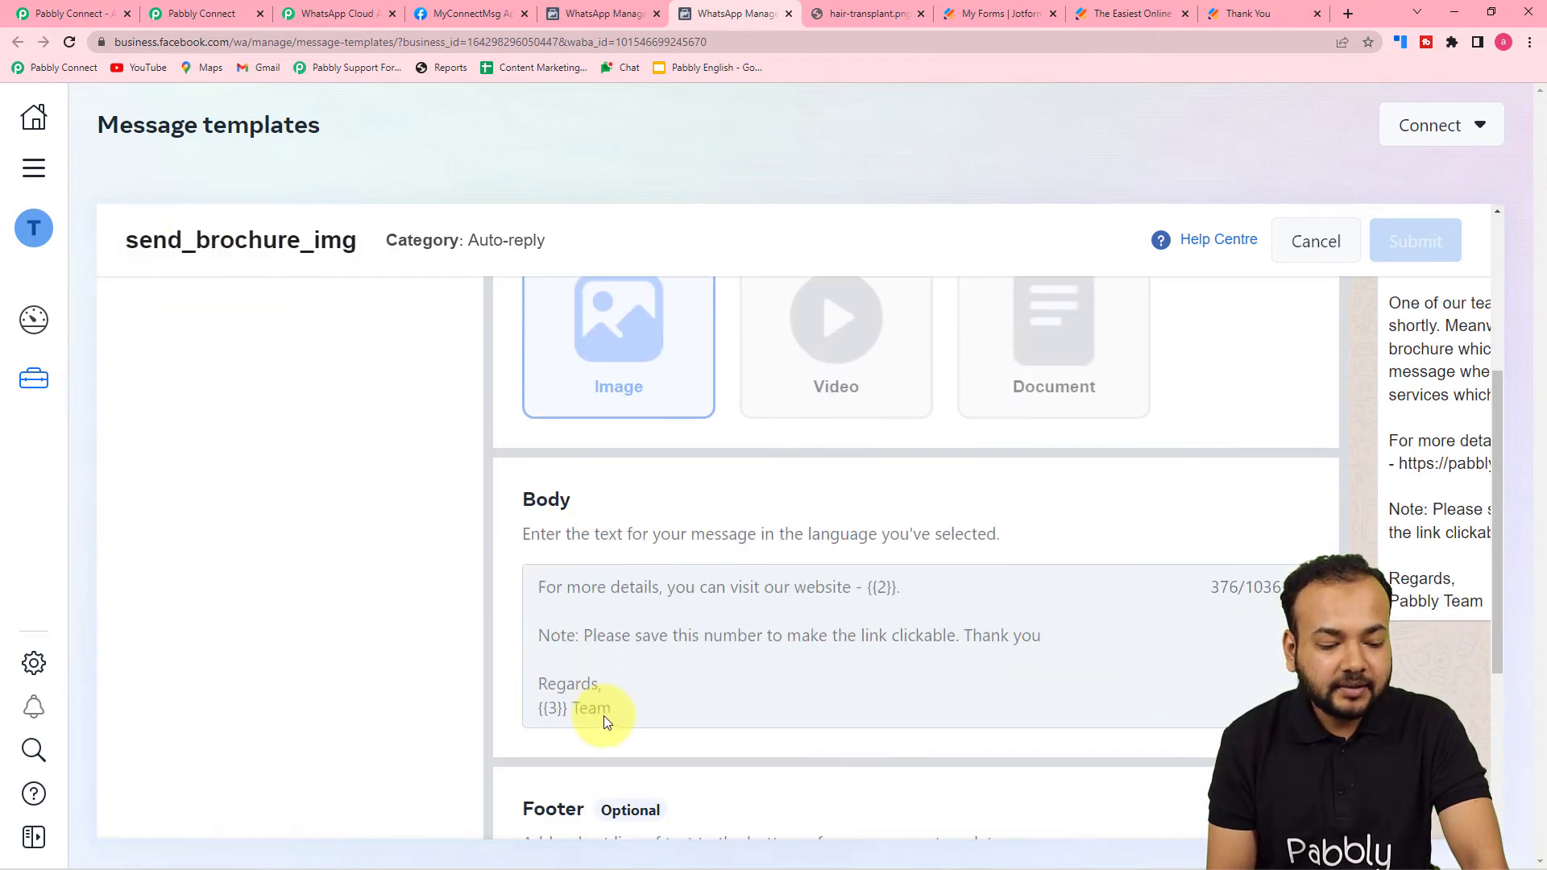
pyautogui.hscroll(3, 819, 829)
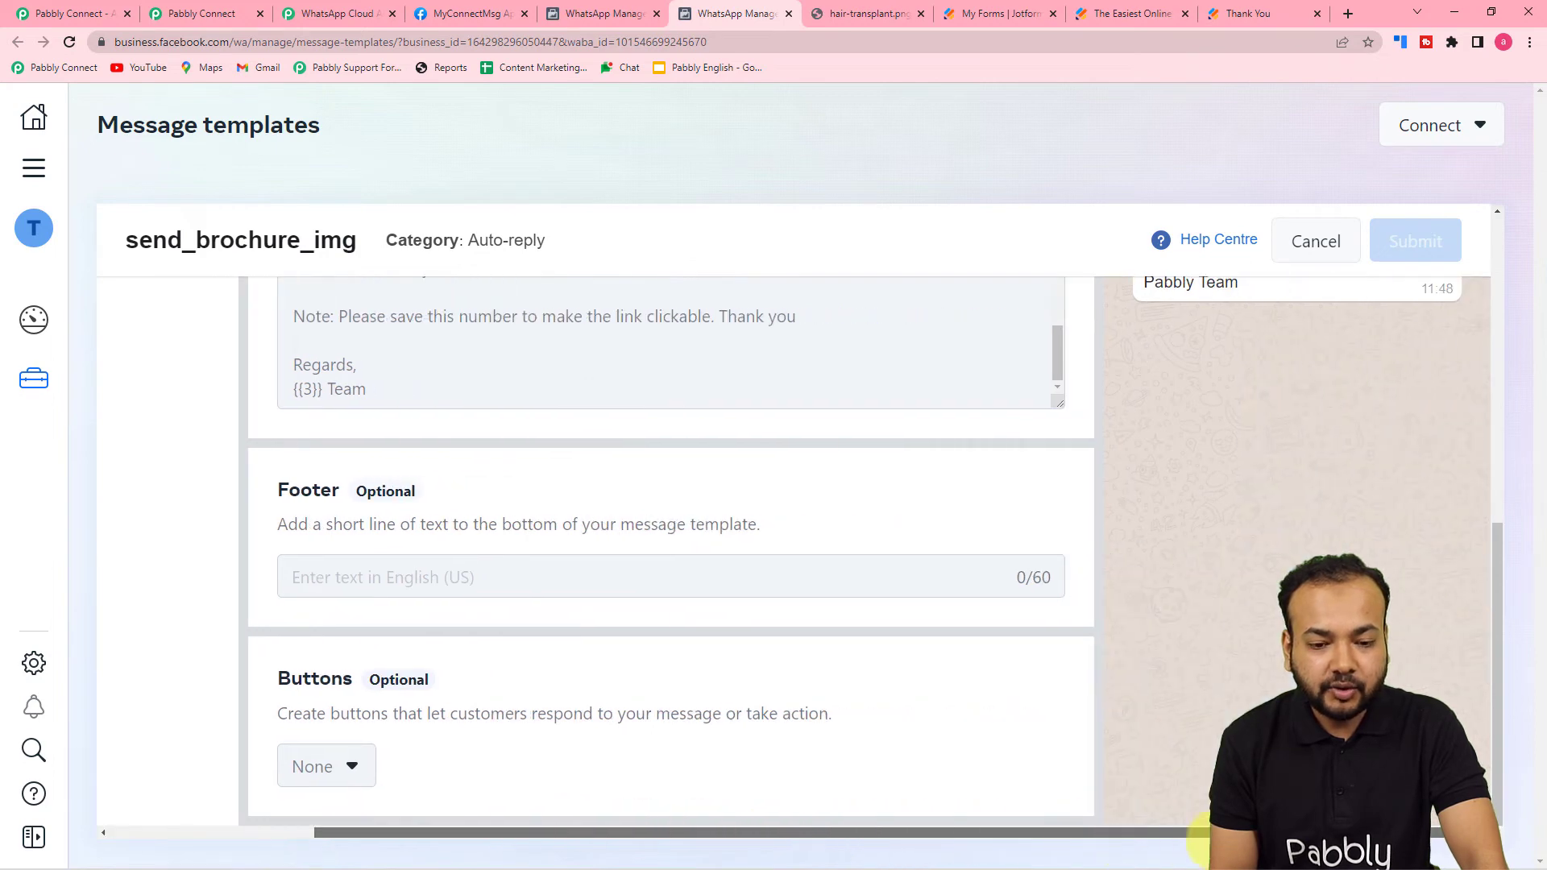
pyautogui.scroll(10, 1344, 454)
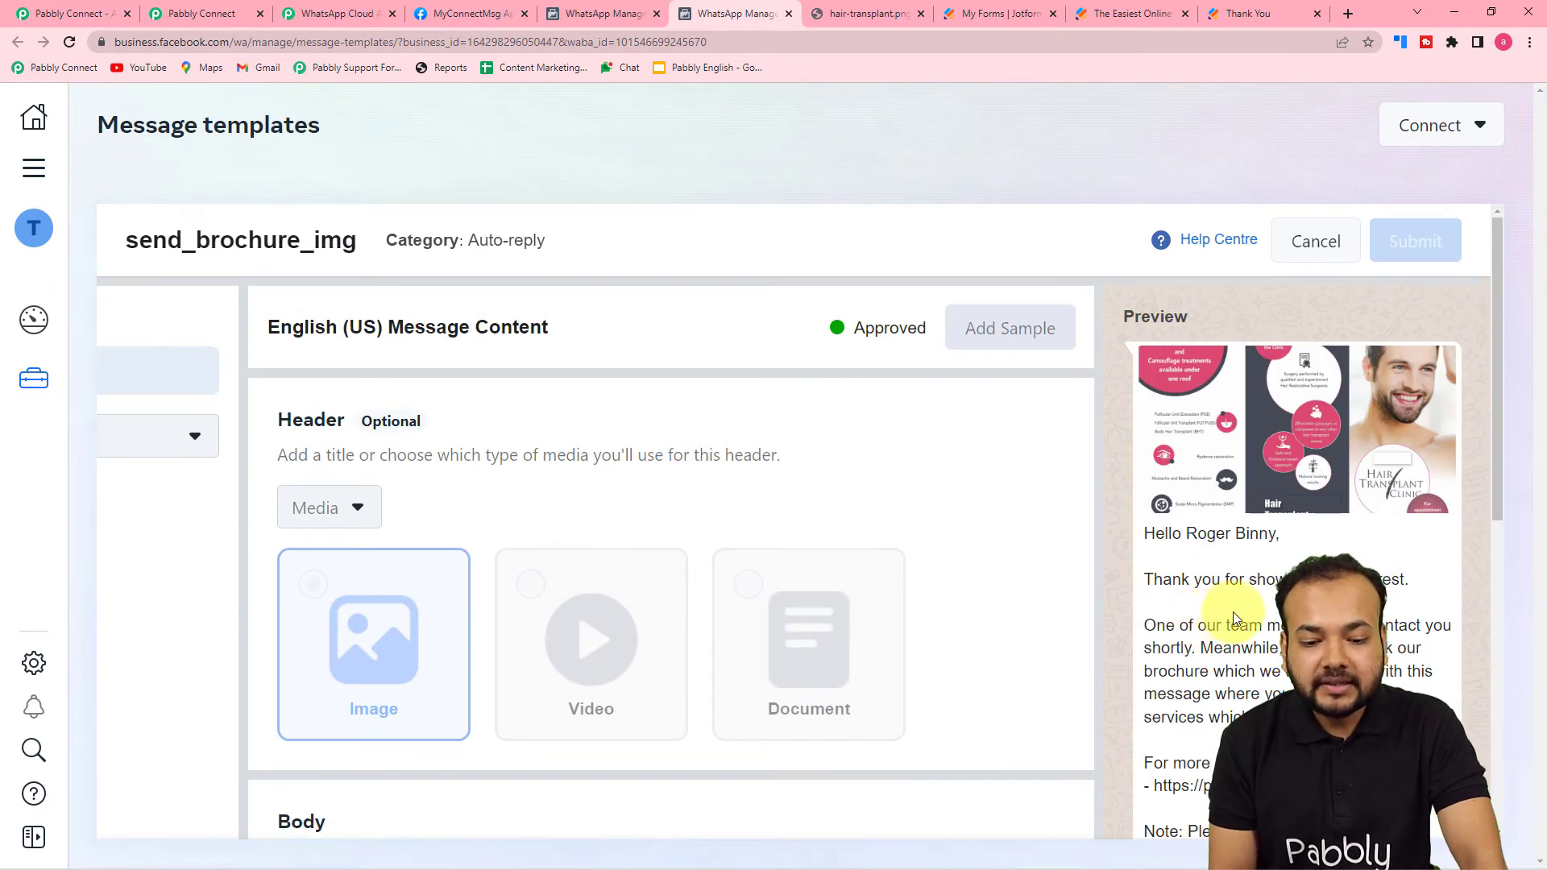
pyautogui.scroll(-1, 1233, 611)
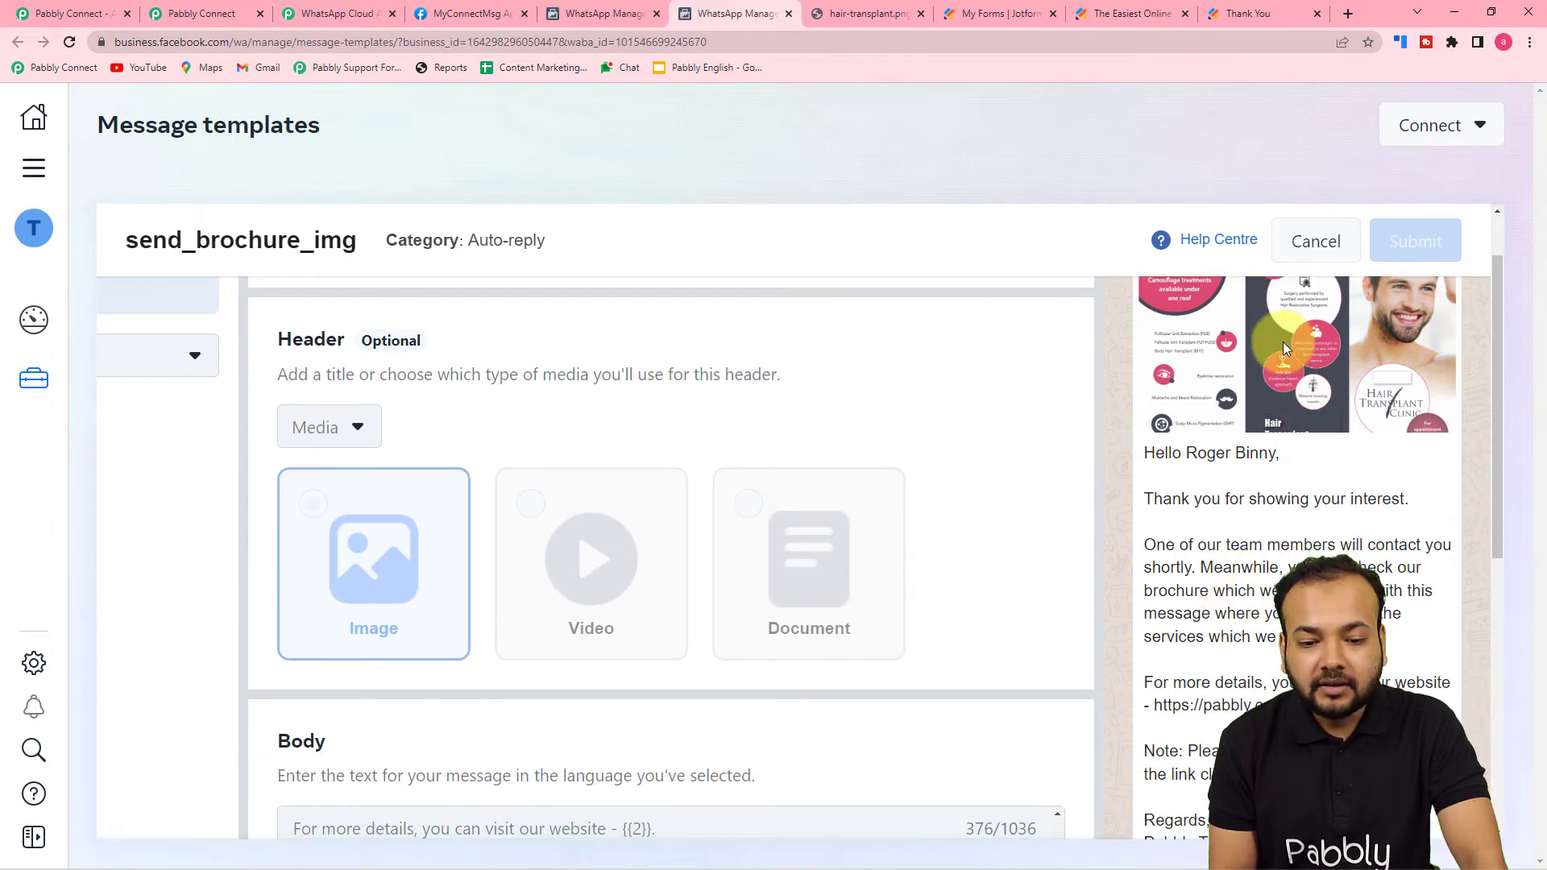
pyautogui.scroll(-1, 1351, 414)
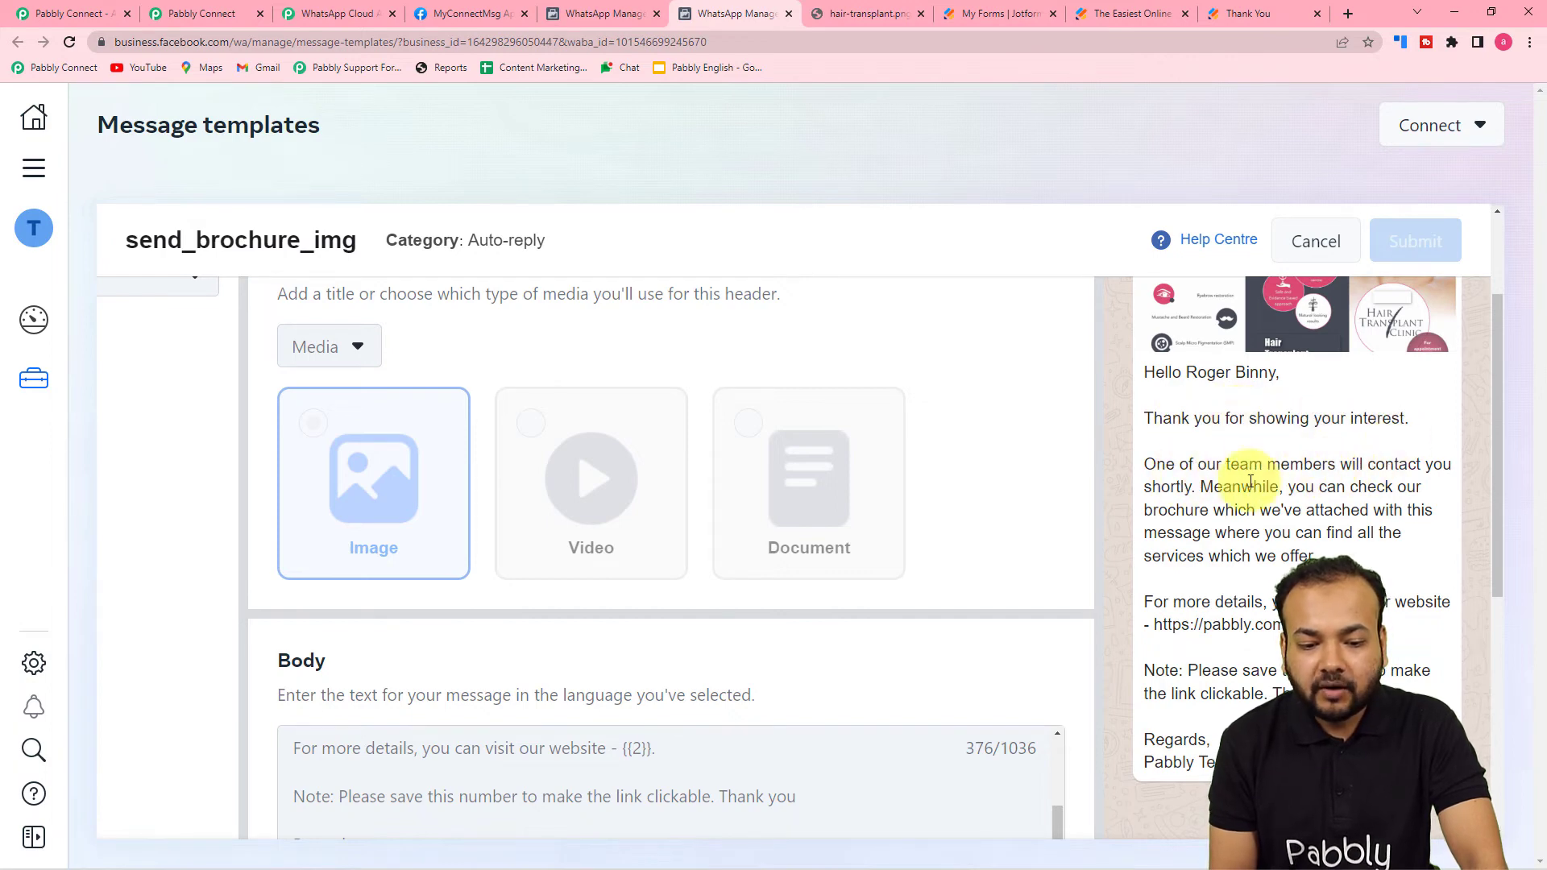
pyautogui.scroll(-1, 1221, 513)
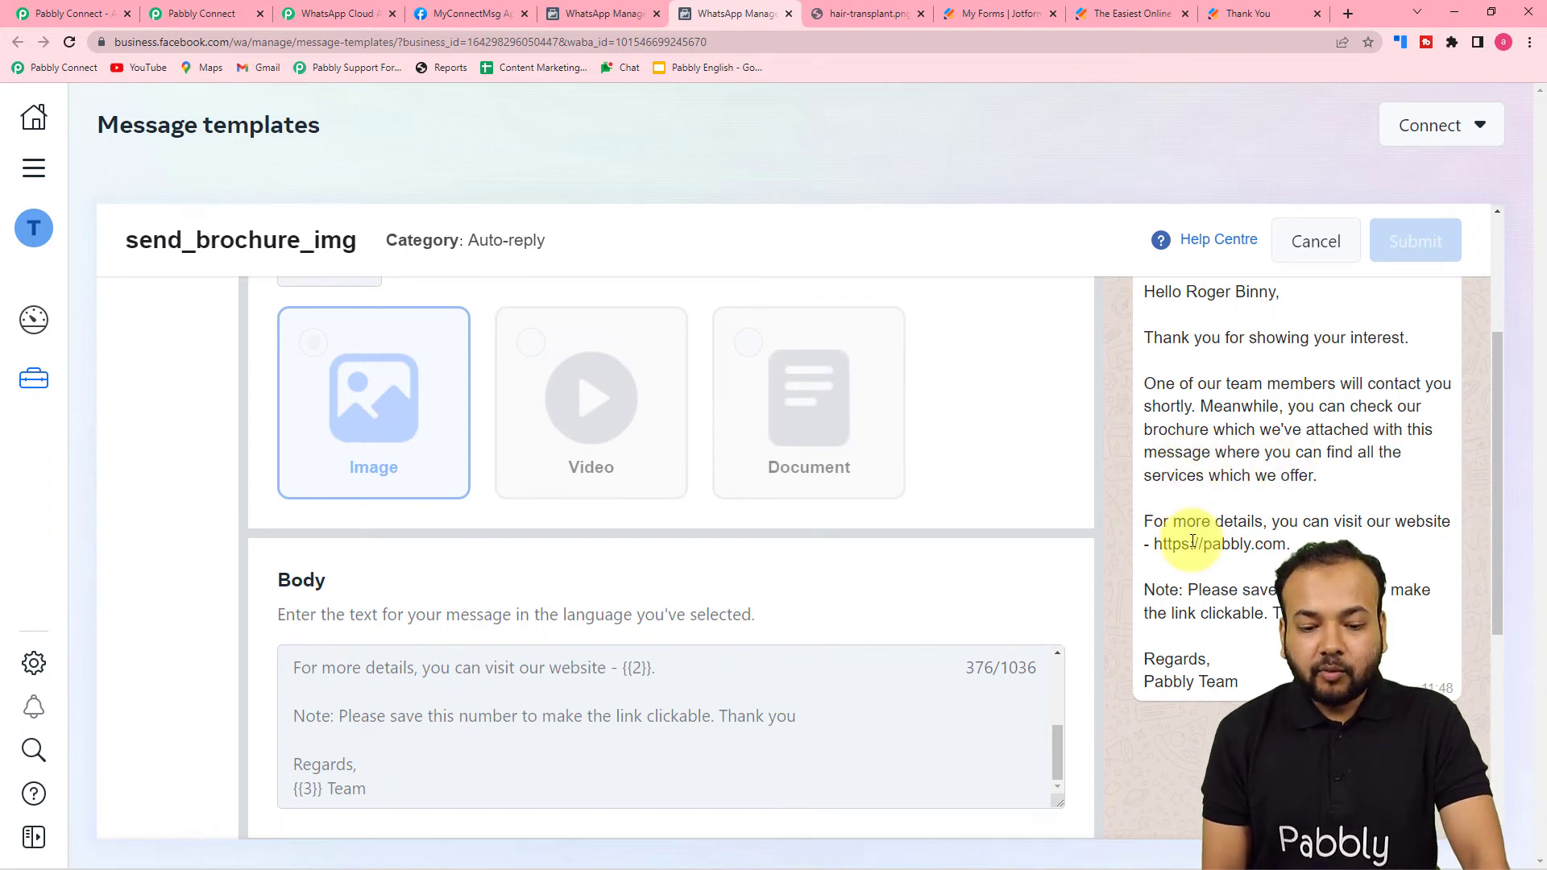
pyautogui.scroll(-1, 1244, 544)
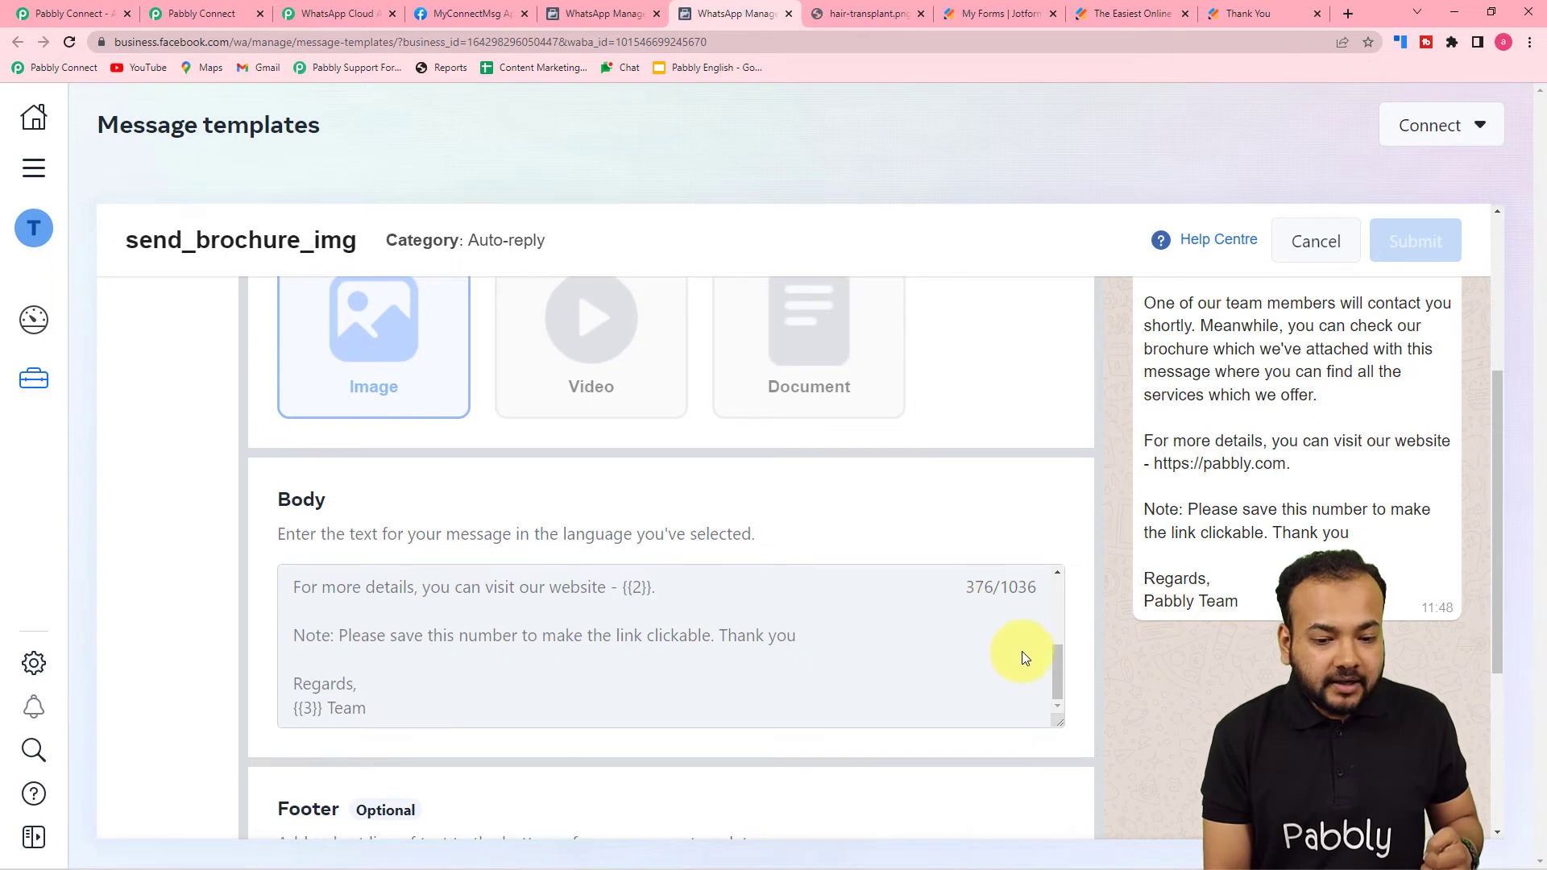
pyautogui.scroll(2, 1110, 615)
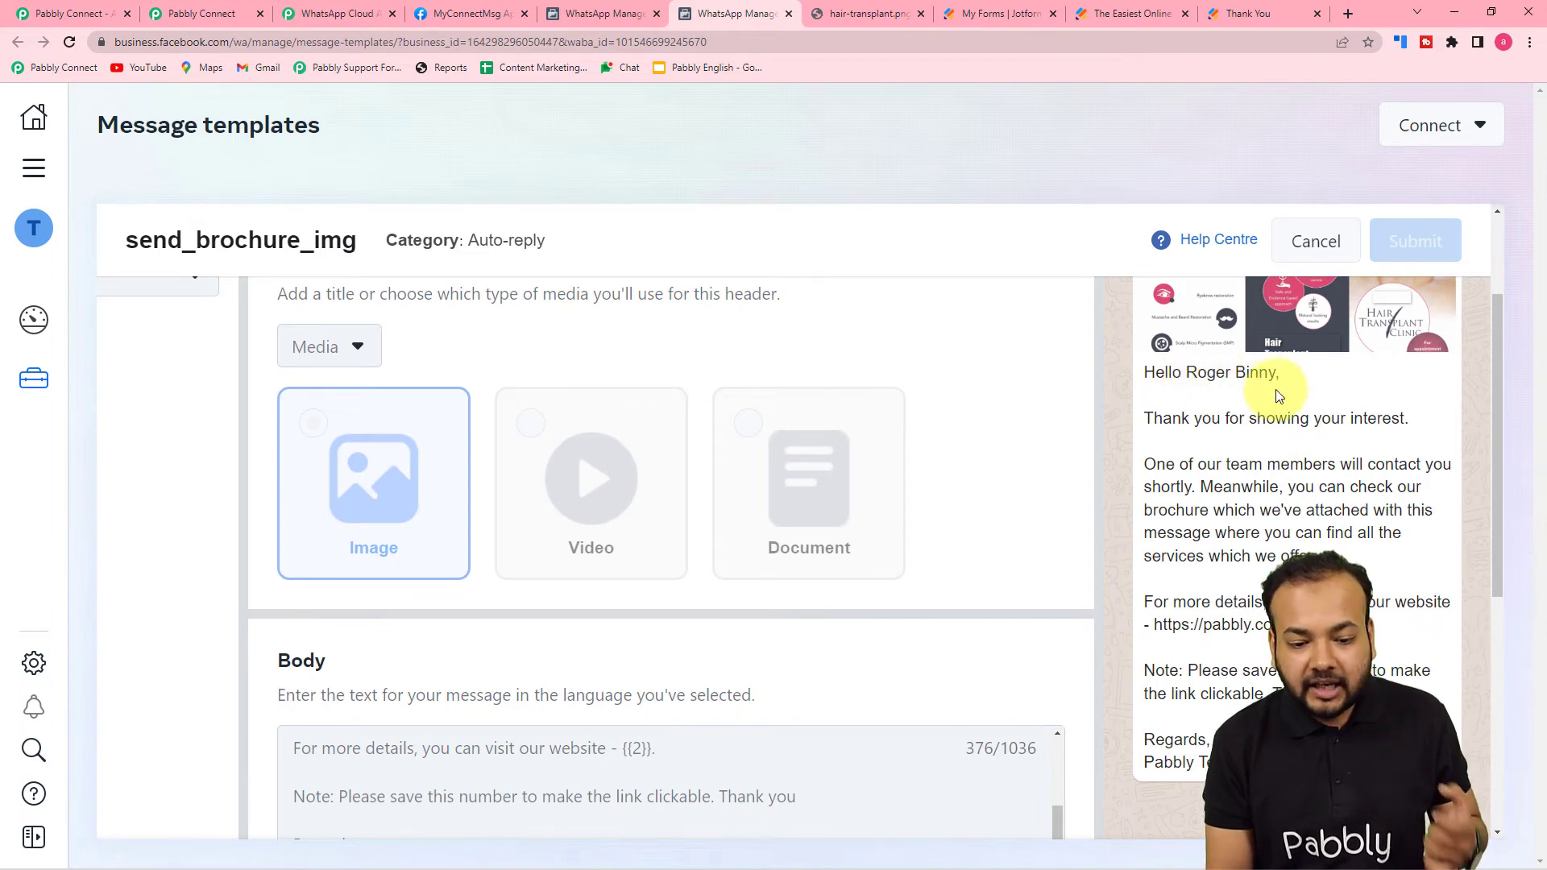
pyautogui.scroll(-2, 964, 595)
pyautogui.scroll(3, 965, 644)
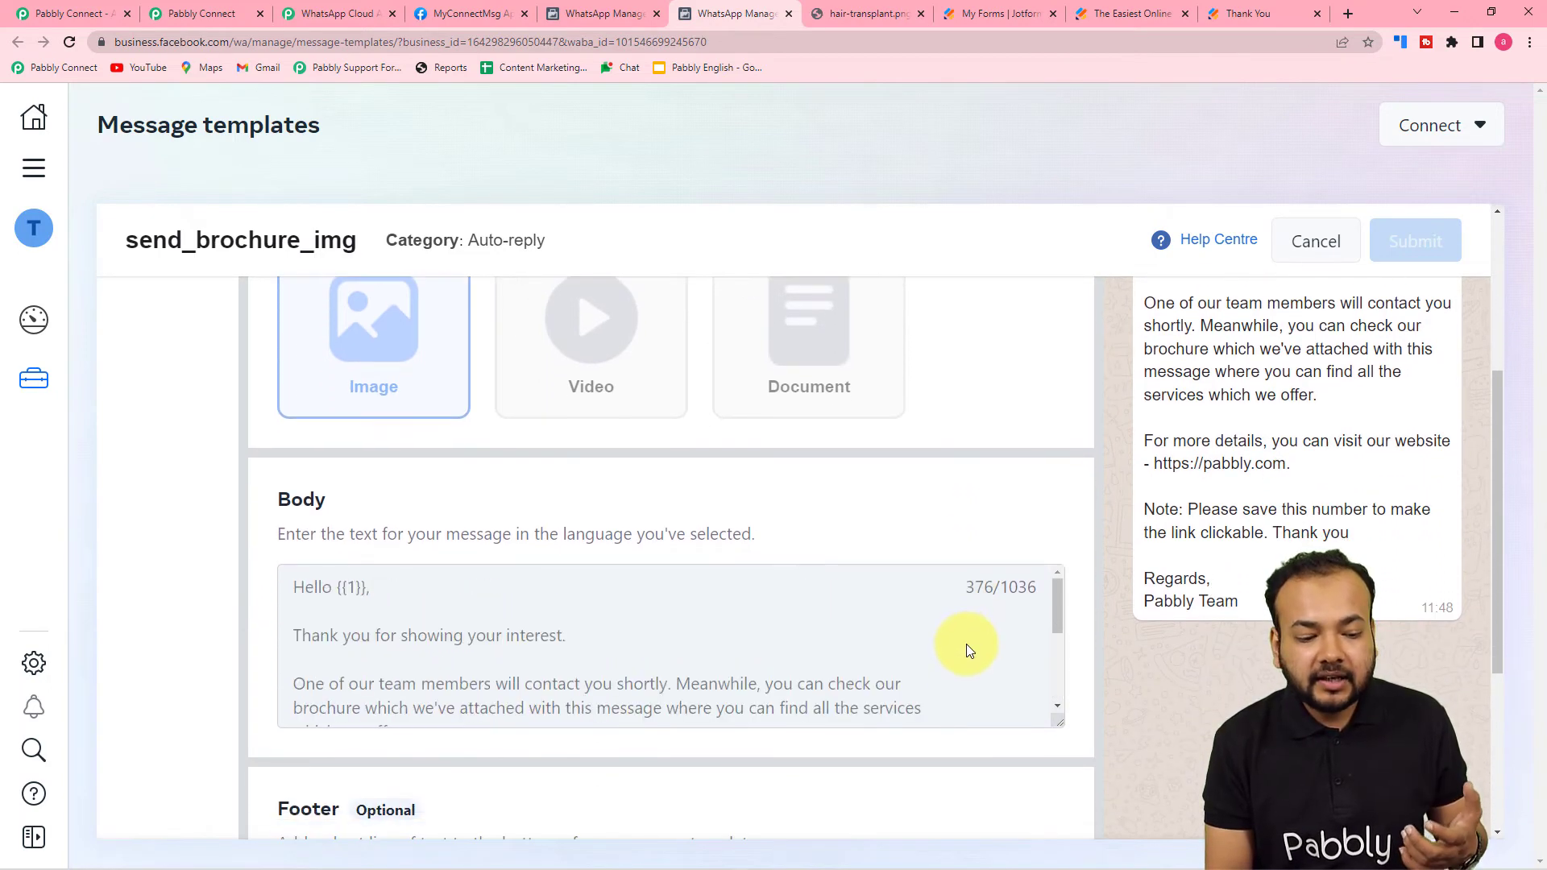
pyautogui.scroll(1, 965, 644)
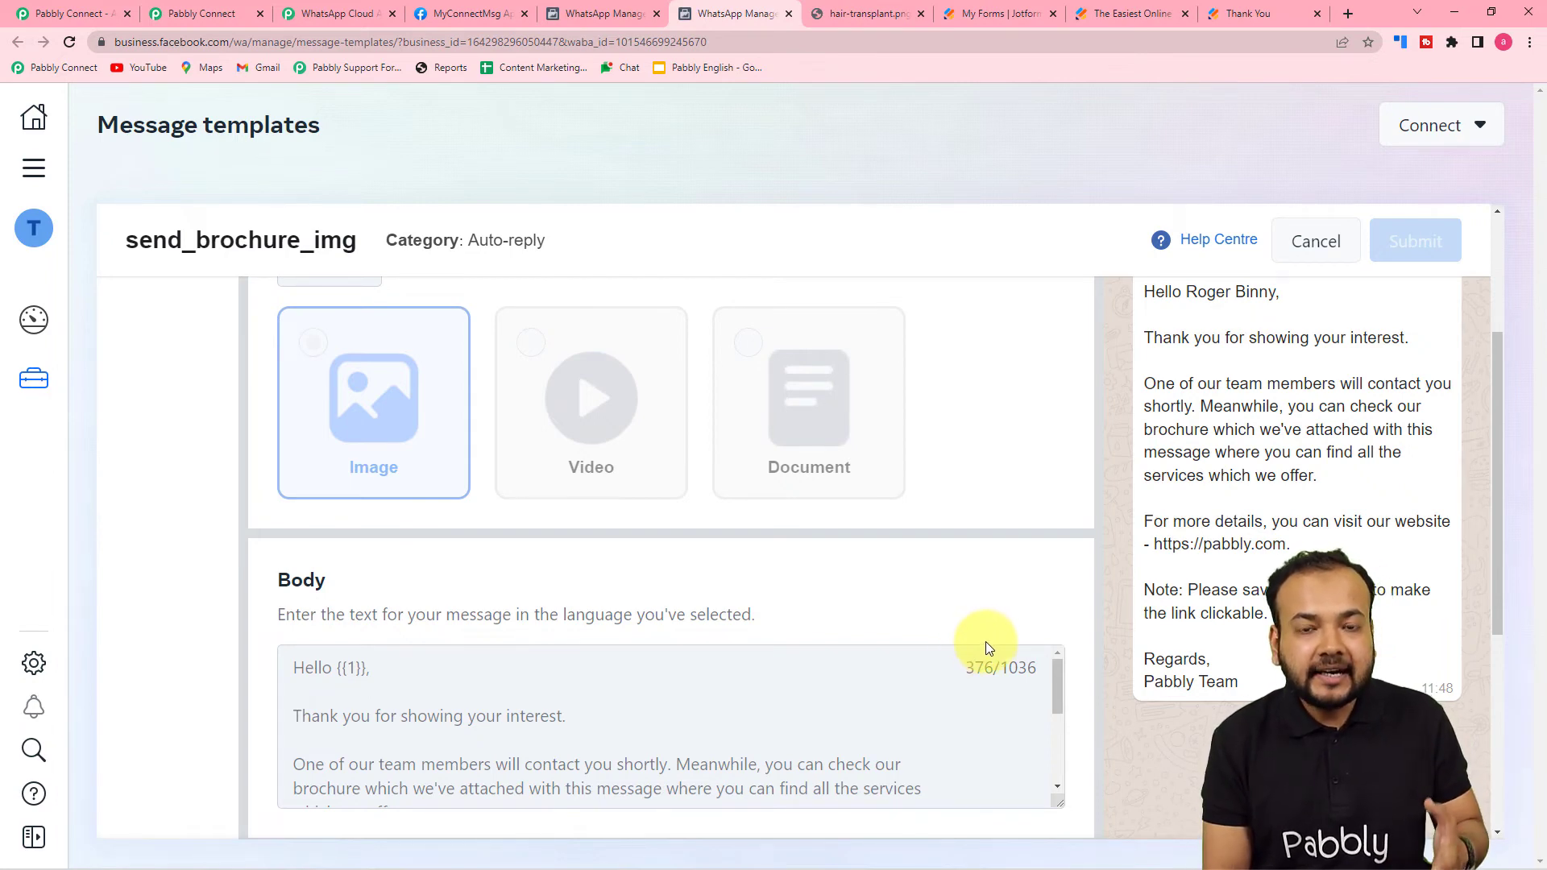
pyautogui.scroll(-1, 985, 642)
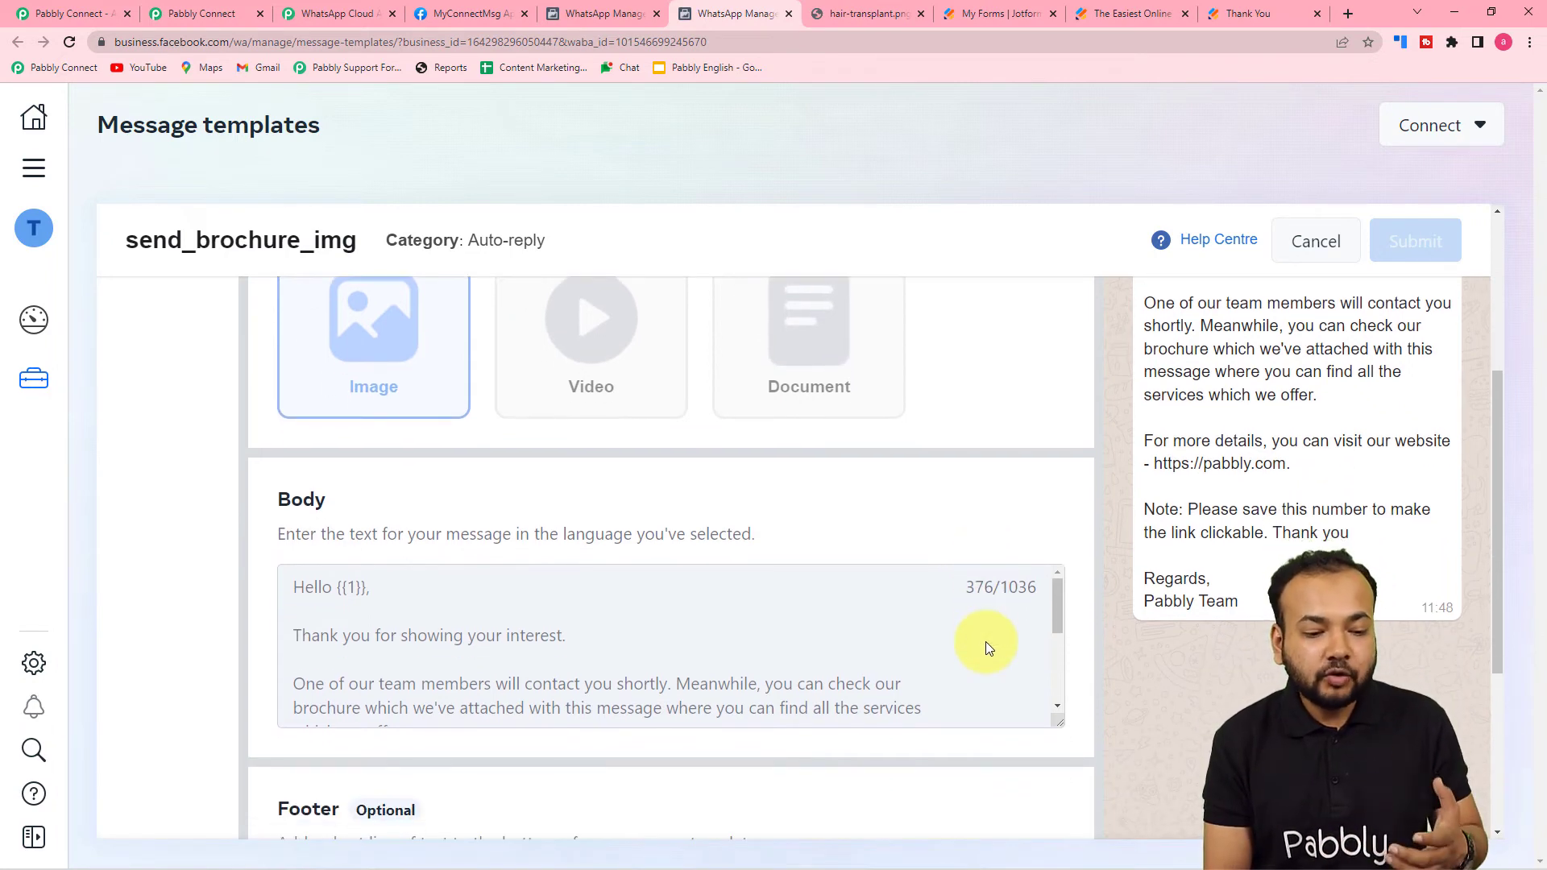
pyautogui.scroll(-1, 984, 641)
pyautogui.scroll(1, 985, 642)
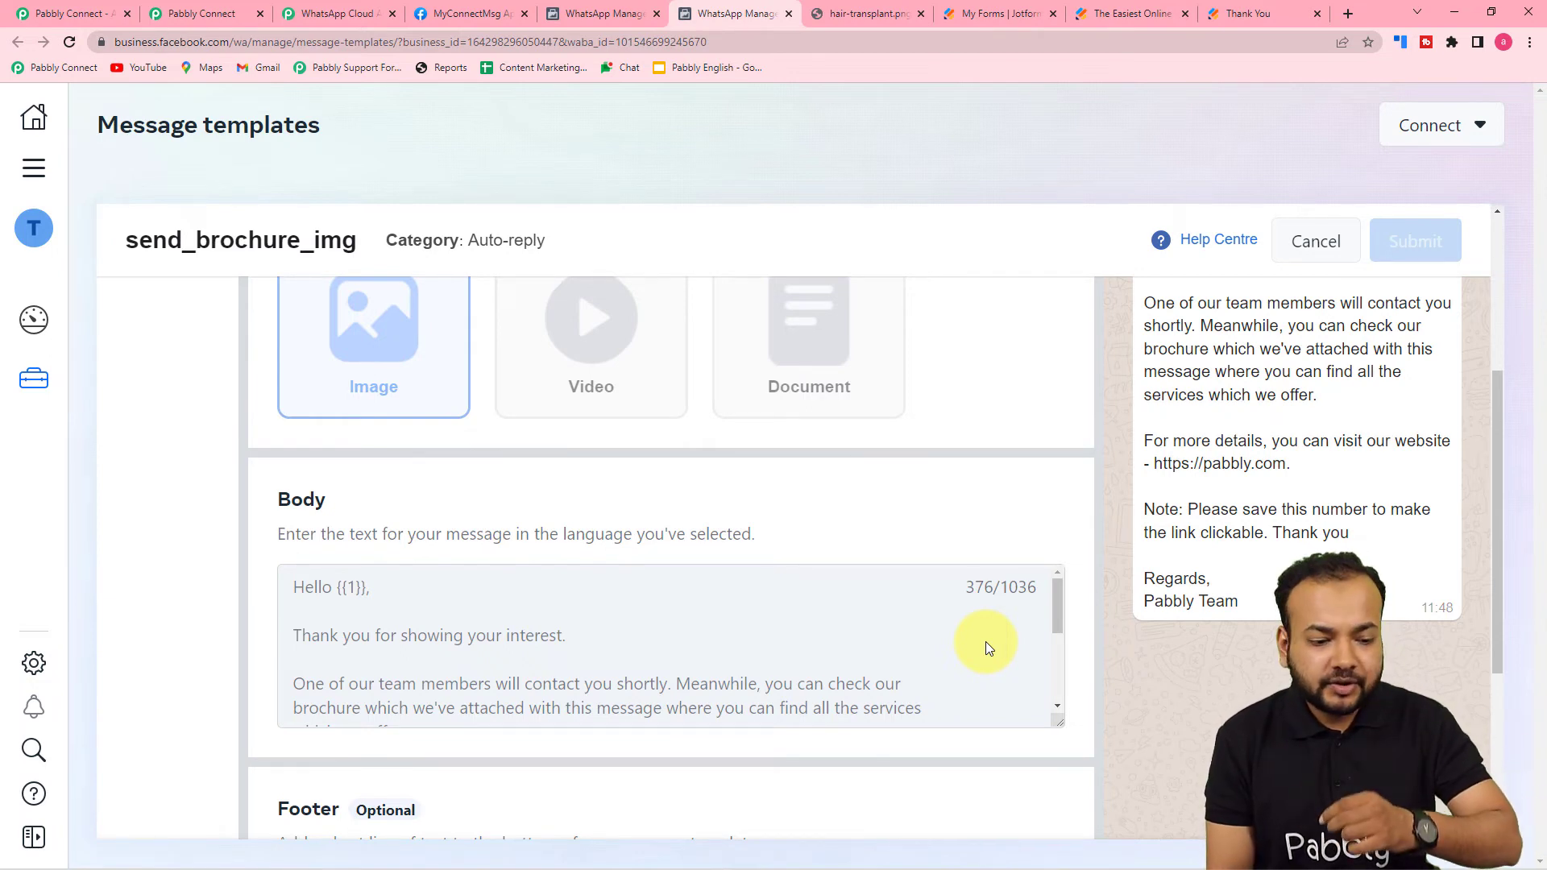
pyautogui.scroll(-2, 224, 600)
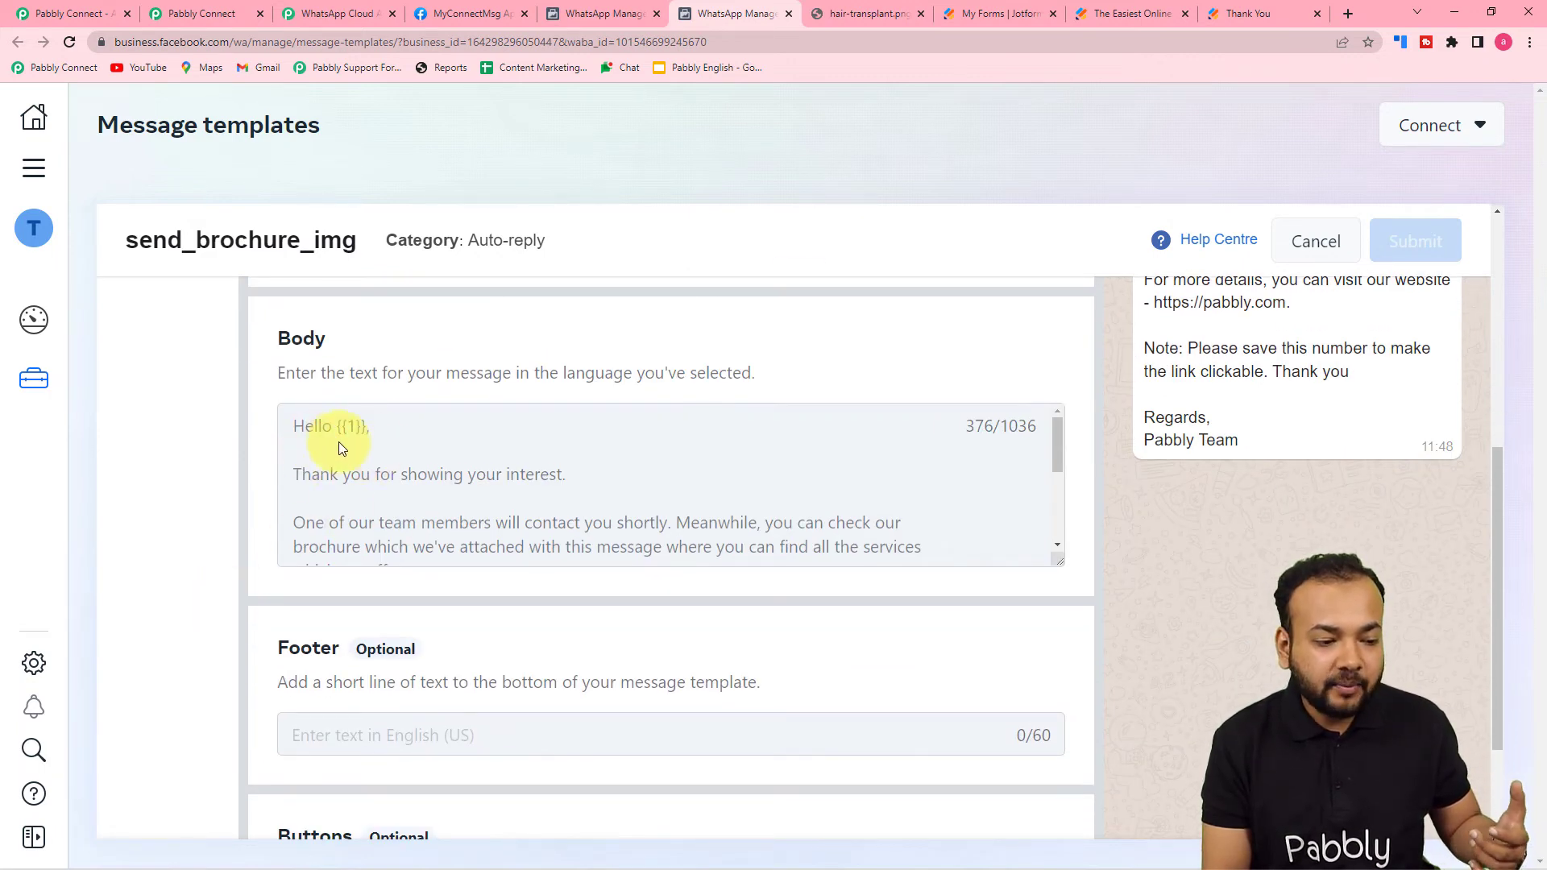
pyautogui.scroll(1, 355, 443)
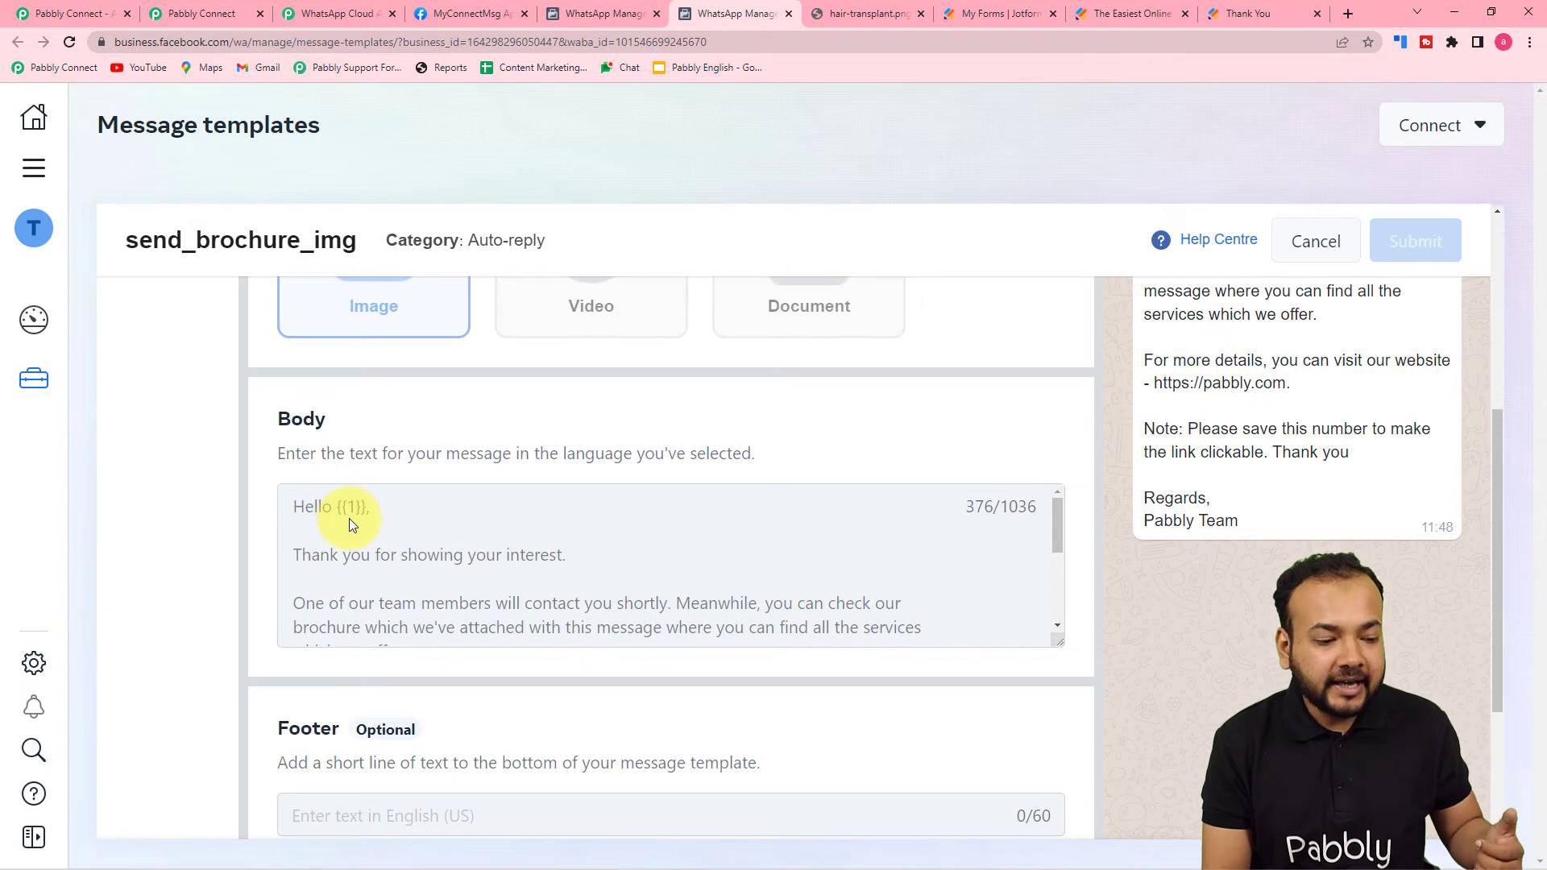
pyautogui.scroll(-3, 350, 519)
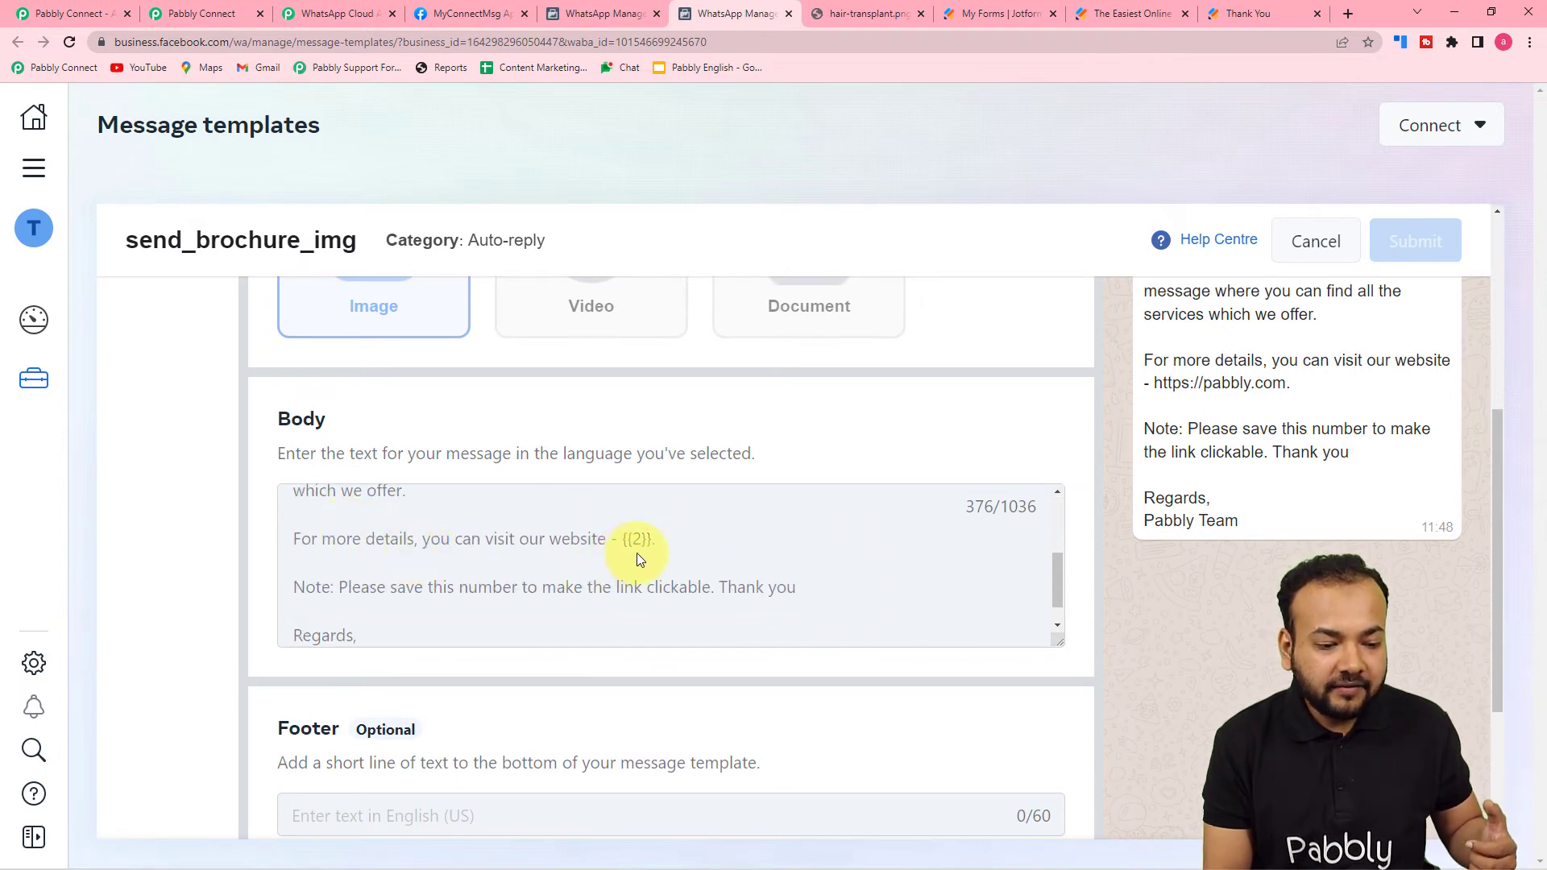
pyautogui.scroll(-1, 626, 547)
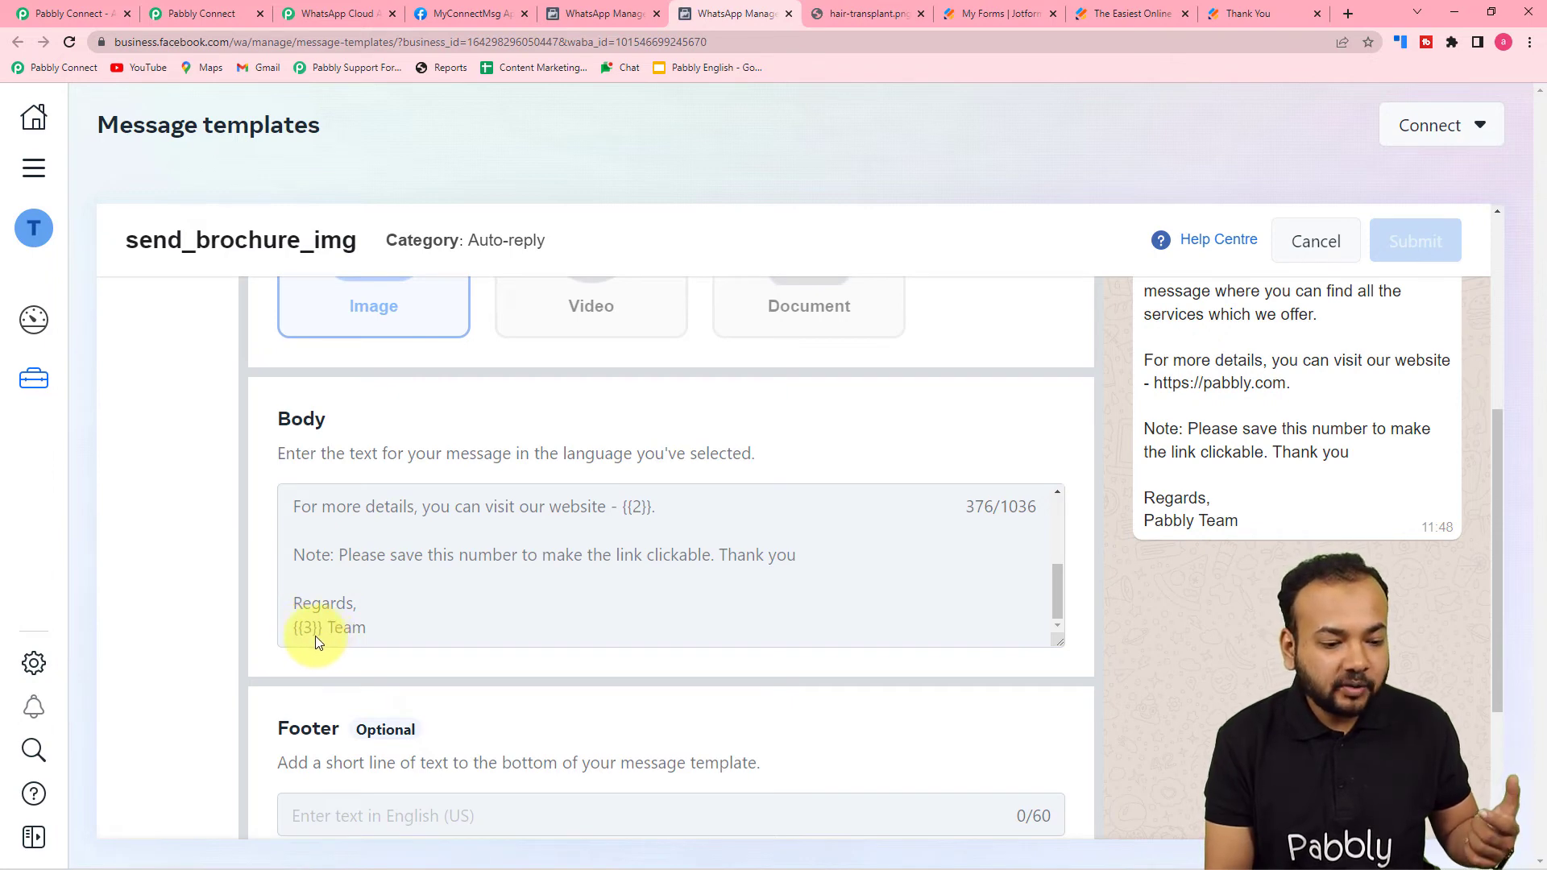
pyautogui.scroll(2, 423, 650)
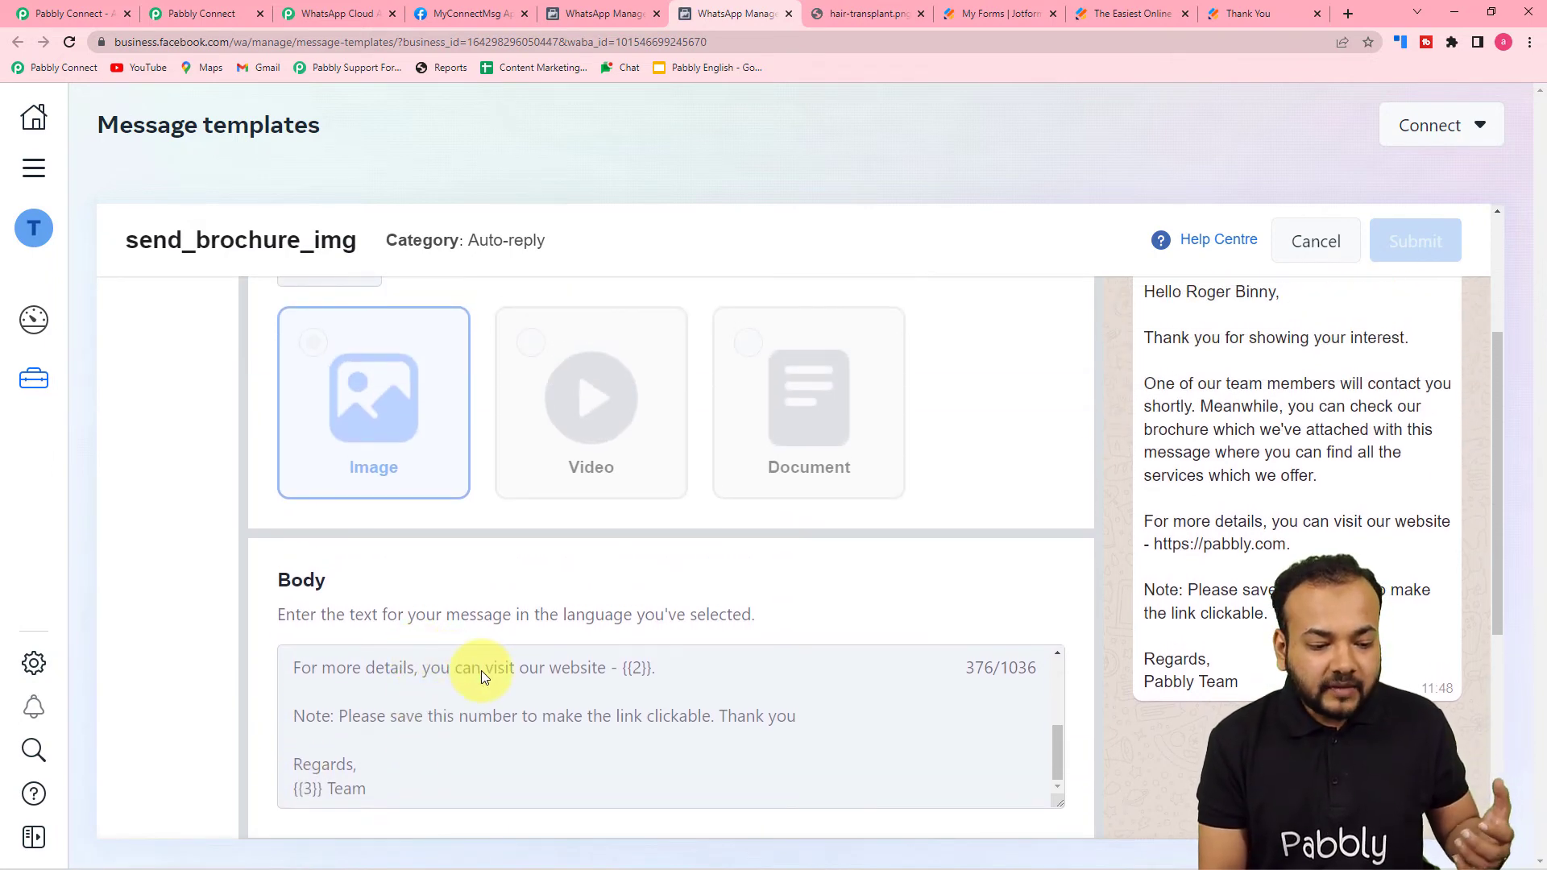
pyautogui.scroll(2, 501, 687)
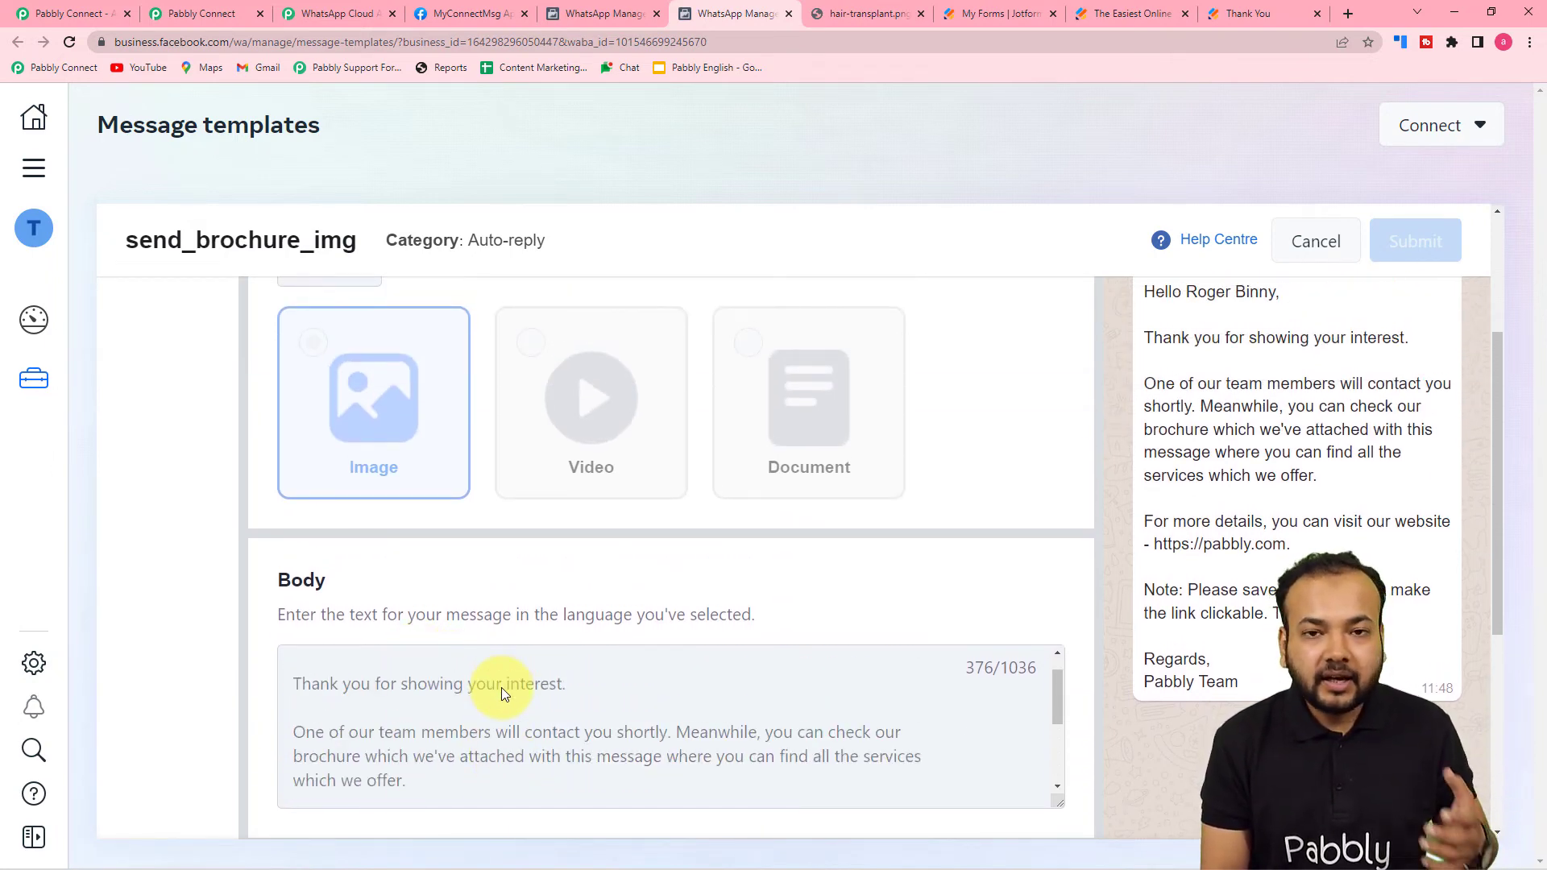
pyautogui.scroll(-2, 501, 688)
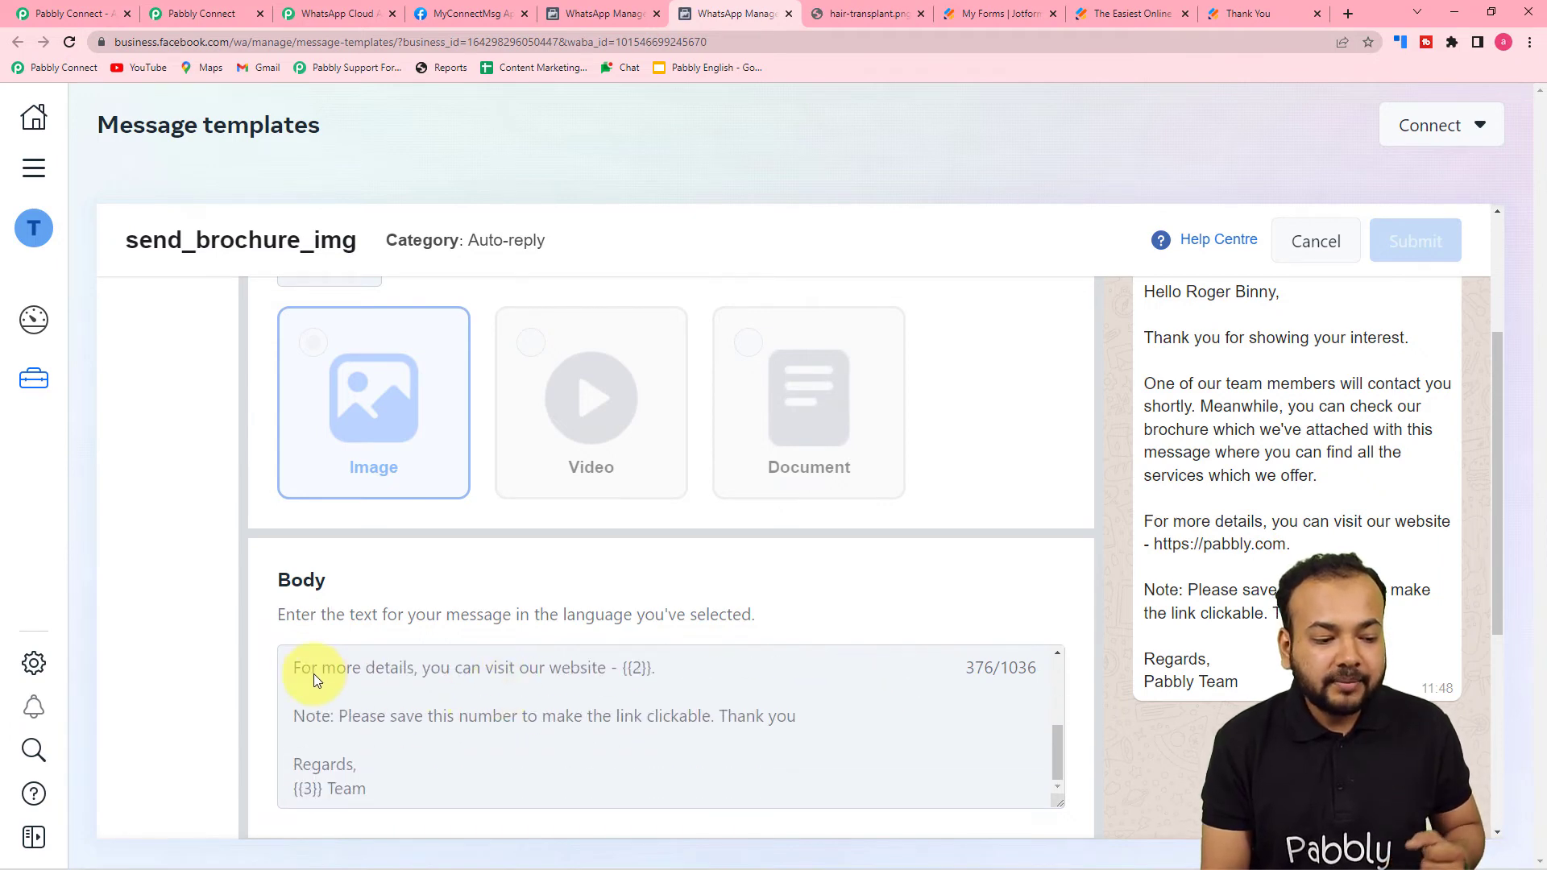
pyautogui.scroll(-2, 207, 665)
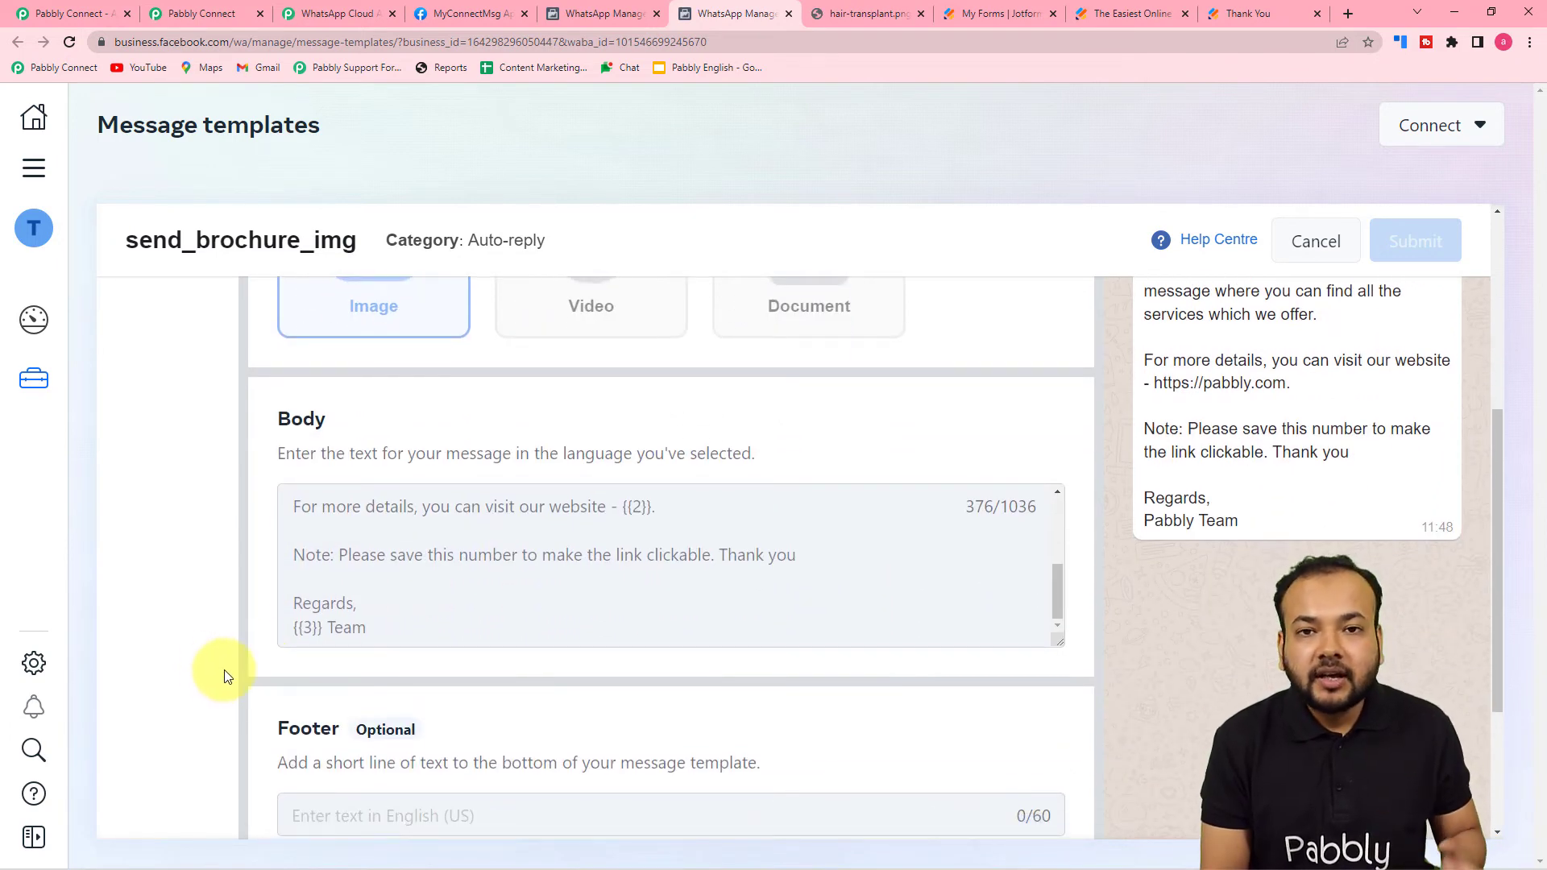
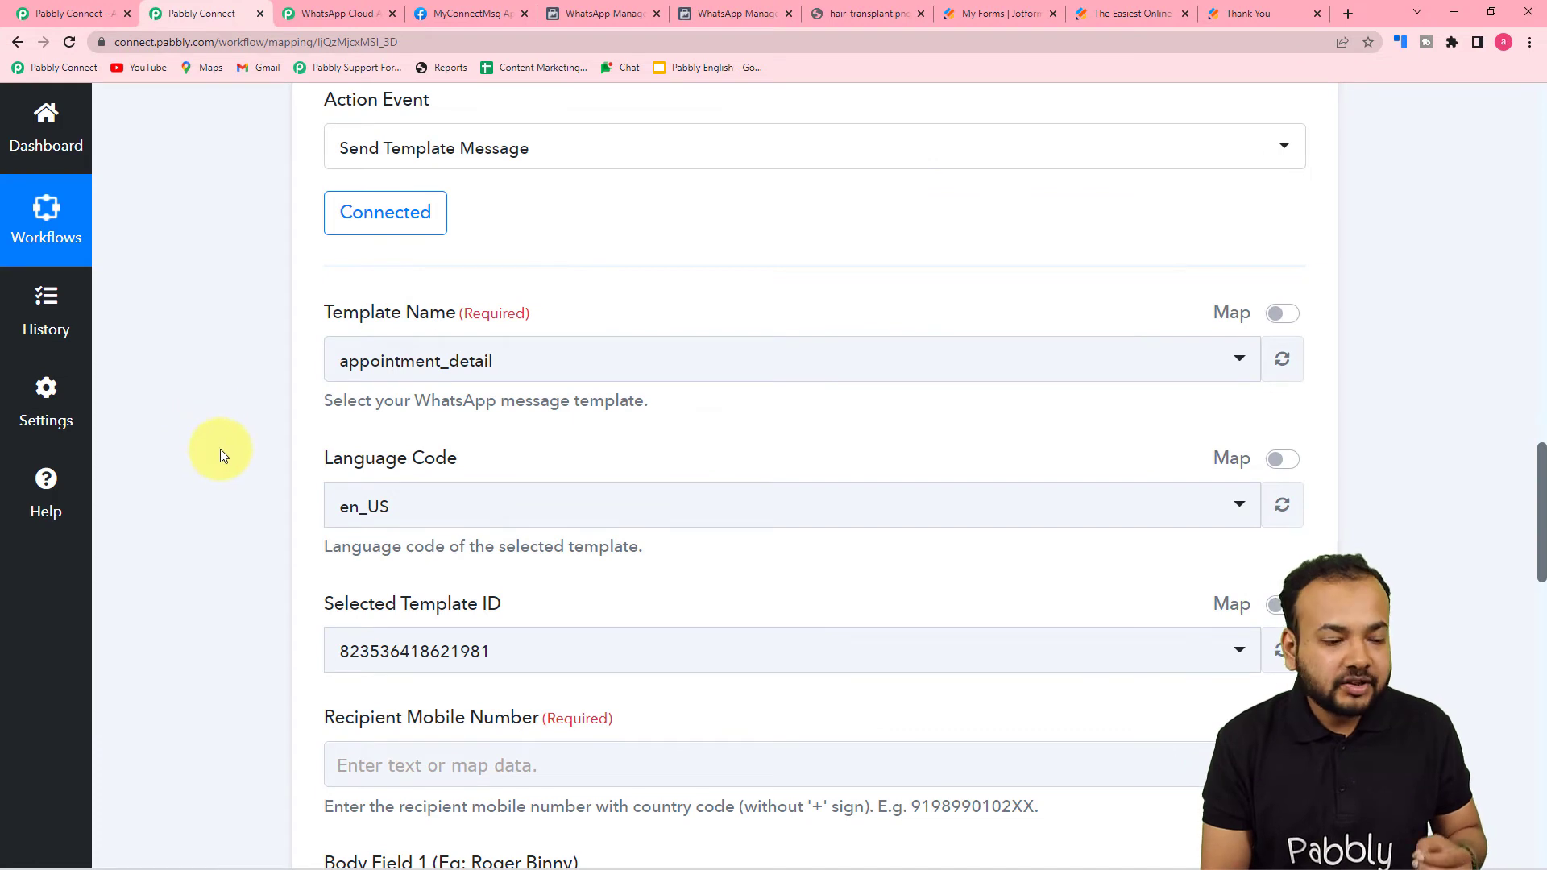
# Search 'sen' in Template Name and choose send_brochure_img, loading en_US and its template ID.
pyautogui.click(525, 371)
pyautogui.scroll(-5, 509, 563)
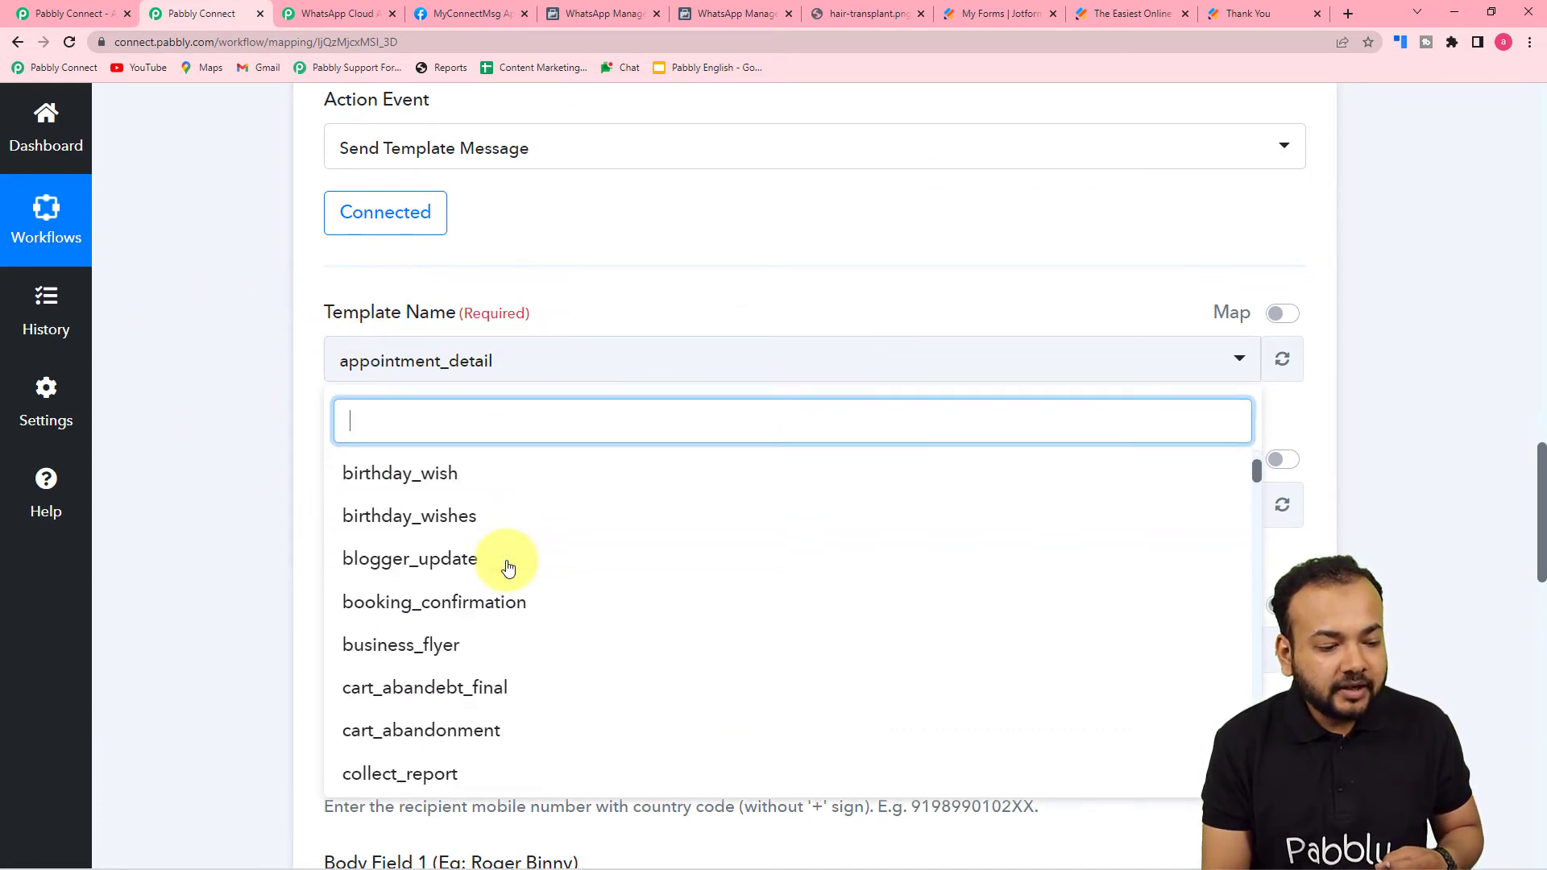
pyautogui.scroll(-3, 511, 585)
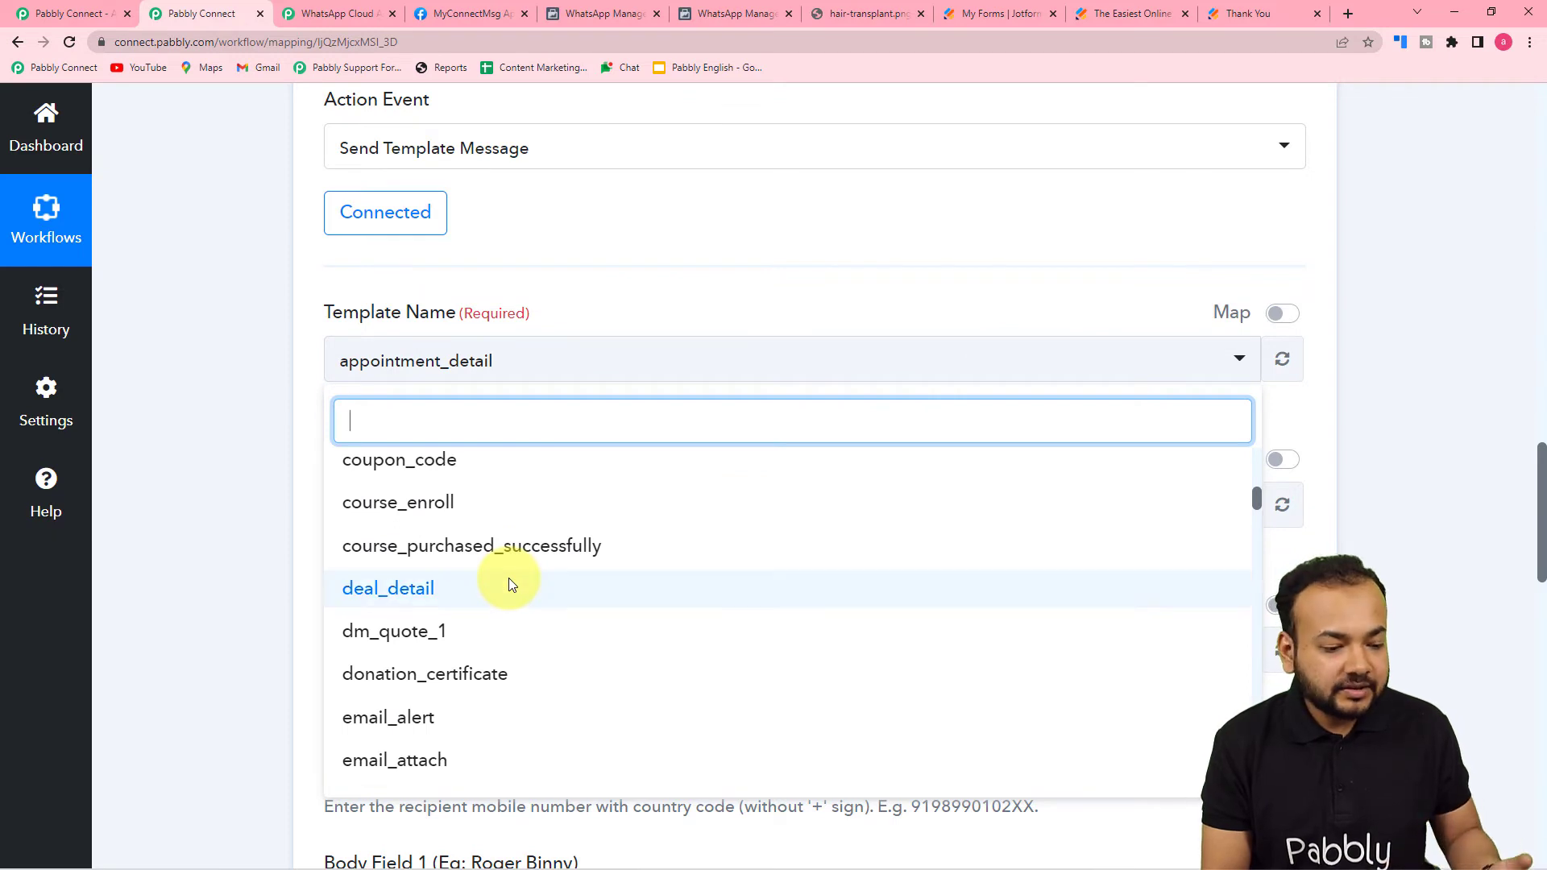
pyautogui.scroll(-2, 509, 585)
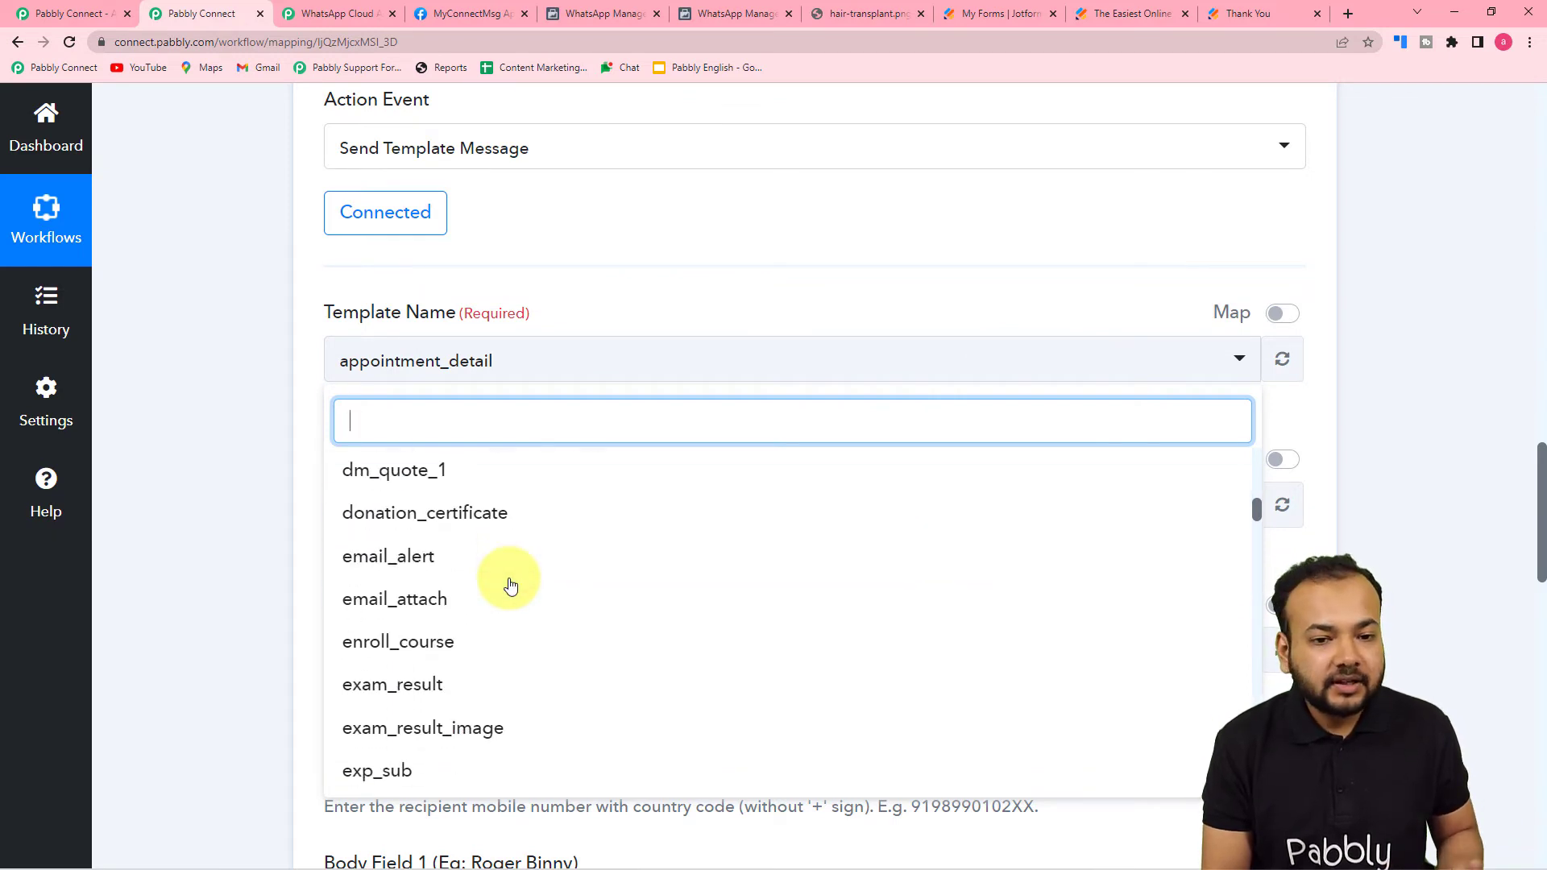
pyautogui.click(876, 12)
pyautogui.click(729, 14)
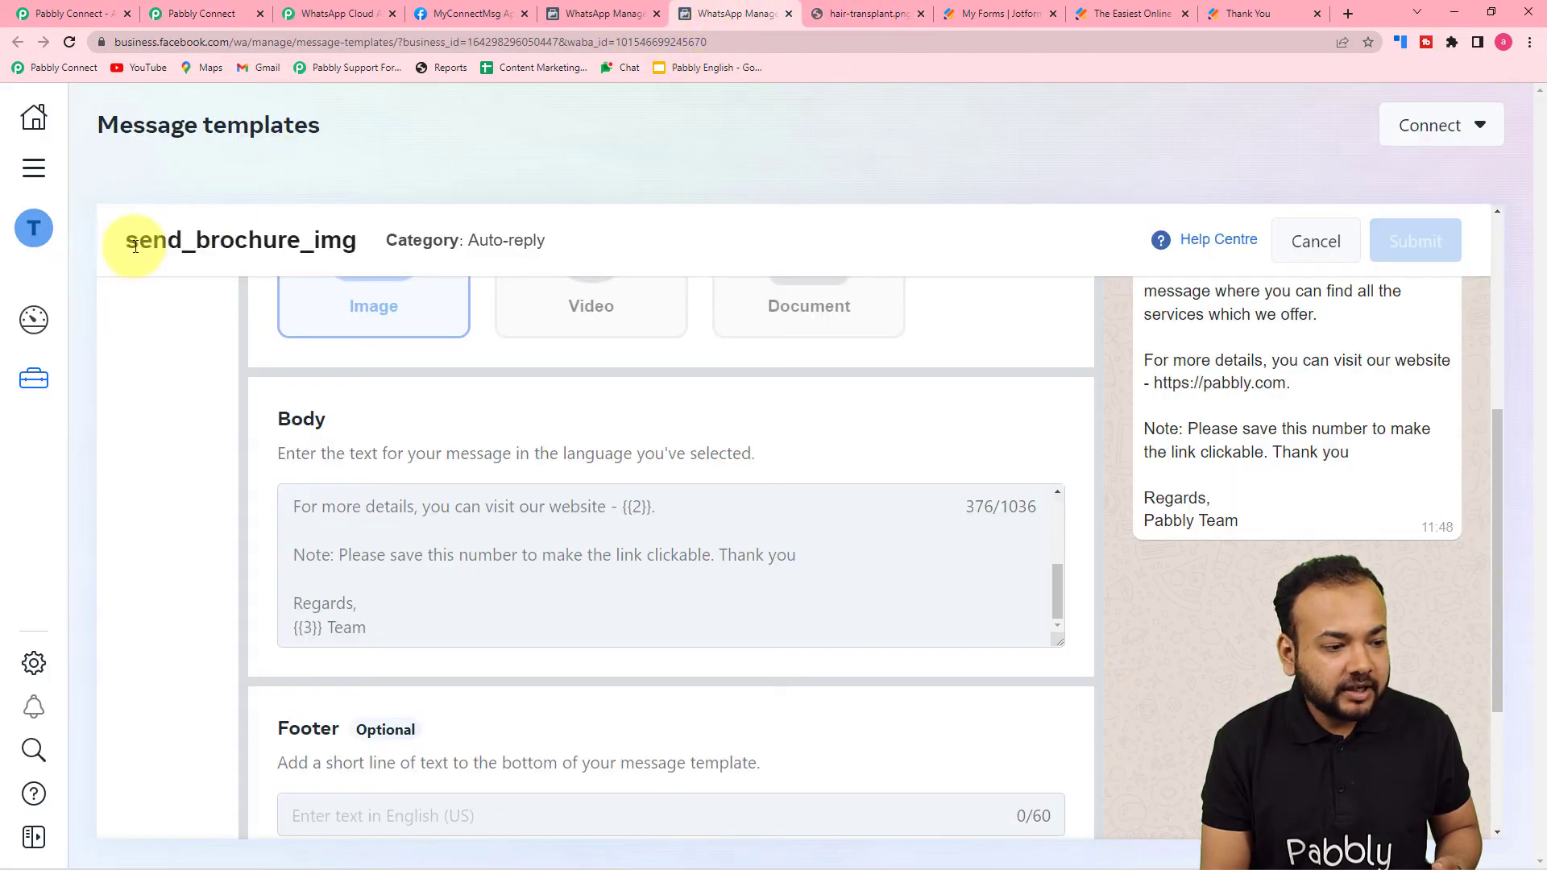
pyautogui.click(232, 9)
pyautogui.write('sen')
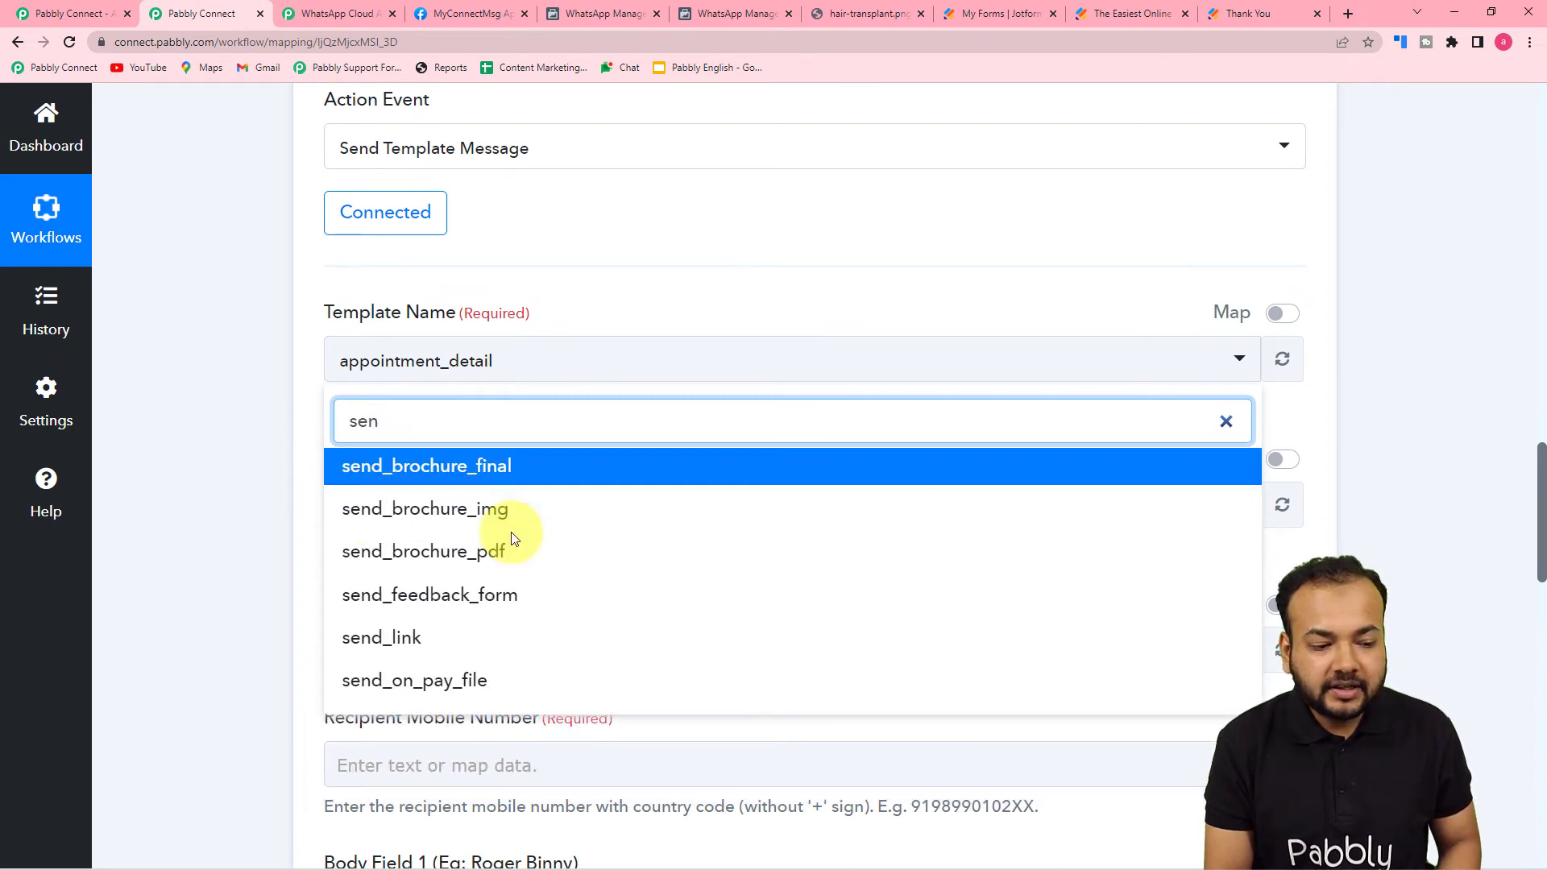
pyautogui.click(476, 515)
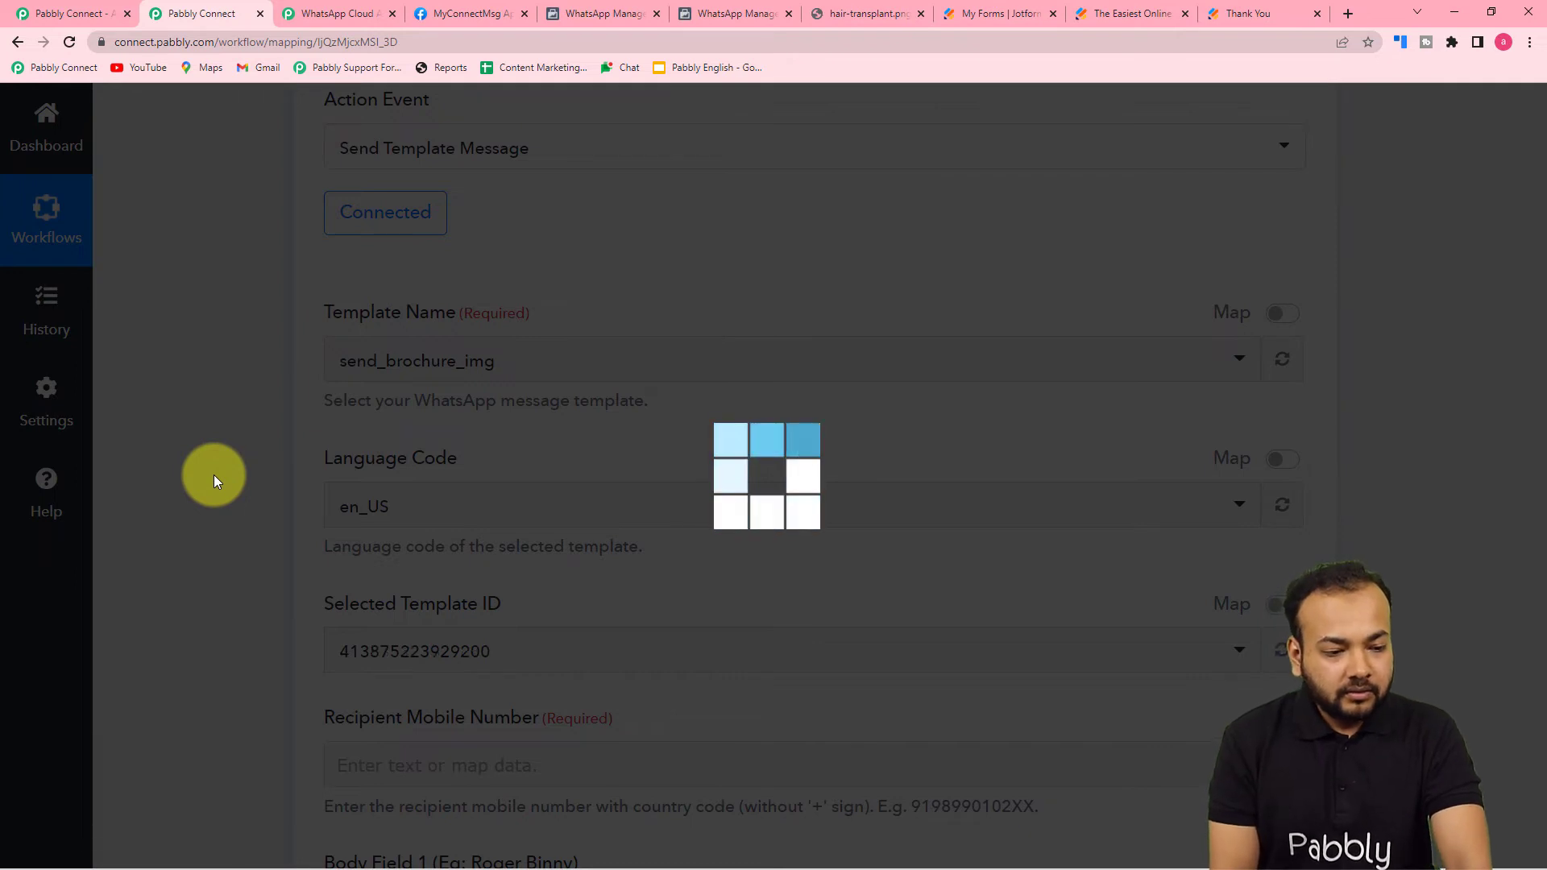
# Put the cursor in the Recipient Mobile Number field of the Send Template Message action.
pyautogui.scroll(-5, 216, 481)
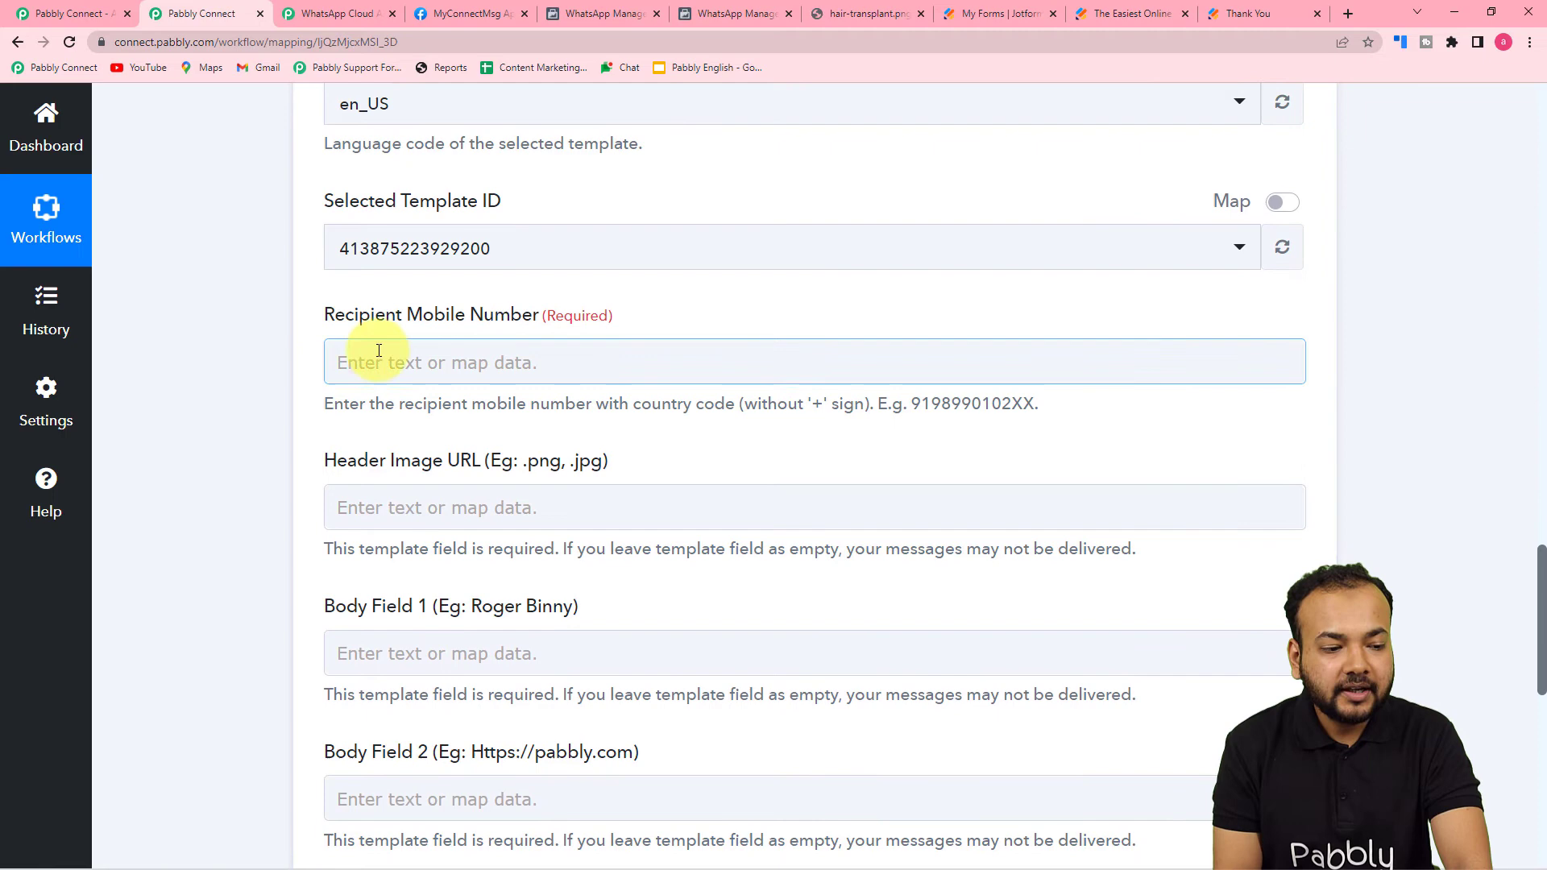
pyautogui.scroll(-1, 625, 328)
pyautogui.click(537, 291)
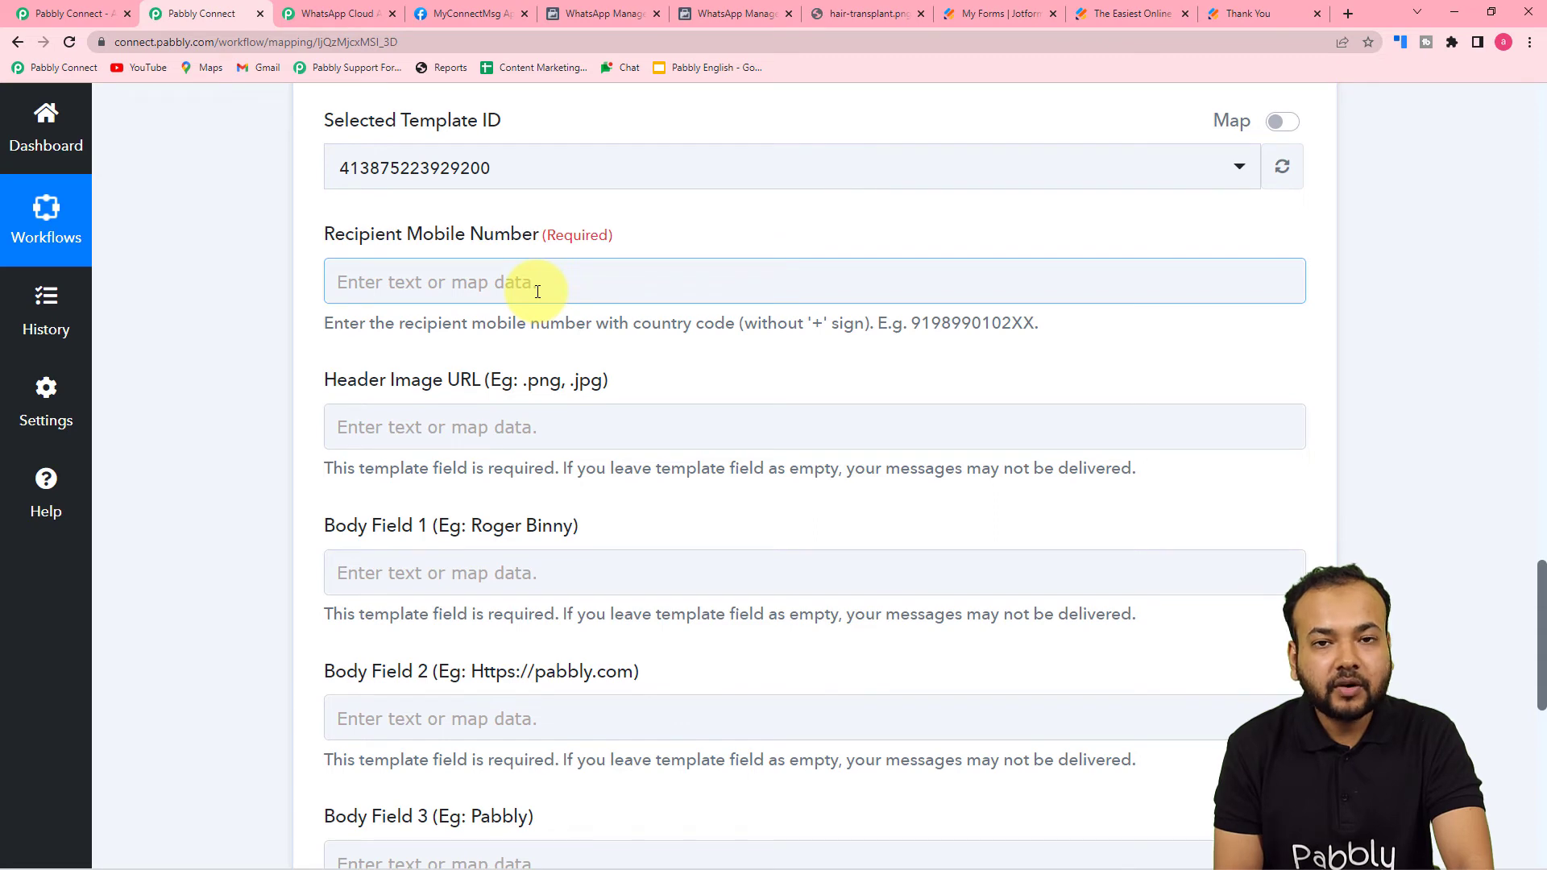
pyautogui.scroll(20, 537, 291)
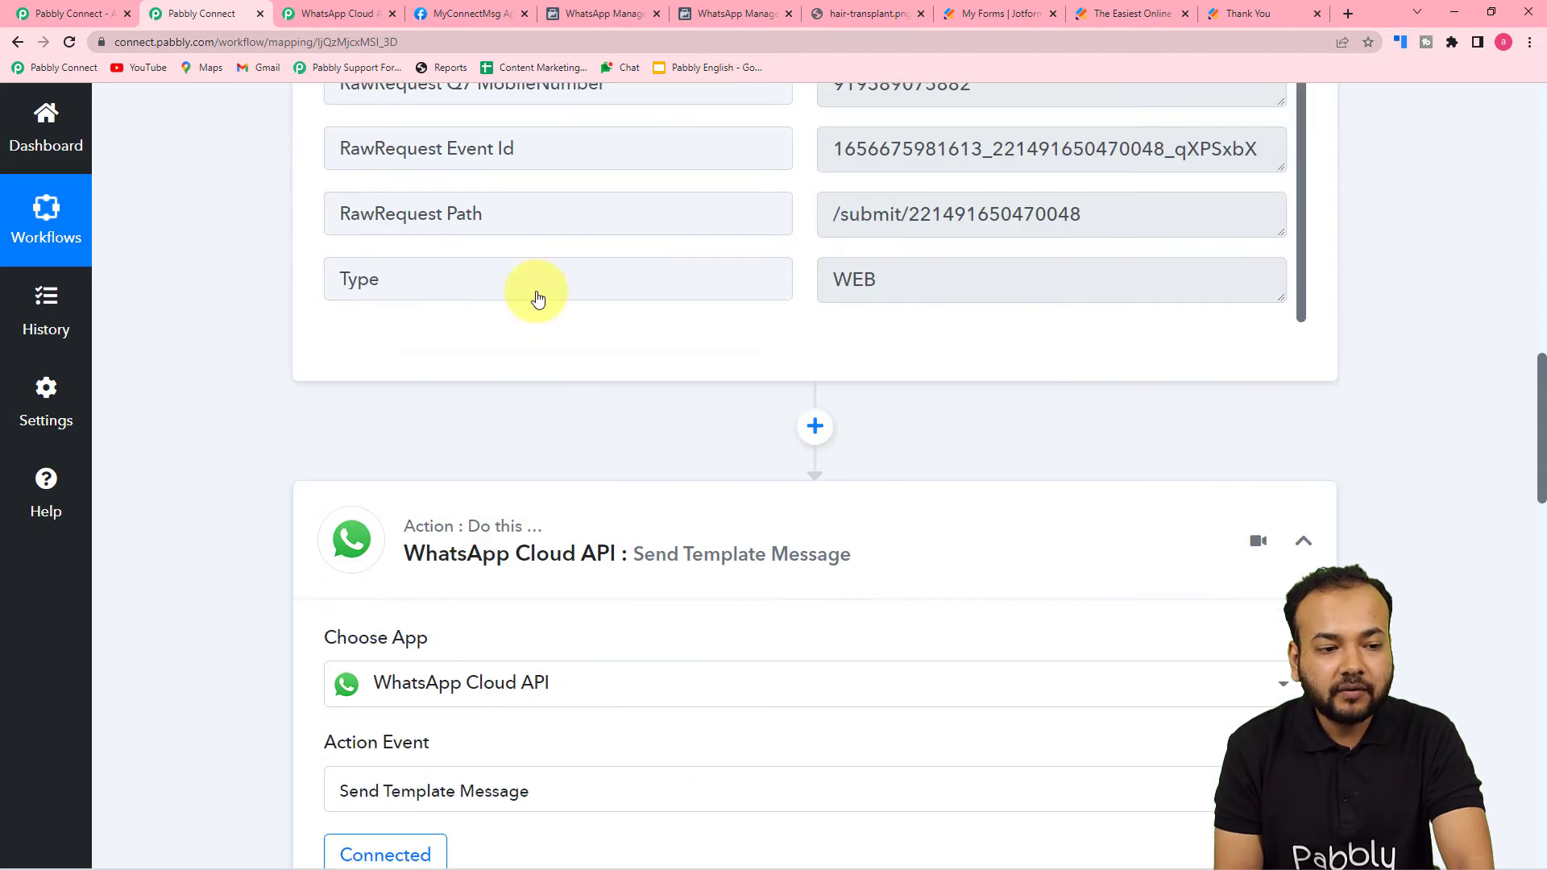
pyautogui.scroll(1, 538, 298)
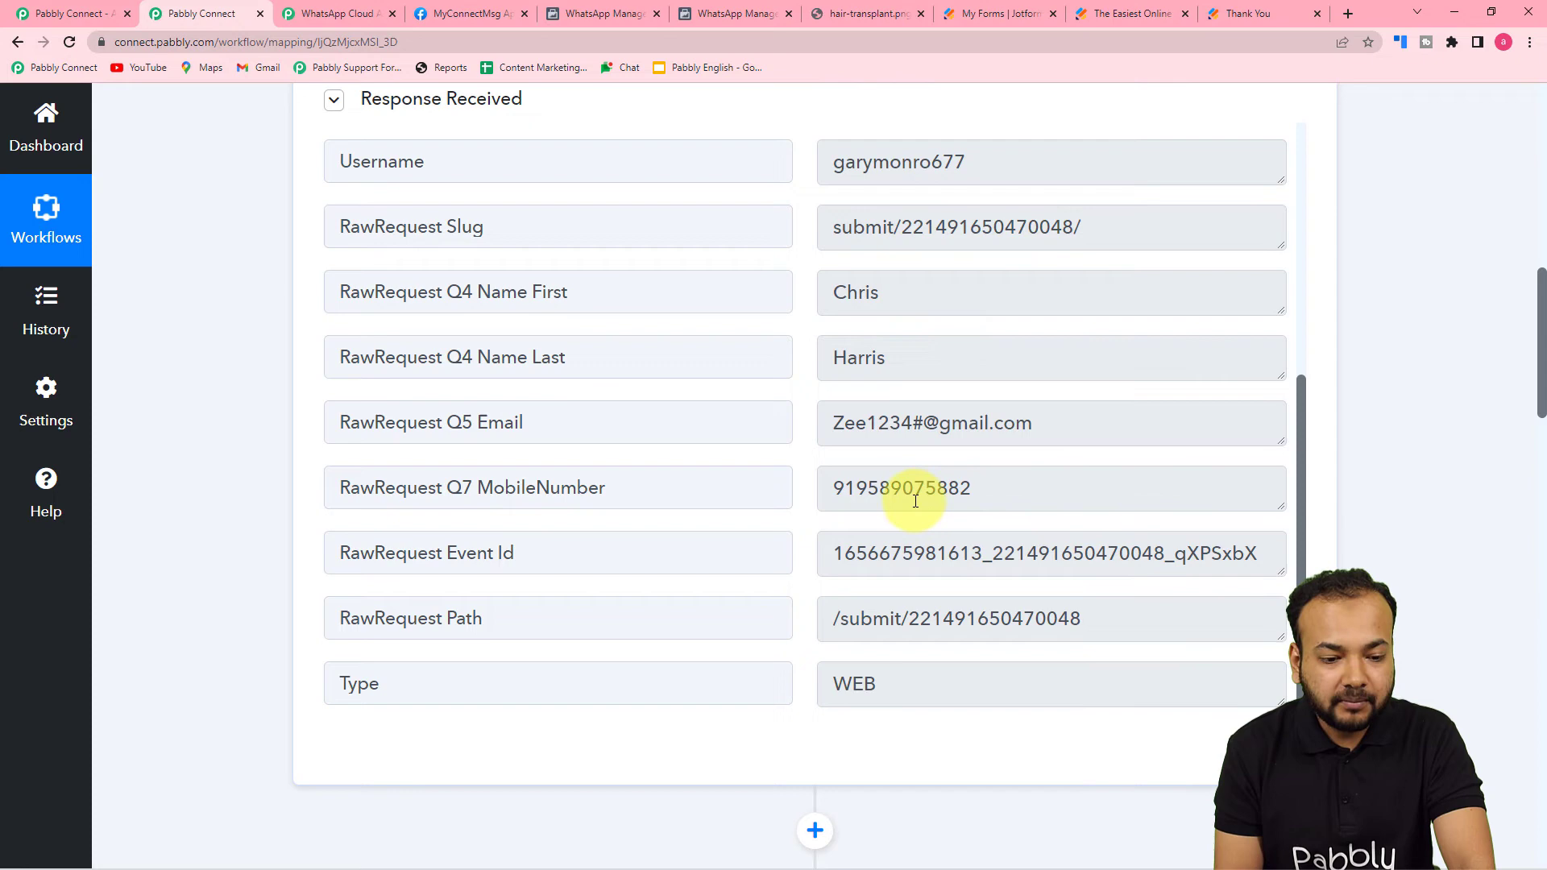
pyautogui.scroll(-15, 176, 476)
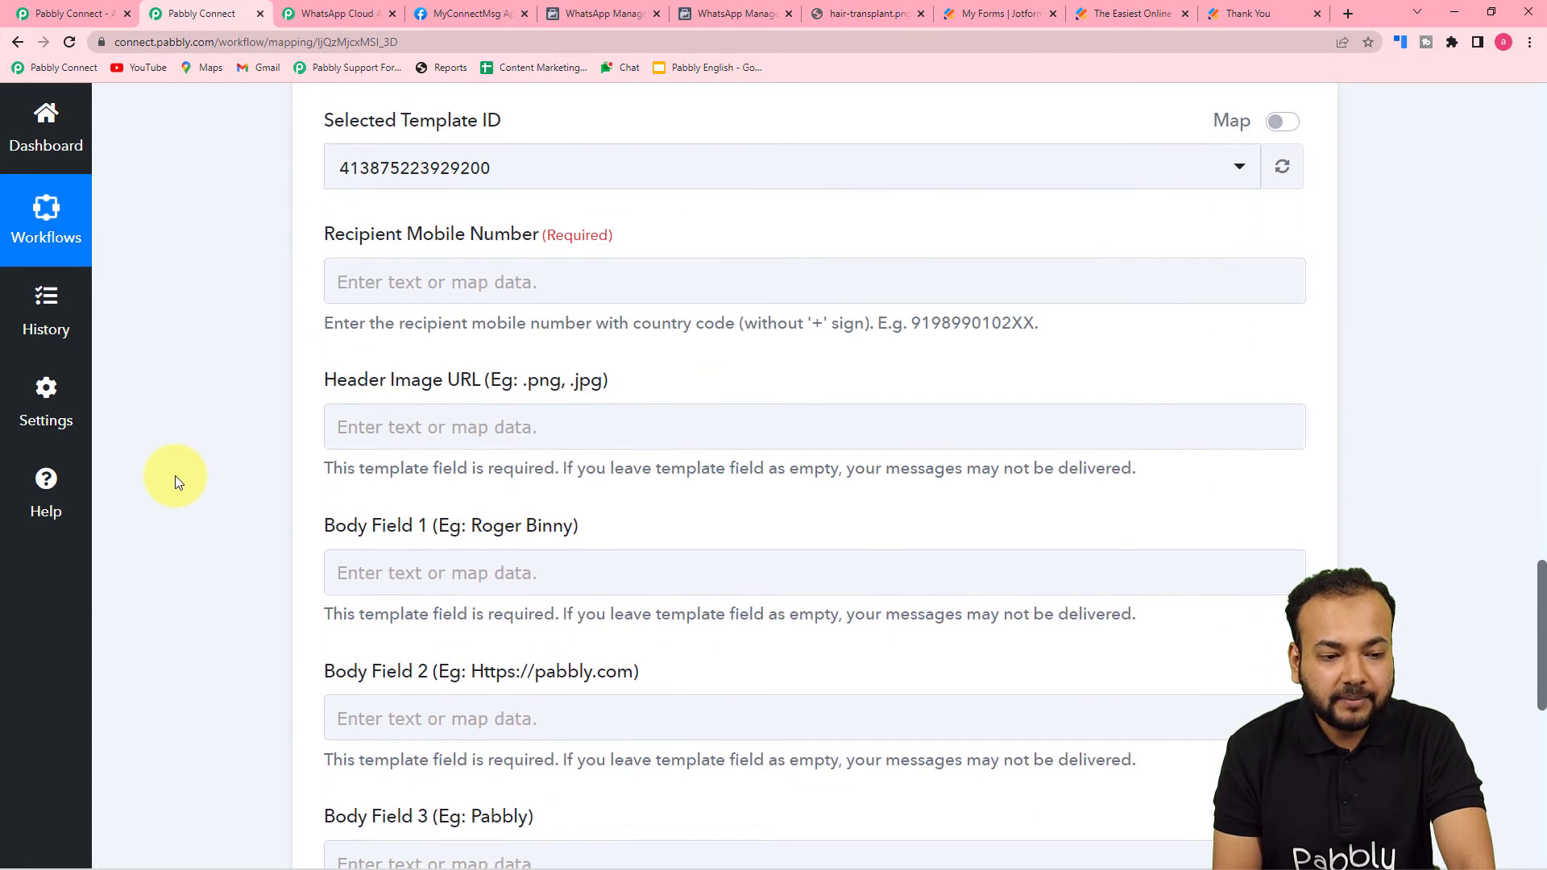
pyautogui.scroll(1, 528, 321)
# Map JotForm: New Response's RawRequest Q7 MobileNumber into the recipient number.
pyautogui.click(462, 196)
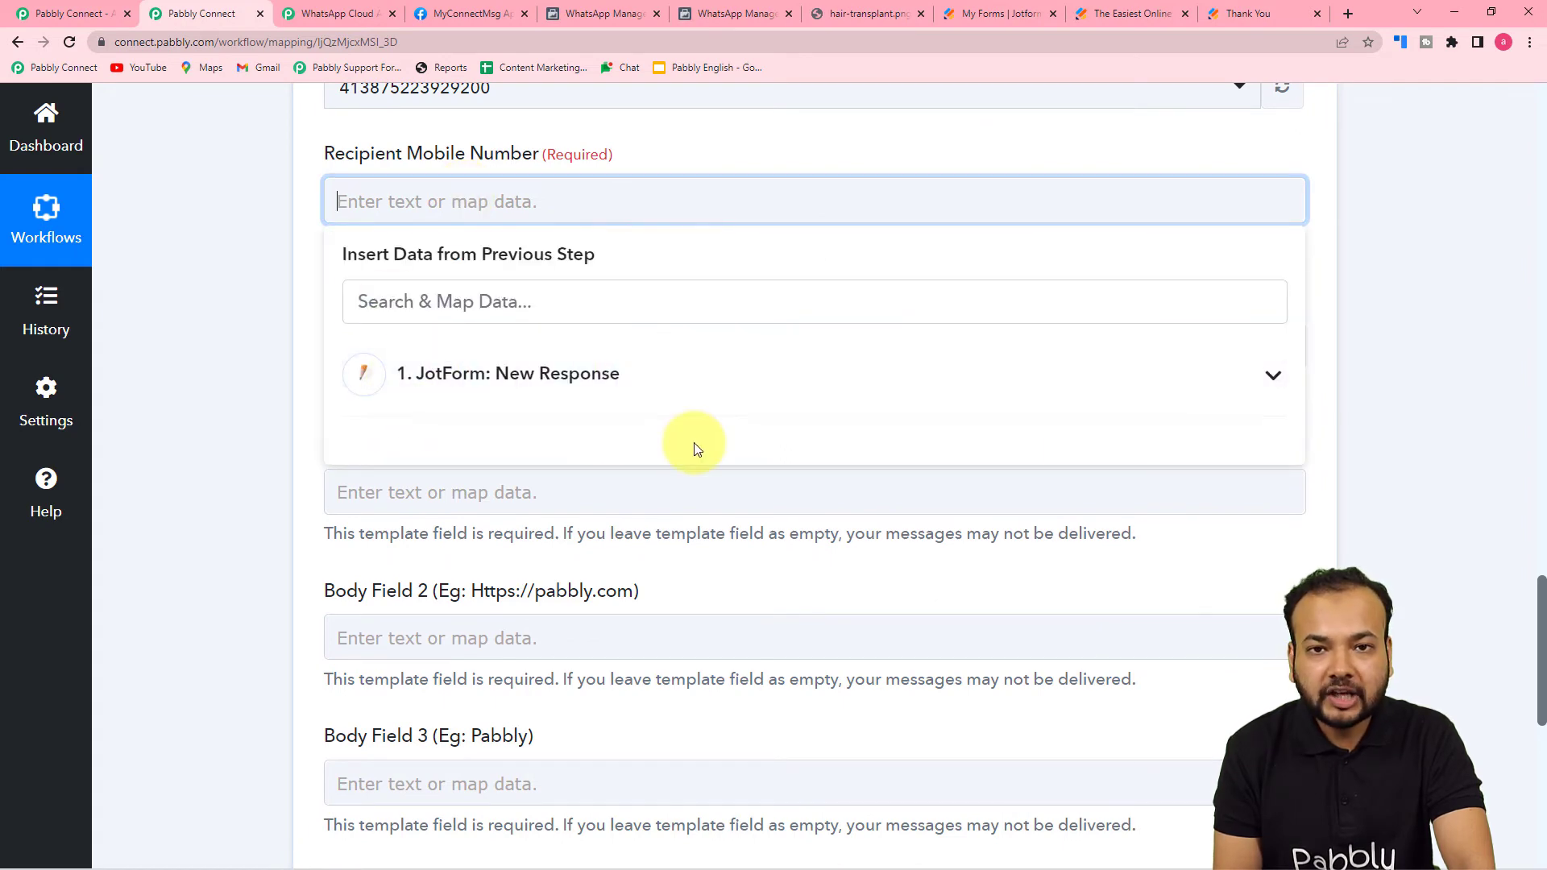
pyautogui.click(451, 377)
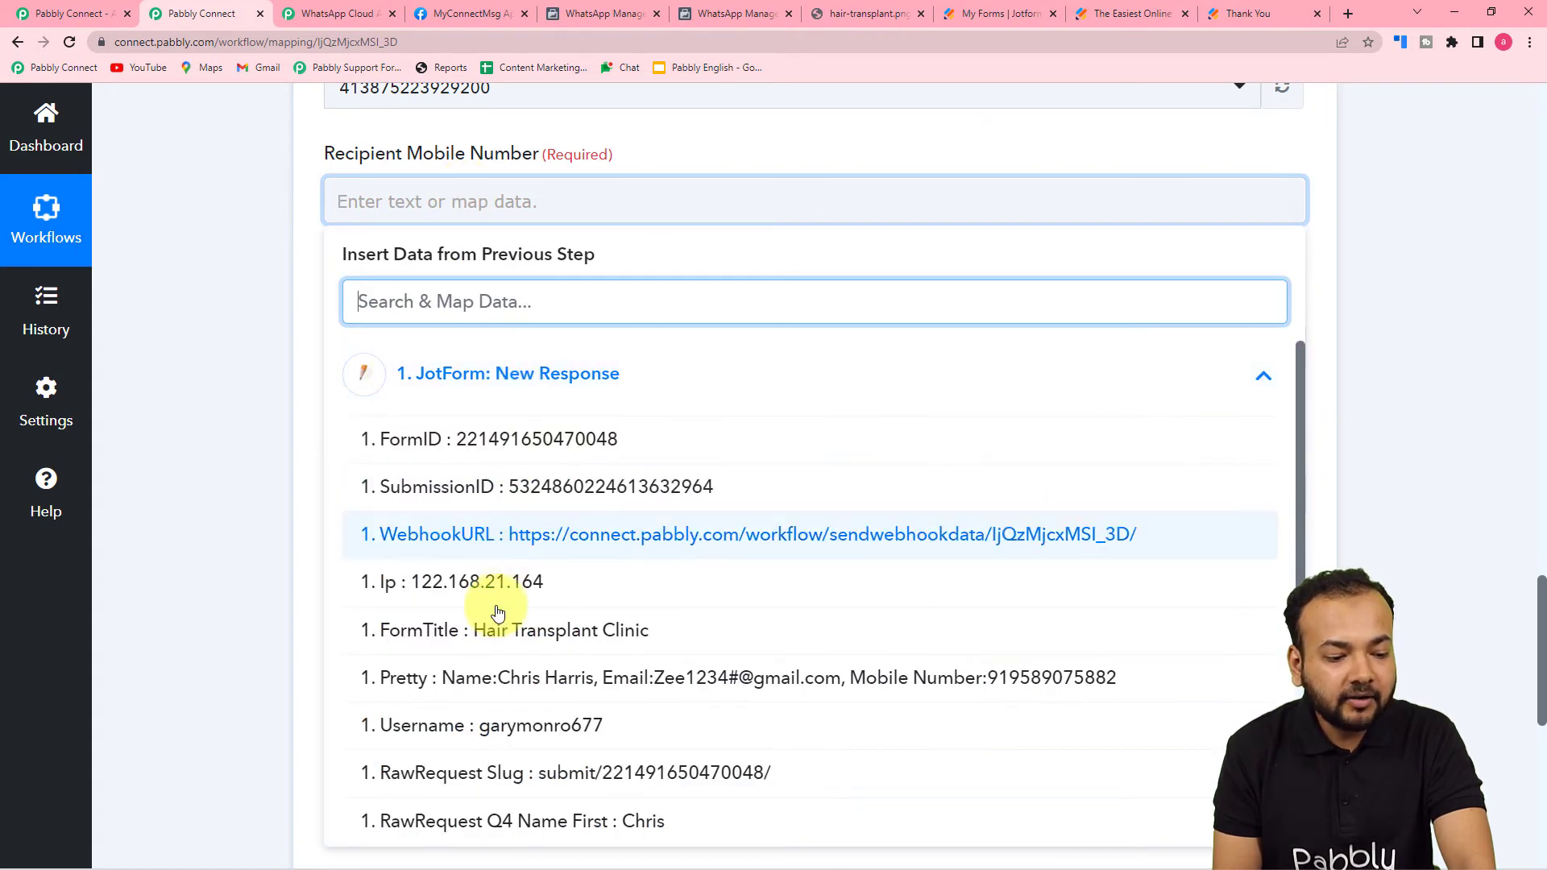
pyautogui.scroll(-1, 497, 617)
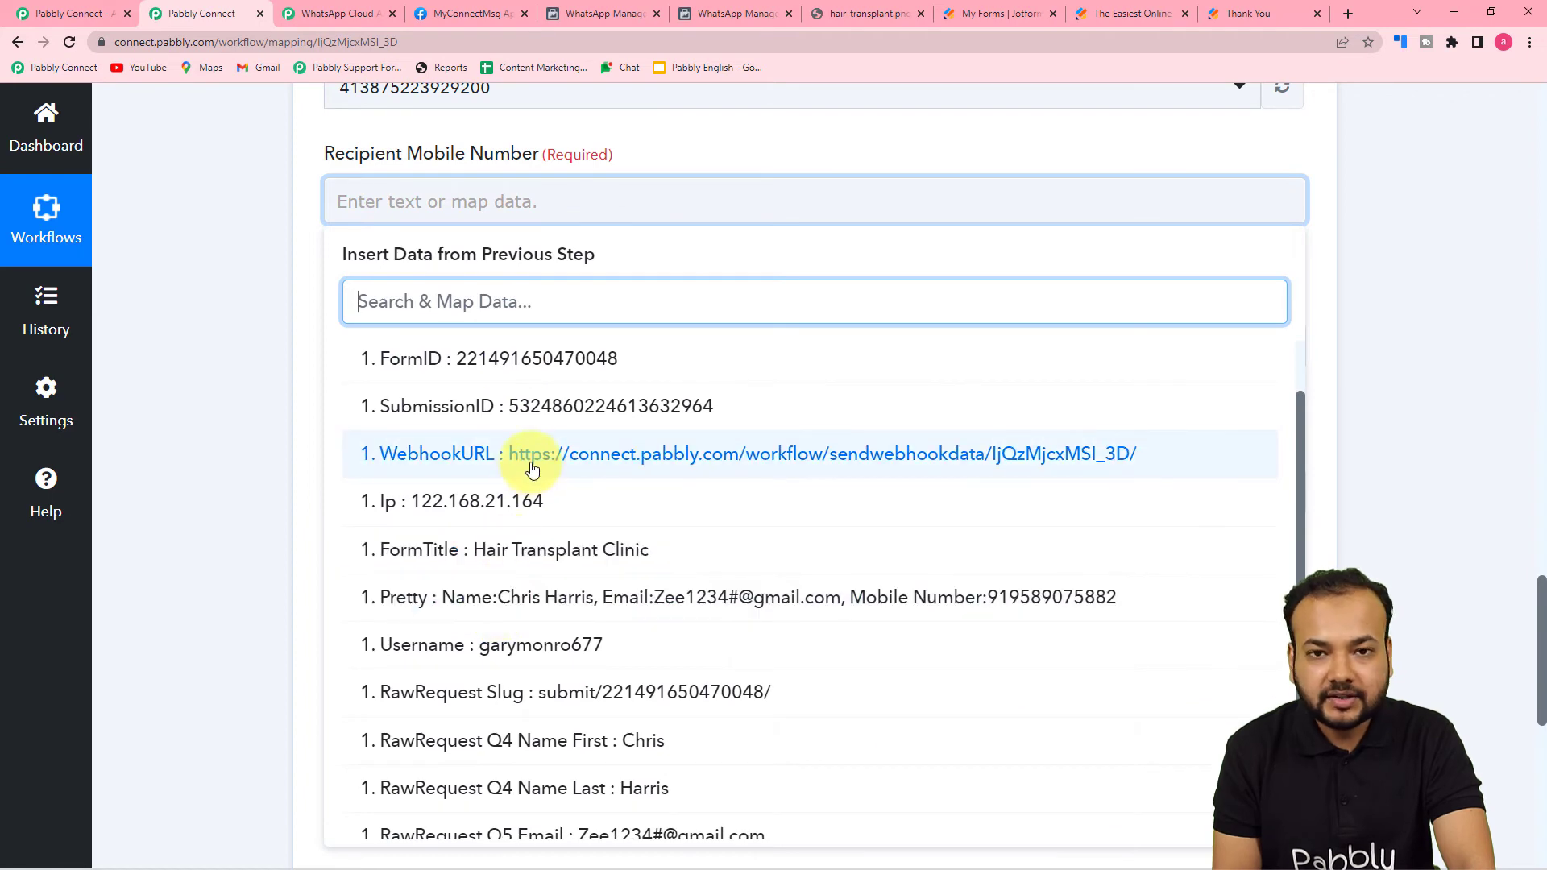
pyautogui.scroll(-2, 518, 581)
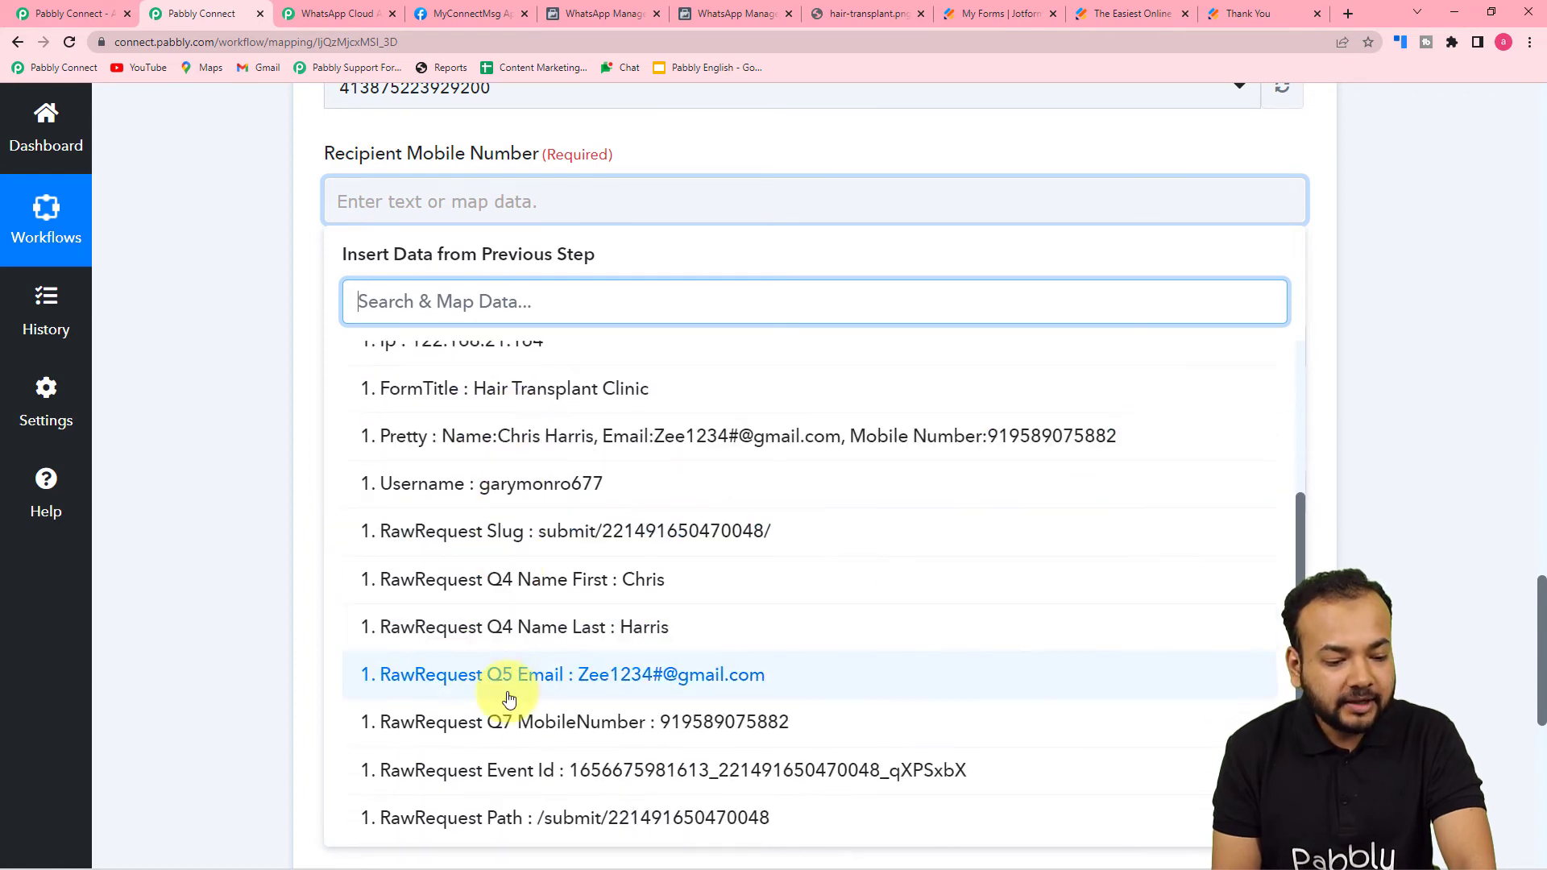
pyautogui.click(569, 726)
pyautogui.click(216, 417)
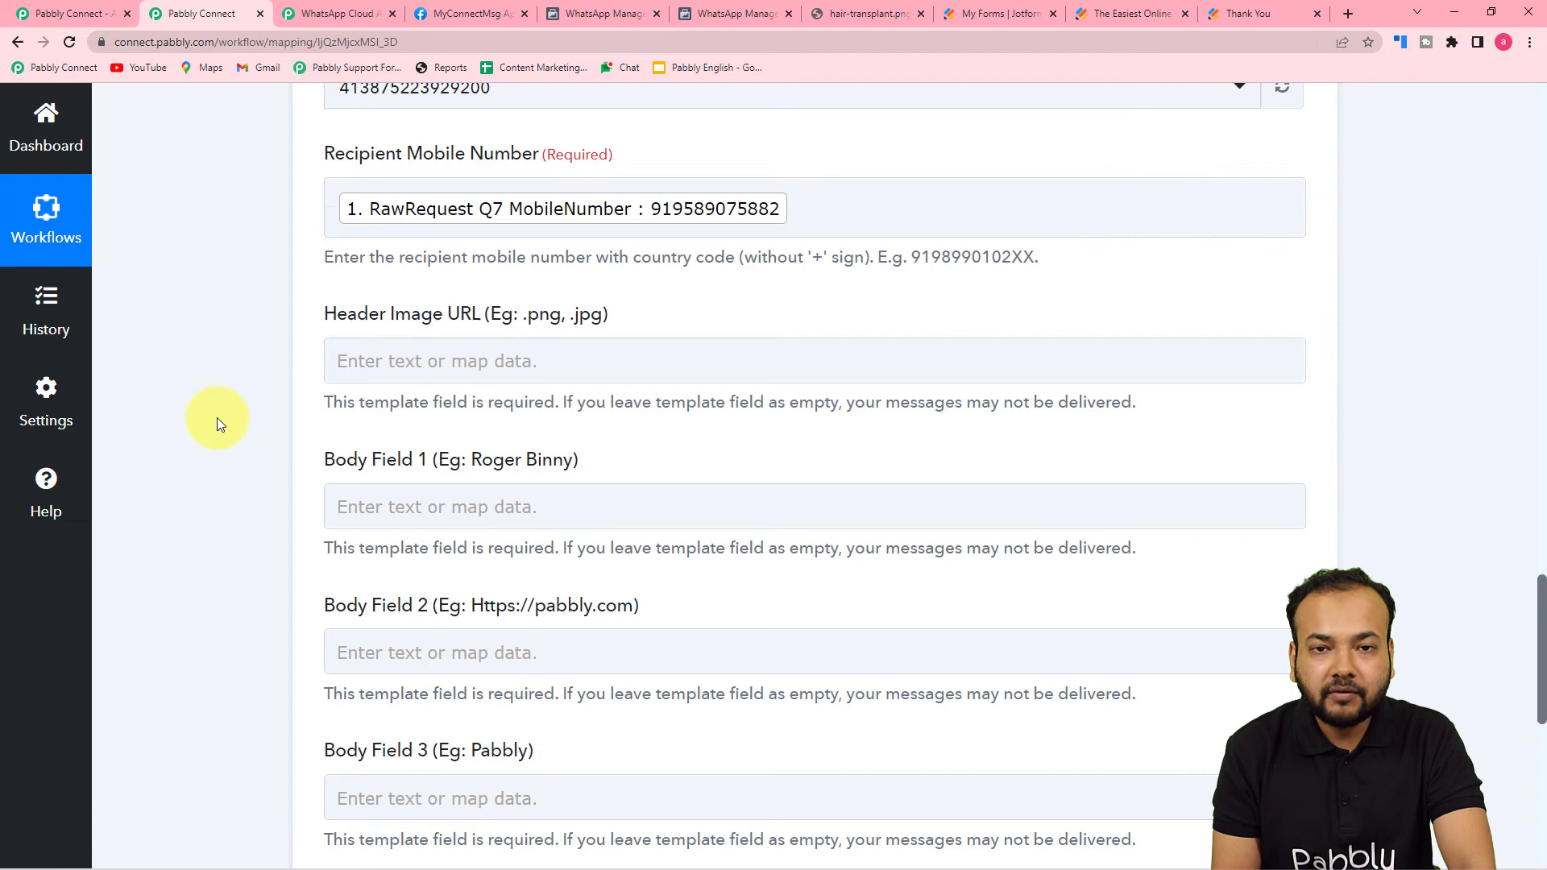
pyautogui.scroll(-1, 216, 417)
pyautogui.scroll(-2, 216, 417)
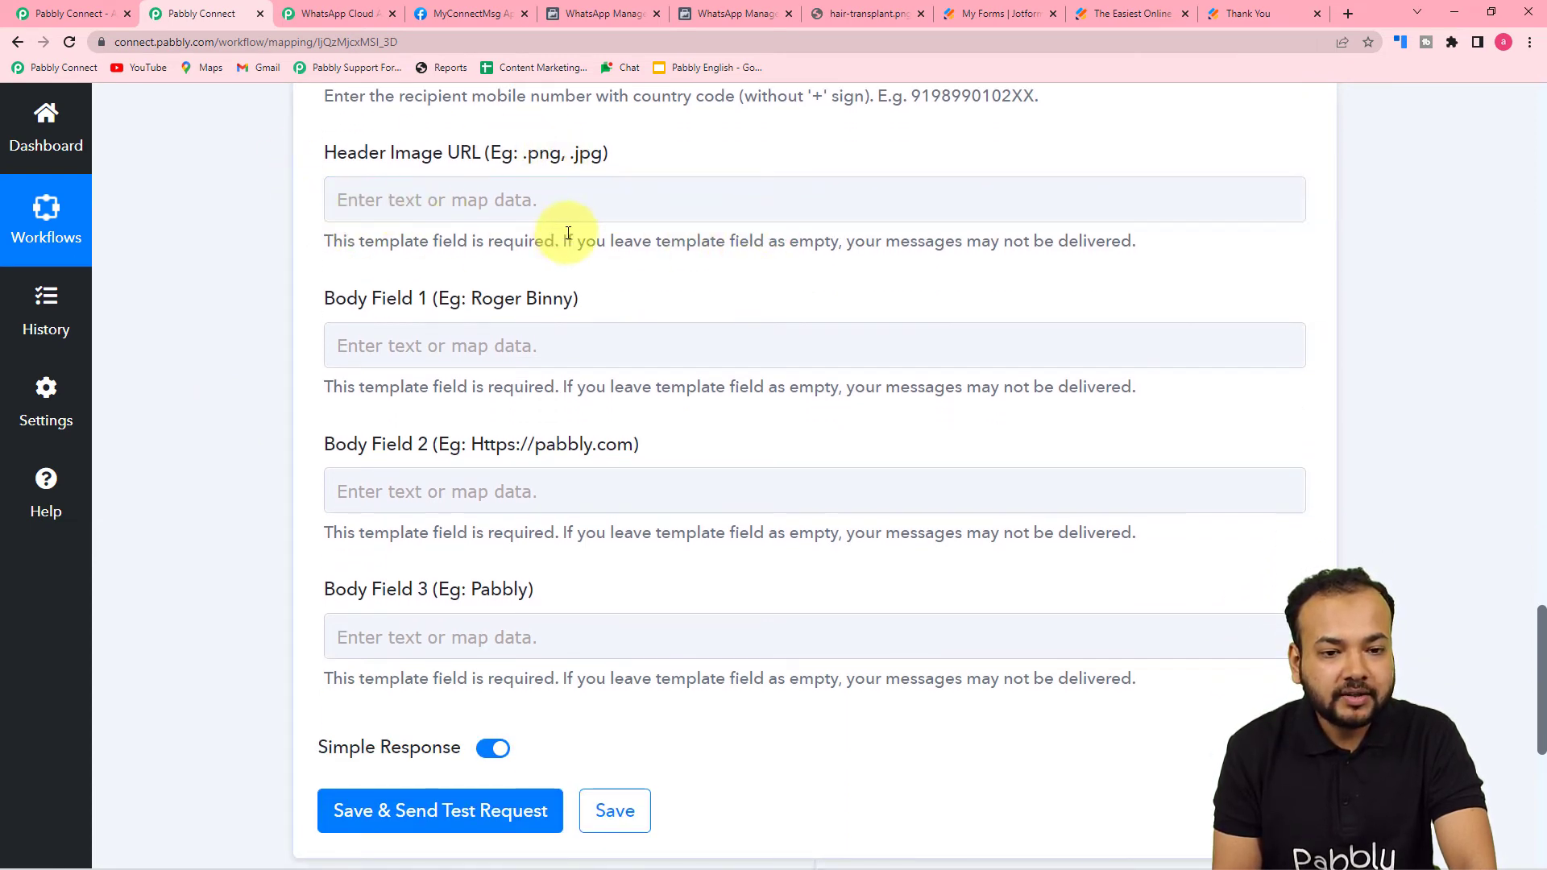
# Copy the hair-transplant.png brochure image URL from the browser address bar.
pyautogui.click(858, 14)
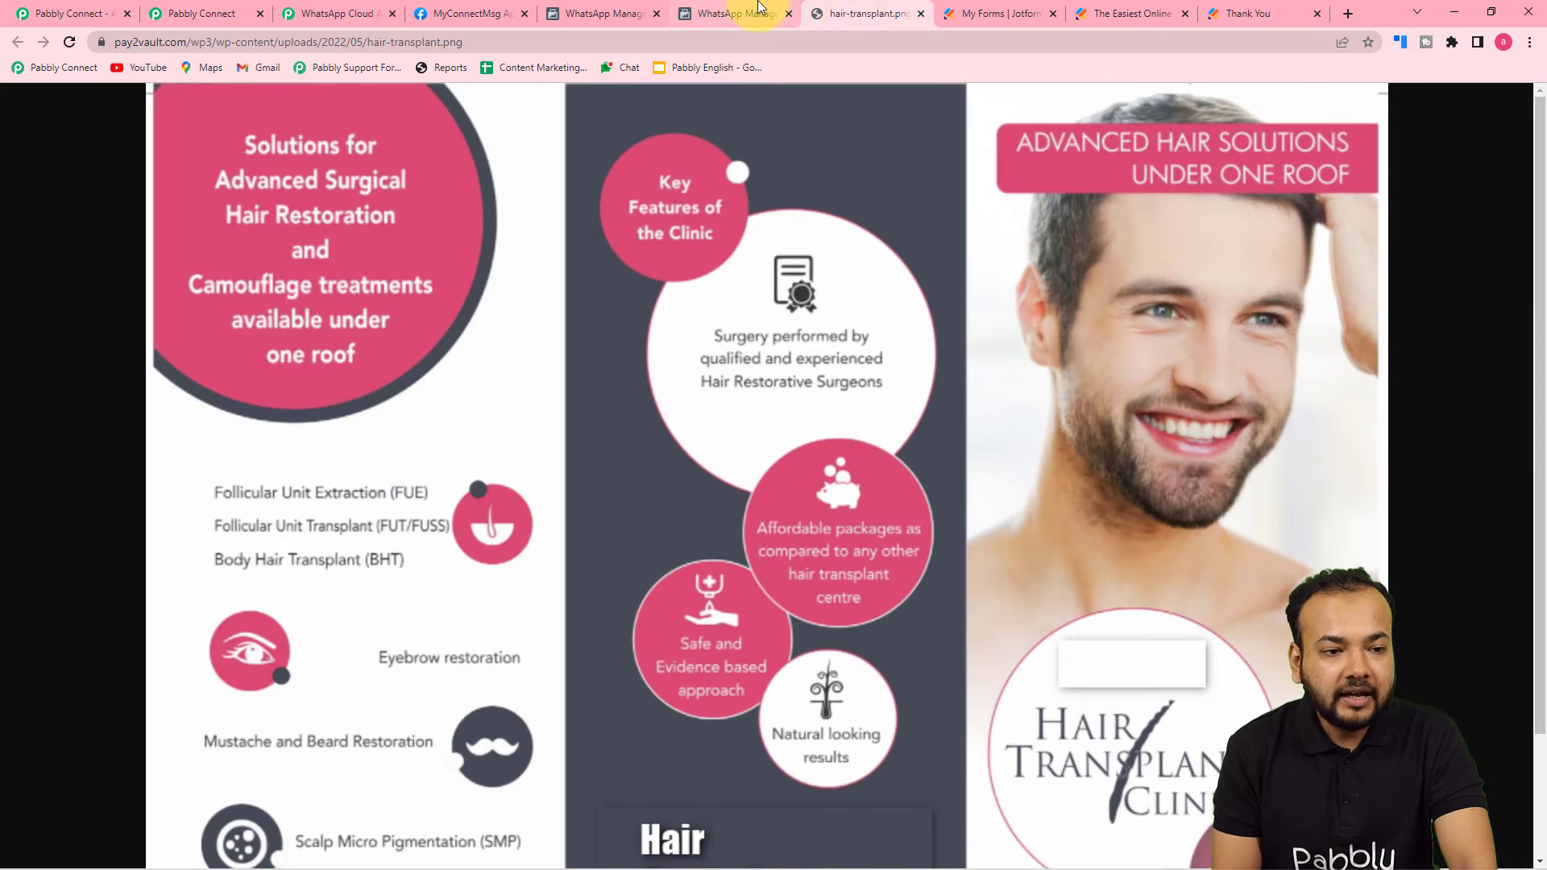
pyautogui.click(735, 13)
pyautogui.scroll(5, 1071, 459)
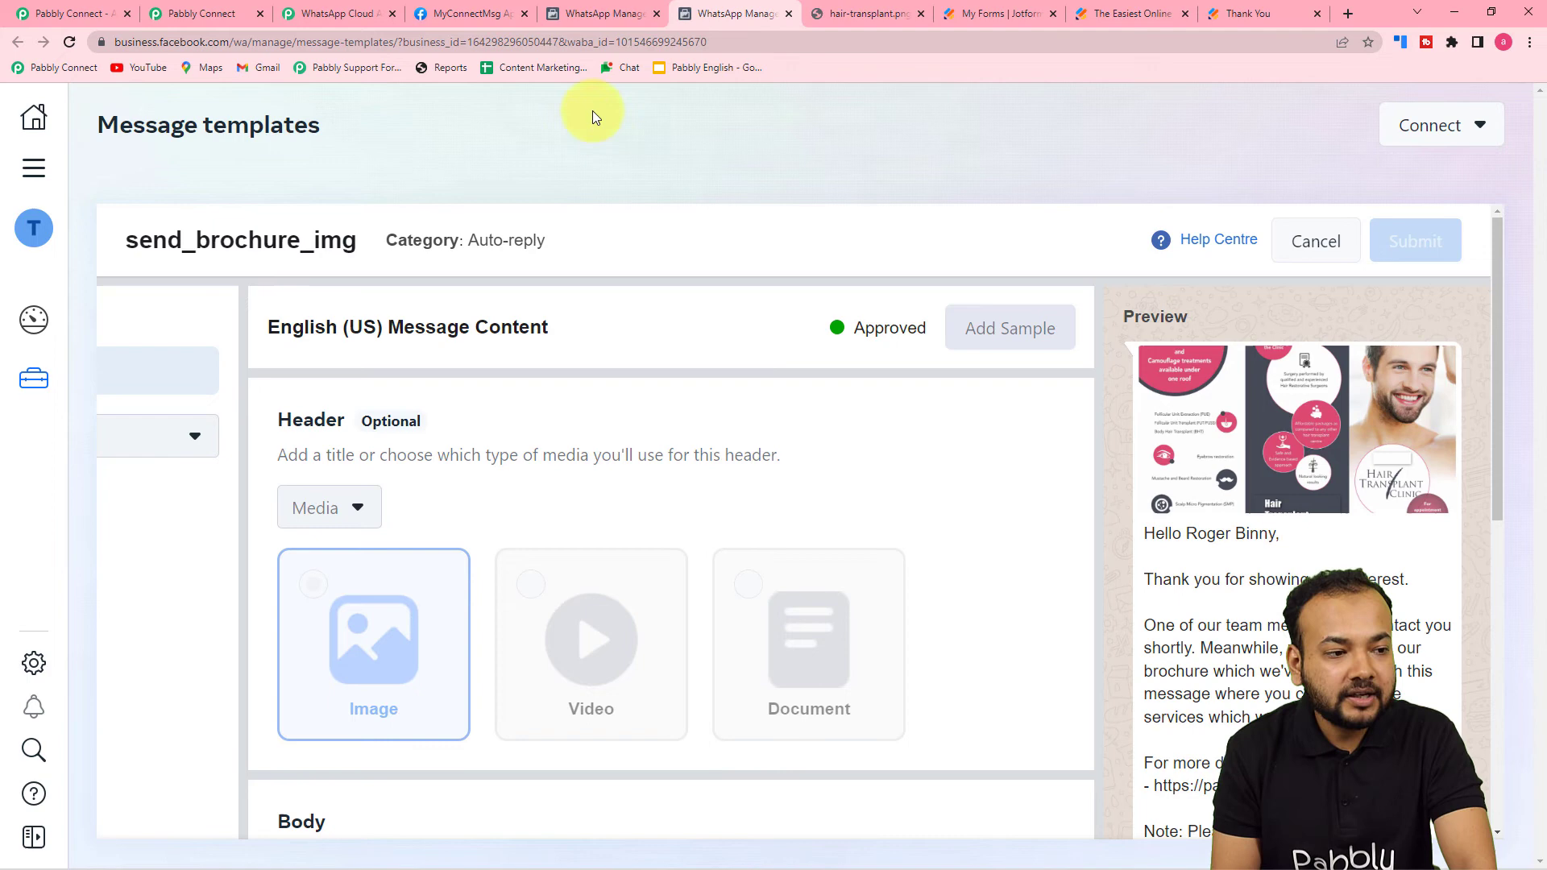
pyautogui.click(235, 14)
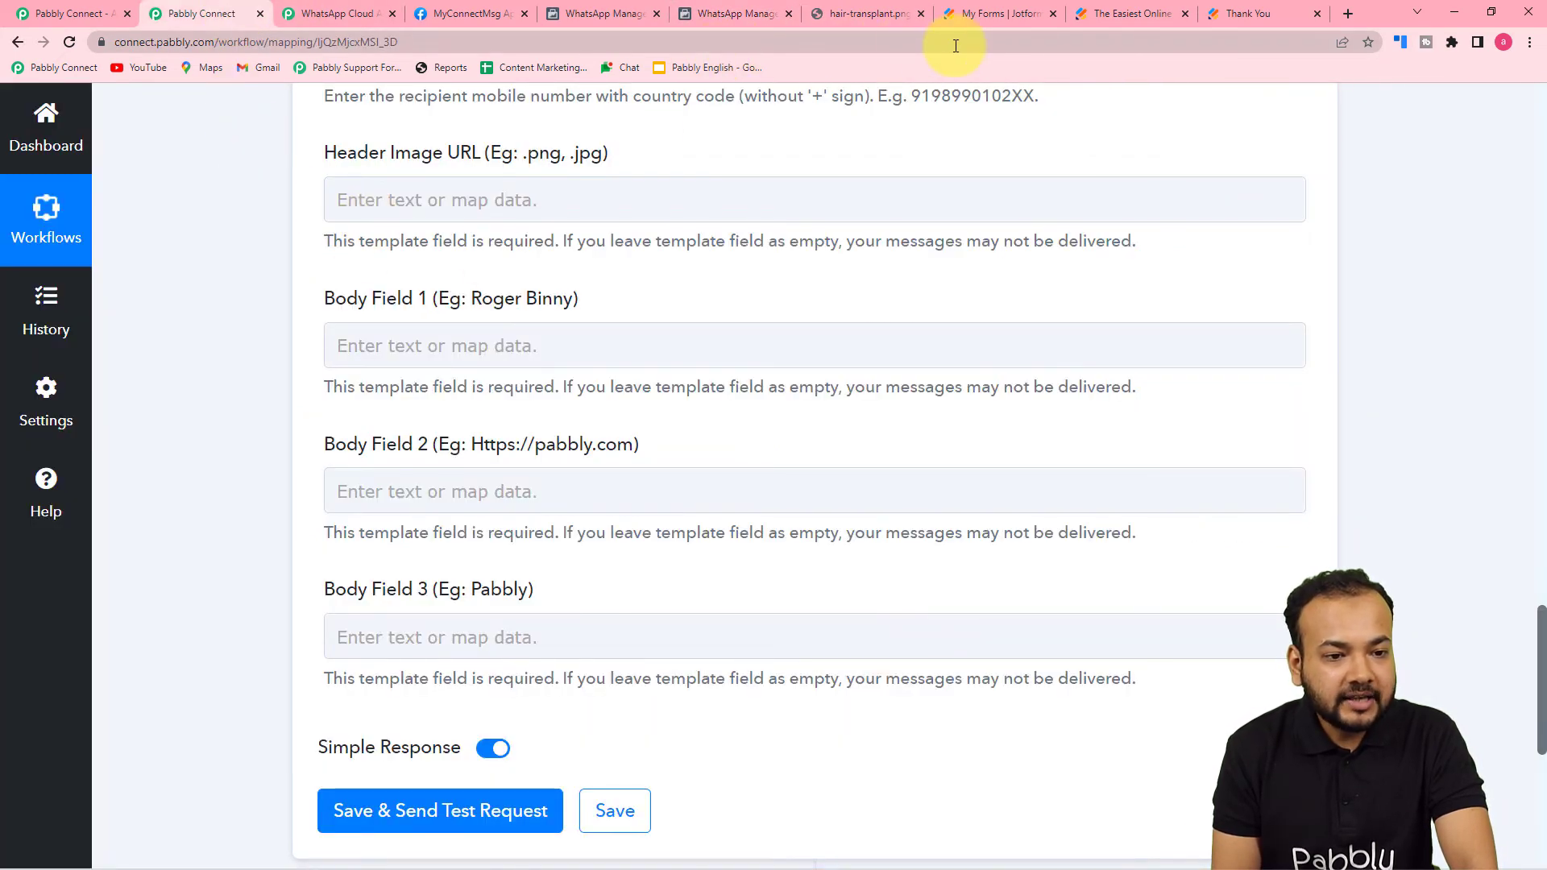
pyautogui.click(833, 13)
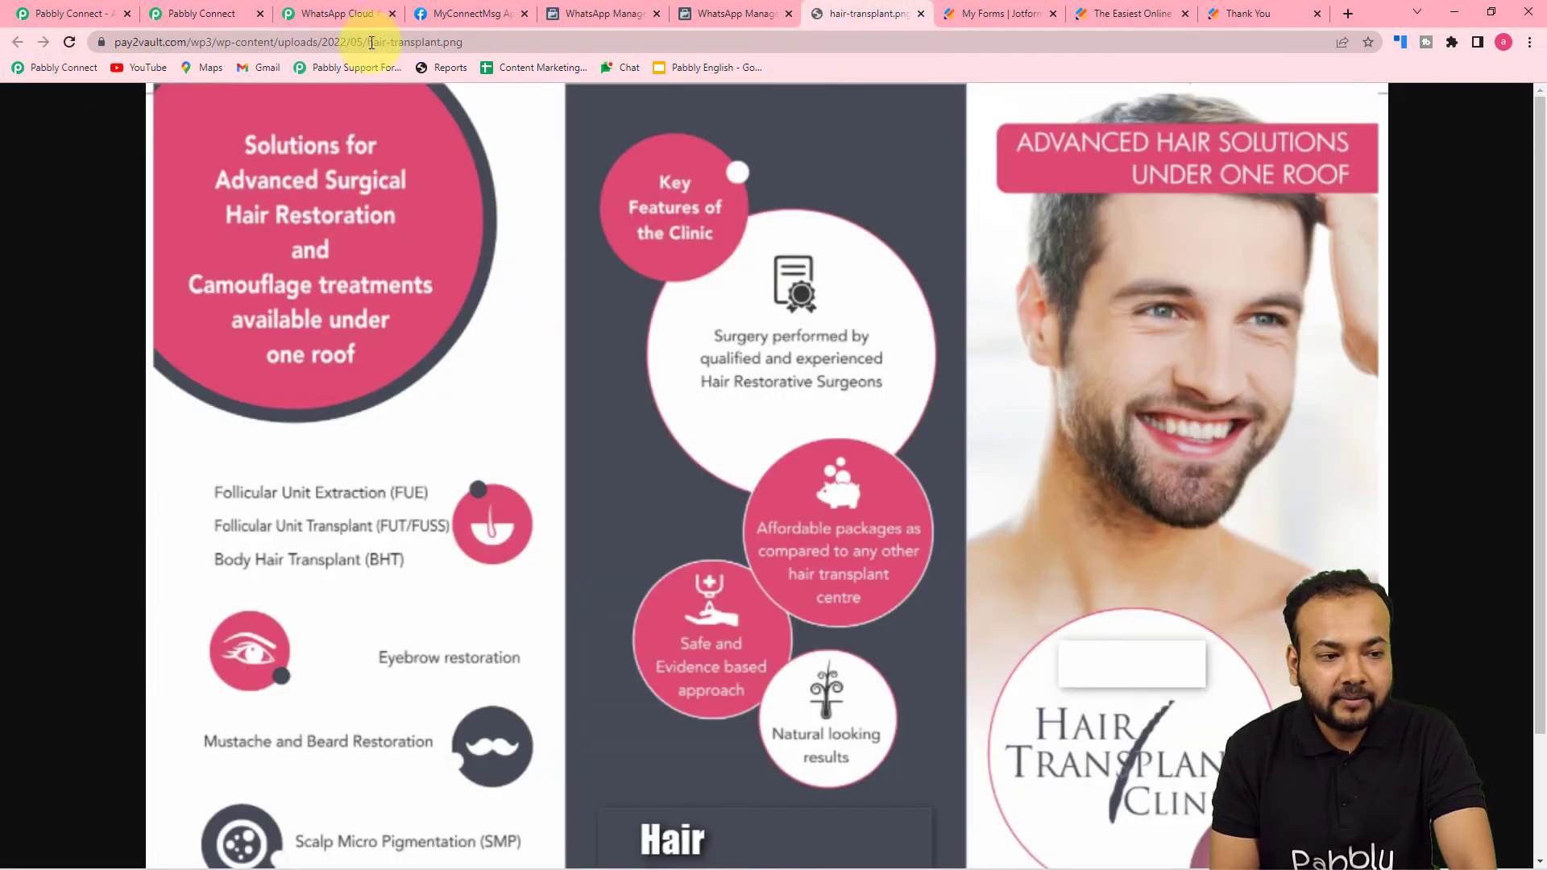
pyautogui.click(467, 46)
pyautogui.hotkey('ctrl', 'c')
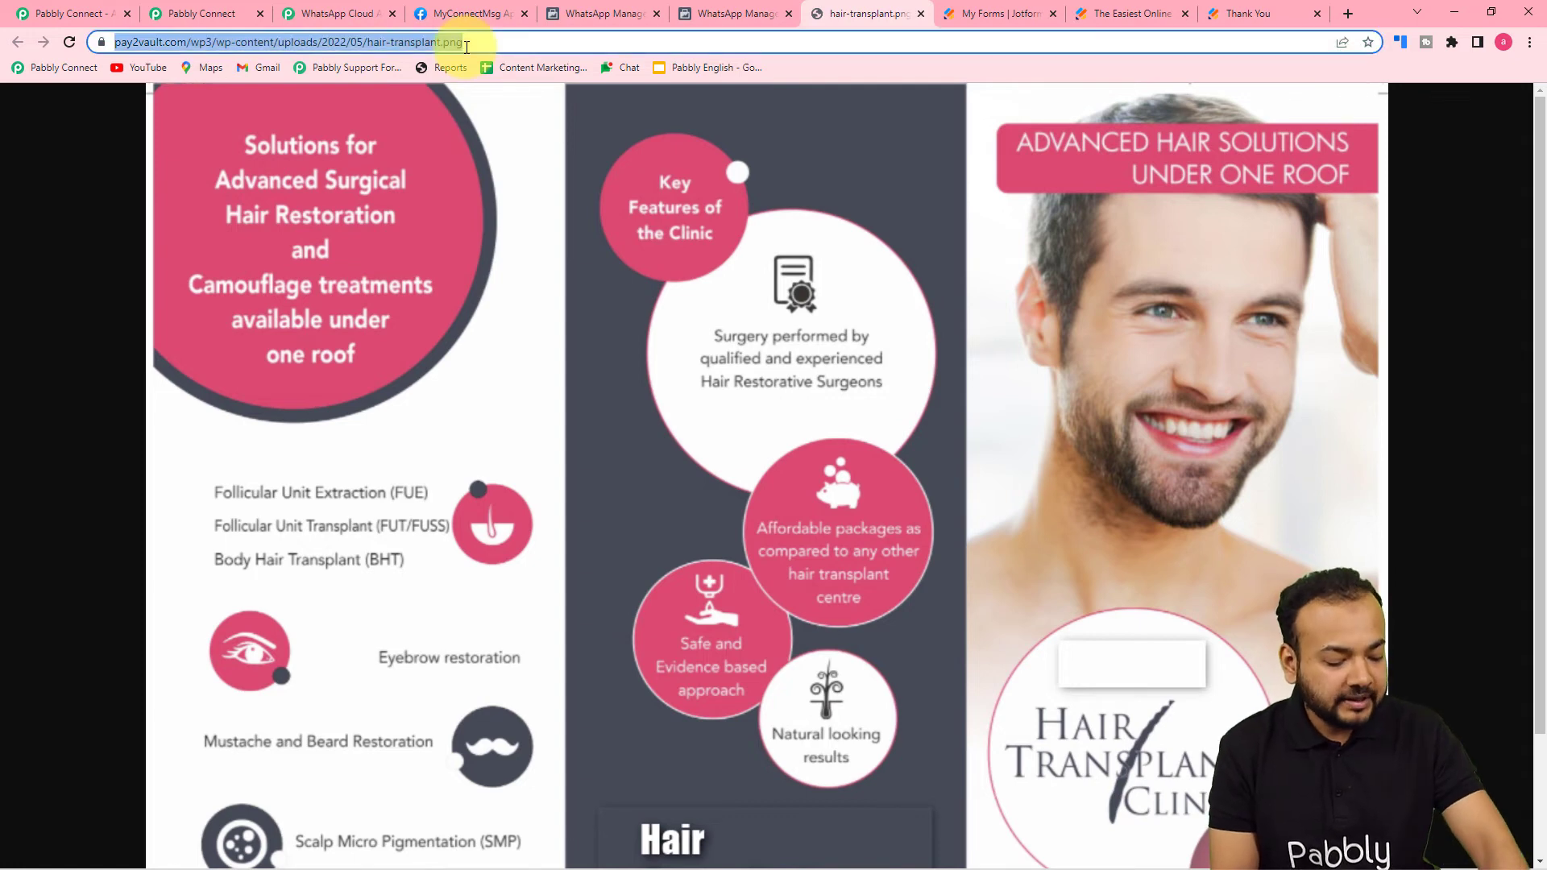
# Paste the brochure link as plain text into the Header Image URL field.
pyautogui.click(182, 10)
pyautogui.click(430, 187)
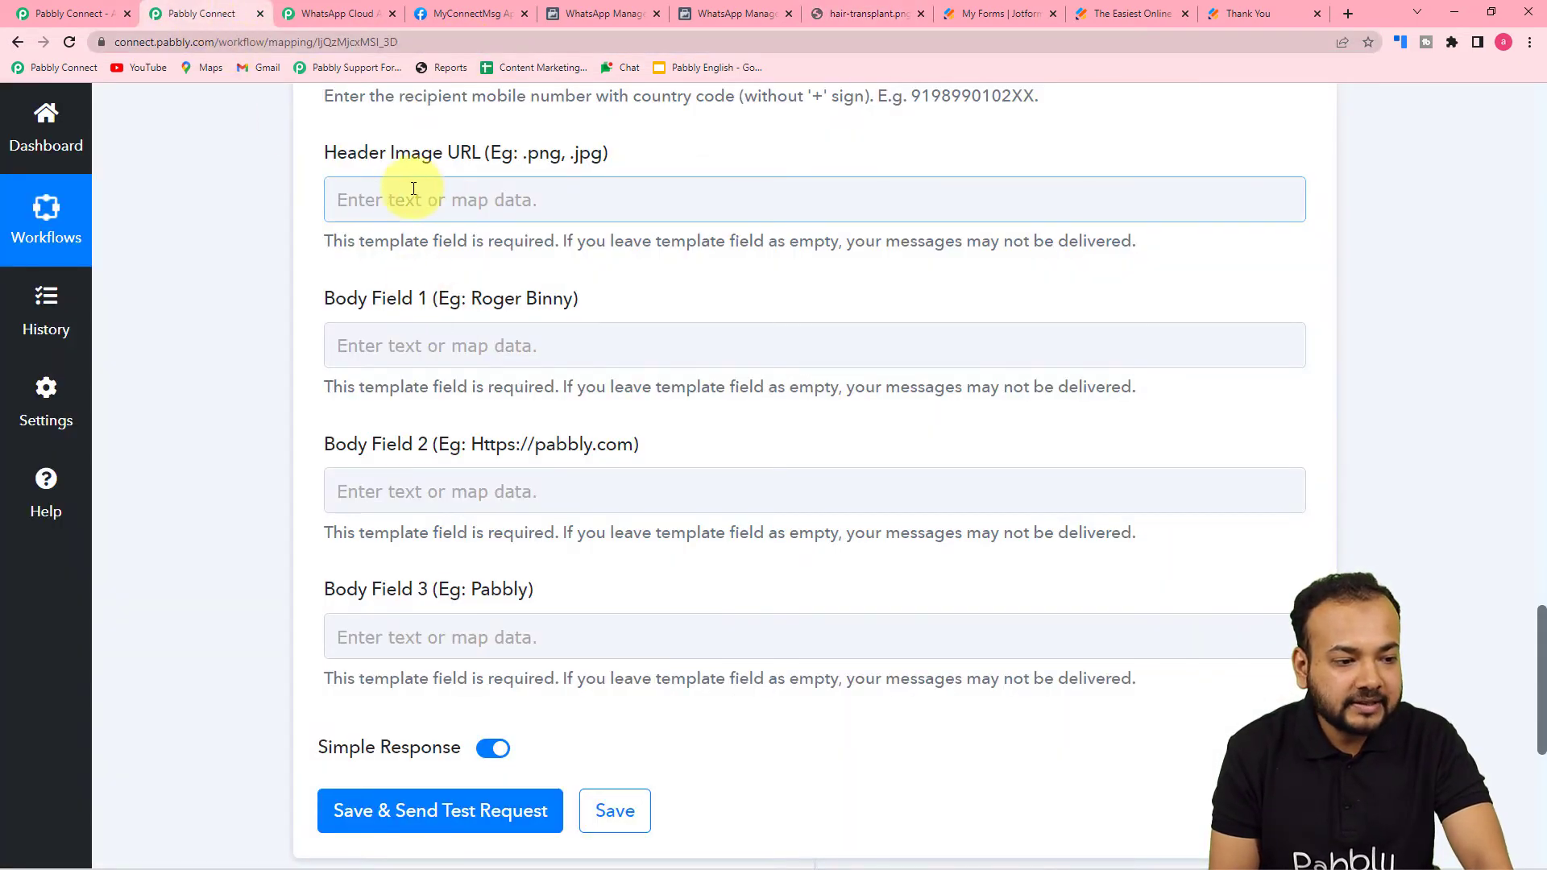
pyautogui.scroll(2, 433, 219)
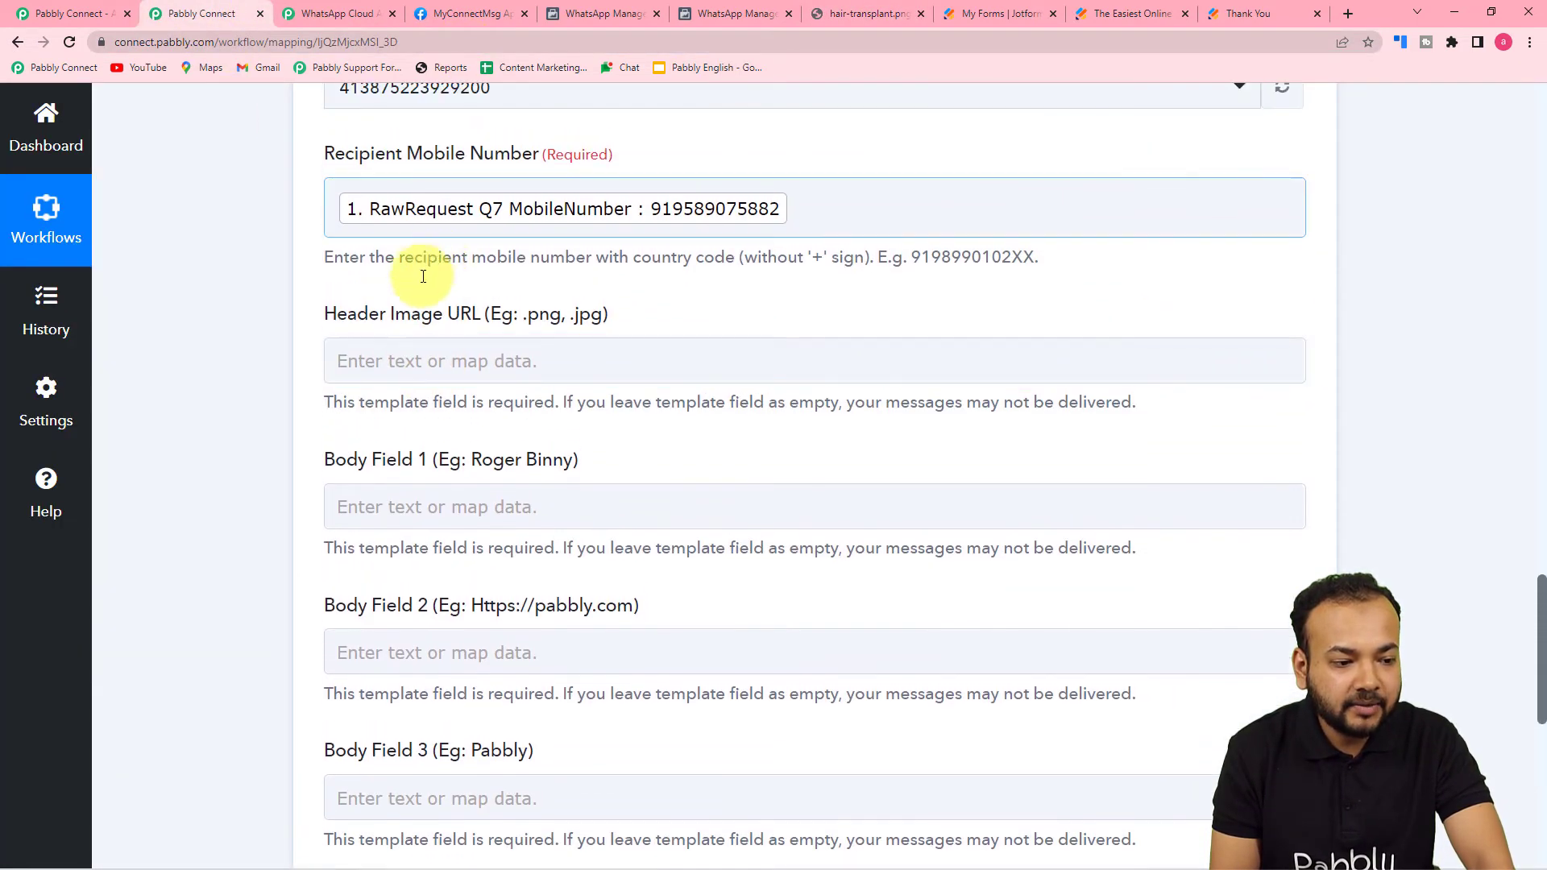
pyautogui.rightClick(417, 357)
pyautogui.click(462, 506)
pyautogui.scroll(-2, 415, 483)
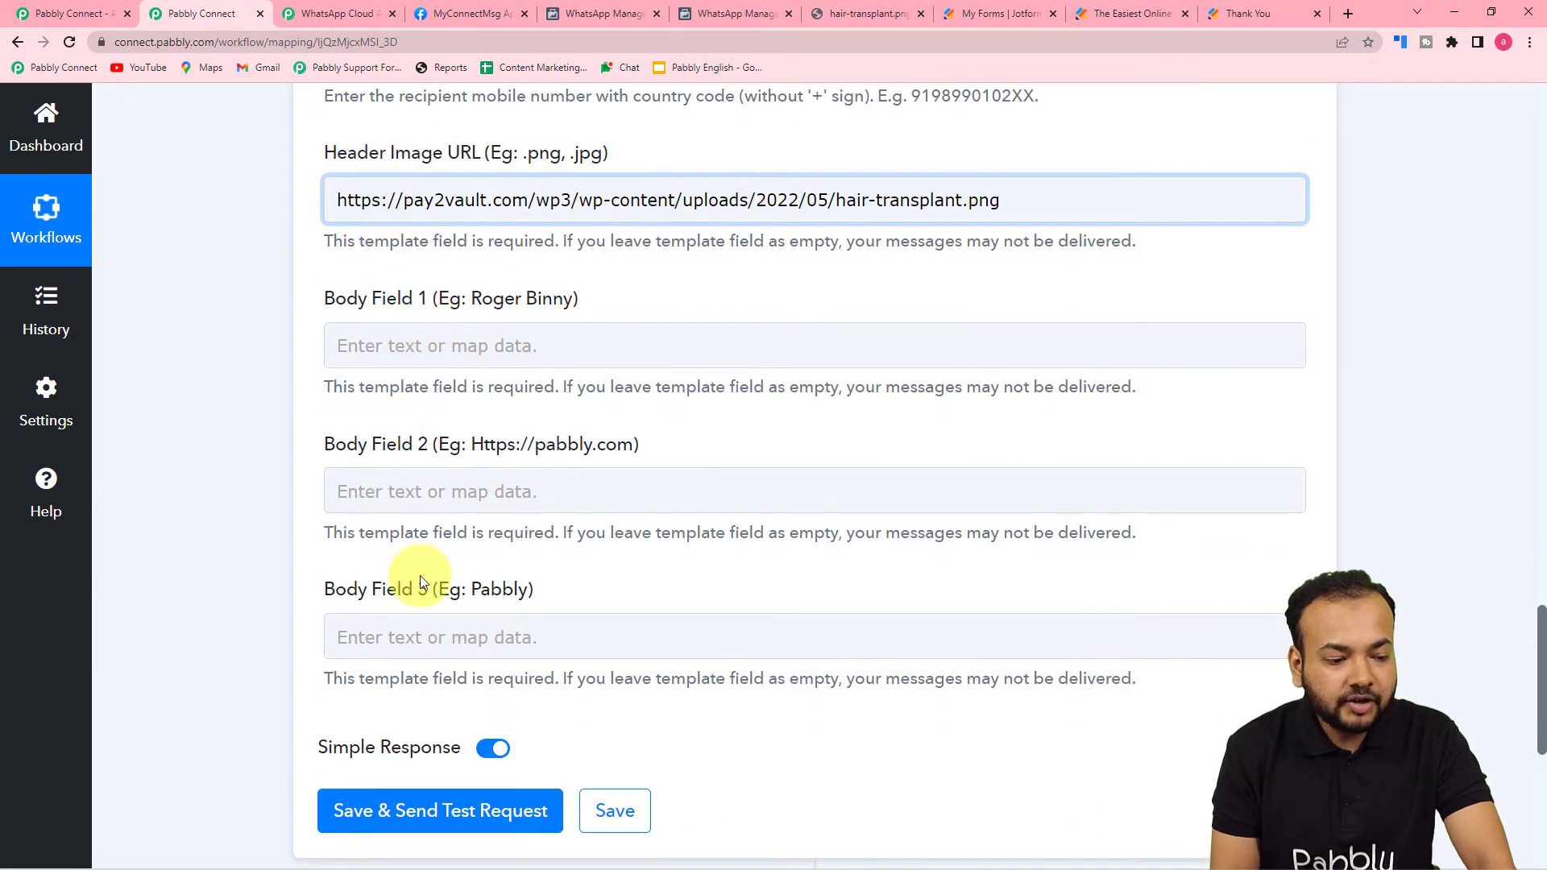
pyautogui.click(762, 8)
# Read the send_brochure_img body's {{1}}, {{2}}, {{3}} placeholders, then select Body Field 1.
pyautogui.scroll(-4, 641, 713)
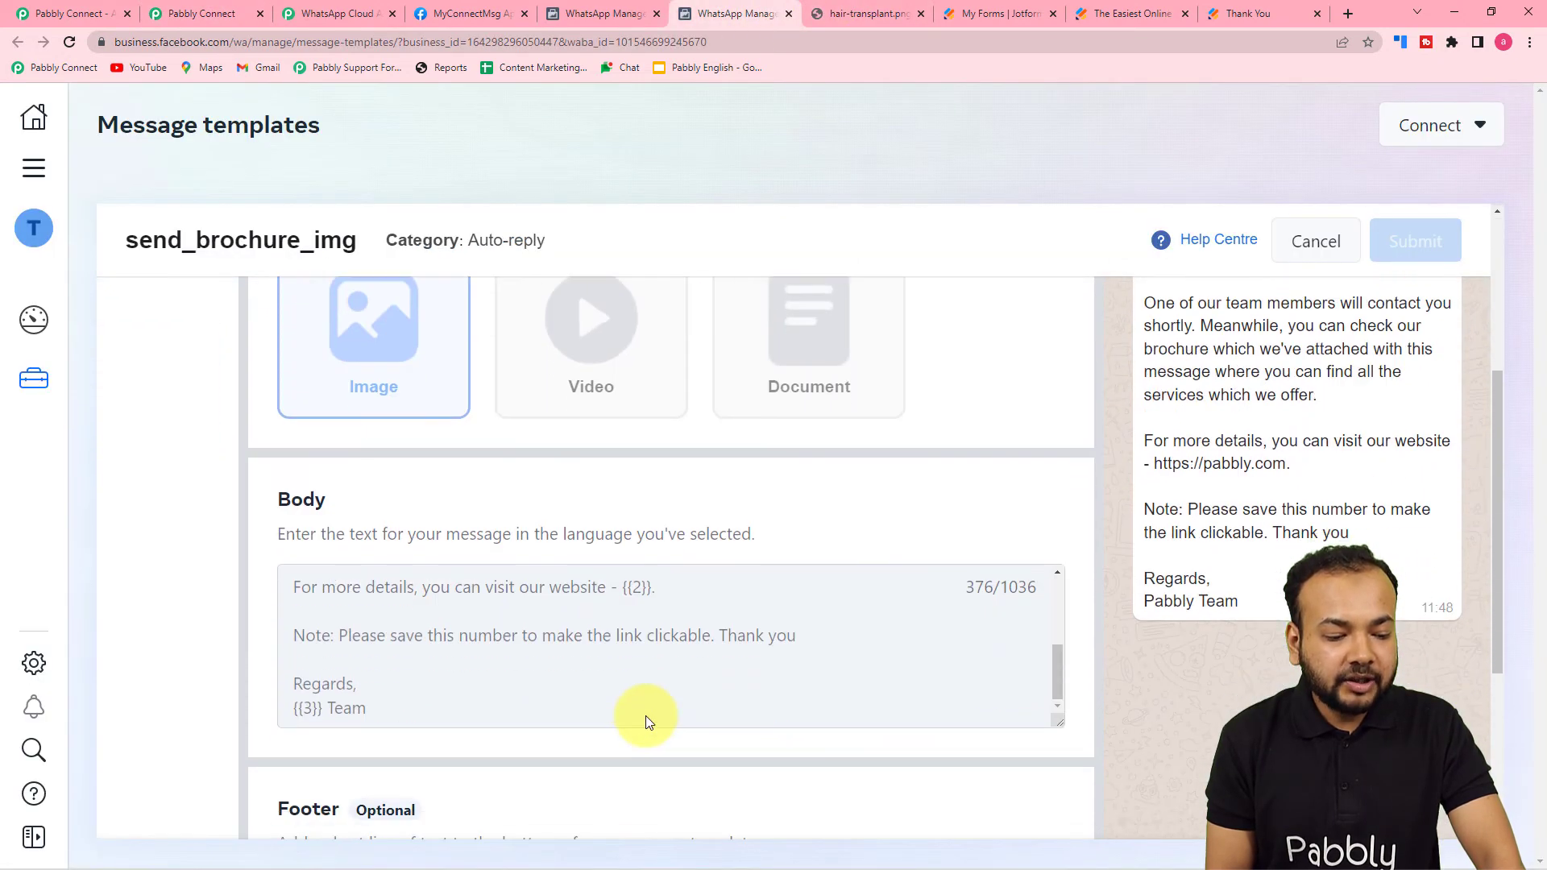
pyautogui.scroll(5, 373, 628)
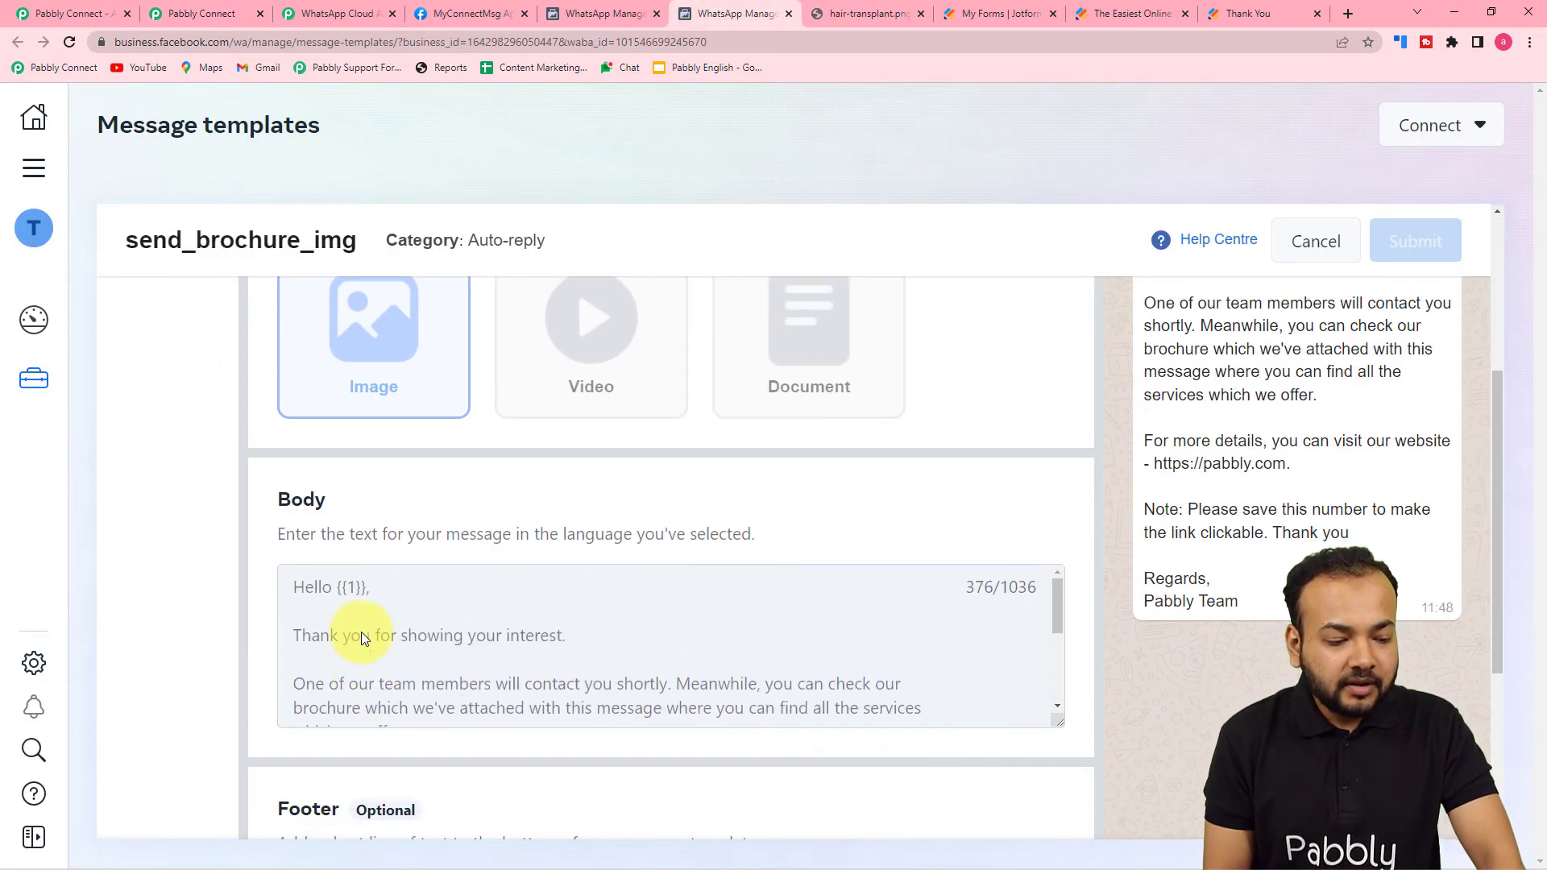
pyautogui.scroll(-3, 400, 597)
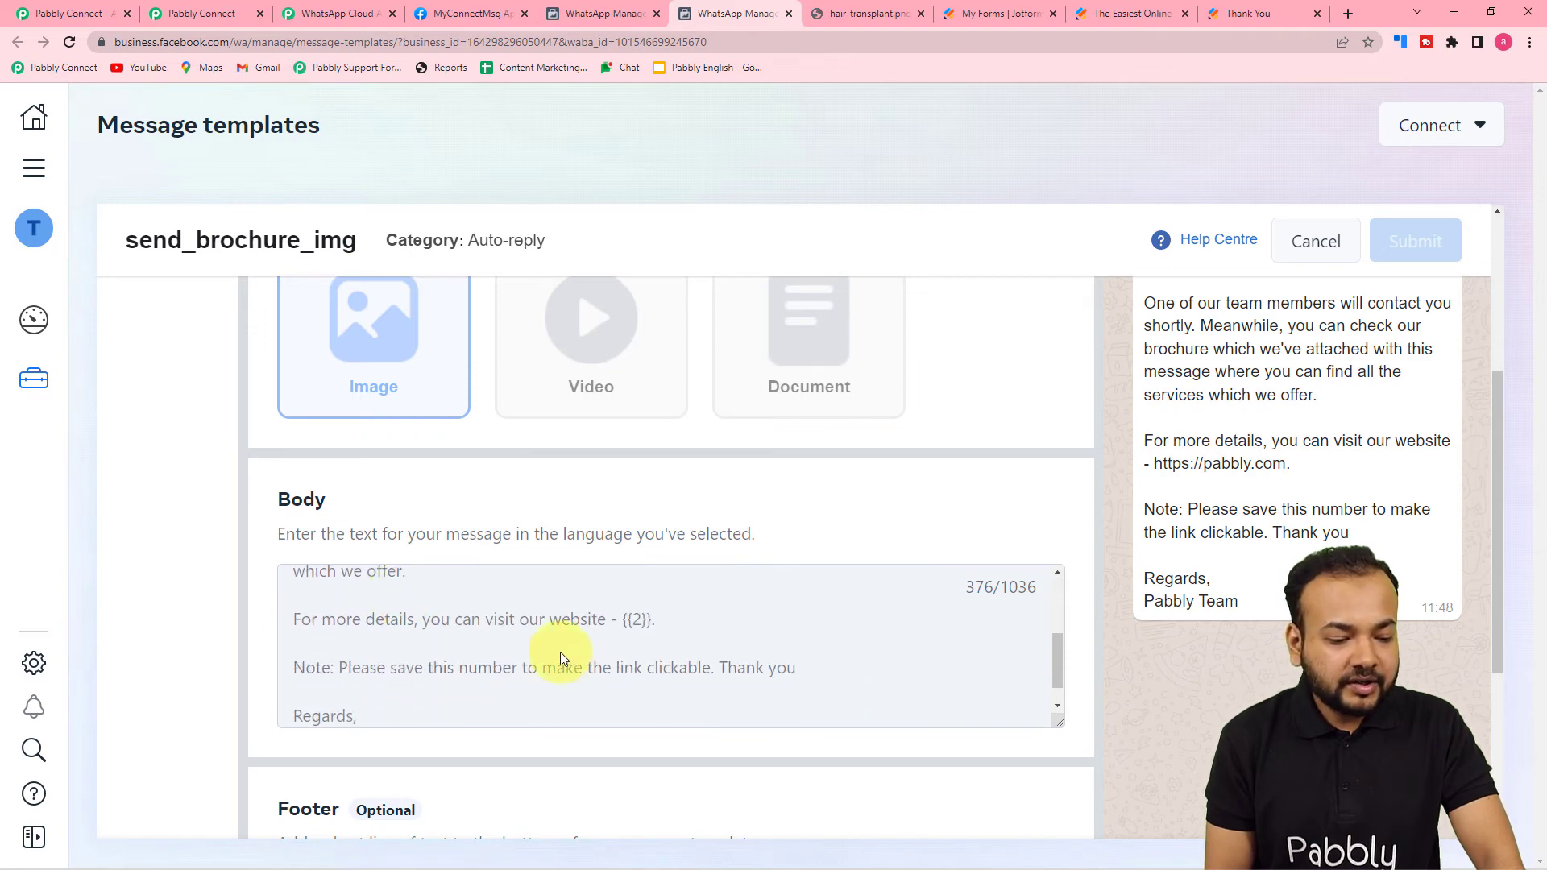
pyautogui.scroll(-1, 562, 664)
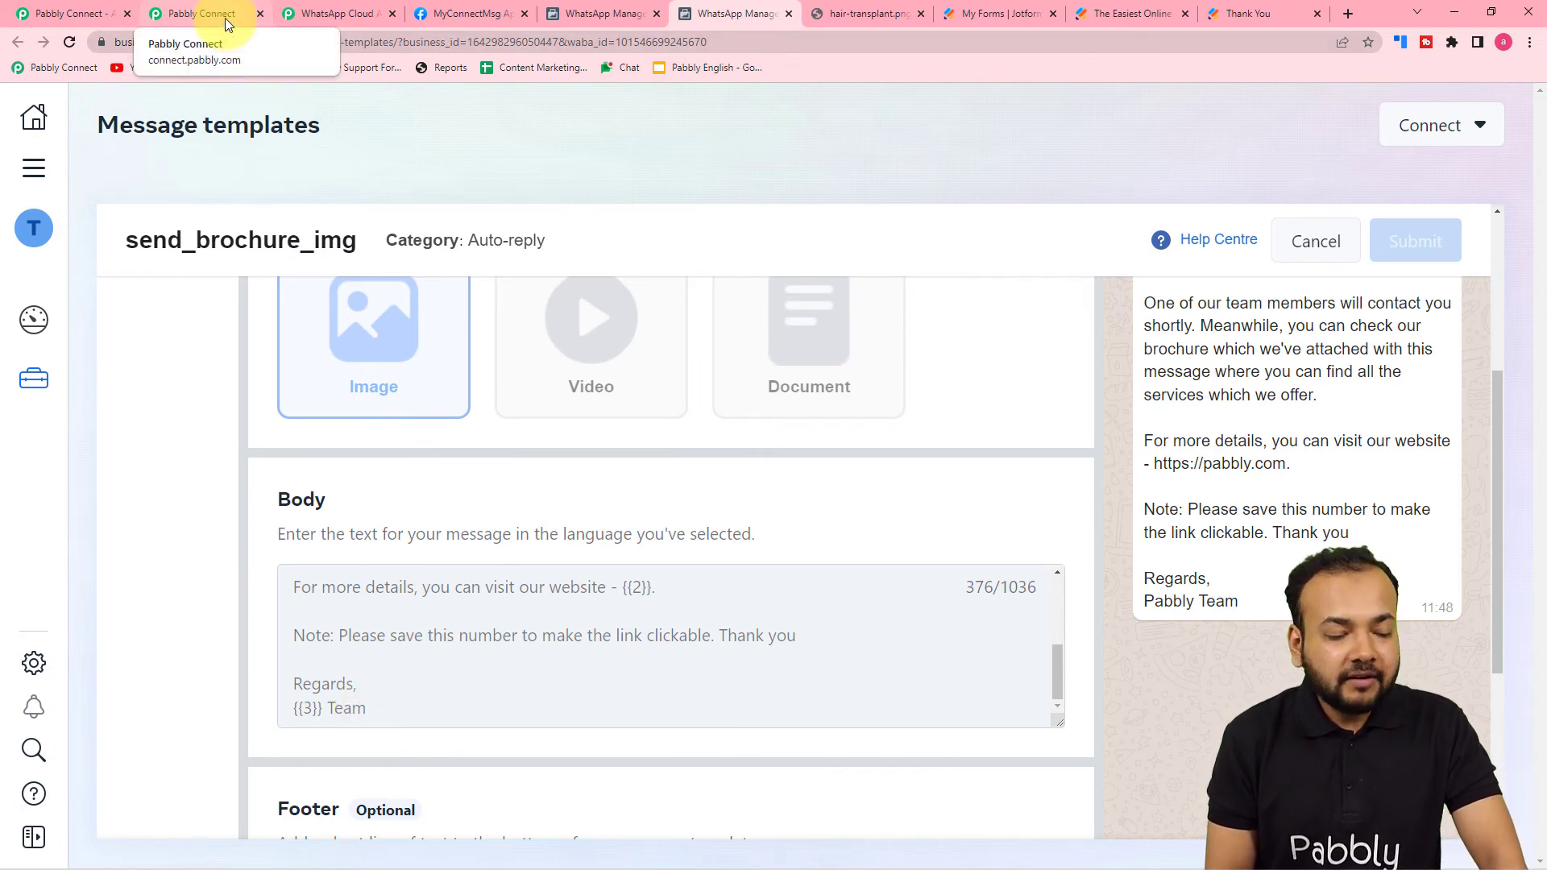
pyautogui.scroll(5, 384, 636)
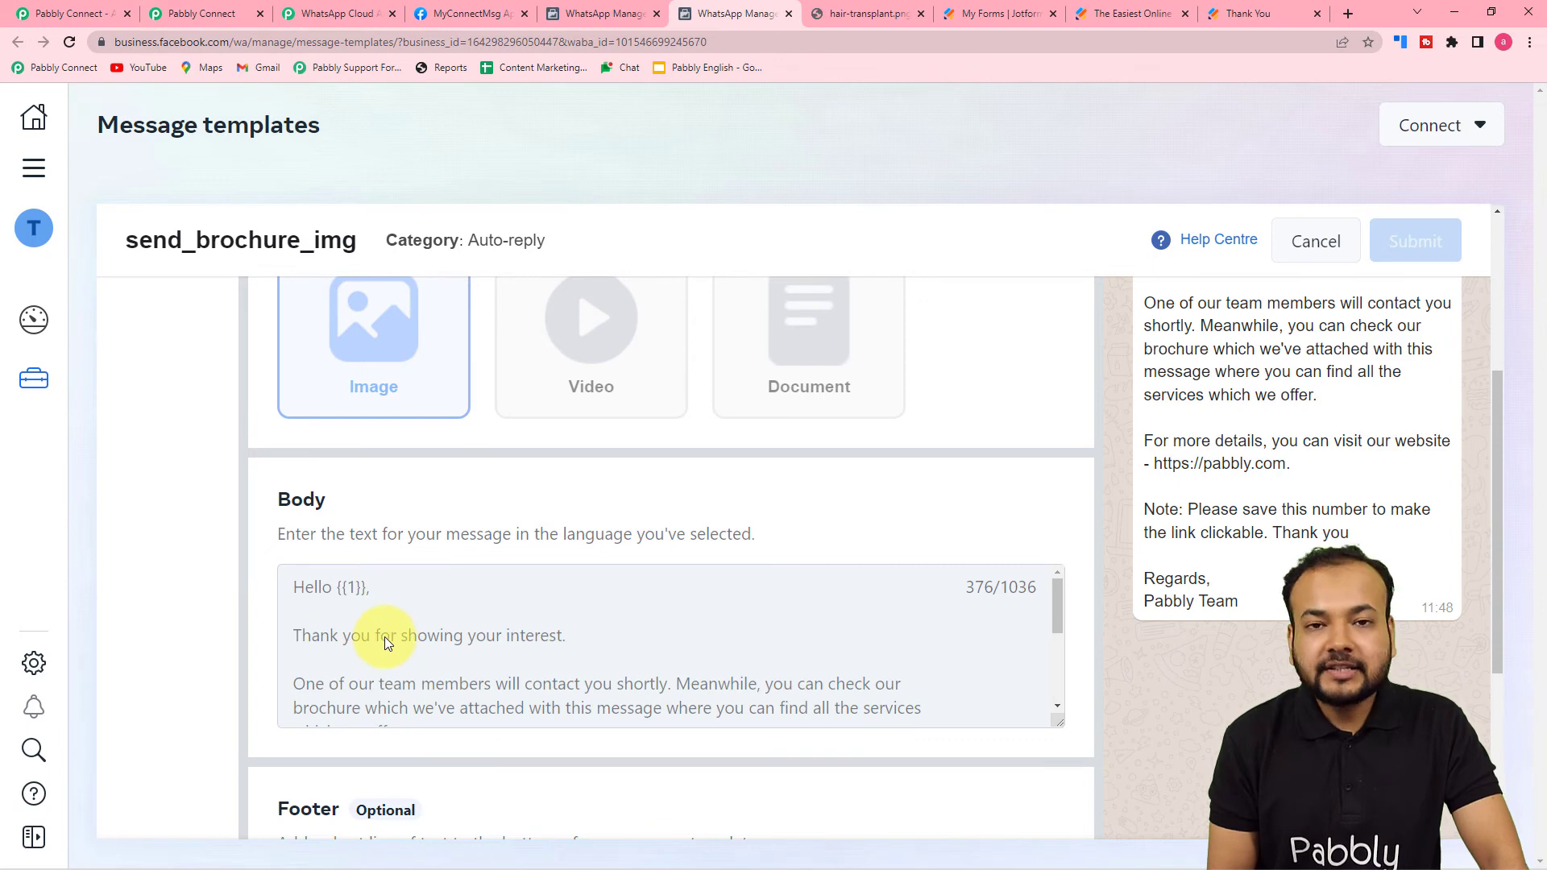
pyautogui.scroll(-4, 384, 637)
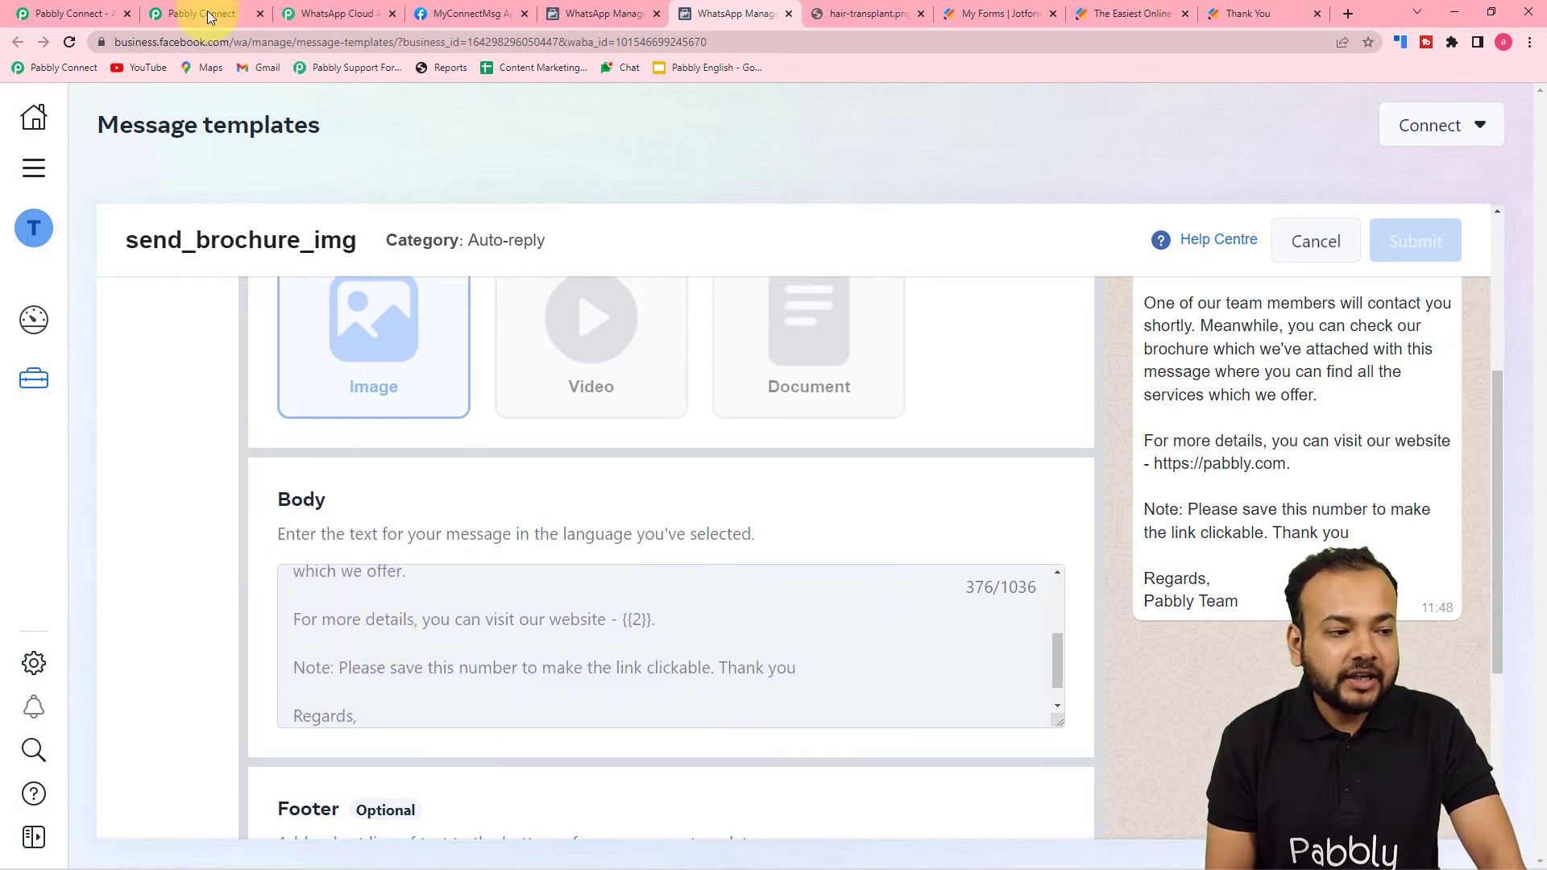
pyautogui.click(208, 10)
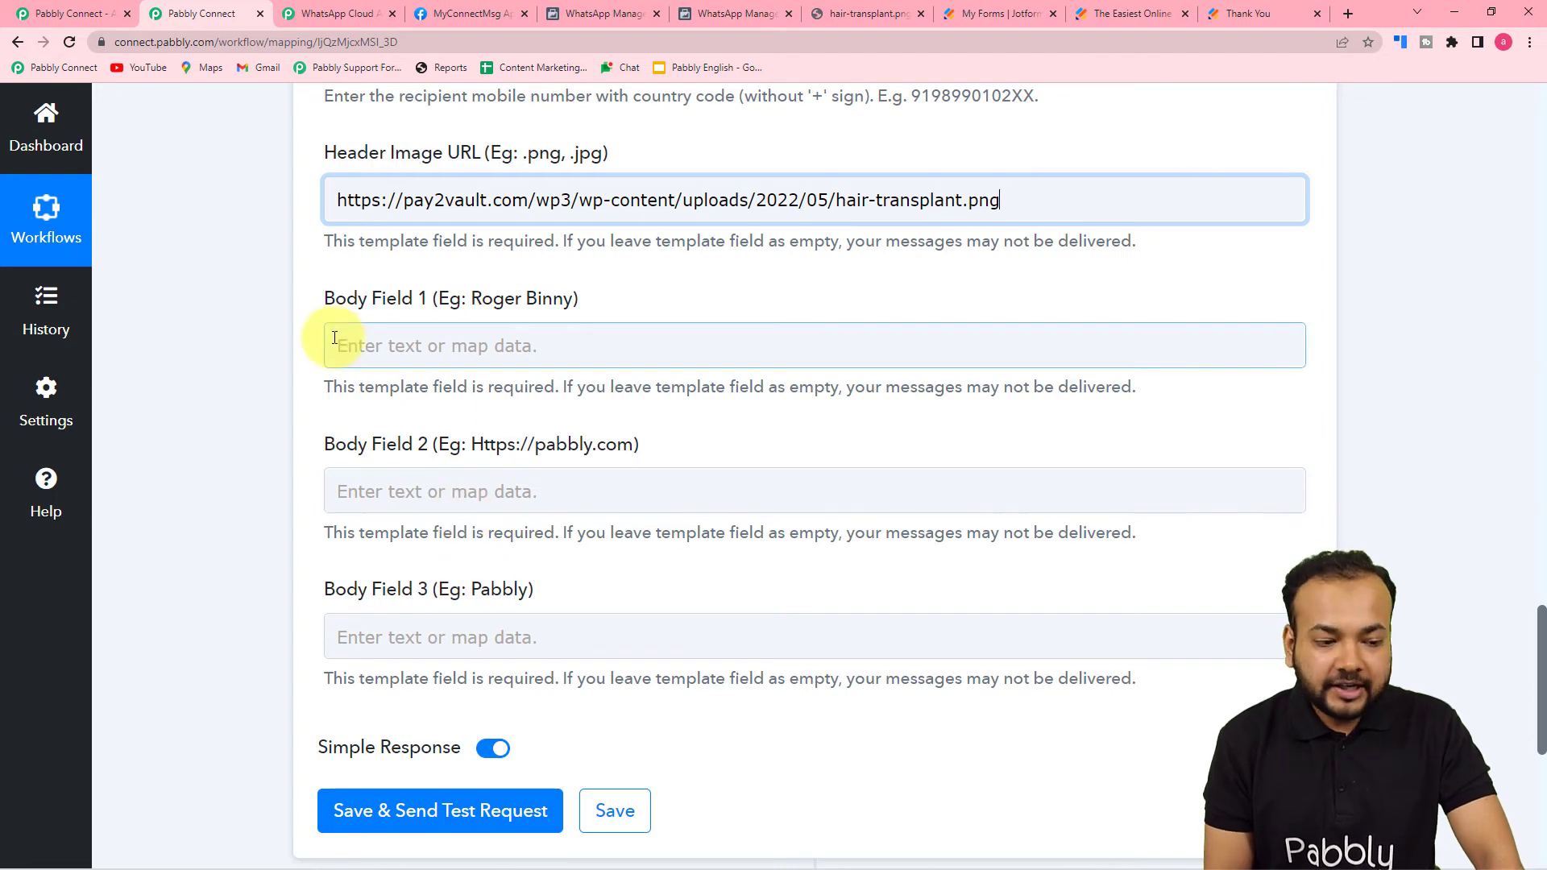
pyautogui.click(466, 345)
pyautogui.scroll(-2, 482, 355)
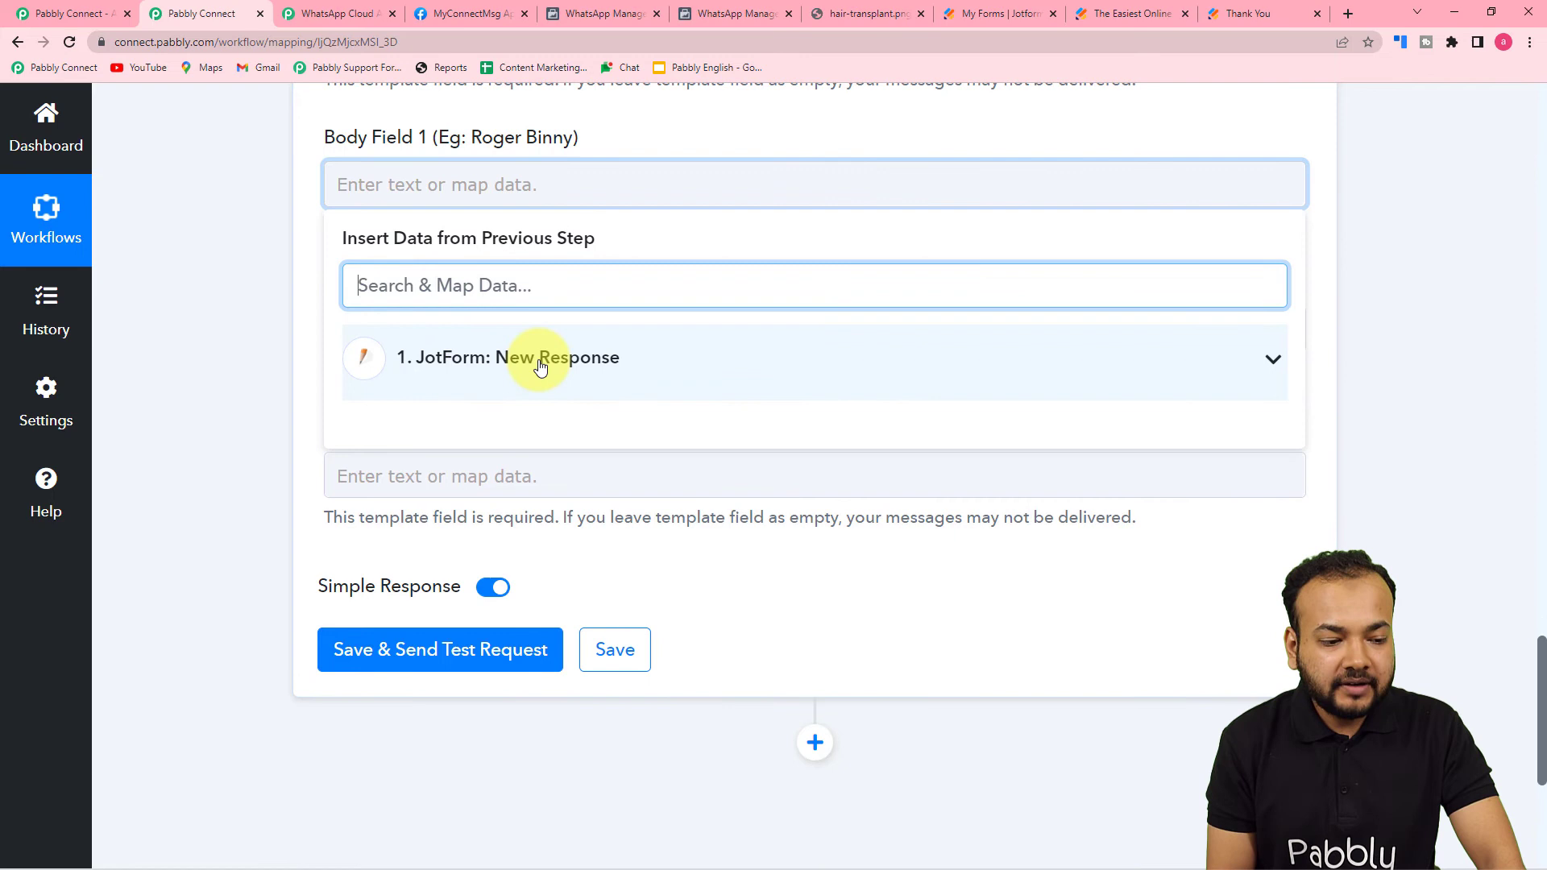
# Map Q4 Name First and Q4 Name Last into Body Field 1 and start typing the website in Body Field 2.
pyautogui.click(538, 361)
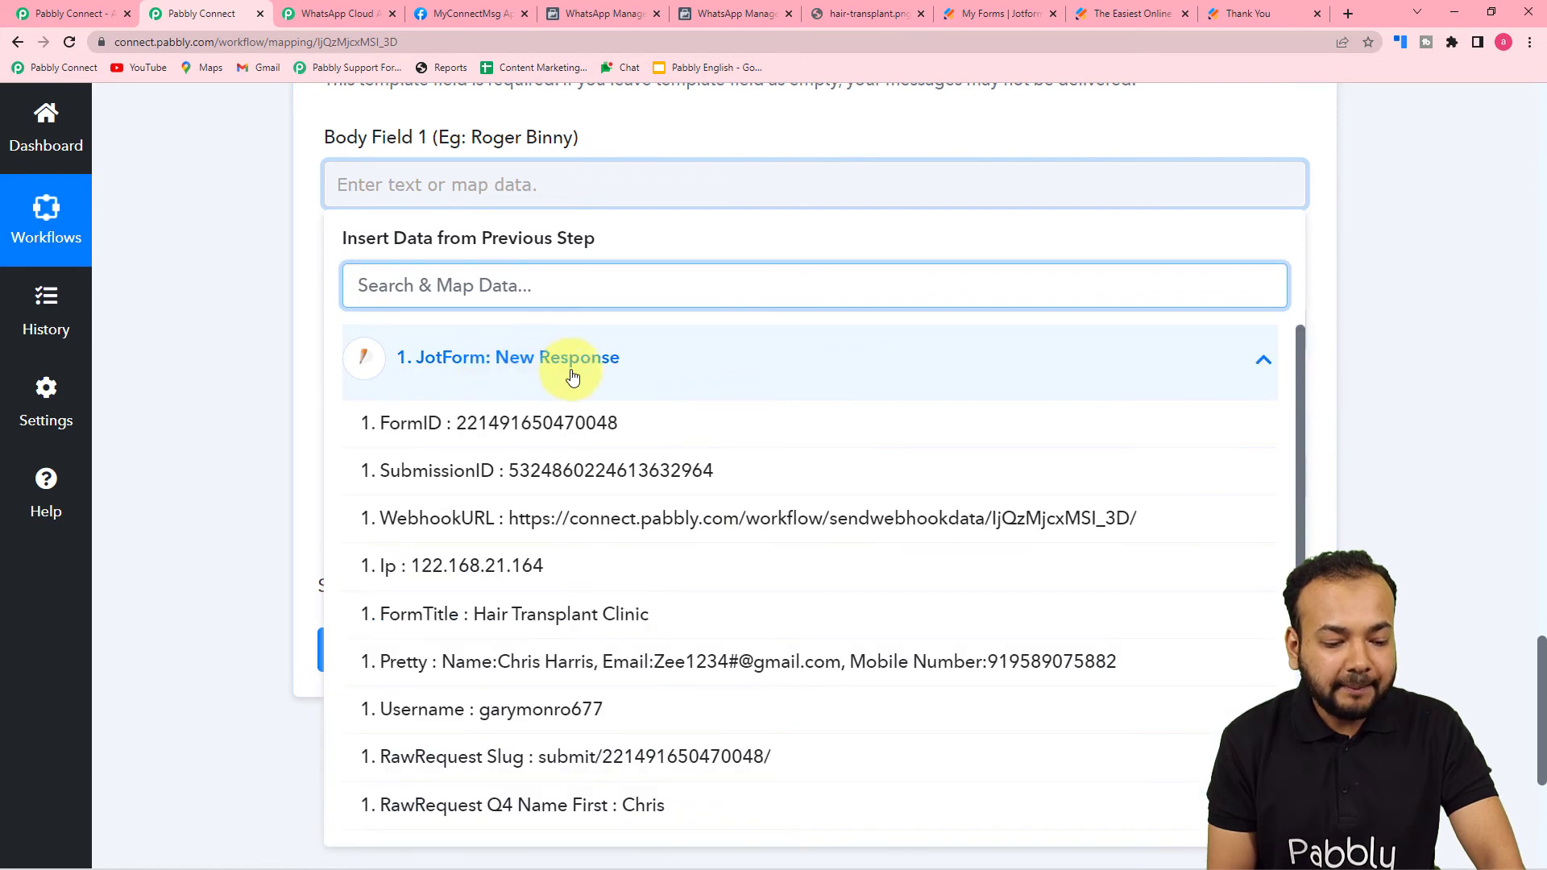
pyautogui.scroll(-2, 556, 522)
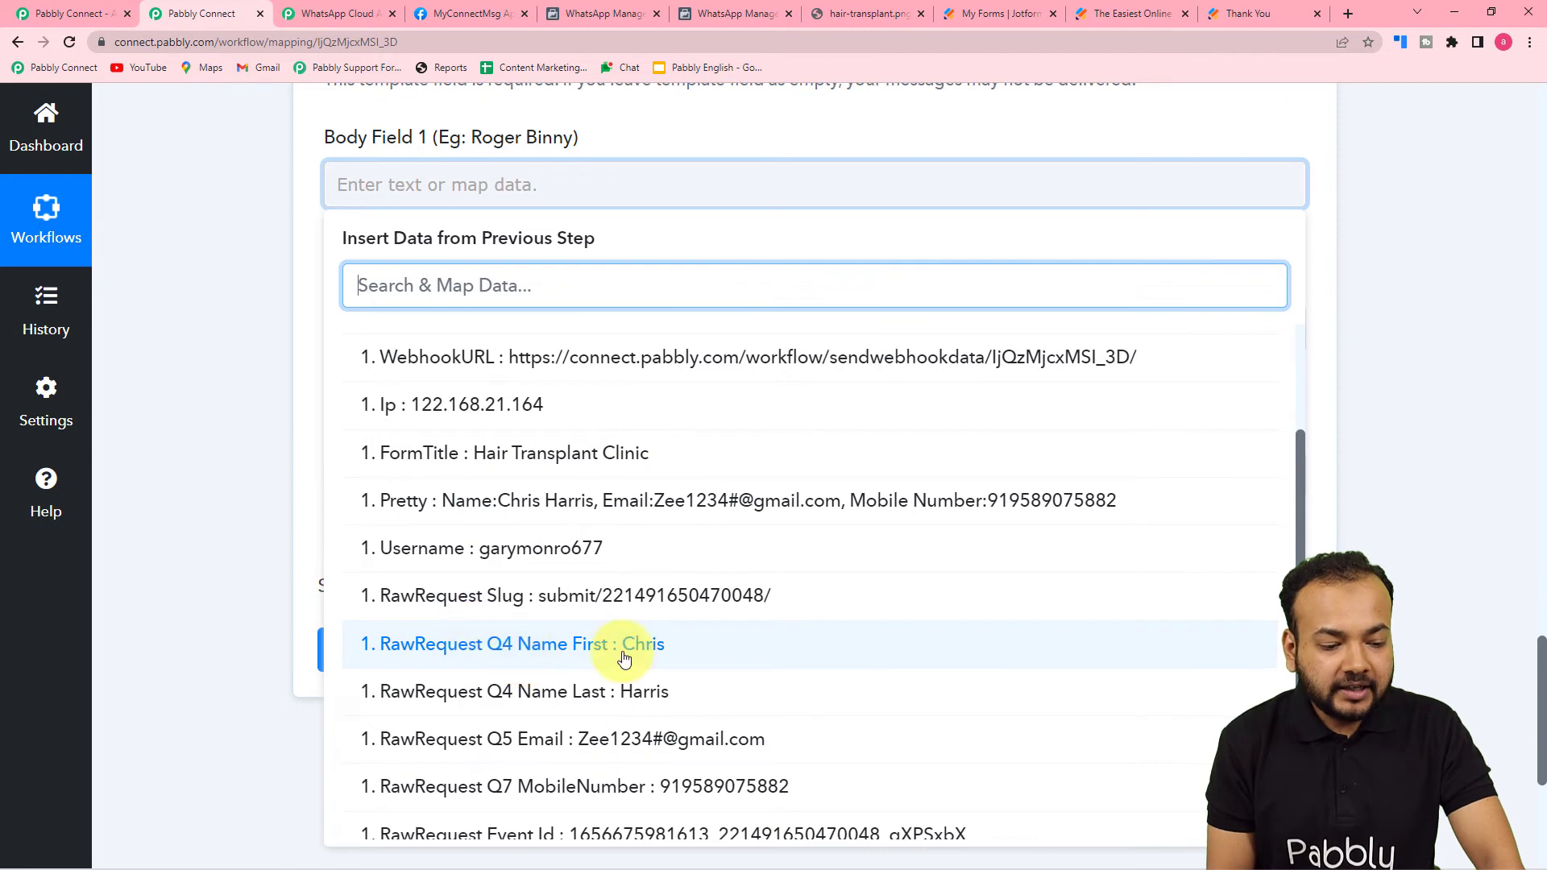
pyautogui.click(546, 649)
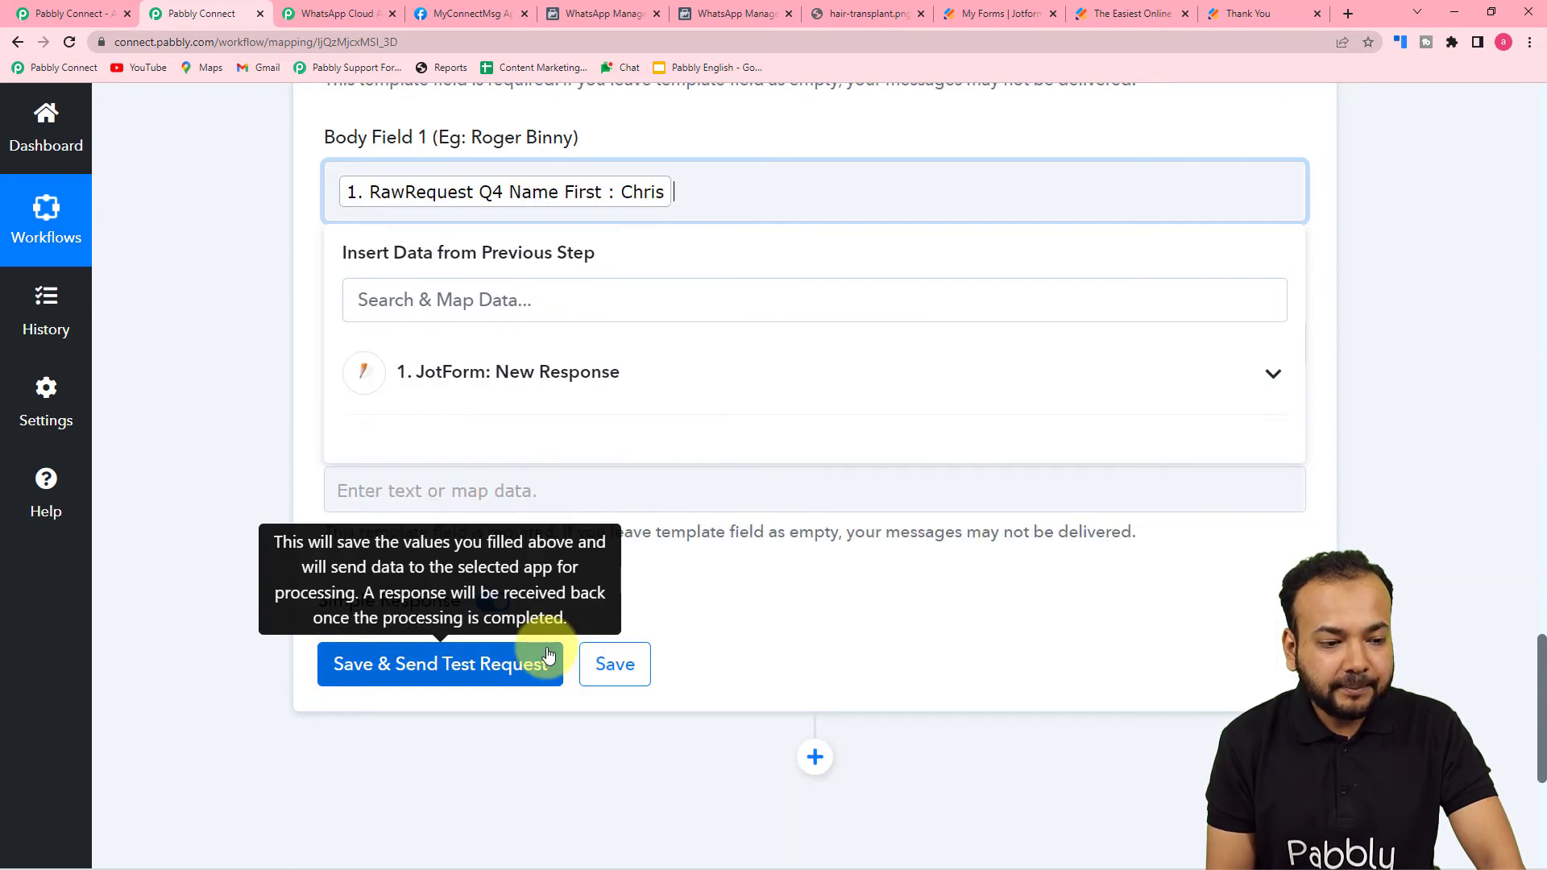
pyautogui.click(535, 372)
pyautogui.scroll(-3, 535, 675)
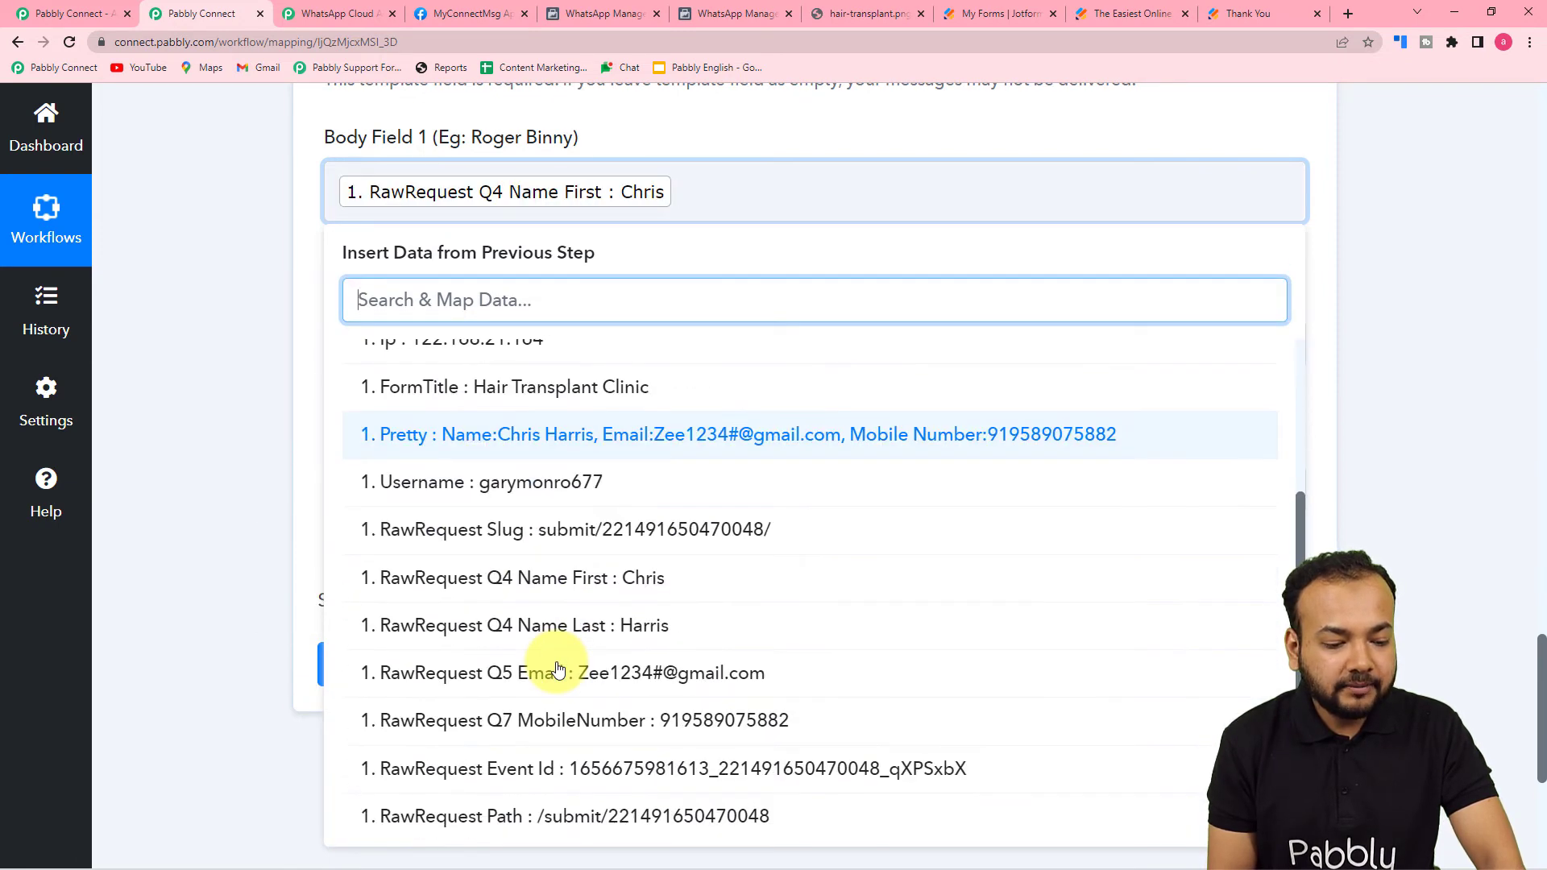
pyautogui.click(562, 639)
pyautogui.click(235, 451)
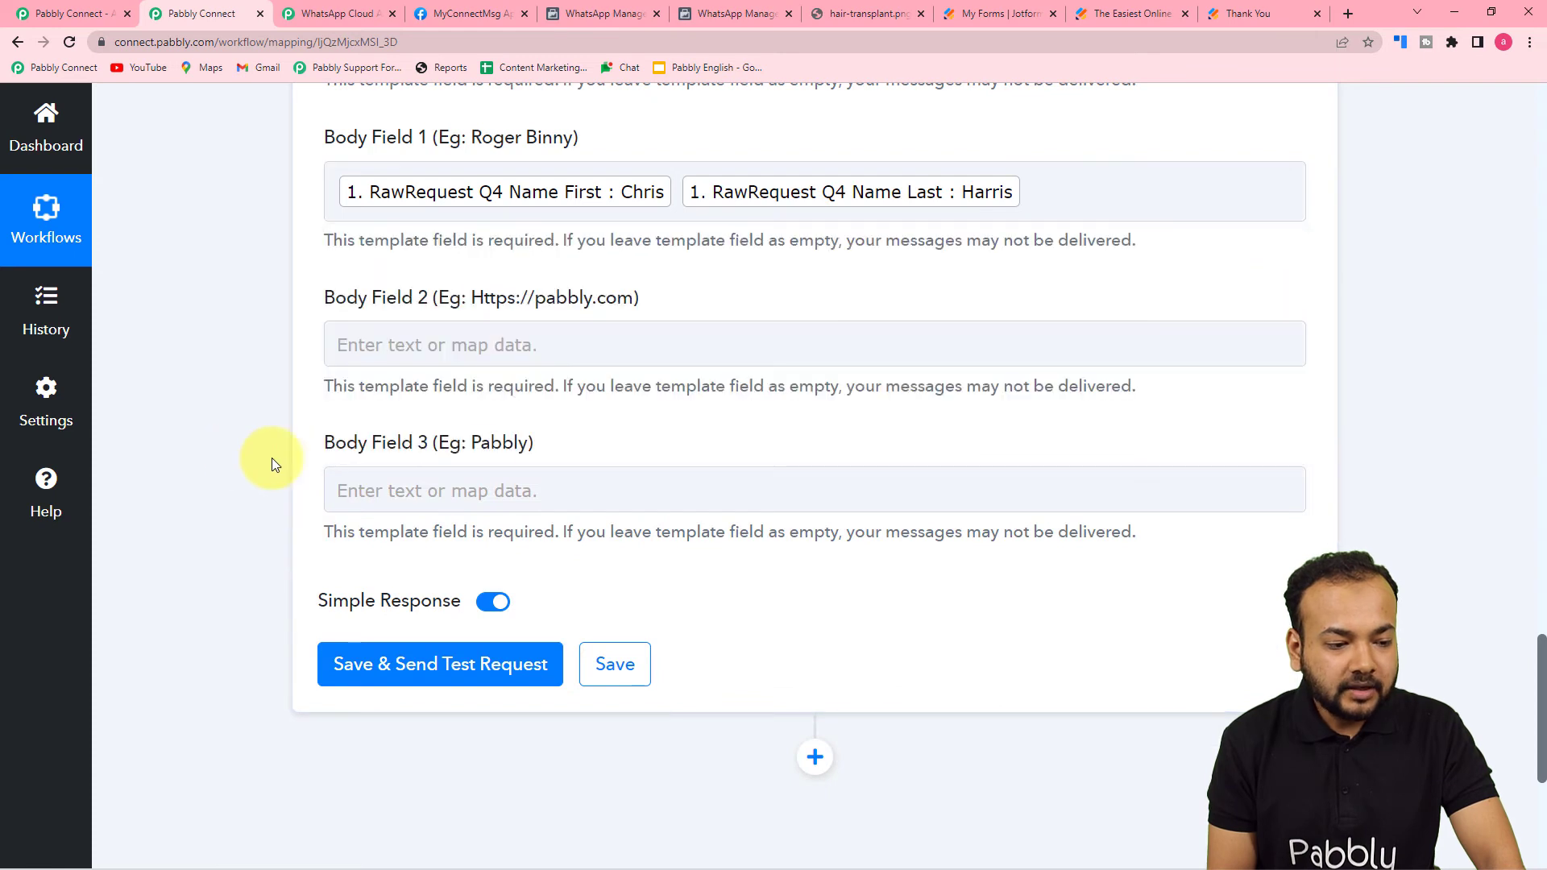
pyautogui.click(453, 347)
pyautogui.write('w')
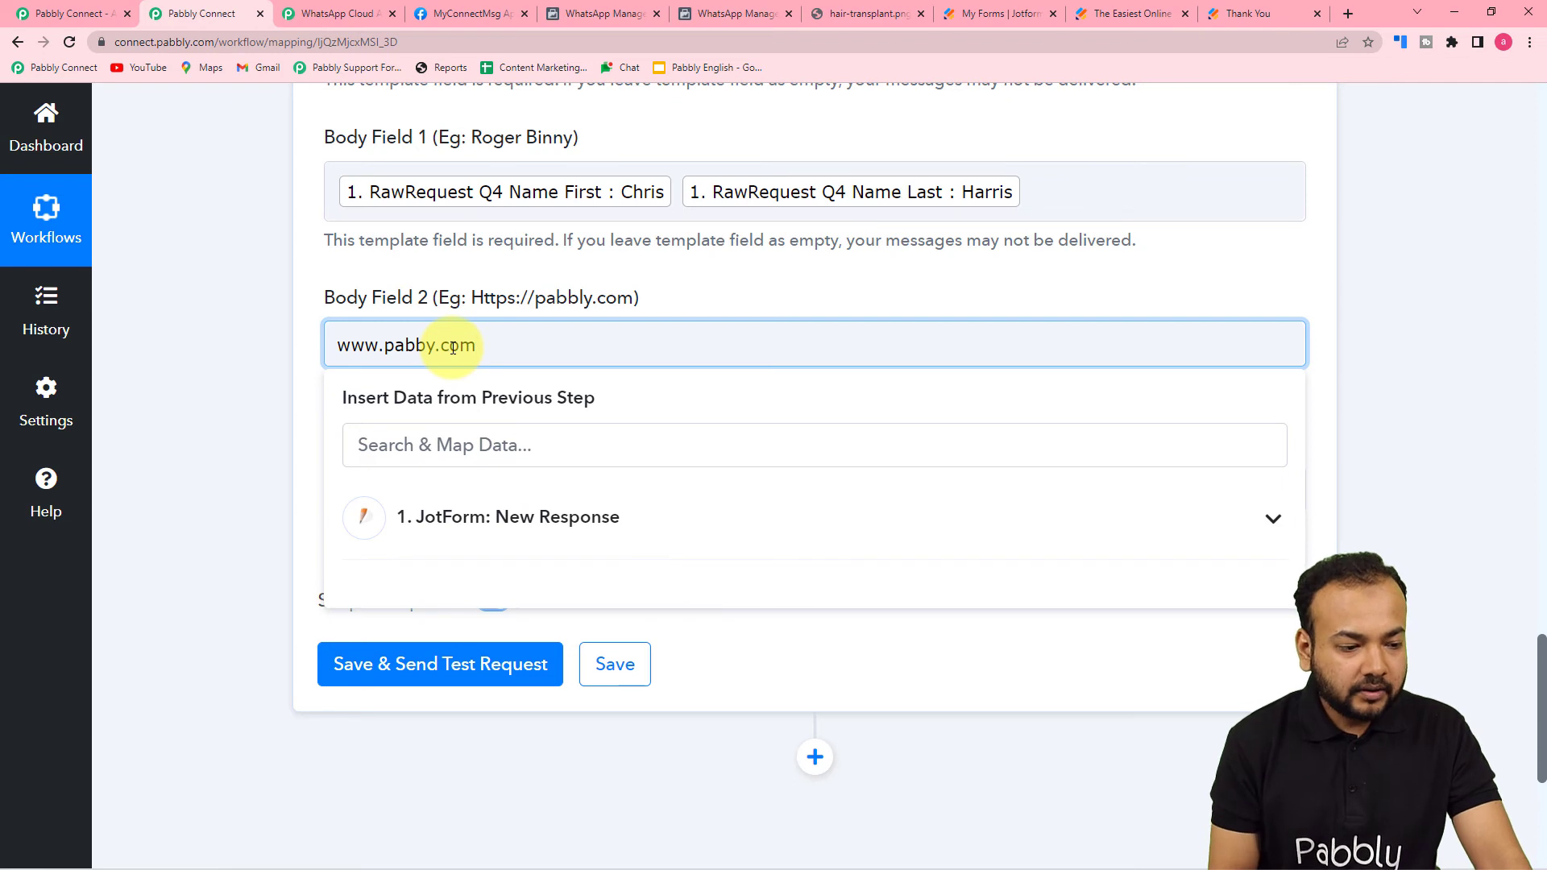
pyautogui.write('ww.pabby.com')
pyautogui.click(181, 379)
pyautogui.click(435, 490)
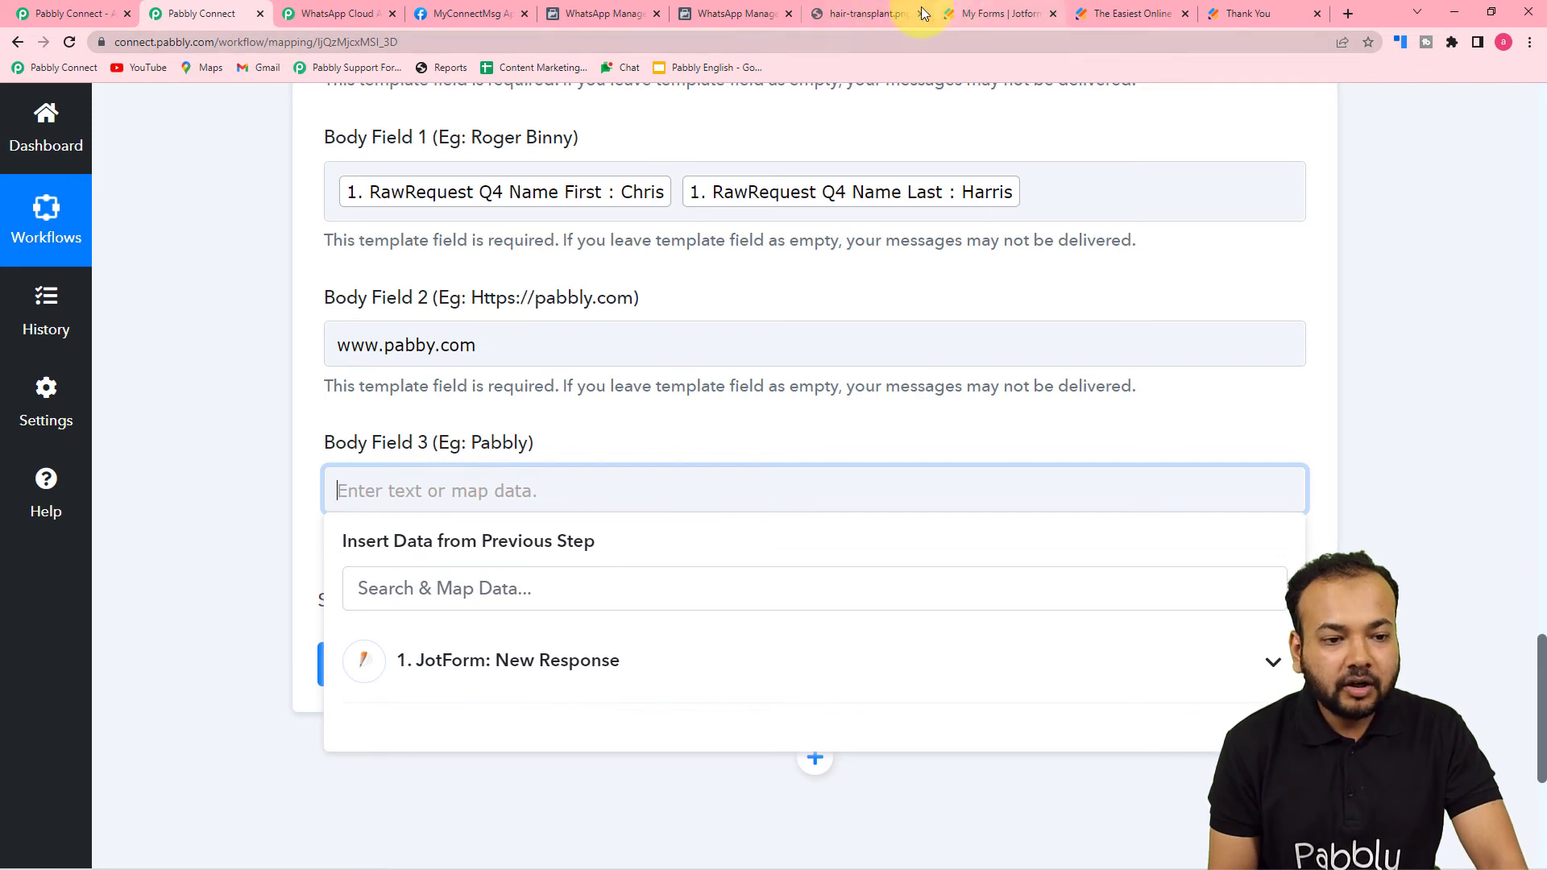
pyautogui.click(888, 14)
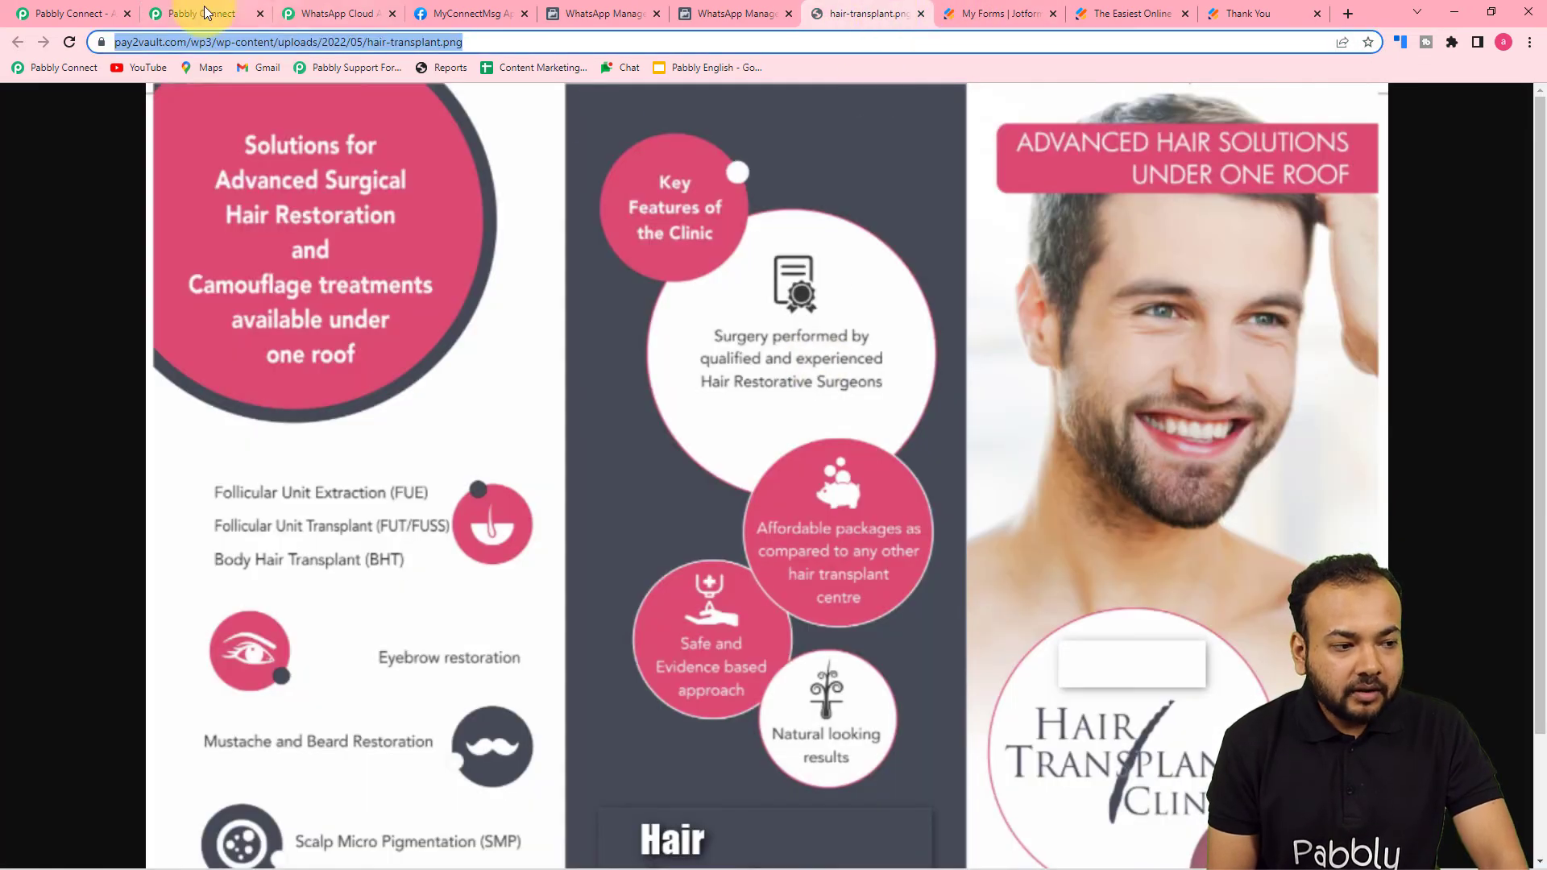
pyautogui.click(202, 14)
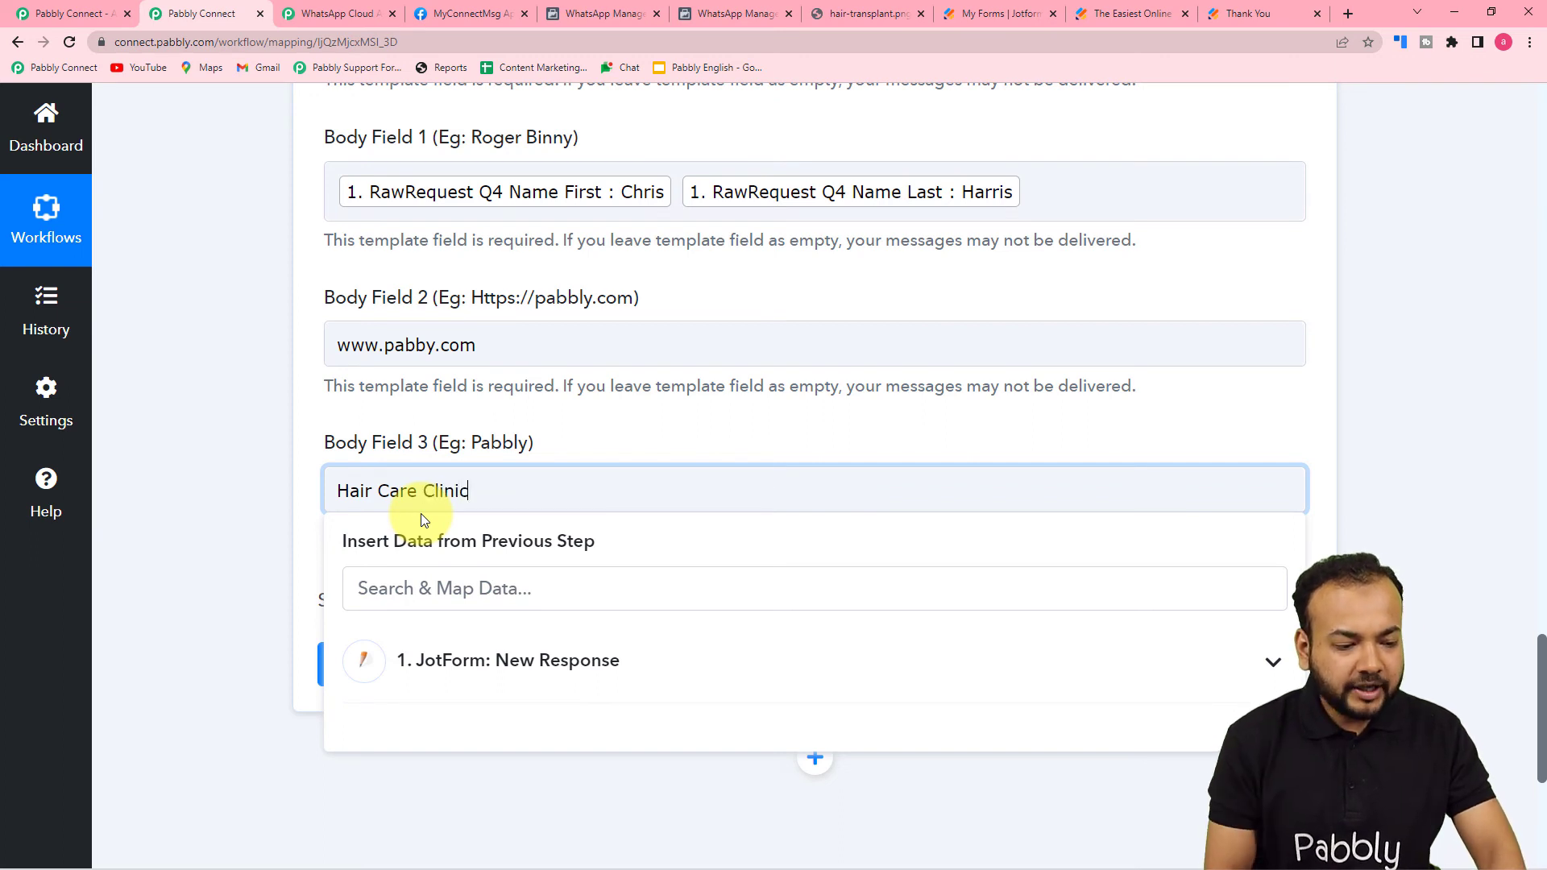
pyautogui.click(222, 456)
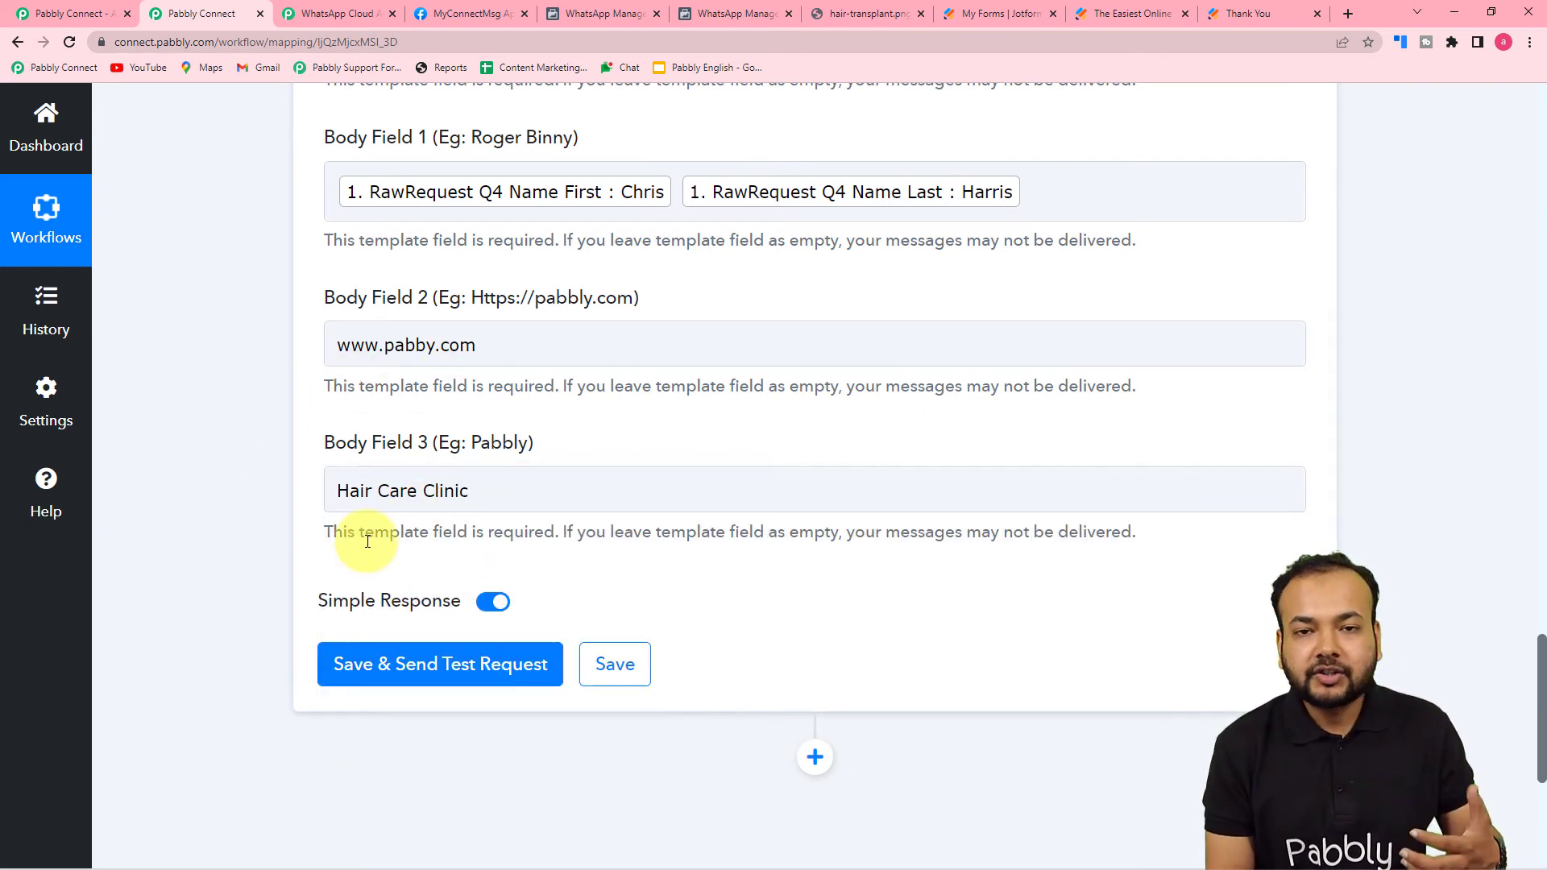
pyautogui.scroll(3, 367, 540)
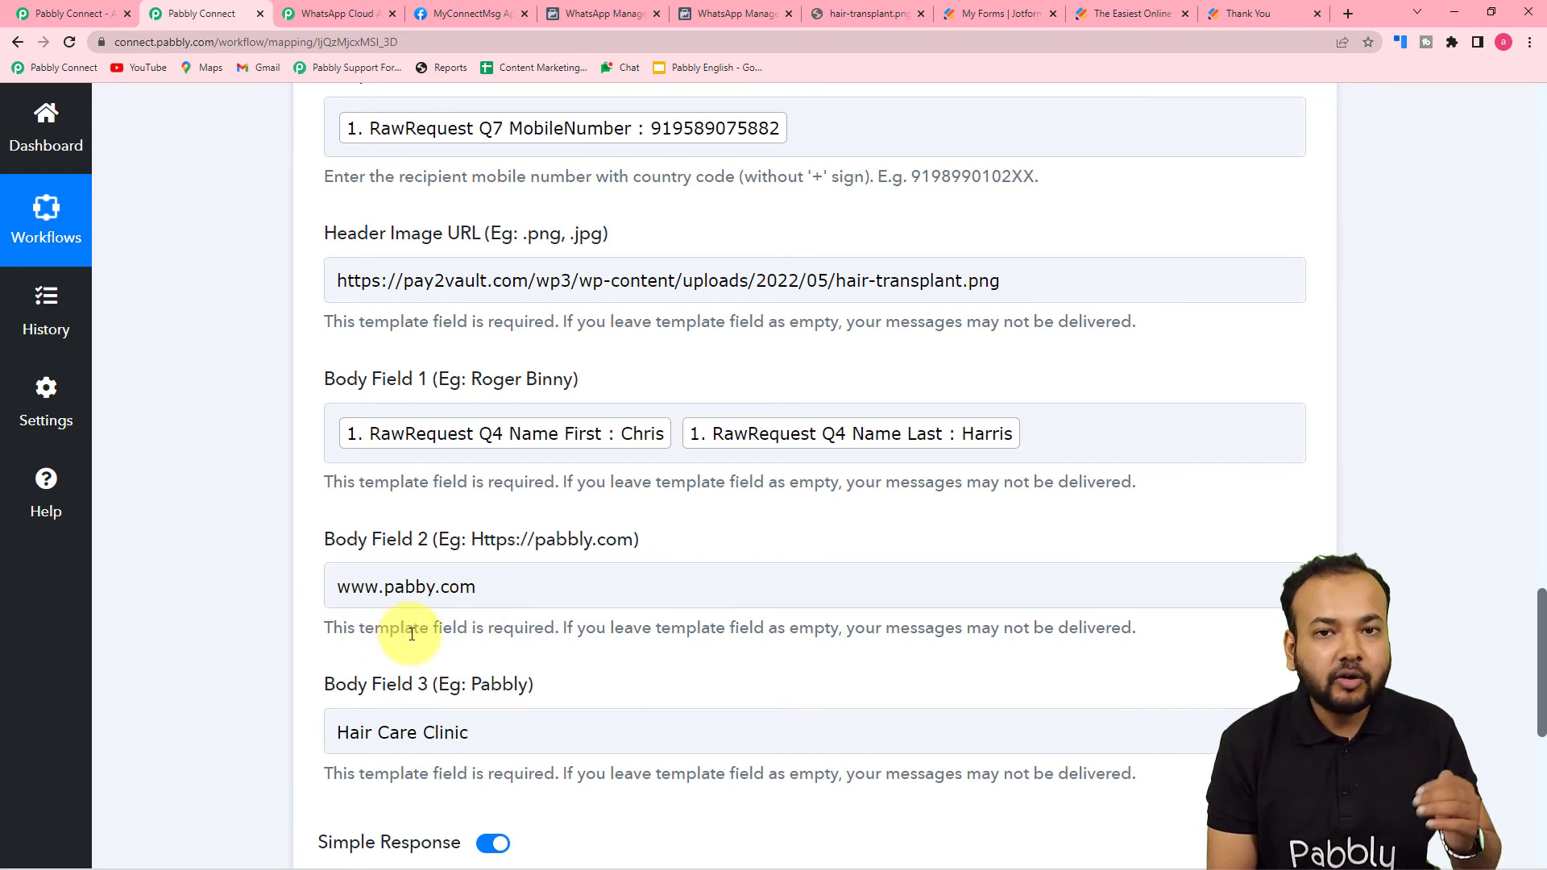
pyautogui.scroll(3, 411, 634)
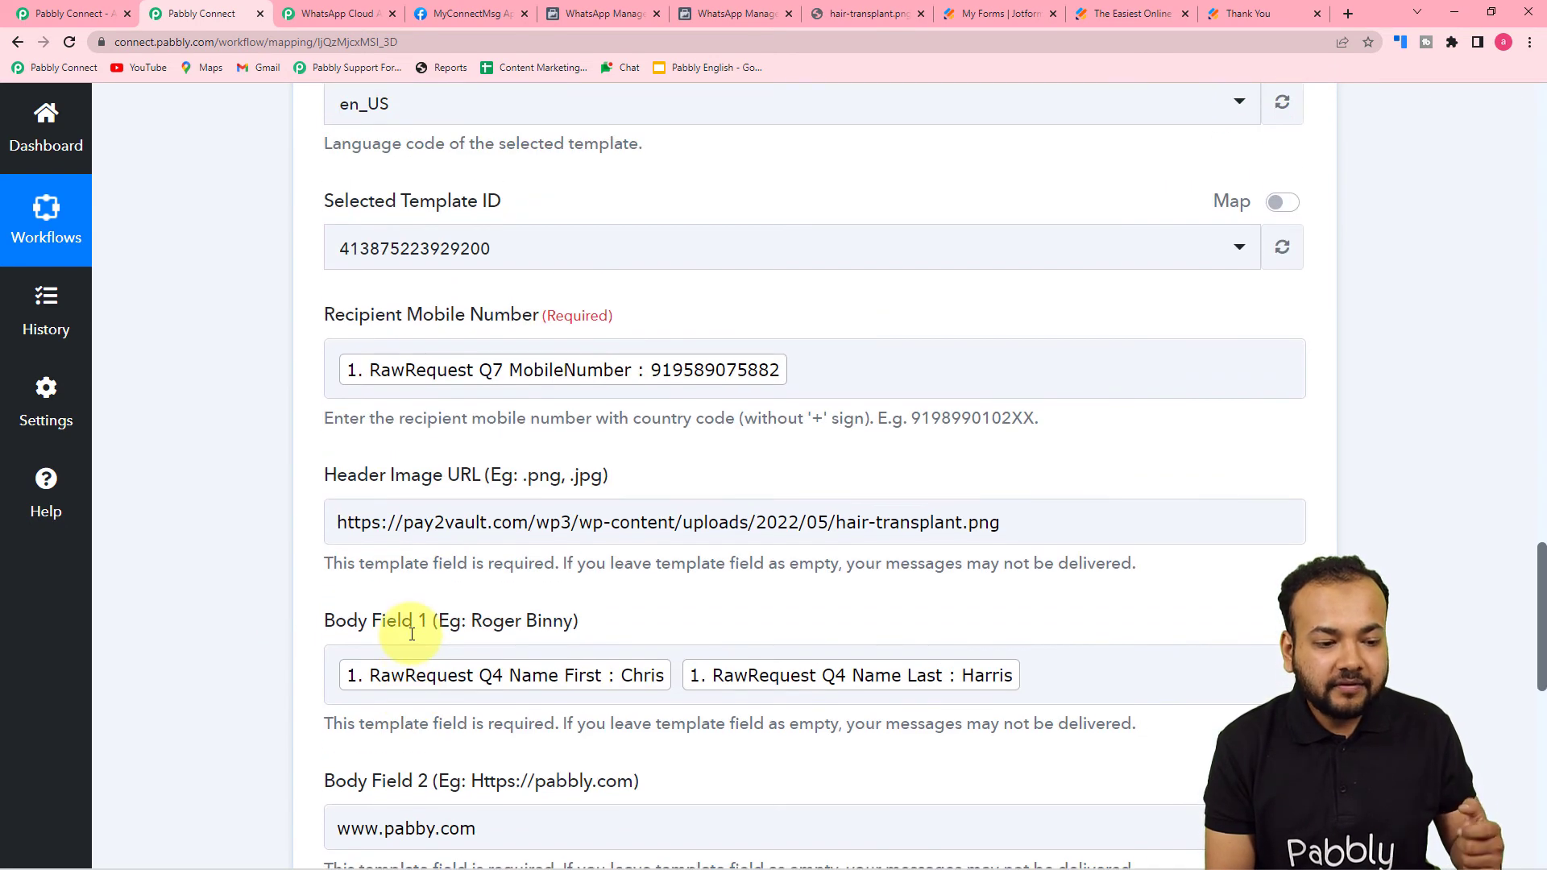
pyautogui.scroll(-4, 411, 634)
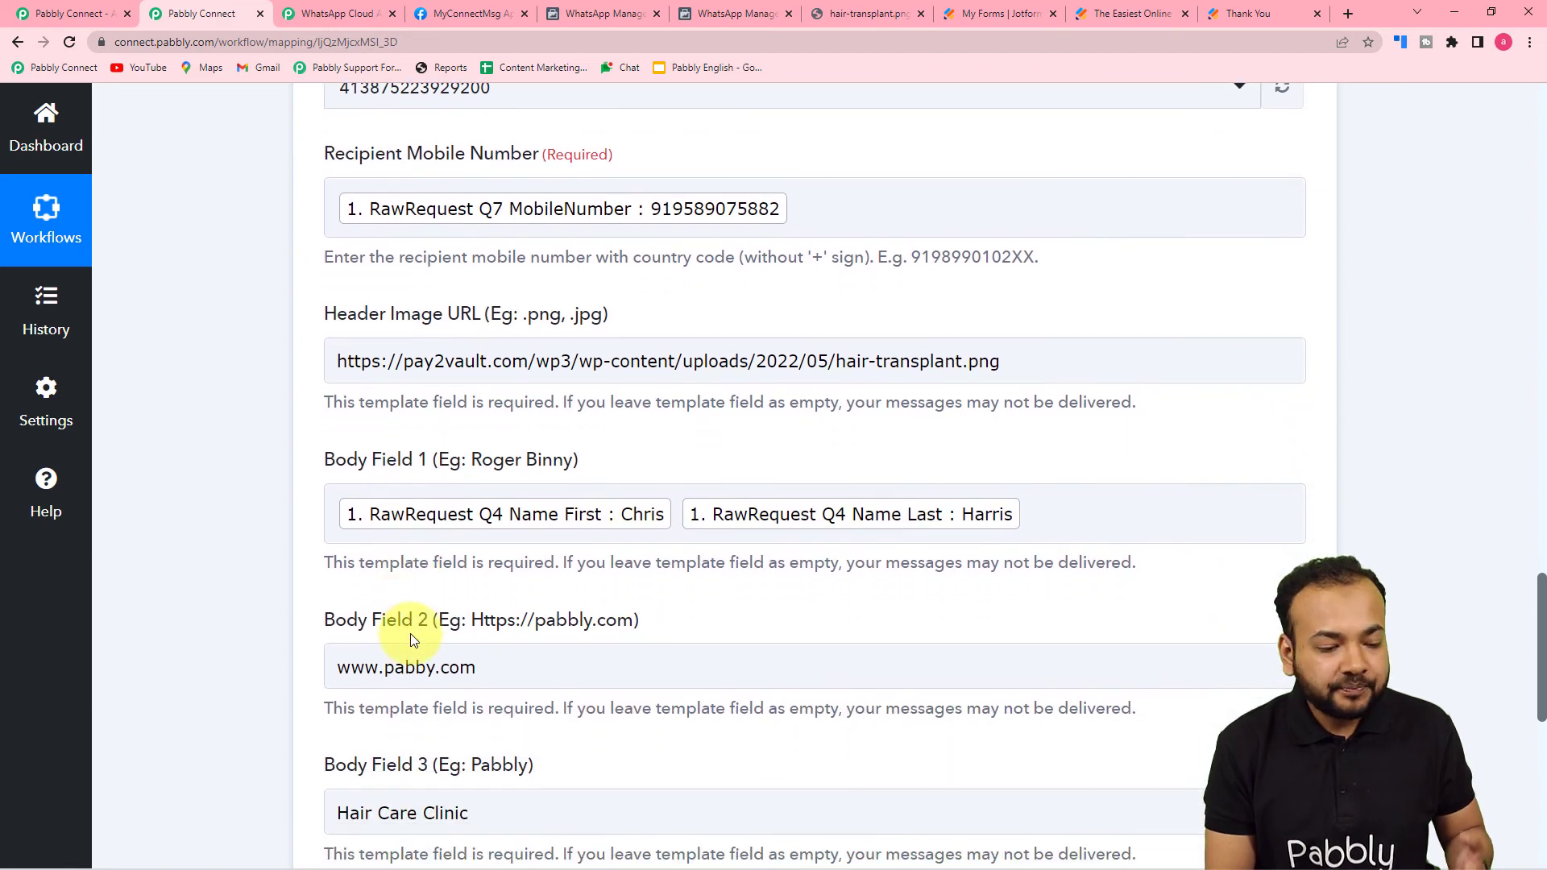
pyautogui.scroll(-2, 373, 597)
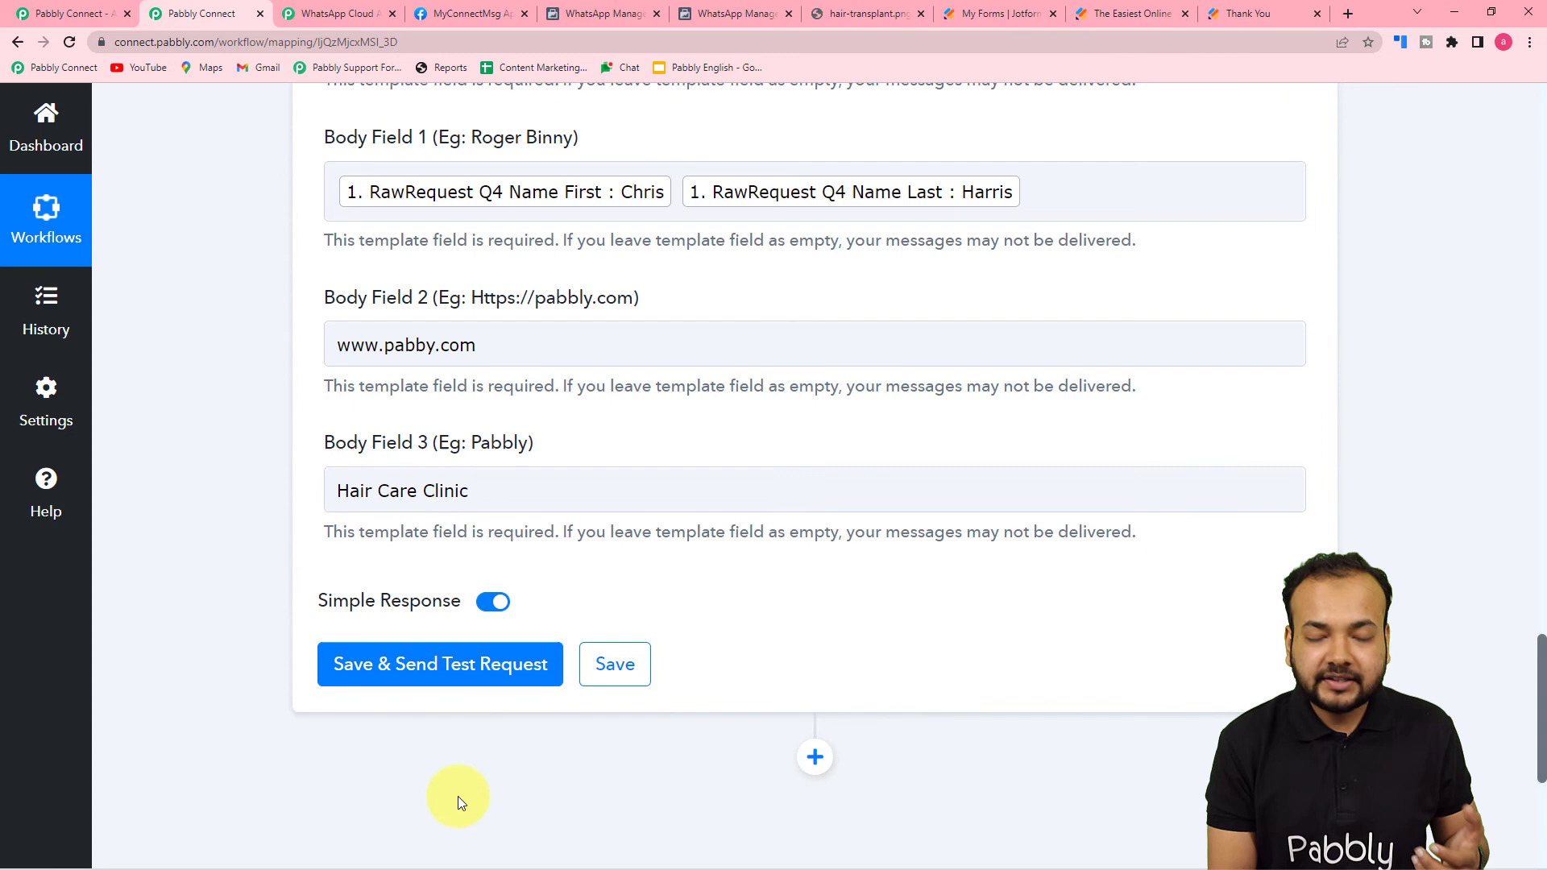
pyautogui.scroll(3, 458, 796)
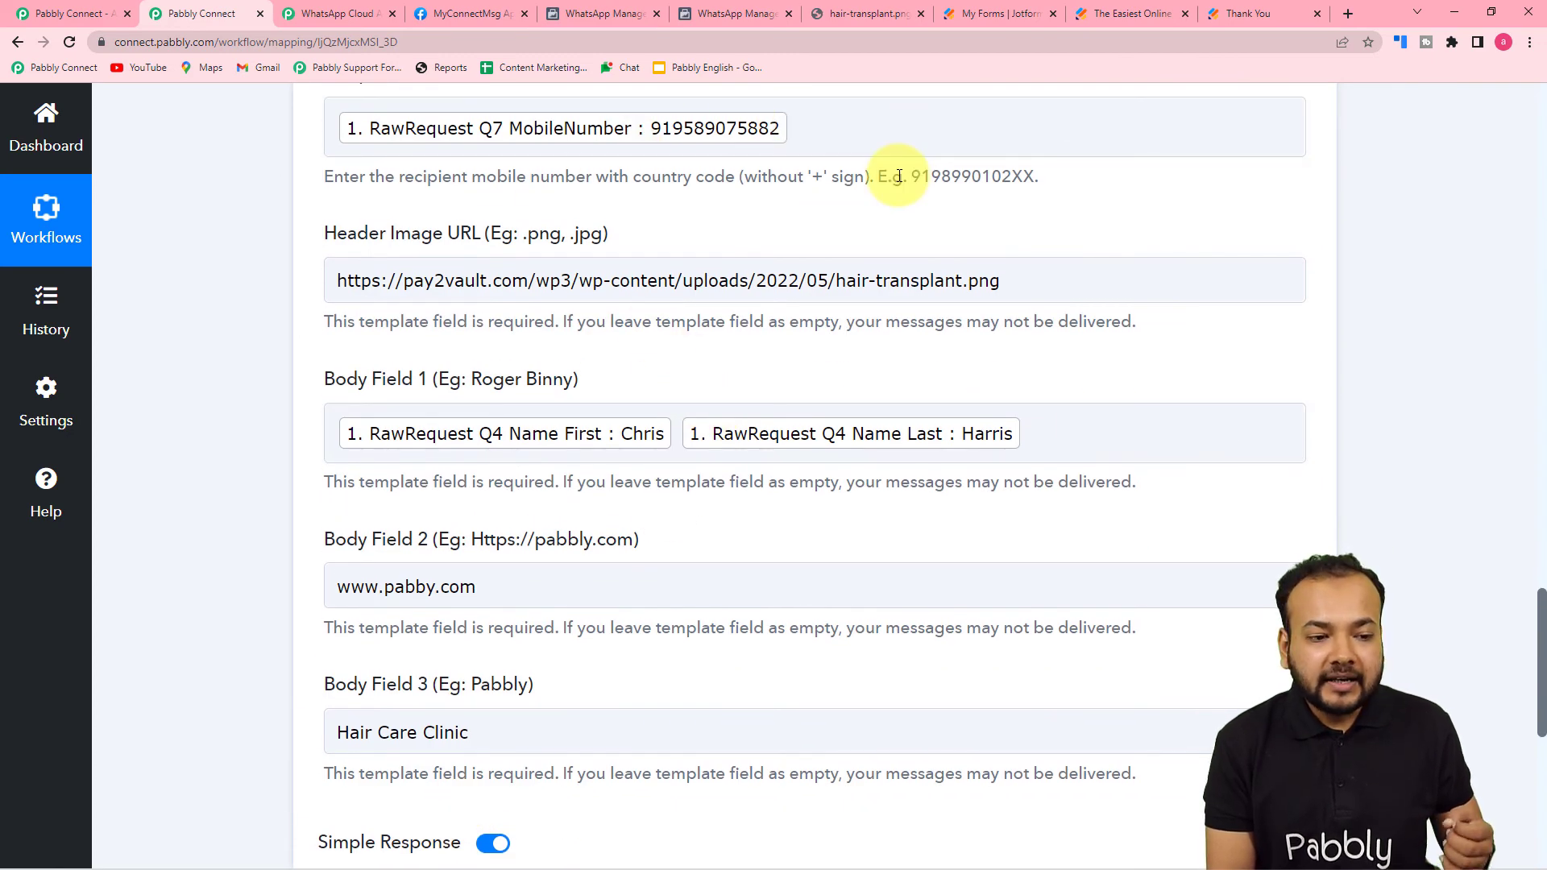
pyautogui.scroll(-1, 30, 270)
pyautogui.scroll(-6, 30, 270)
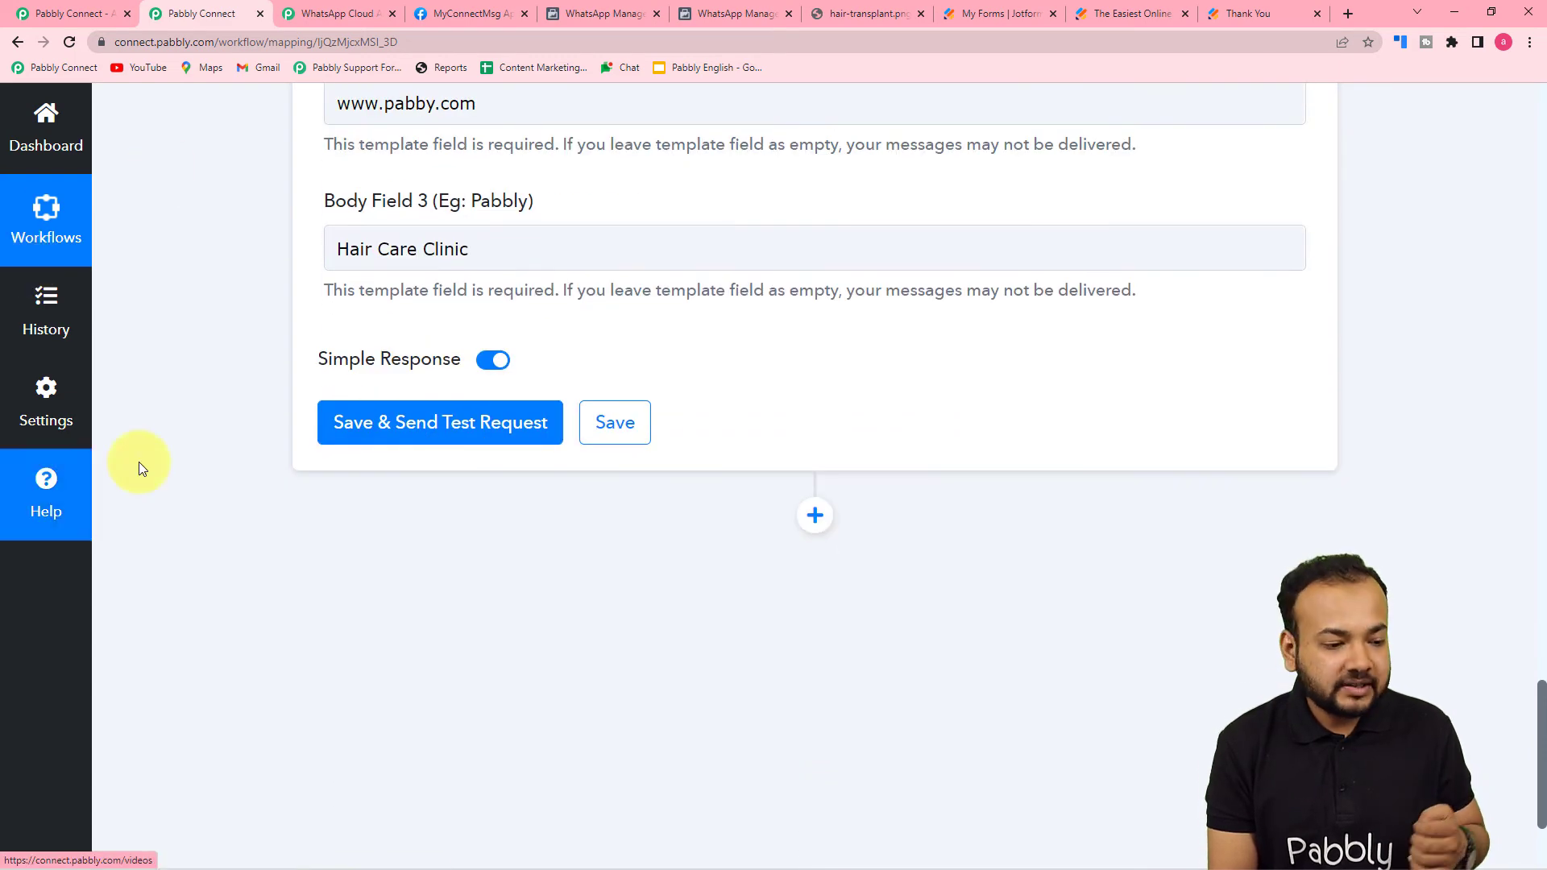
# Save and send a test request, then view the received brochure image in the Pabbly Office chat.
pyautogui.click(365, 426)
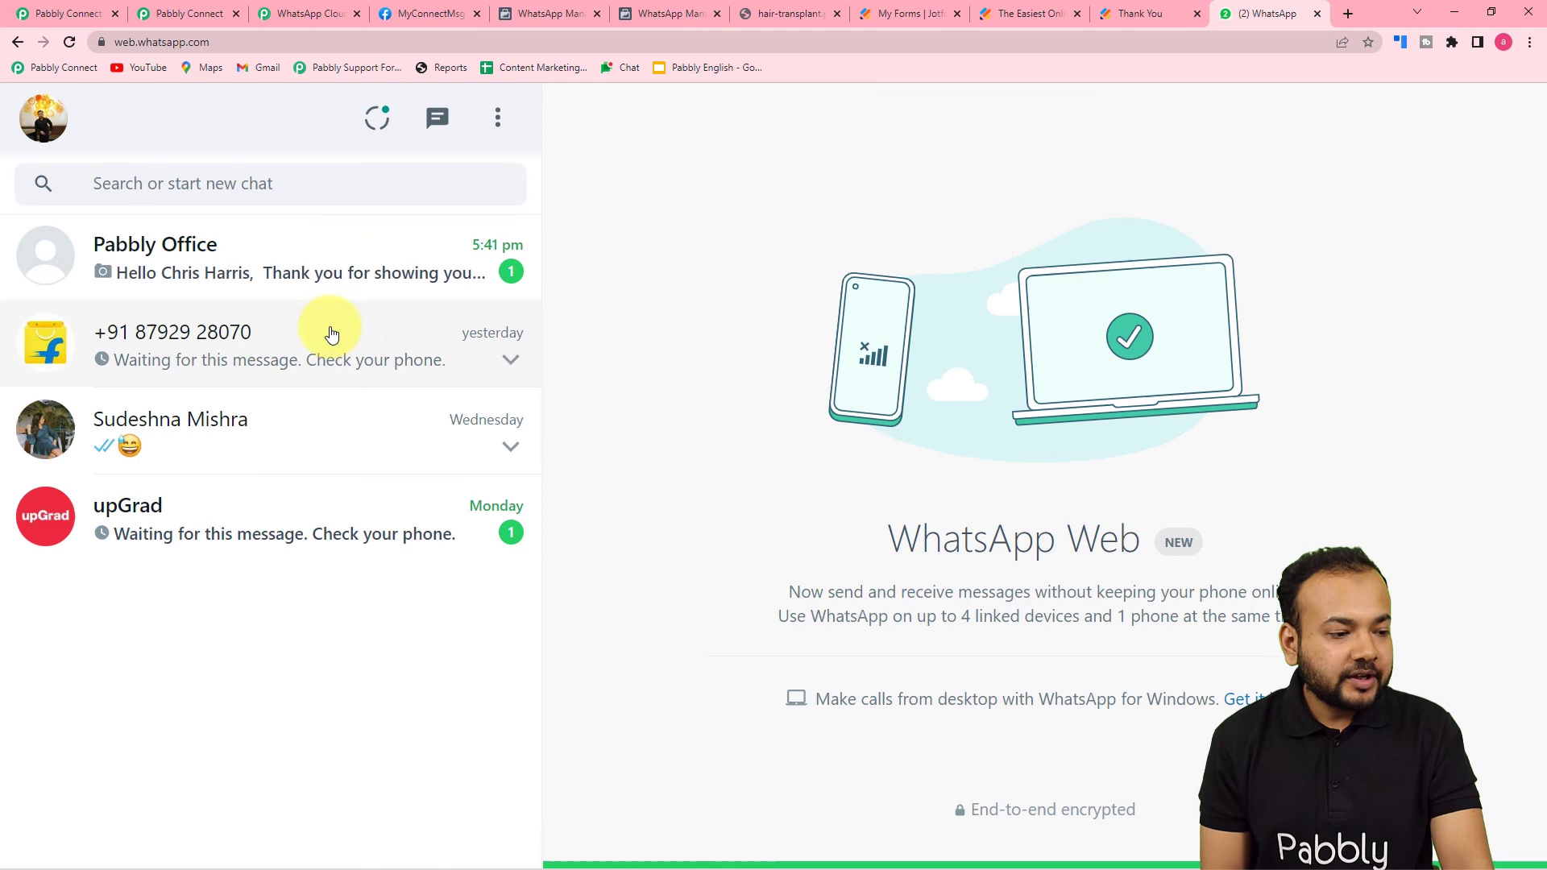
pyautogui.click(238, 275)
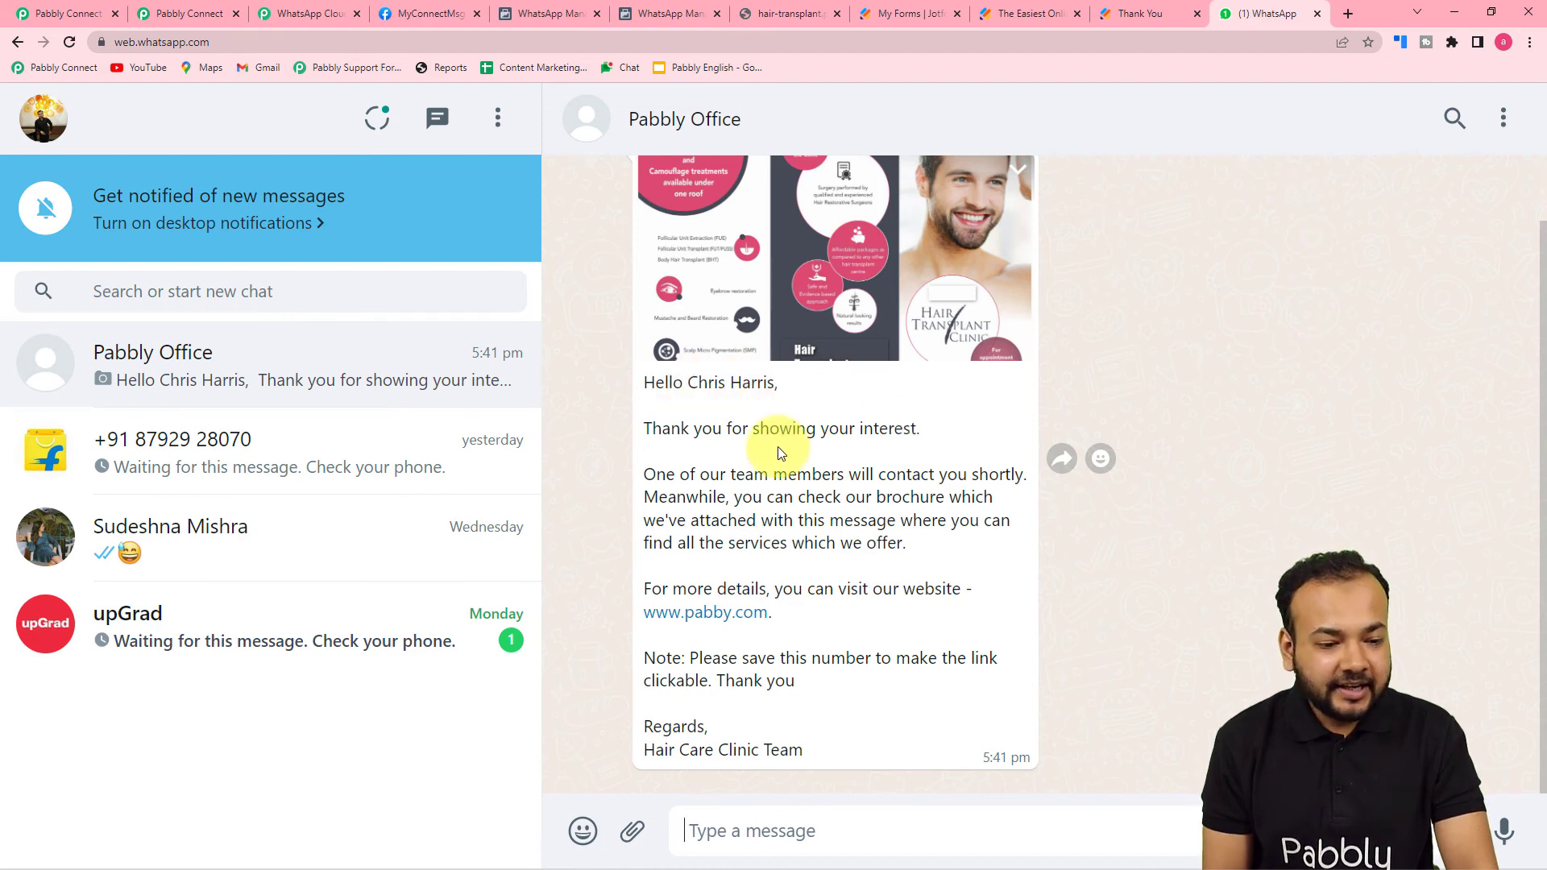
pyautogui.click(818, 266)
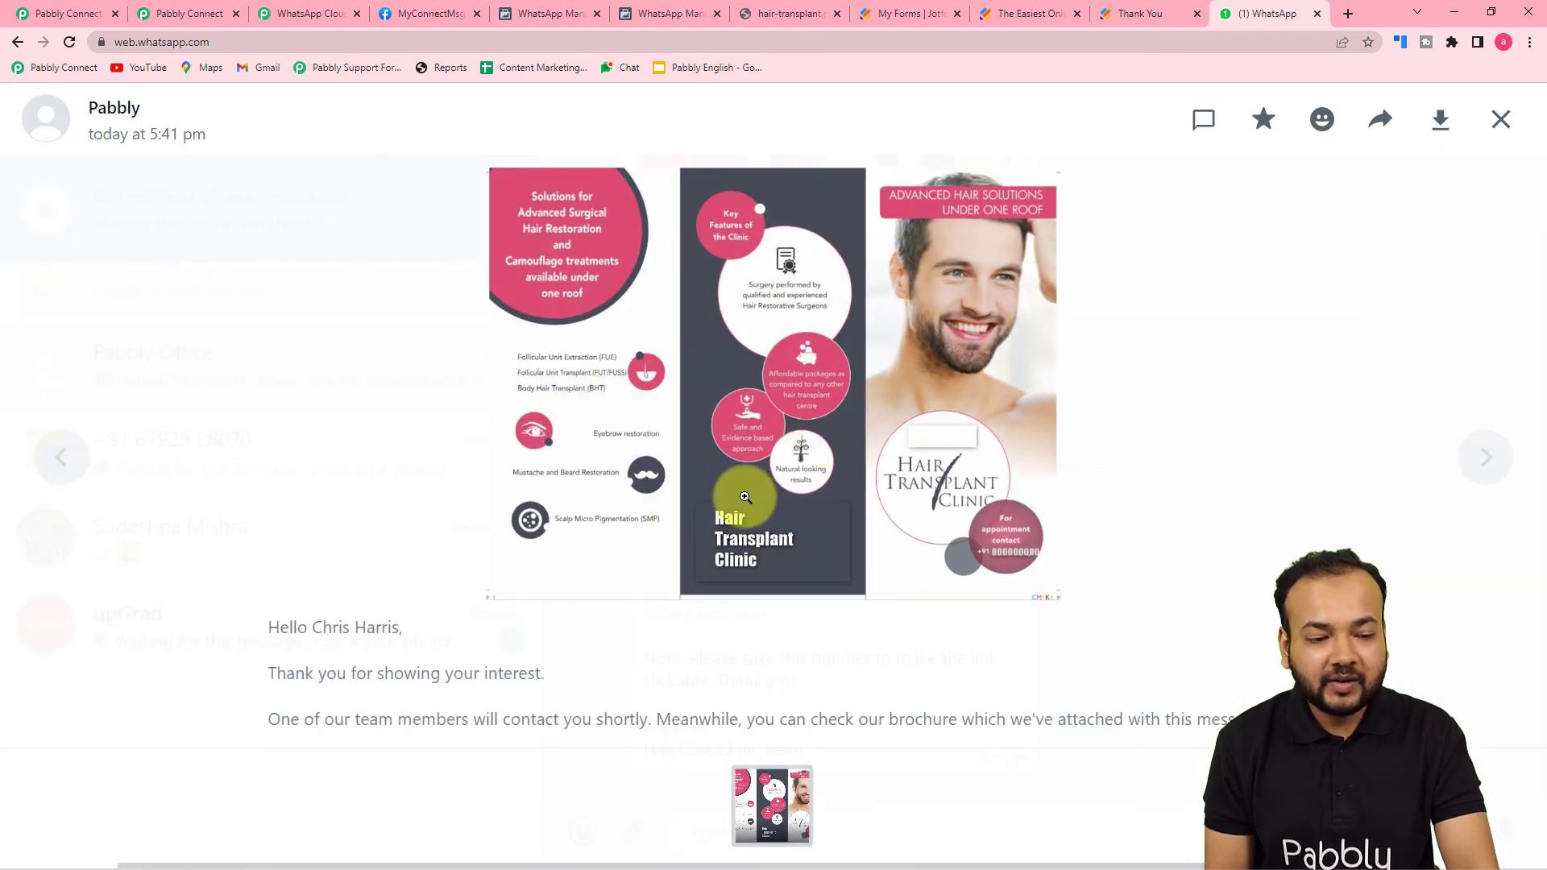
pyautogui.click(1499, 120)
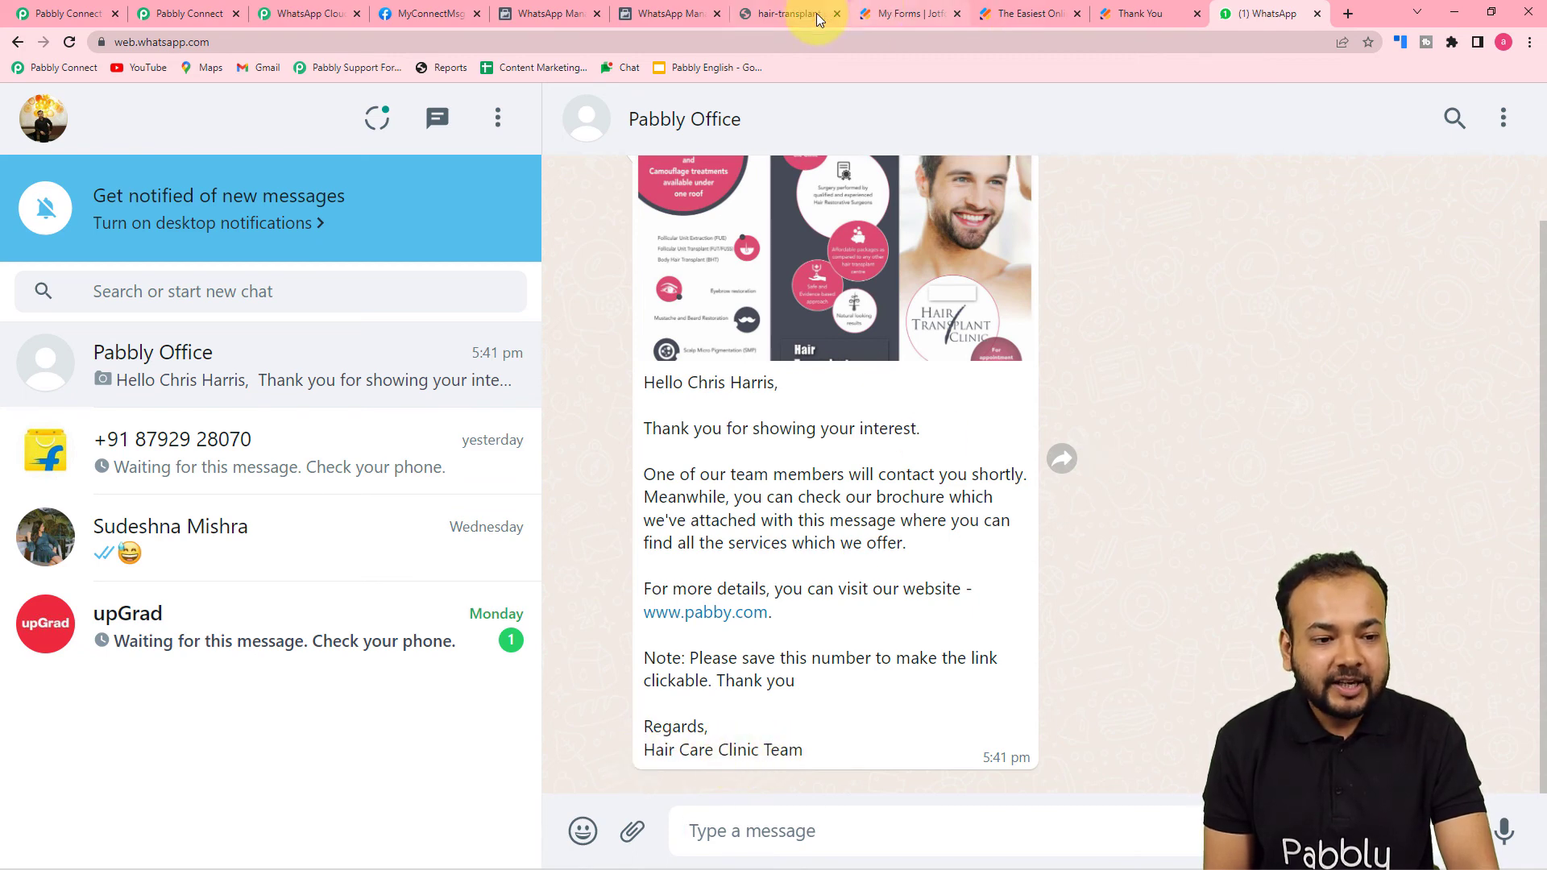
# Compare the received message against the send_brochure_img template in WhatsApp Manager.
pyautogui.click(688, 21)
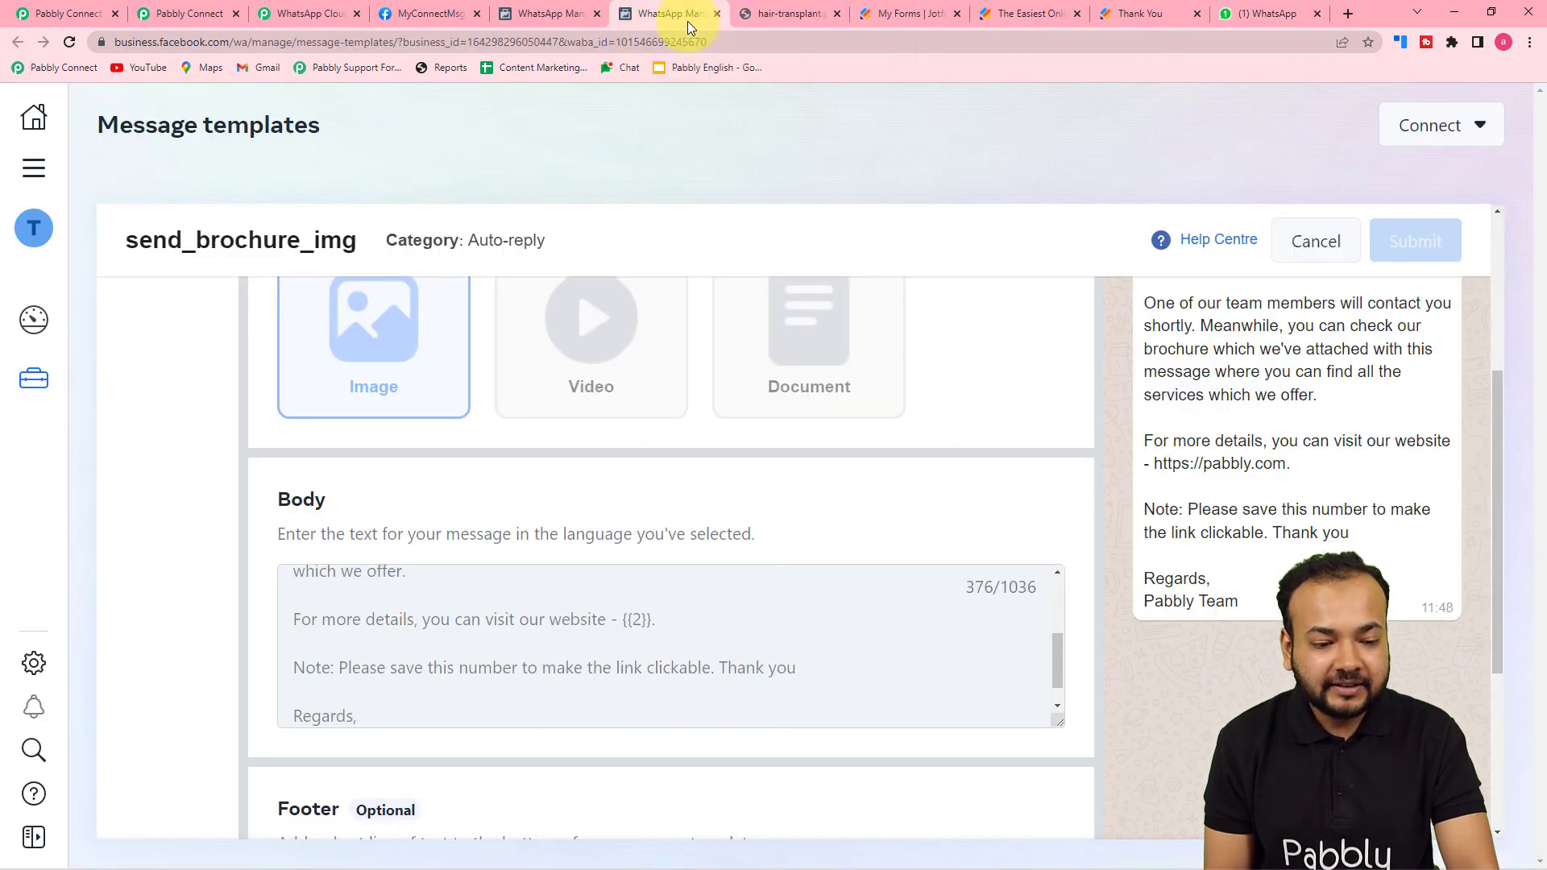
pyautogui.scroll(2, 827, 329)
pyautogui.scroll(-4, 553, 594)
pyautogui.scroll(-4, 449, 559)
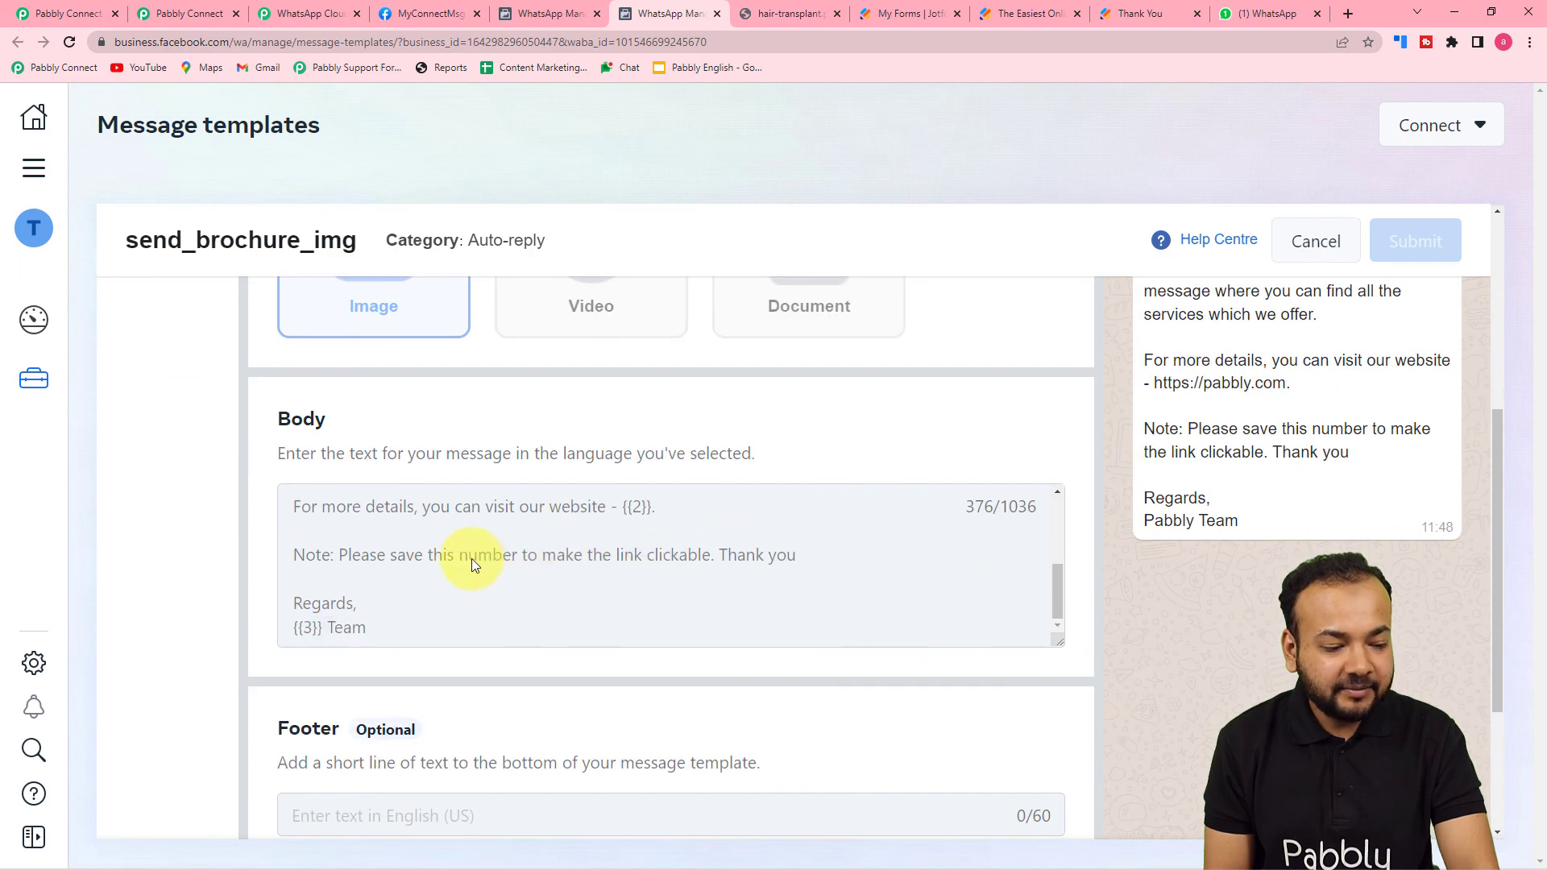
pyautogui.click(181, 14)
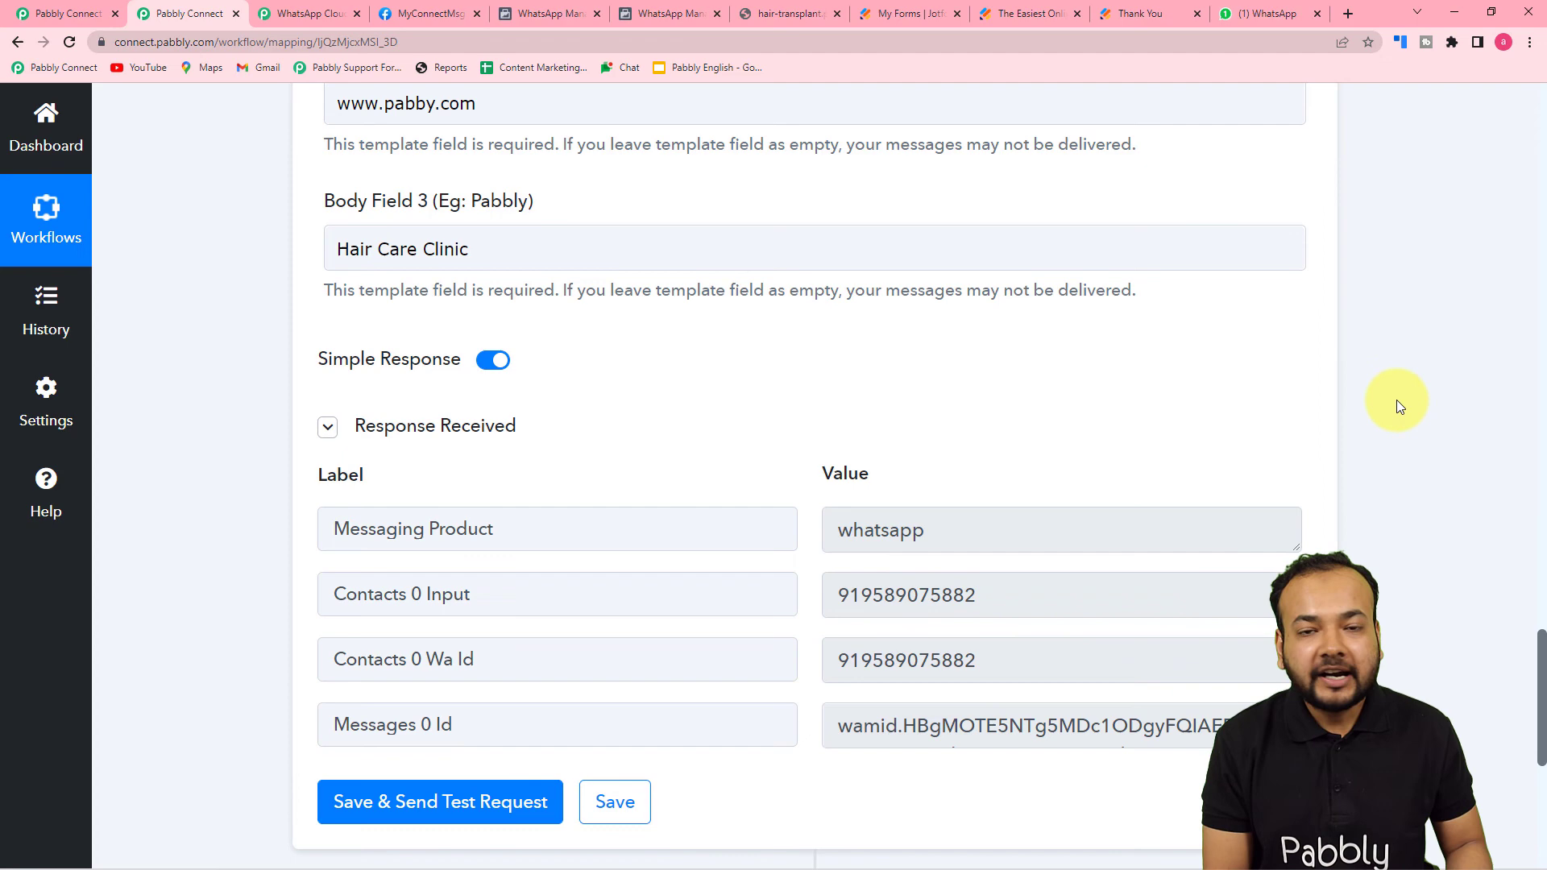
# Collapse the WhatsApp Cloud API action and JotForm trigger cards and return to the workflow's top.
pyautogui.scroll(4, 1395, 400)
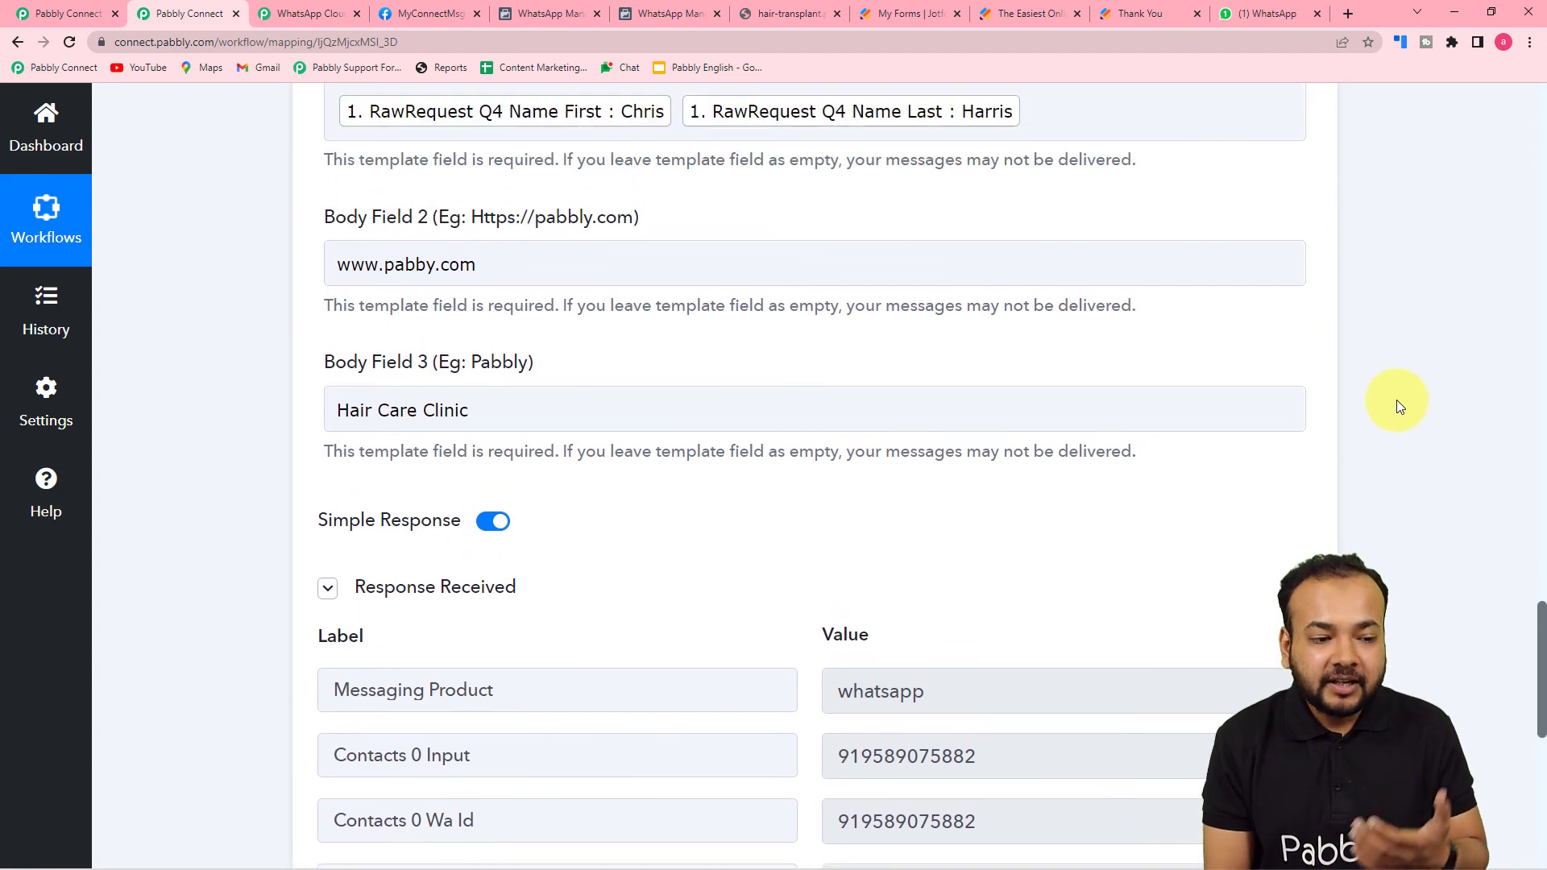
pyautogui.scroll(12, 1396, 399)
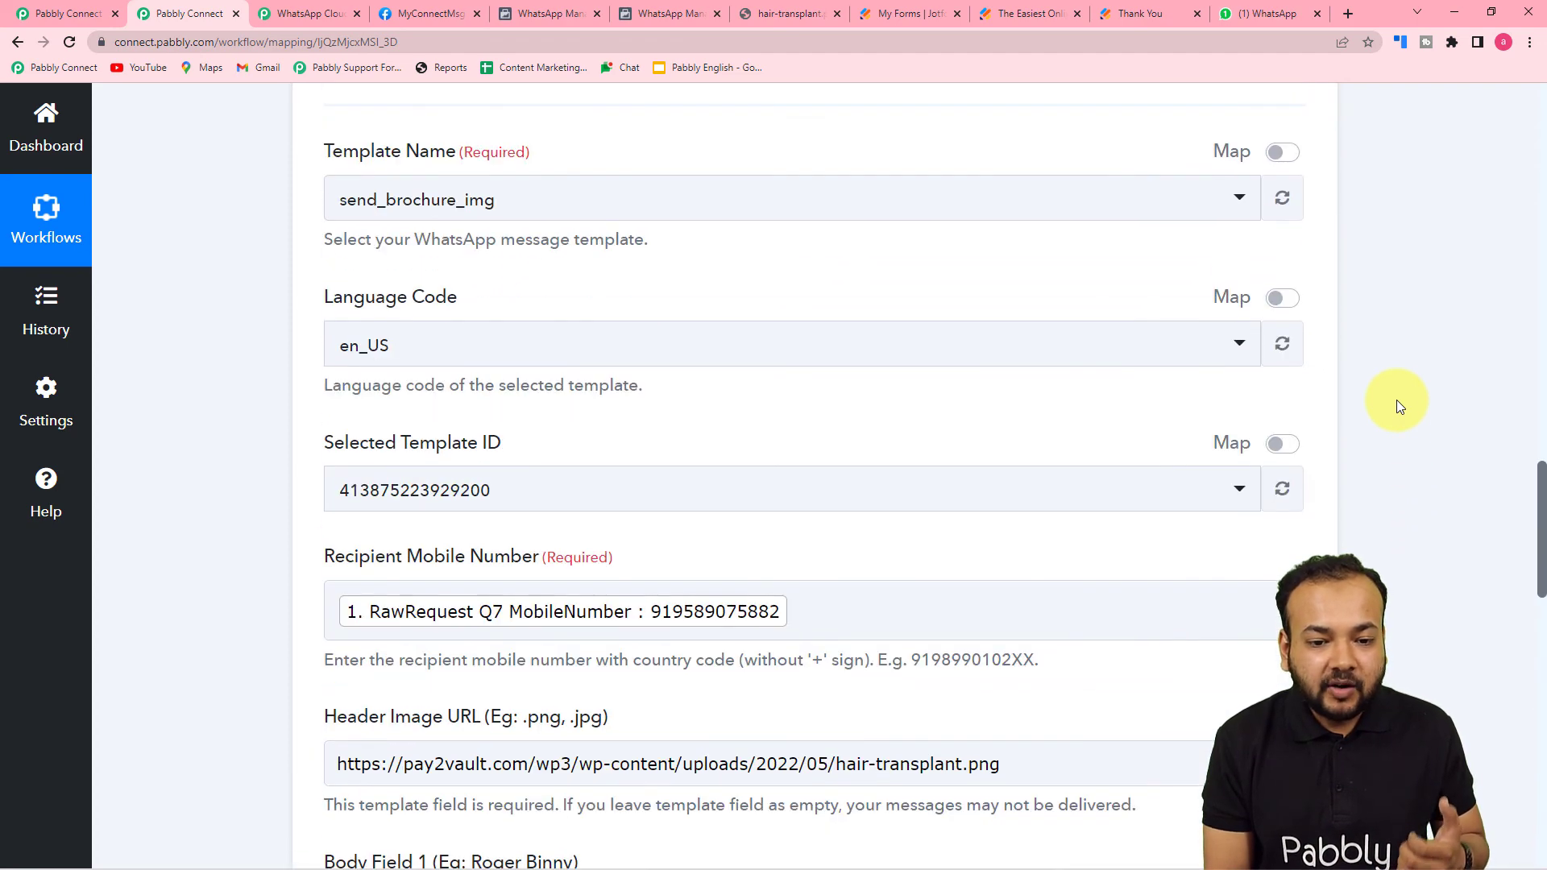
pyautogui.scroll(5, 1395, 400)
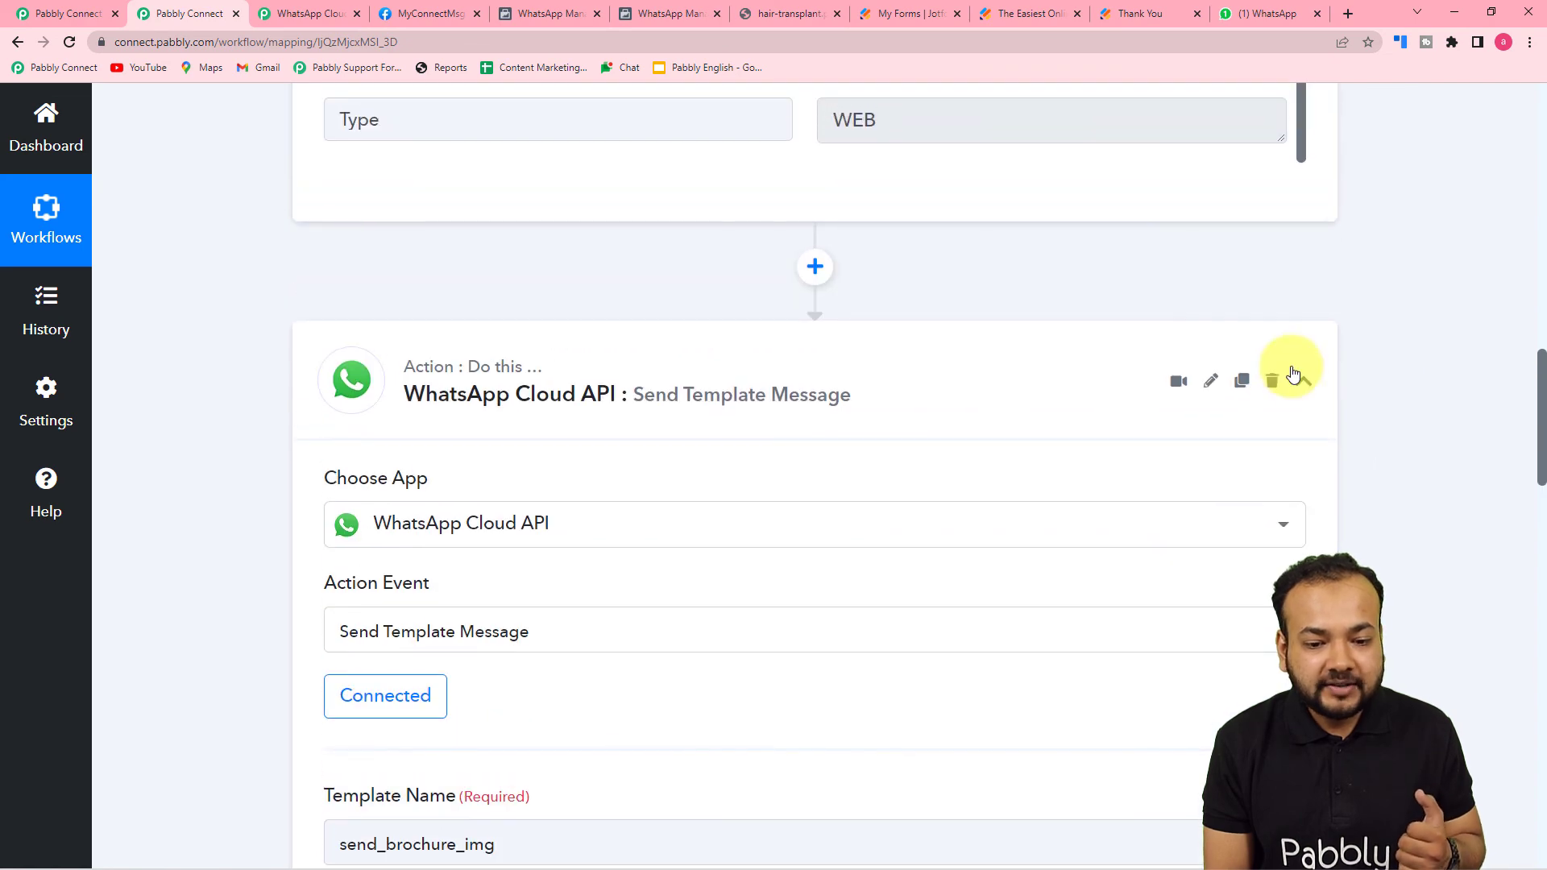
pyautogui.click(1305, 384)
pyautogui.scroll(7, 1393, 433)
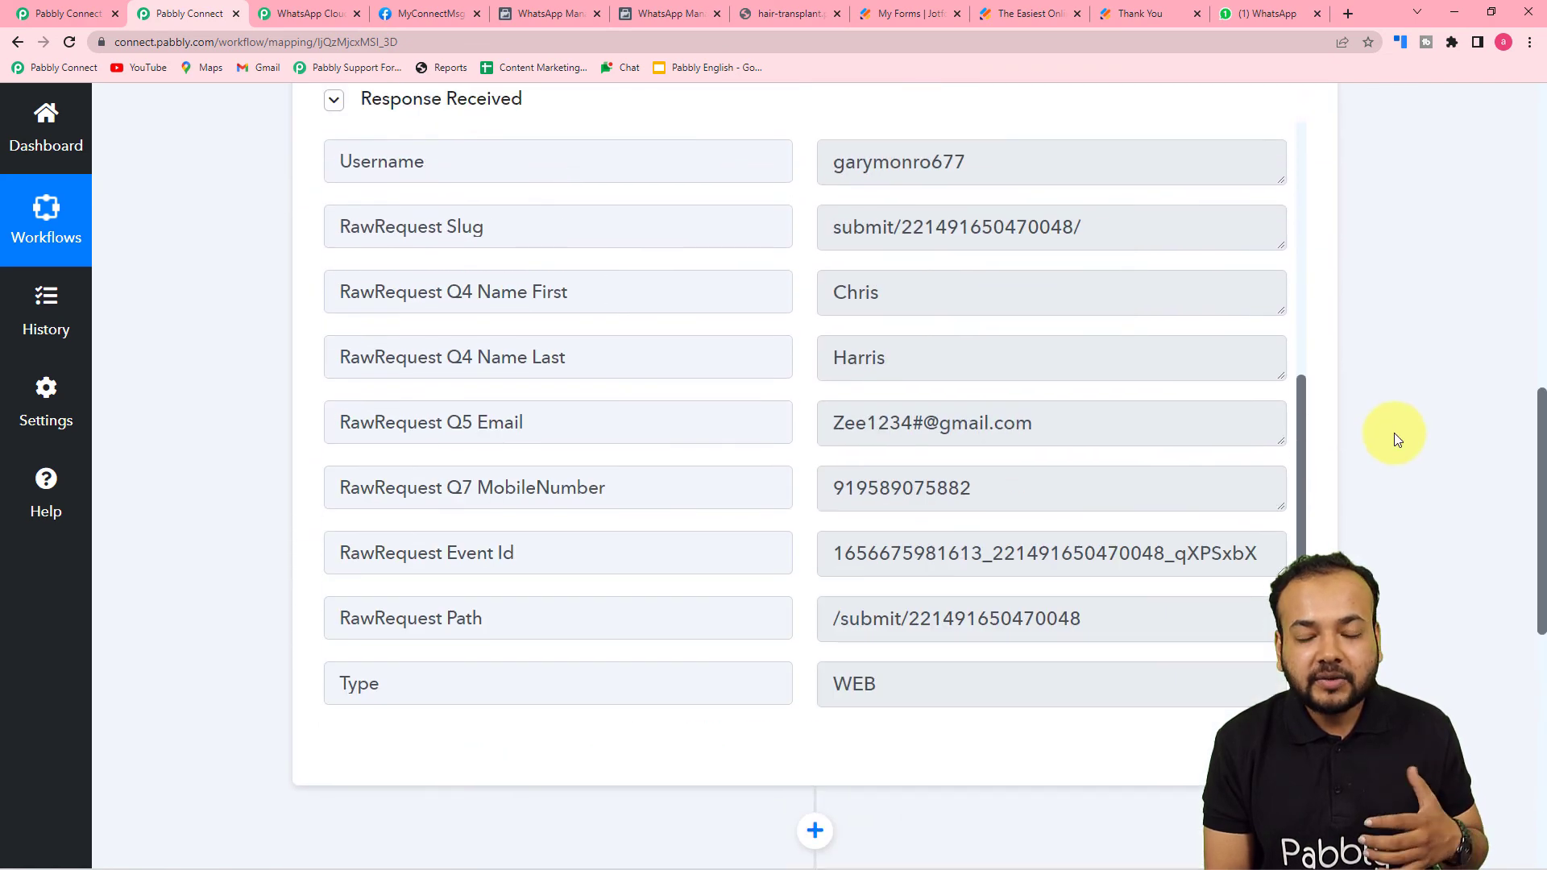
pyautogui.scroll(6, 1364, 286)
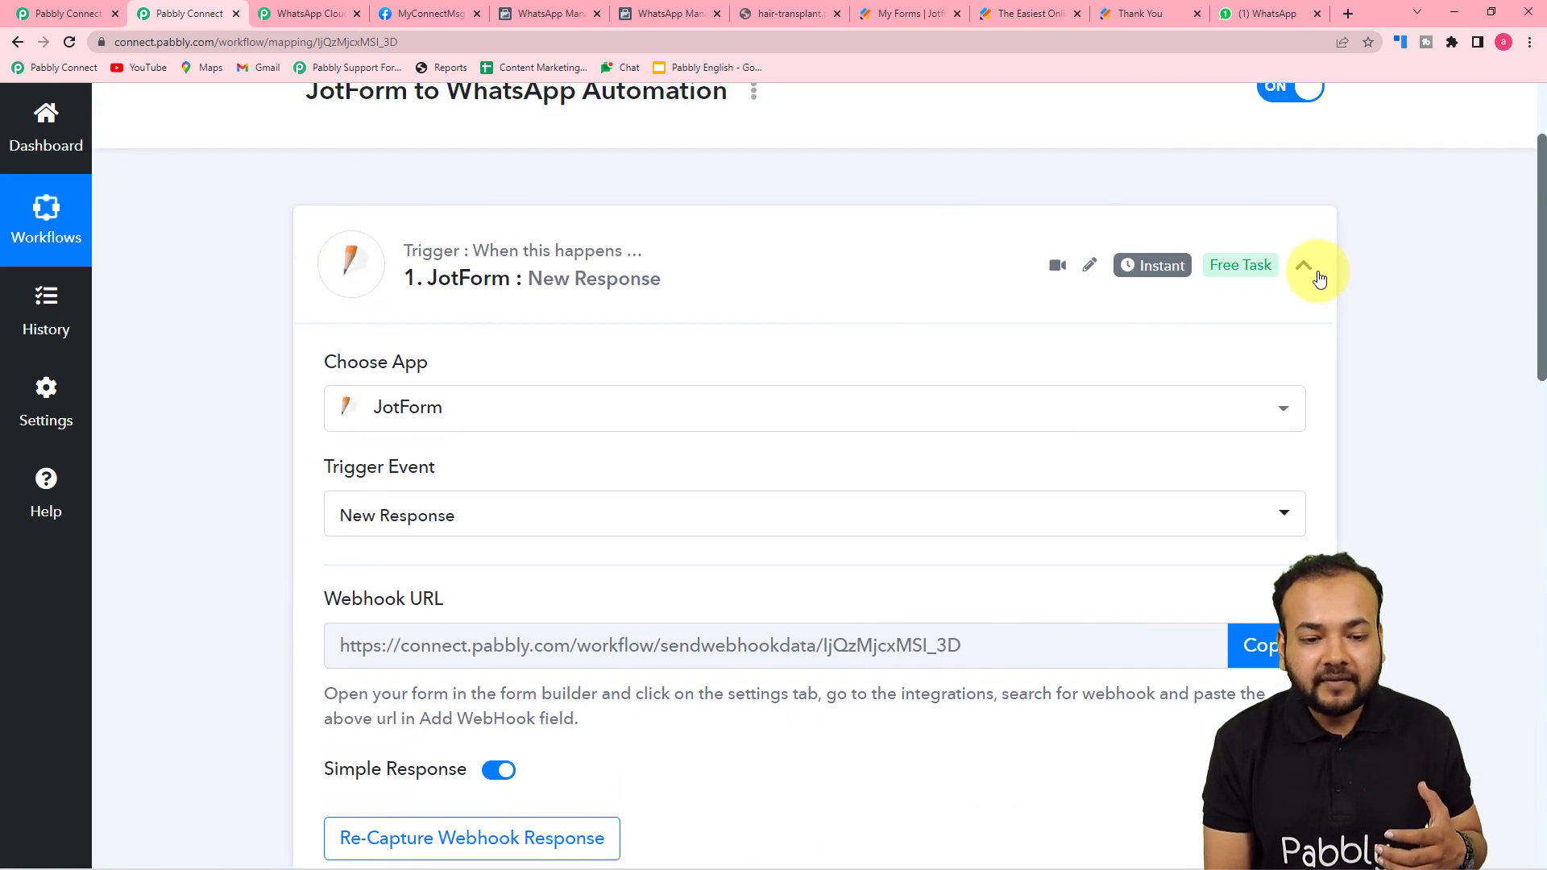
pyautogui.click(1305, 267)
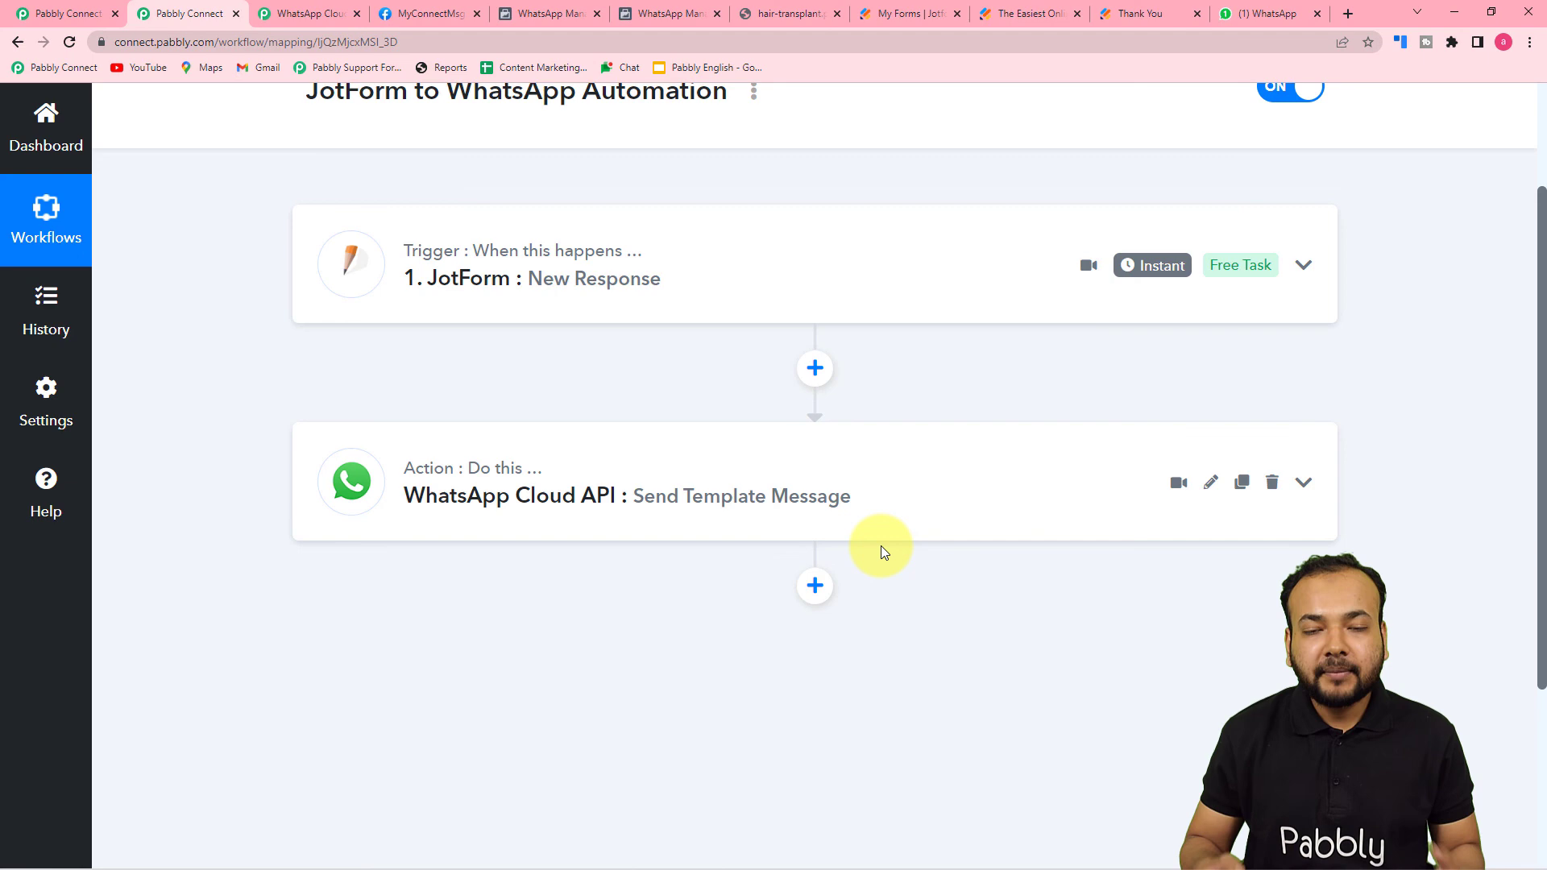
pyautogui.click(1271, 13)
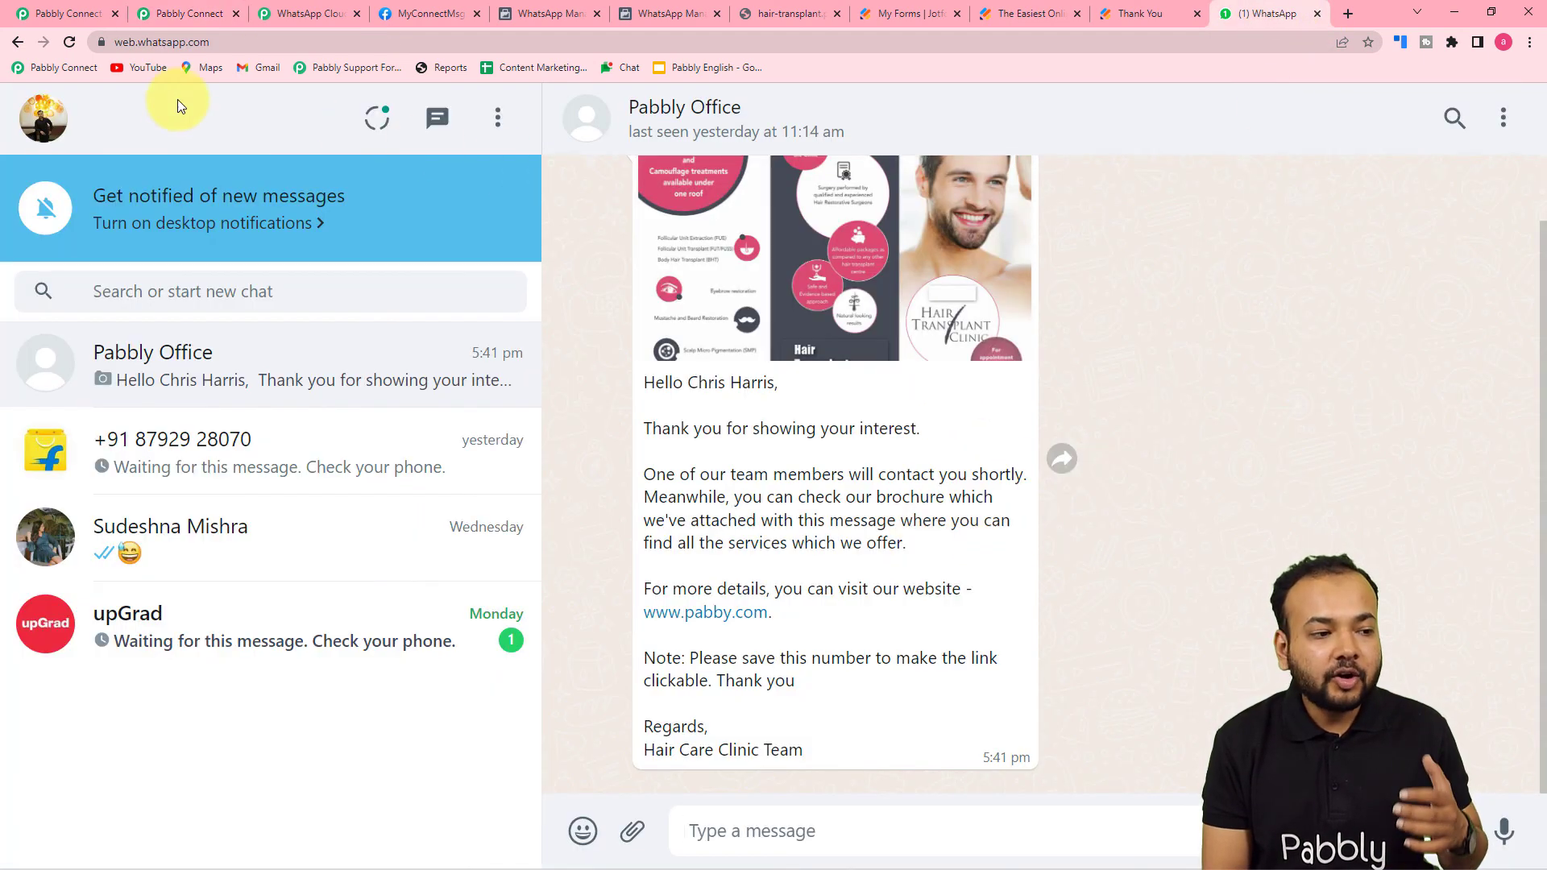
pyautogui.click(178, 14)
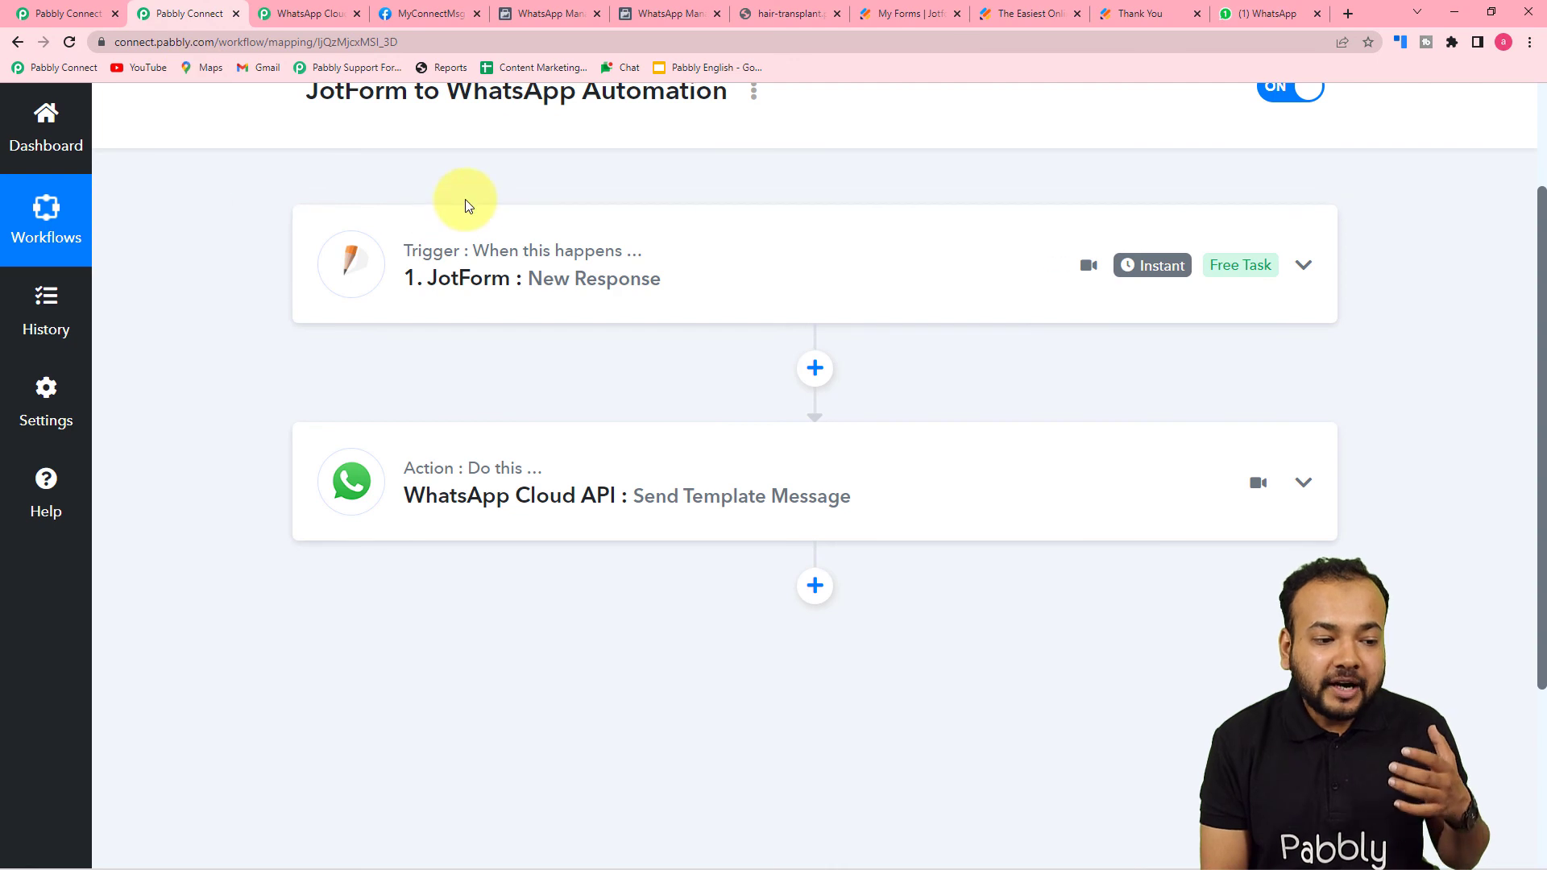
pyautogui.scroll(2, 408, 483)
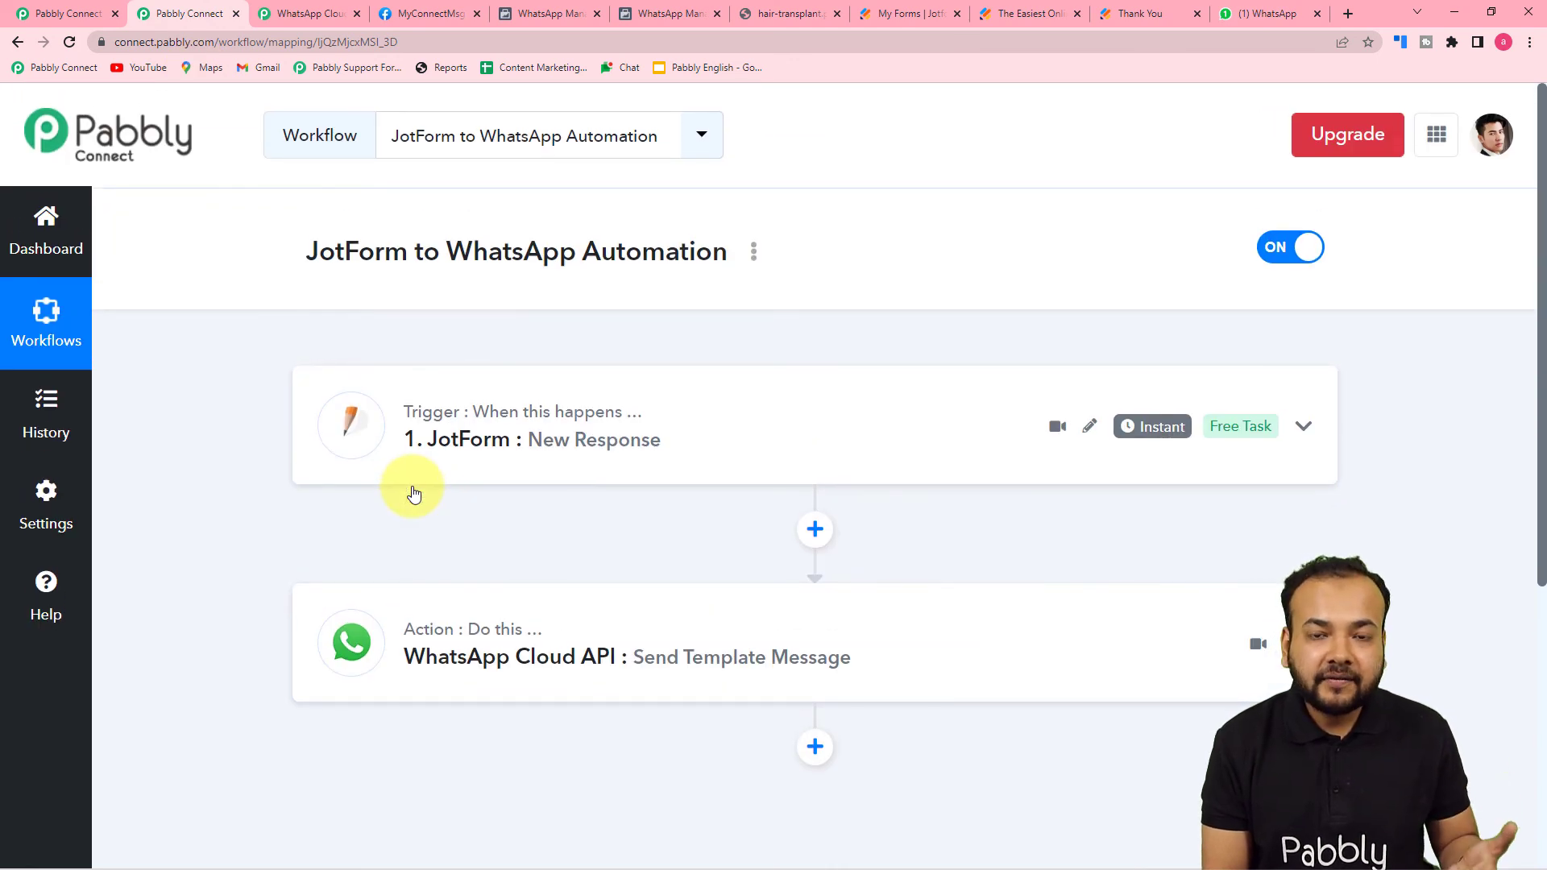